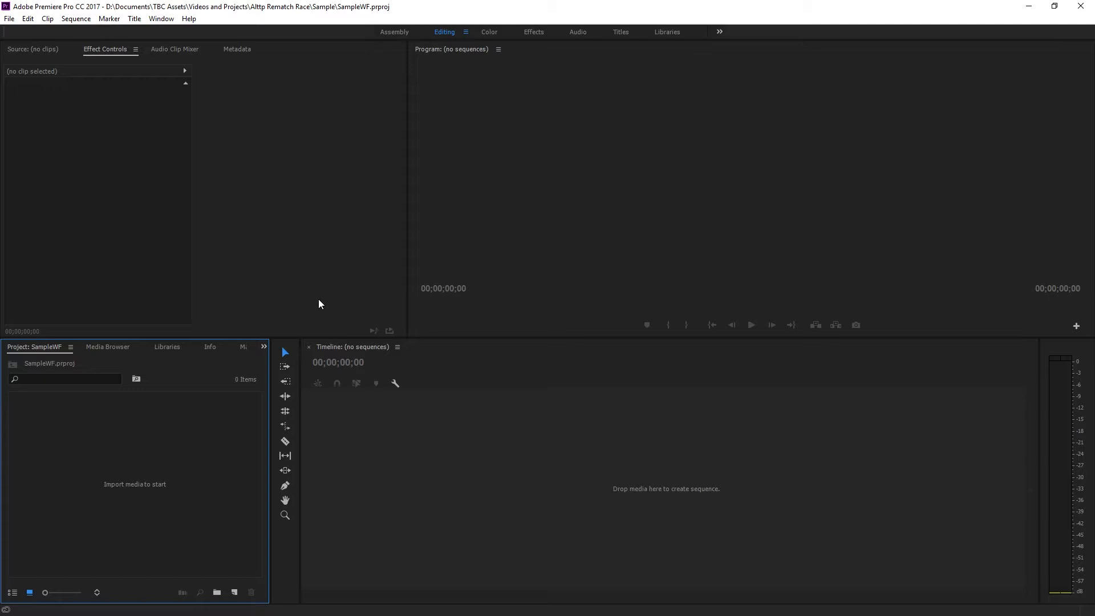
Open the media import dialog and display the Sample folder's files as large icons.
{"action": "right_click", "coordinate": [176, 463]}
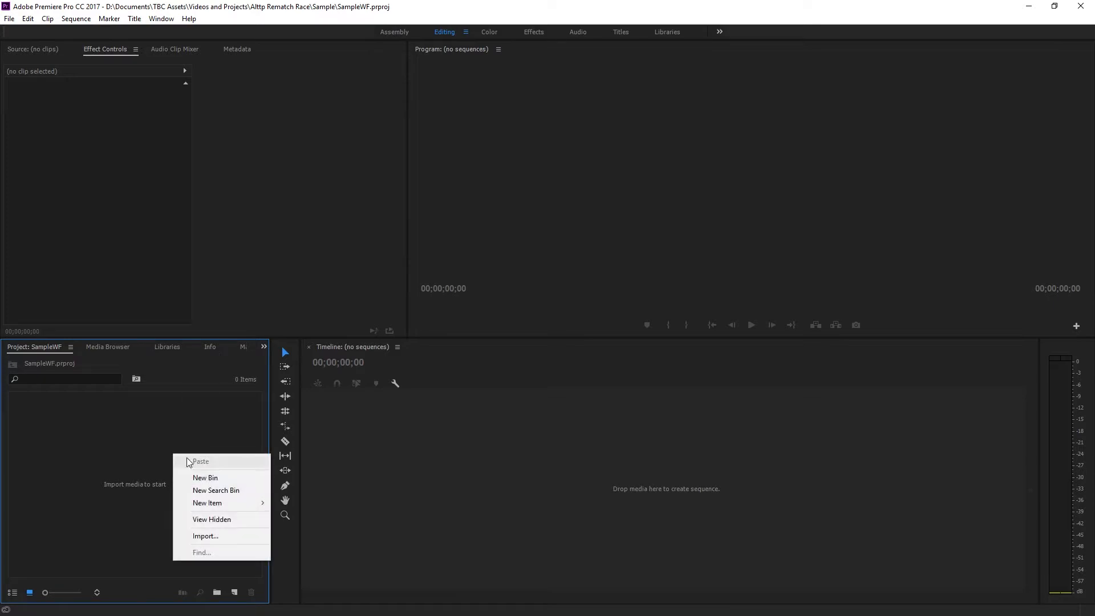
{"action": "left_click", "coordinate": [235, 539]}
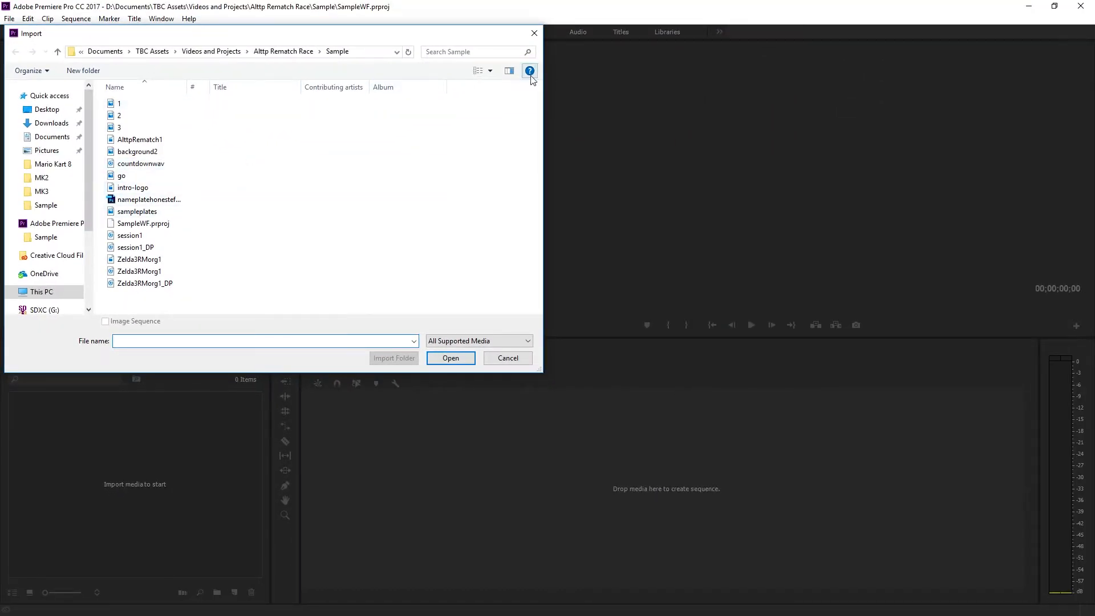
{"action": "left_click", "coordinate": [490, 72]}
{"action": "scroll", "coordinate": [495, 105], "scroll_direction": "up", "scroll_amount": 1}
{"action": "scroll", "coordinate": [495, 105], "scroll_direction": "up", "scroll_amount": 2}
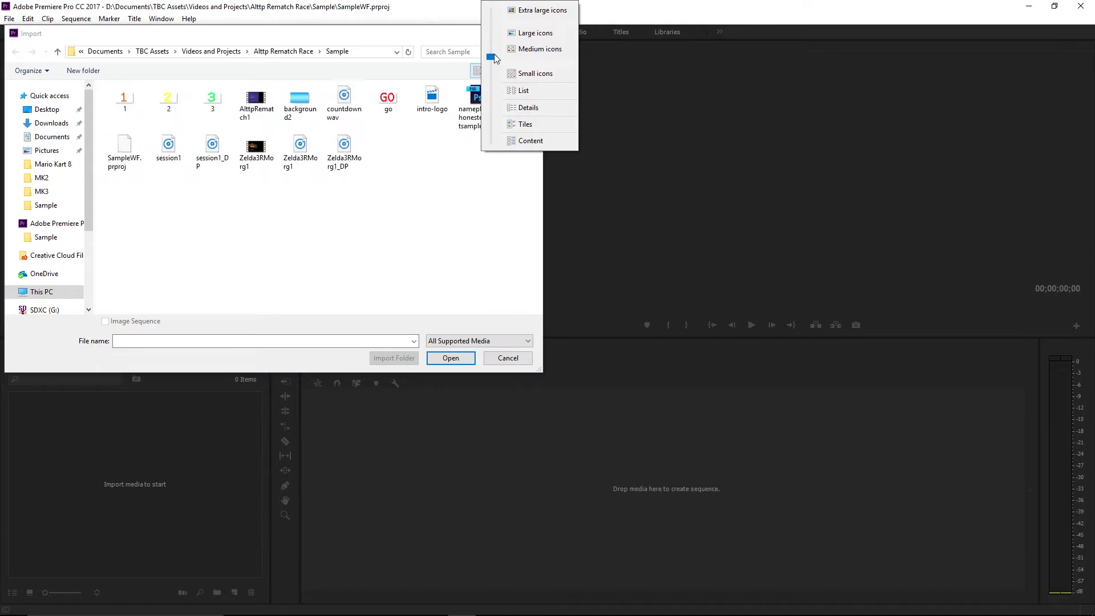
{"action": "left_click", "coordinate": [473, 238]}
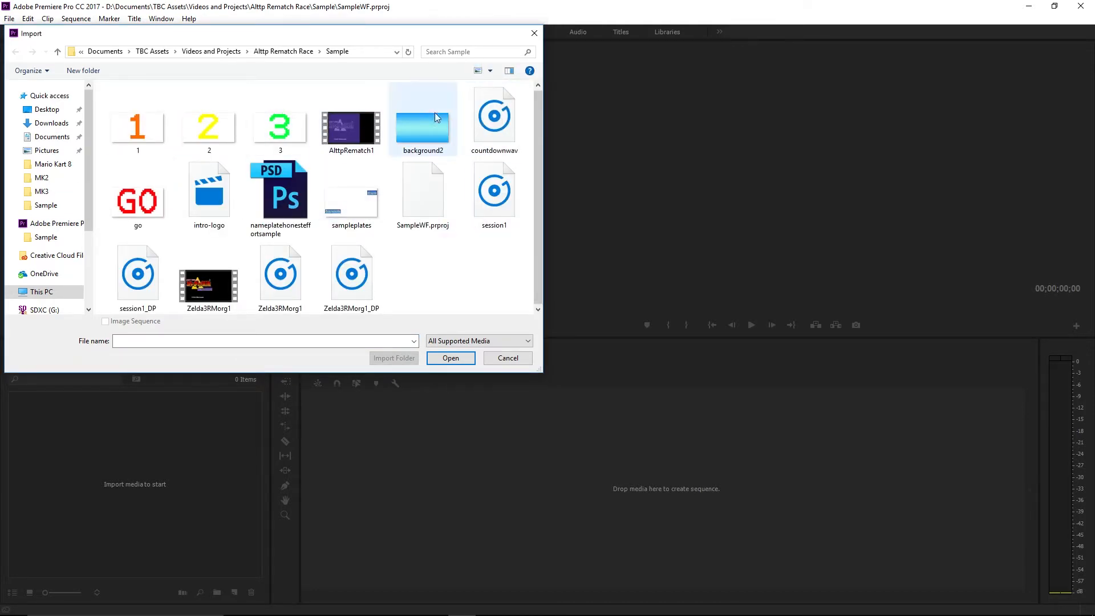
Import the AlttpRematch1 and Zelda3RMorg1 videos together with the session1 and Zelda3RMorg1 audio files.
{"action": "left_click", "coordinate": [351, 126]}
{"action": "left_click", "coordinate": [209, 283], "text": "ctrl"}
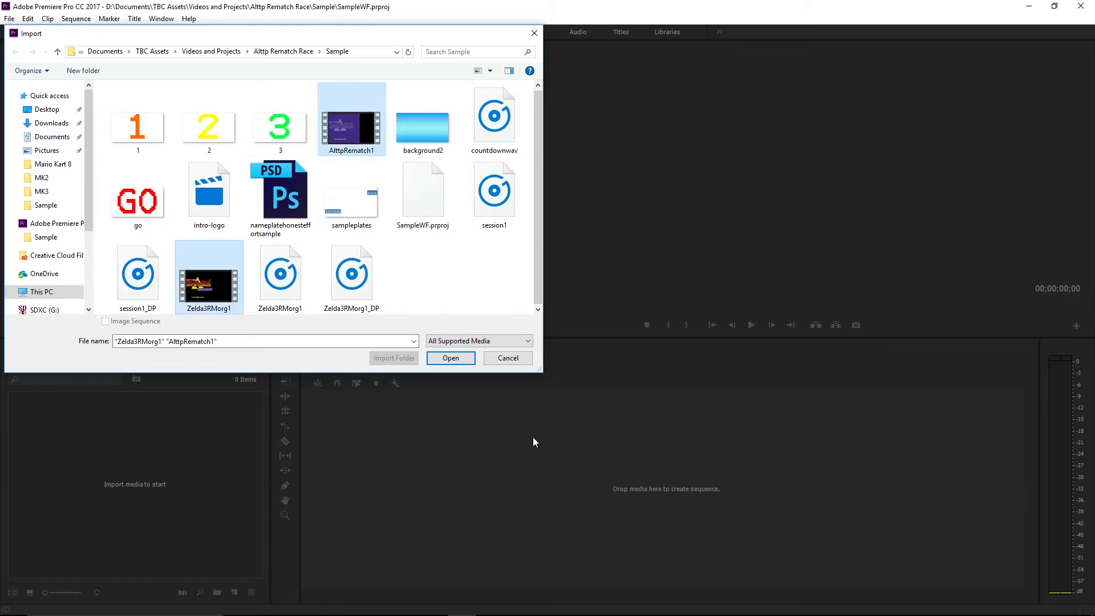
{"action": "left_click", "coordinate": [508, 200], "text": "ctrl"}
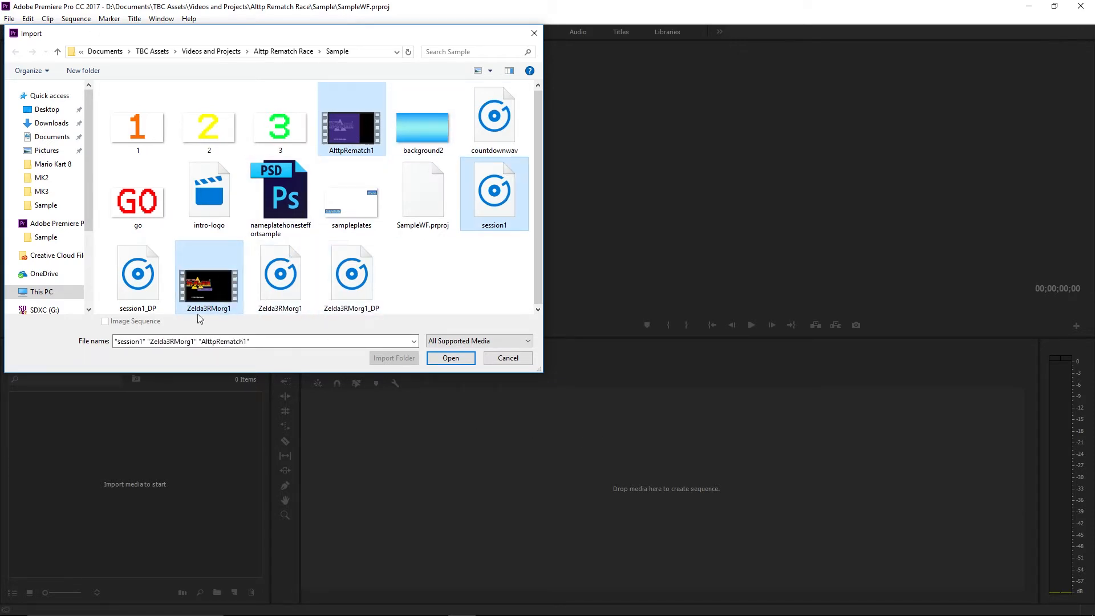
{"action": "left_click", "coordinate": [300, 307], "text": "ctrl"}
{"action": "left_click", "coordinate": [450, 358]}
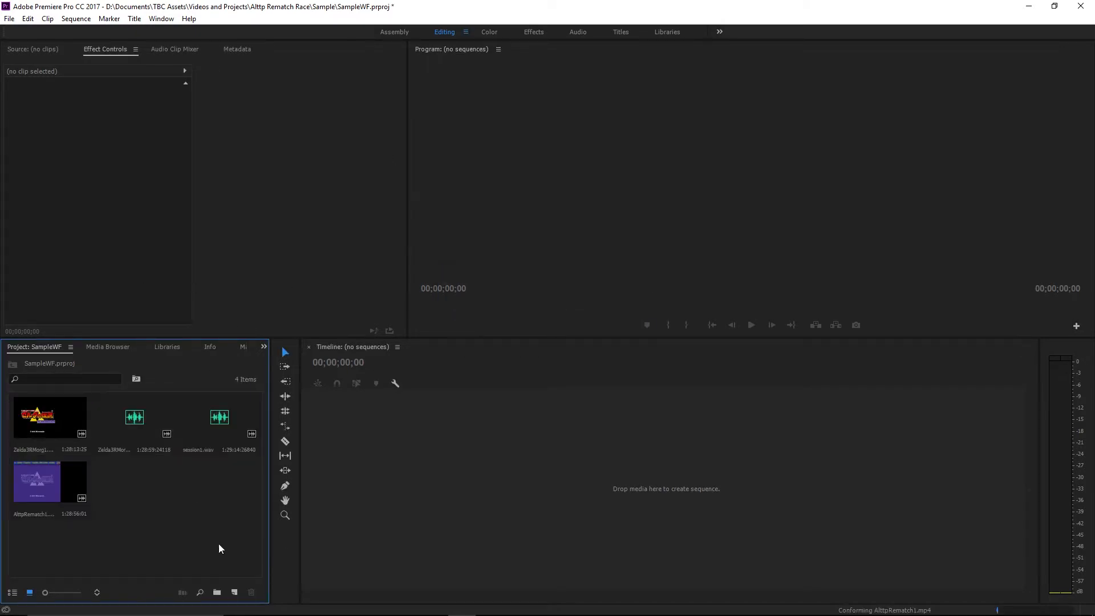
Create a sequence from the Zelda3RMorg1 video by placing it on the empty timeline.
{"action": "left_click_drag", "start_coordinate": [54, 419], "coordinate": [336, 484]}
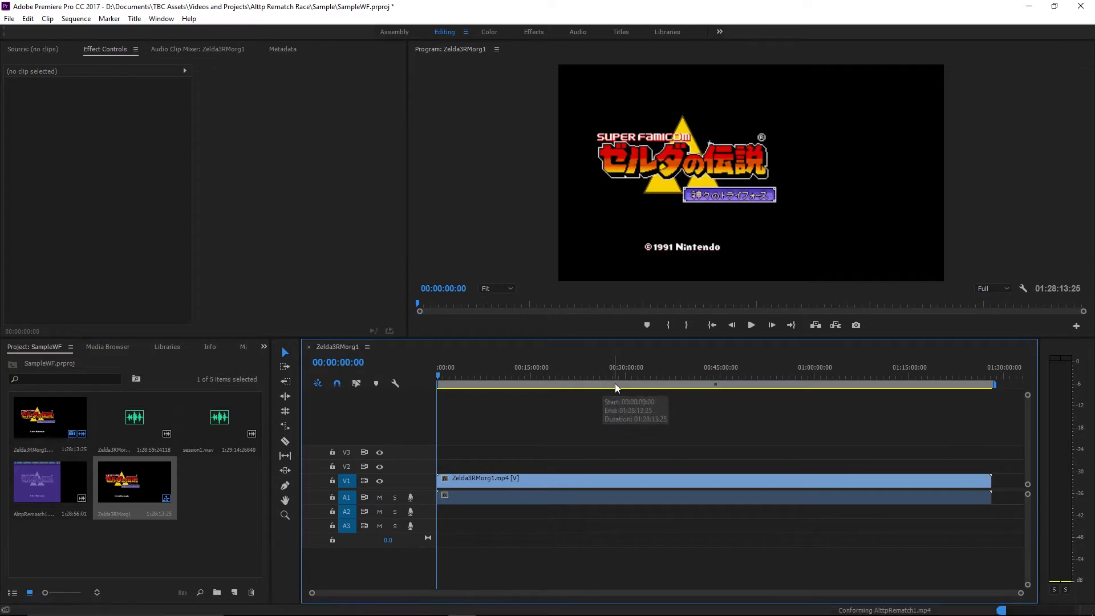
{"action": "left_click", "coordinate": [695, 384]}
{"action": "left_click_drag", "start_coordinate": [695, 384], "coordinate": [437, 384]}
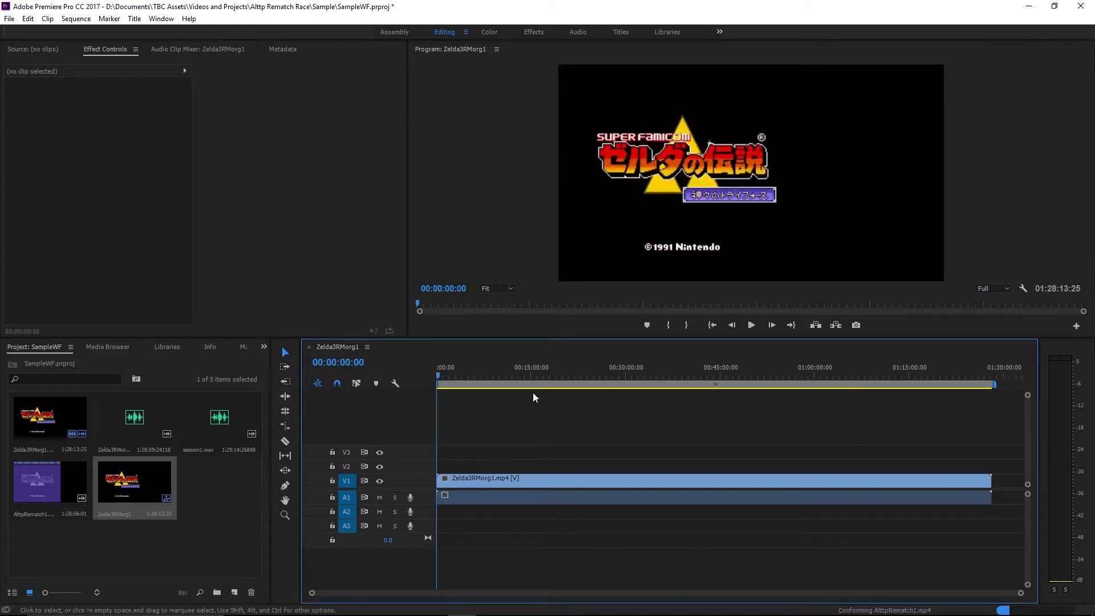
Place session1.wav on audio track A2 from the sequence start and Zelda3RMorg1.wav on track A3.
{"action": "left_click", "coordinate": [220, 501]}
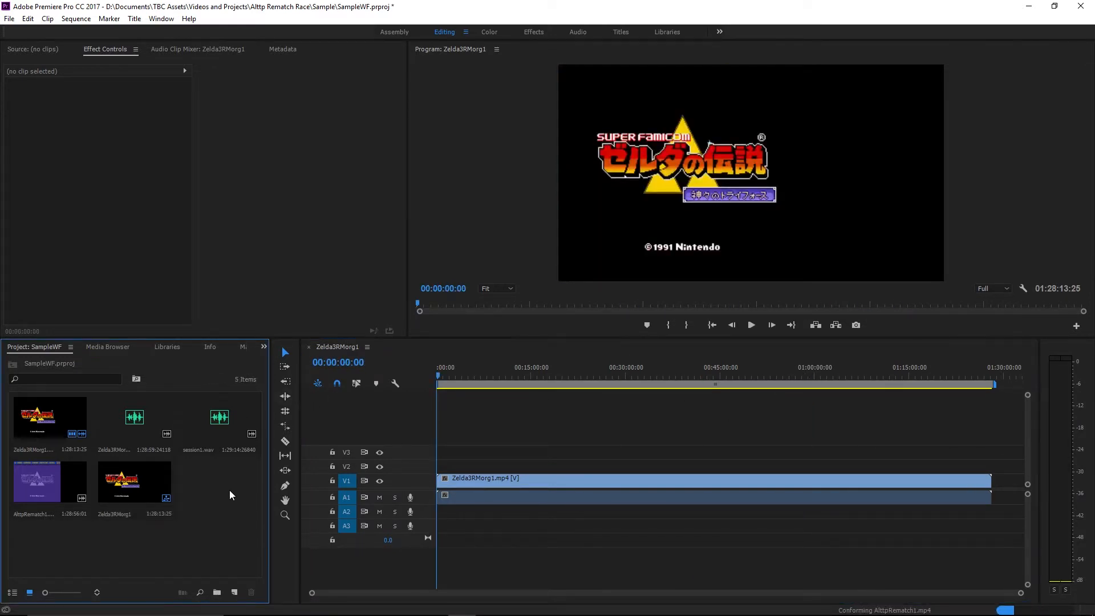
{"action": "left_click", "coordinate": [233, 423]}
{"action": "left_click_drag", "start_coordinate": [234, 423], "coordinate": [448, 512]}
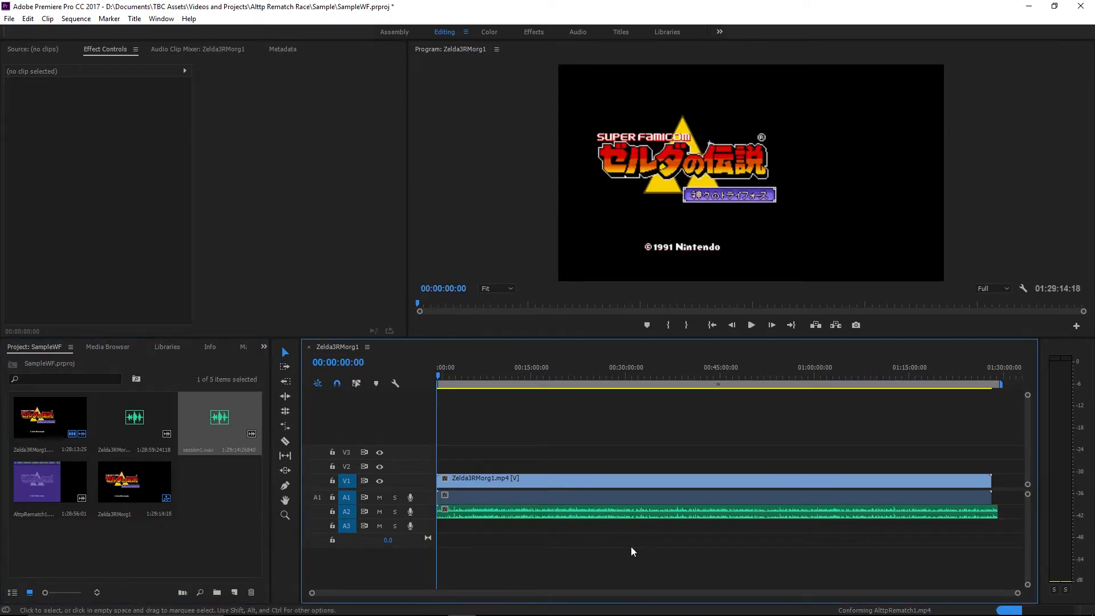
{"action": "left_click", "coordinate": [545, 512]}
{"action": "left_click_drag", "start_coordinate": [133, 425], "coordinate": [447, 531]}
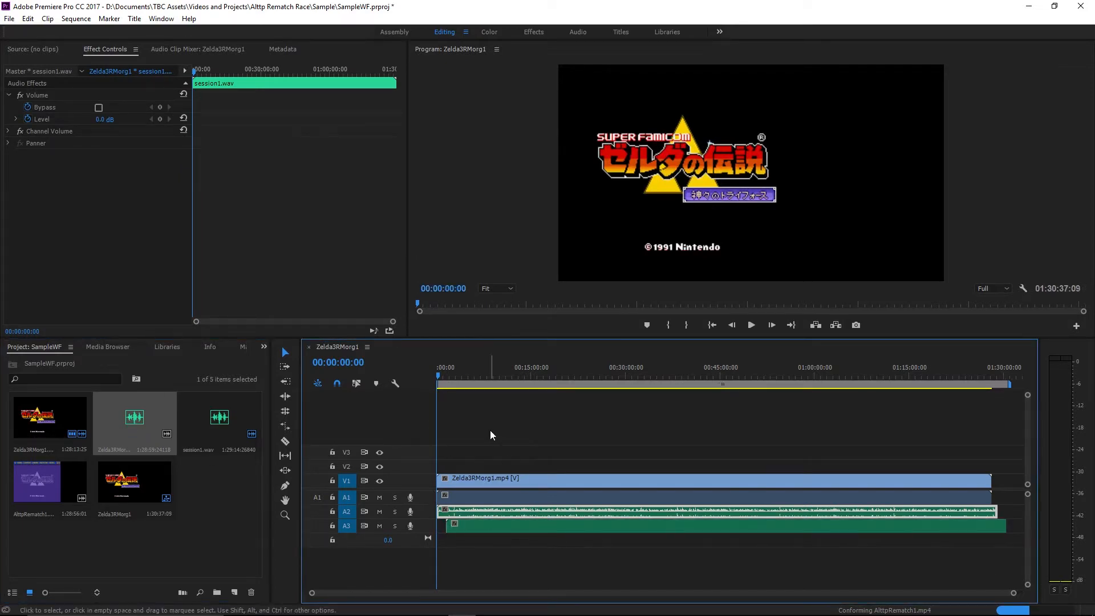
Play the sequence's first four seconds and shift the Zelda3RMorg1.wav clip on A3 earlier to the playhead at 00:00:04:05.
{"action": "key", "text": "="}
{"action": "key", "text": "="}
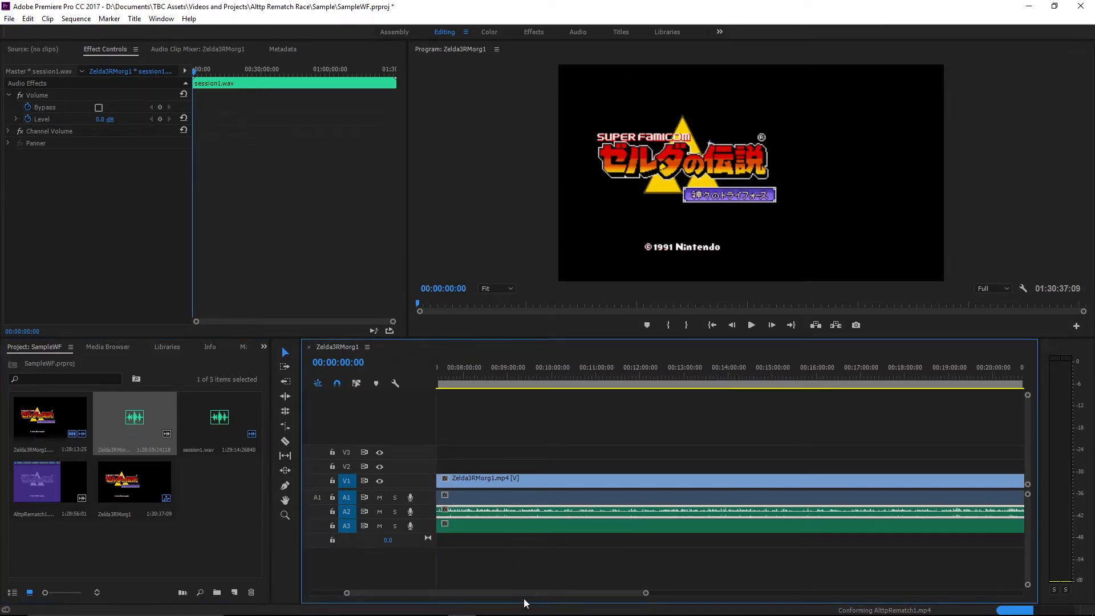
{"action": "left_click", "coordinate": [530, 588]}
{"action": "left_click_drag", "start_coordinate": [532, 588], "coordinate": [383, 591]}
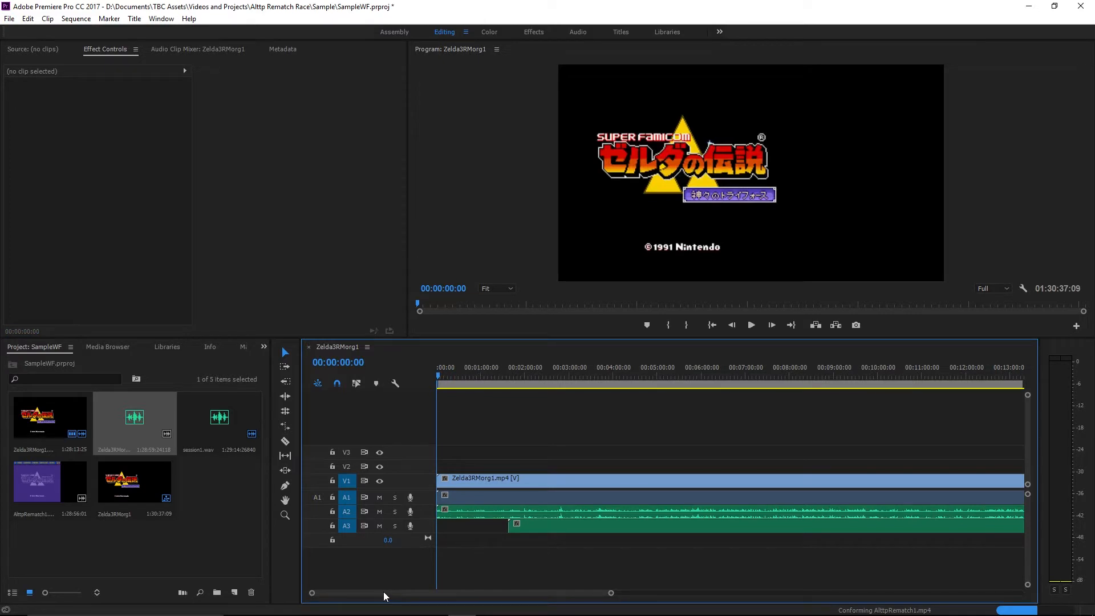
{"action": "key", "text": "XF86AudioRaiseVolume"}
{"action": "scroll", "coordinate": [485, 455], "scroll_direction": "up", "scroll_amount": 3}
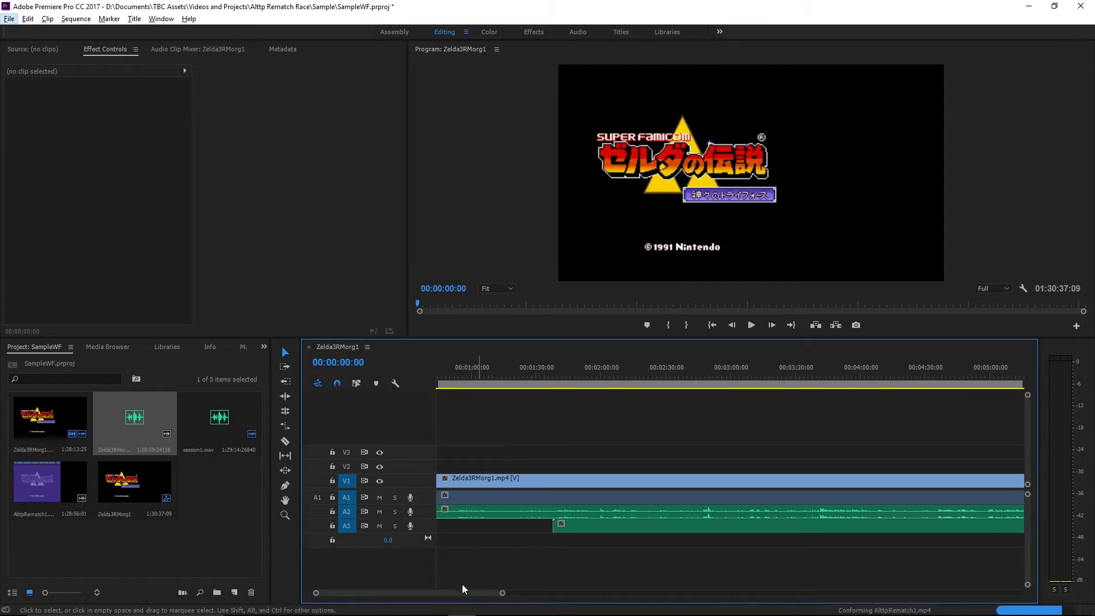
{"action": "left_click_drag", "start_coordinate": [459, 593], "coordinate": [369, 594]}
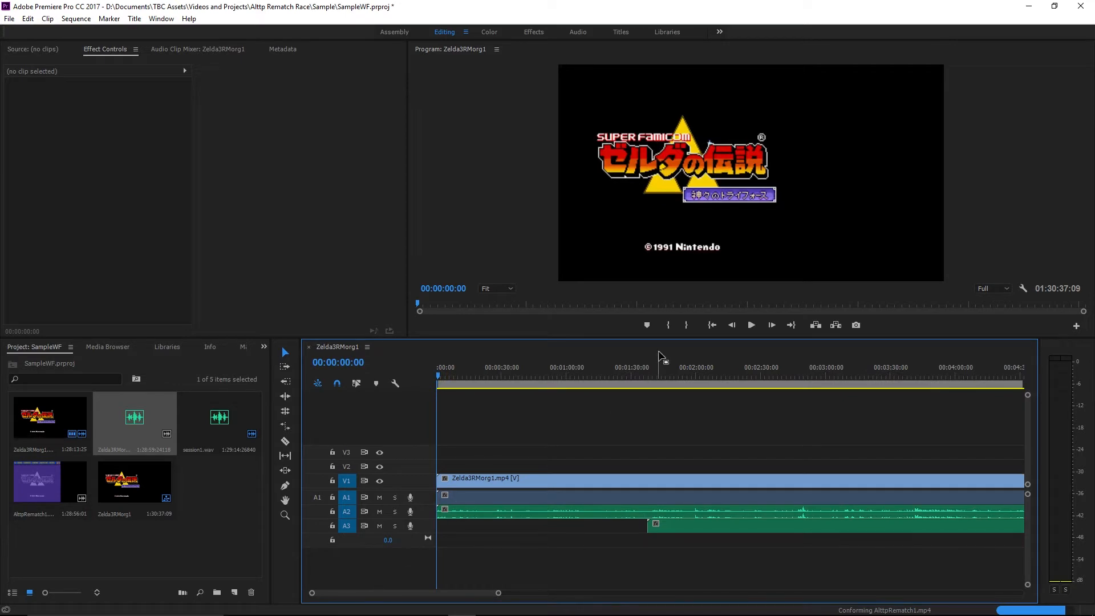
{"action": "left_click", "coordinate": [750, 326]}
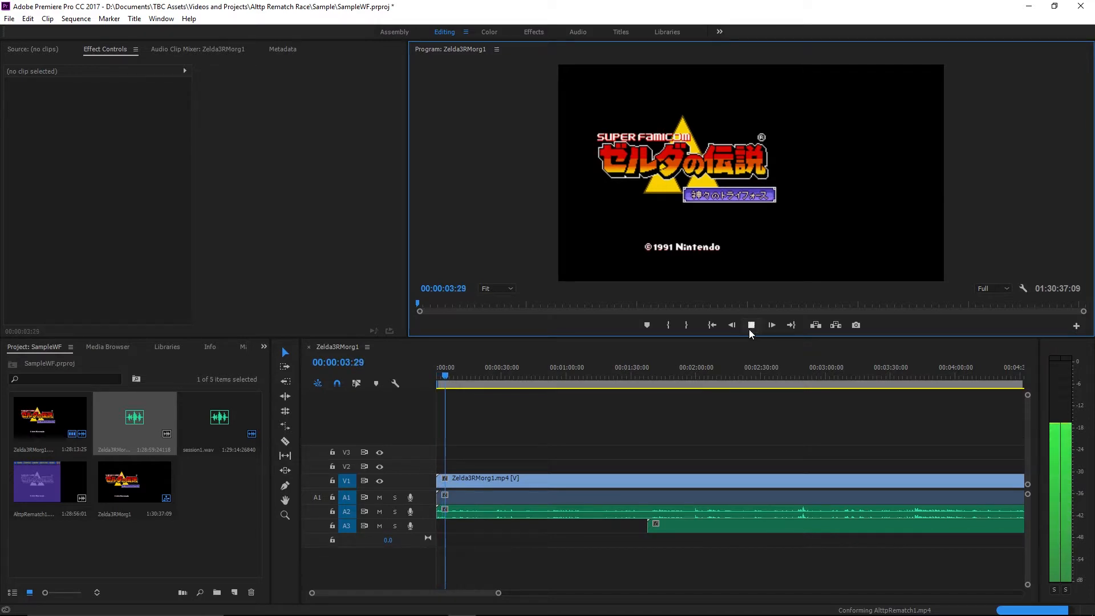
{"action": "left_click", "coordinate": [749, 329]}
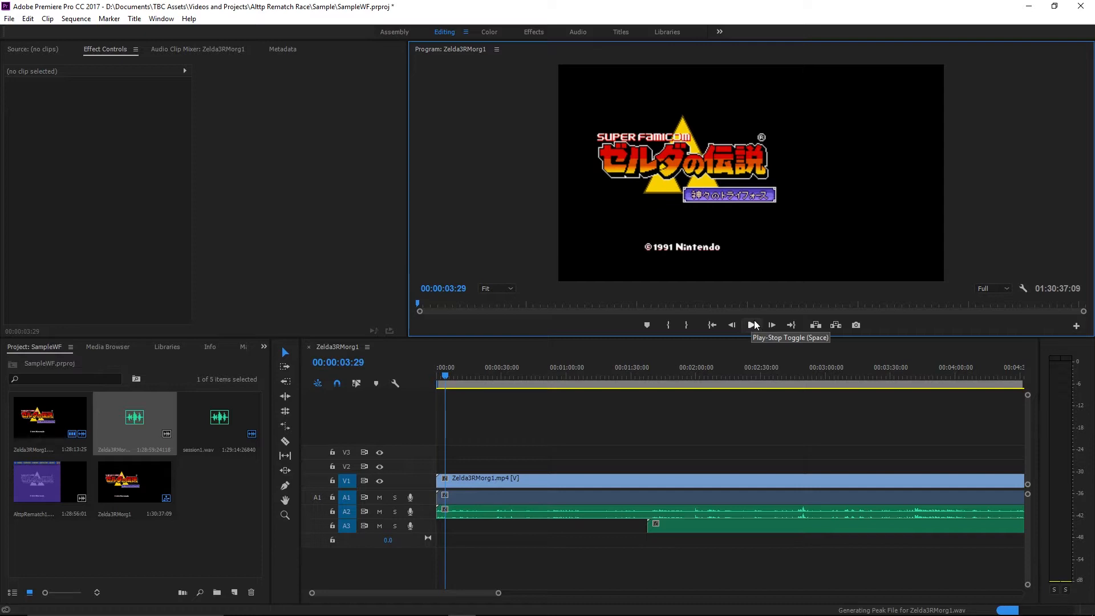
{"action": "left_click", "coordinate": [753, 323]}
{"action": "left_click", "coordinate": [754, 324]}
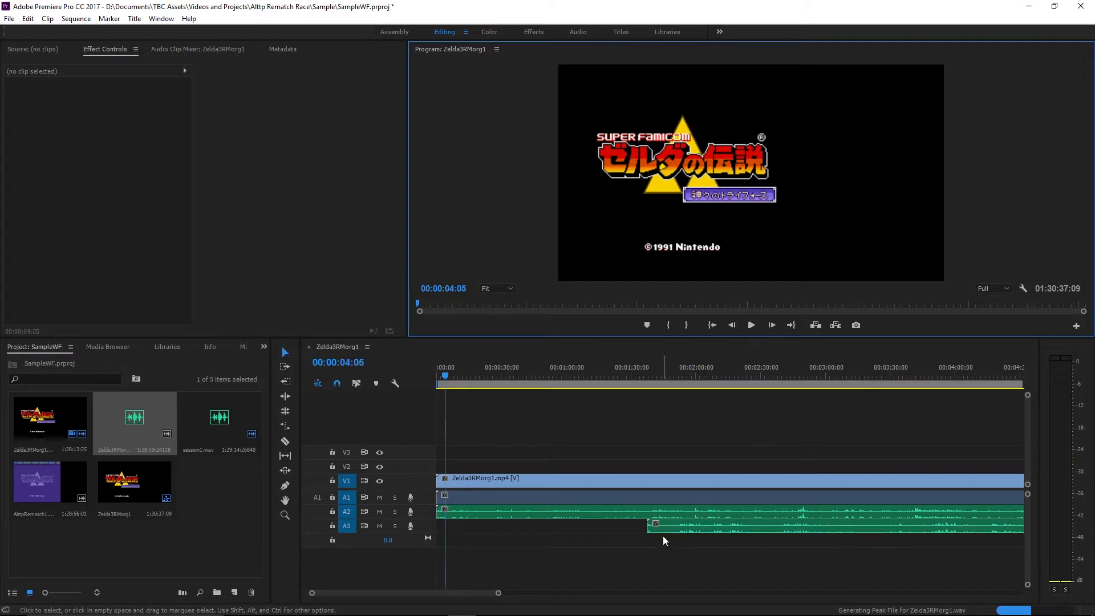
{"action": "left_click_drag", "start_coordinate": [679, 529], "coordinate": [476, 530]}
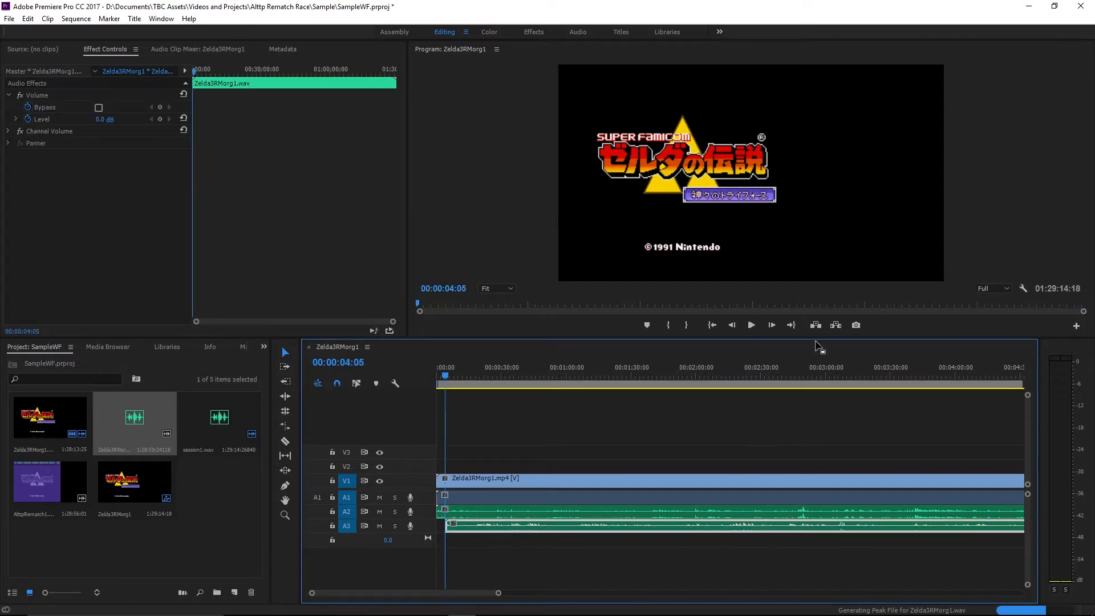
Play the sequence from the playhead and again from about 19 seconds to check how the audio tracks sound together.
{"action": "left_click", "coordinate": [750, 324]}
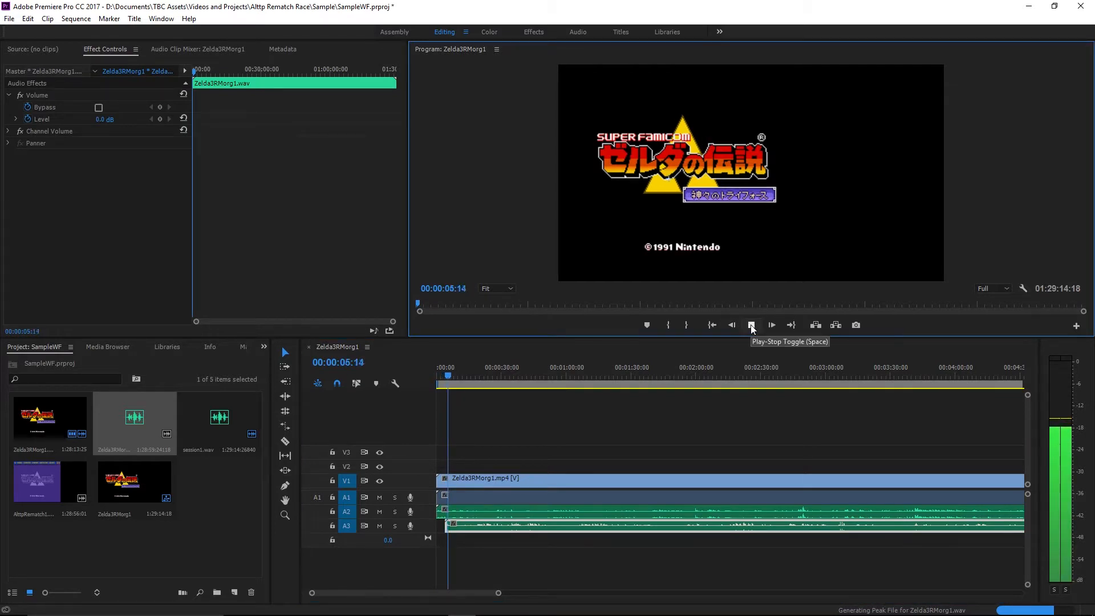
{"action": "left_click", "coordinate": [750, 324]}
{"action": "left_click", "coordinate": [493, 375]}
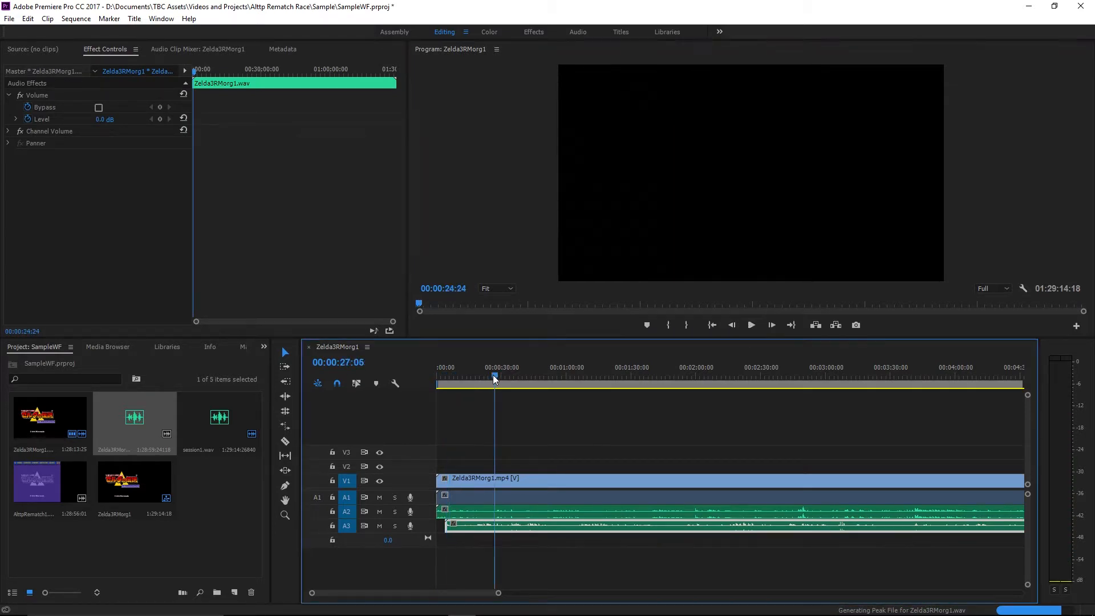
{"action": "left_click_drag", "start_coordinate": [481, 370], "coordinate": [479, 370]}
{"action": "left_click", "coordinate": [749, 325]}
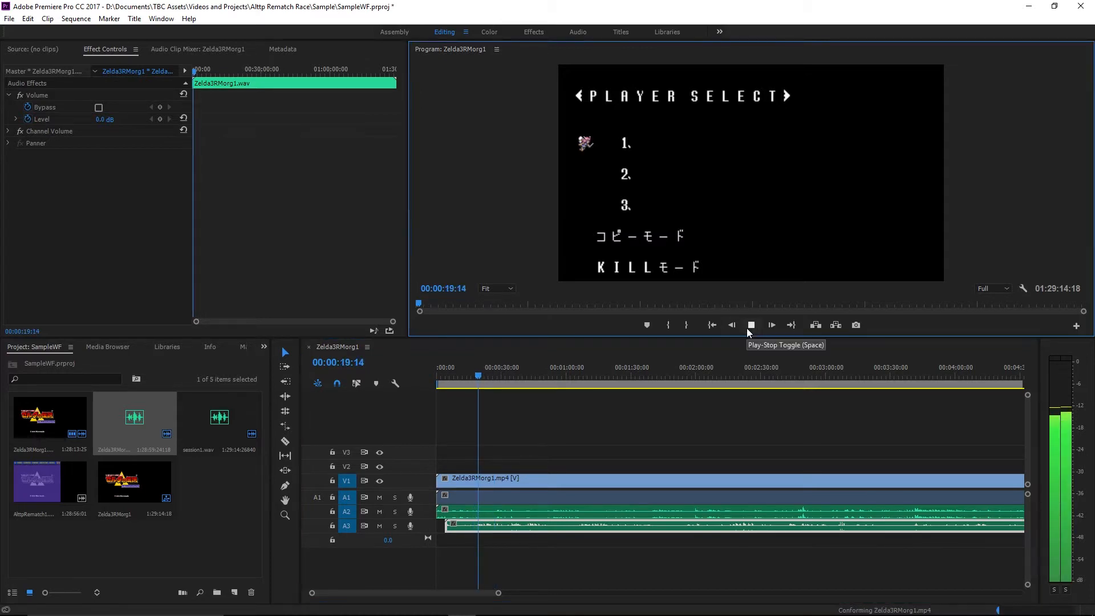
{"action": "left_click", "coordinate": [747, 328]}
Turn off level keyframing for the video's audio on A1, set its volume to -20 dB and preview the result.
{"action": "left_click", "coordinate": [572, 498]}
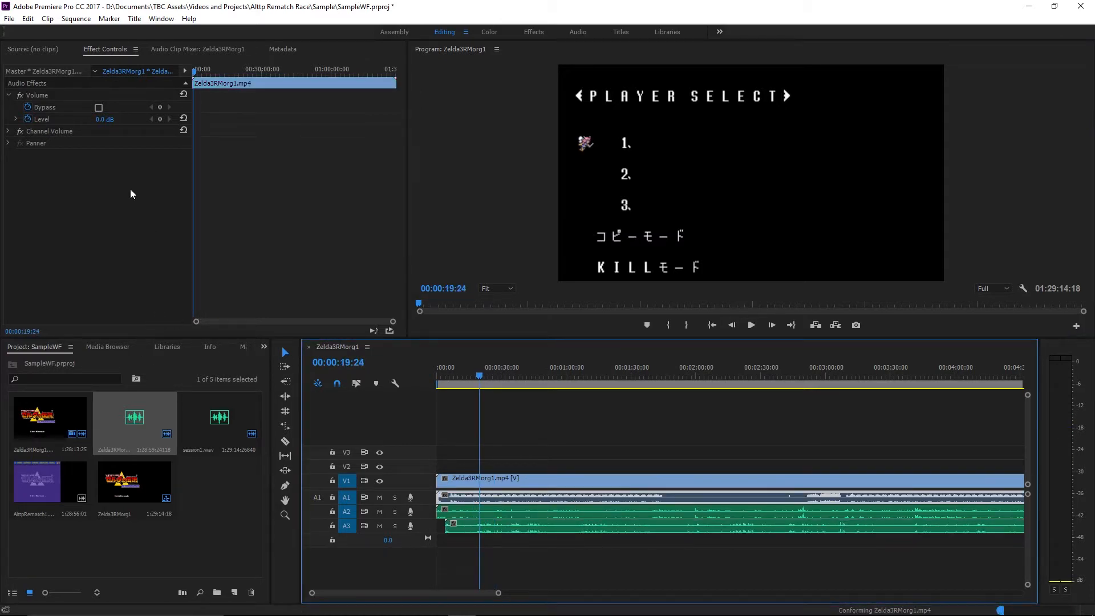
{"action": "left_click", "coordinate": [28, 121]}
{"action": "left_click", "coordinate": [109, 116]}
{"action": "type", "text": "-20"}
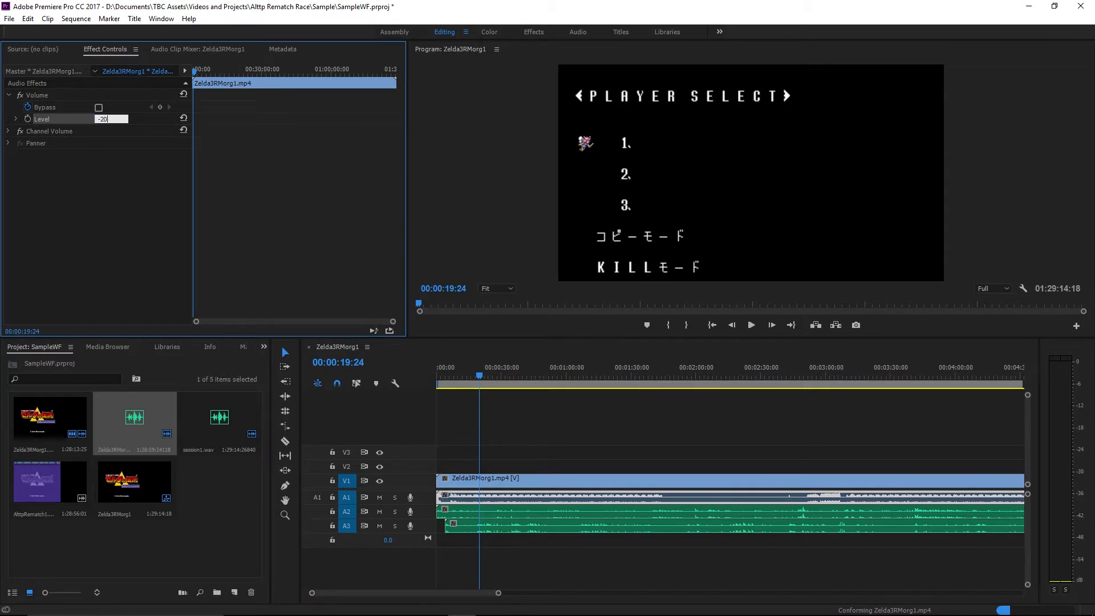
{"action": "key", "text": "Return"}
{"action": "left_click", "coordinate": [752, 325]}
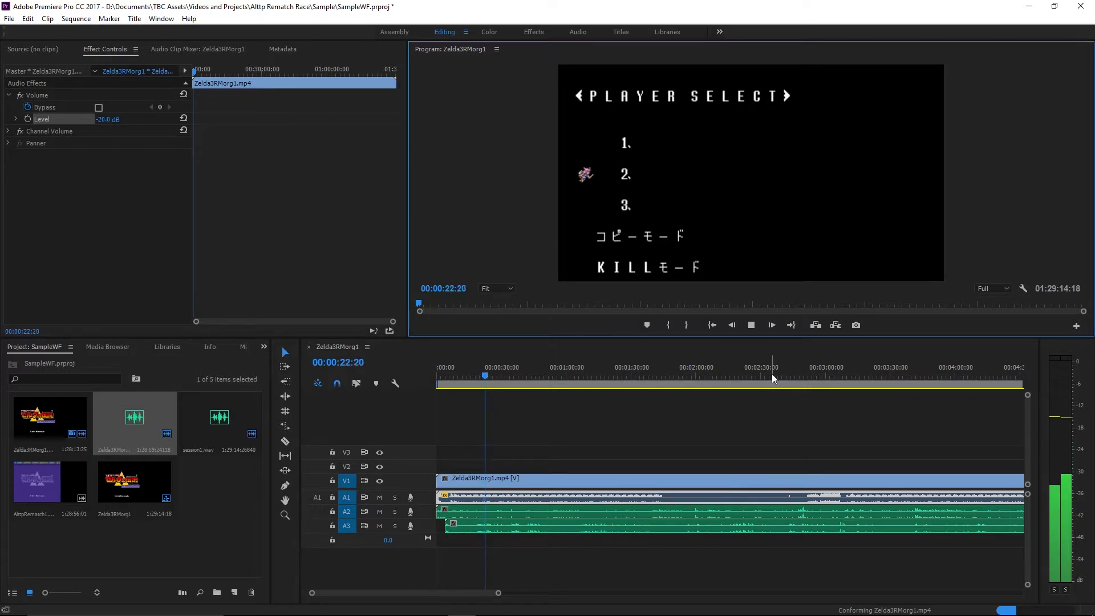
{"action": "left_click", "coordinate": [751, 325]}
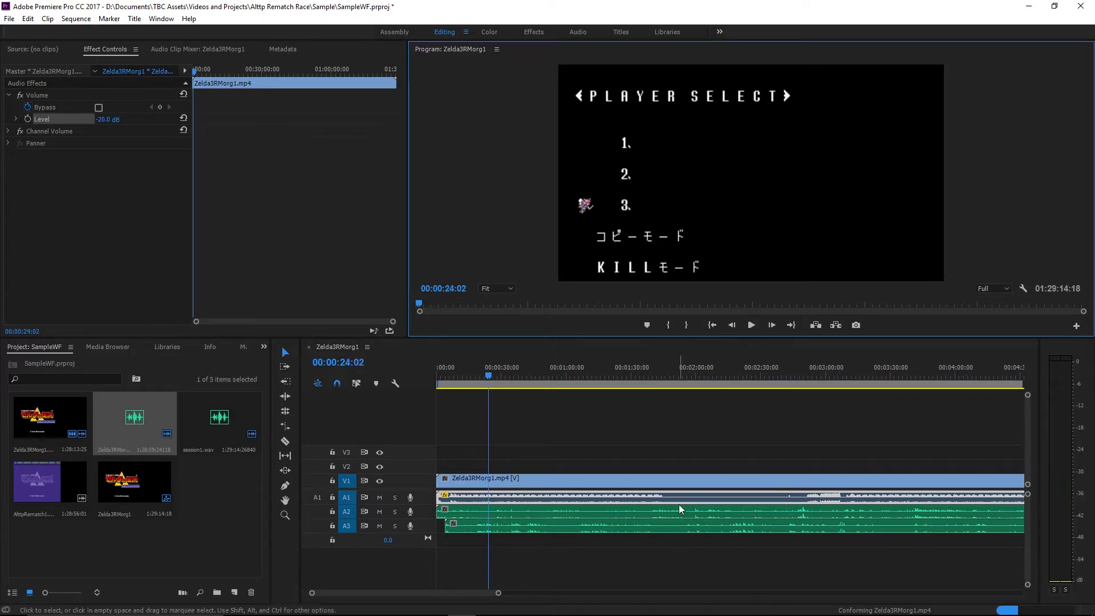
{"action": "scroll", "coordinate": [614, 553], "scroll_direction": "down", "scroll_amount": 3, "text": "alt"}
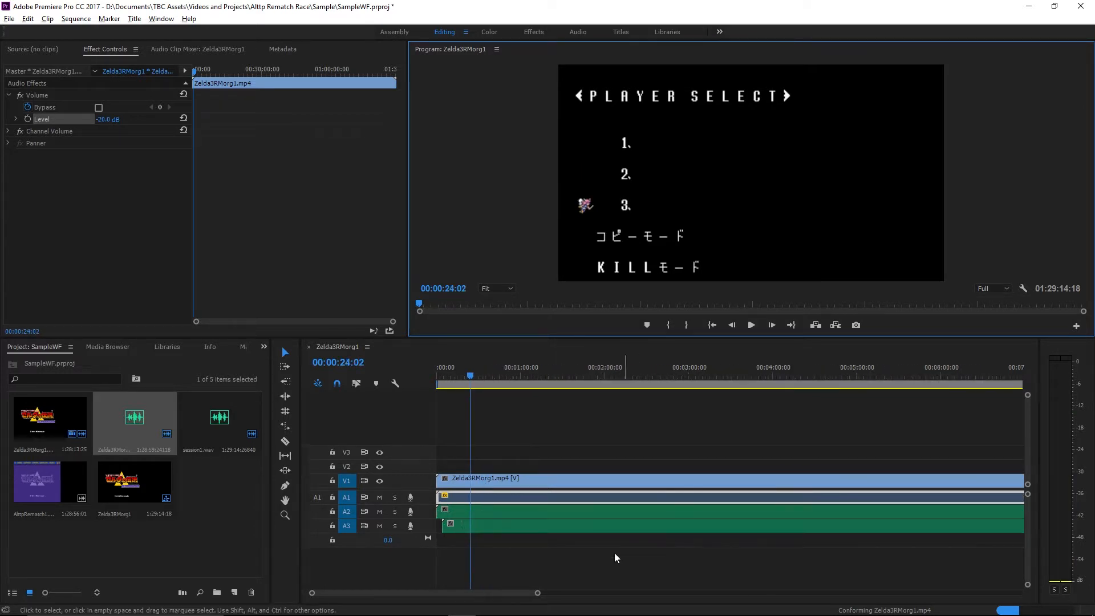
{"action": "scroll", "coordinate": [472, 430], "scroll_direction": "up", "scroll_amount": 3, "text": "alt"}
{"action": "left_click", "coordinate": [473, 430]}
{"action": "left_click", "coordinate": [195, 503]}
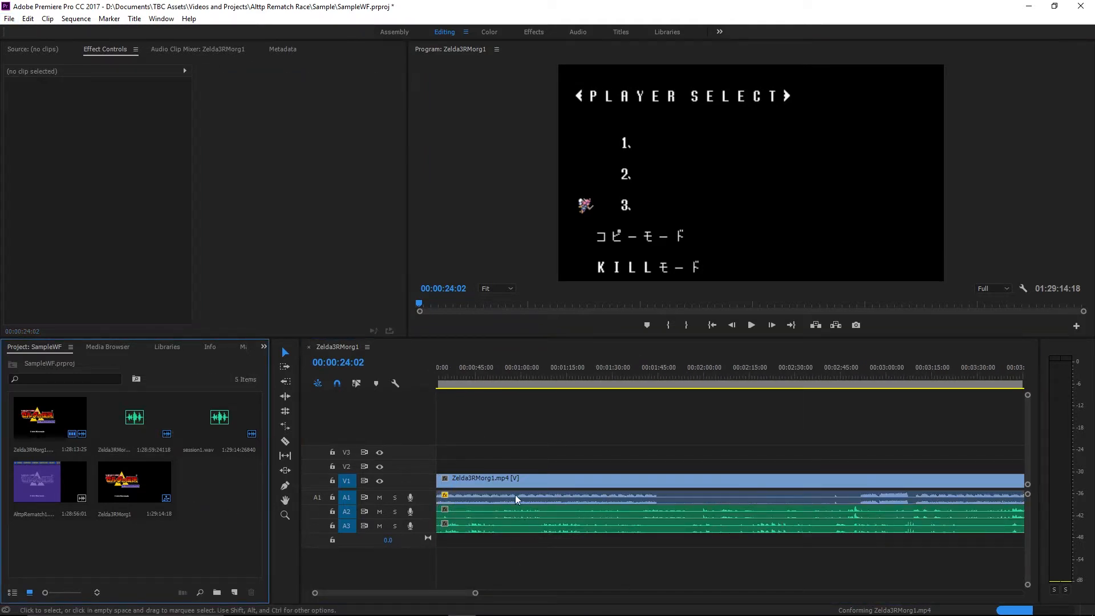
{"action": "left_click", "coordinate": [401, 592]}
{"action": "scroll", "coordinate": [394, 593], "scroll_direction": "up", "scroll_amount": 1}
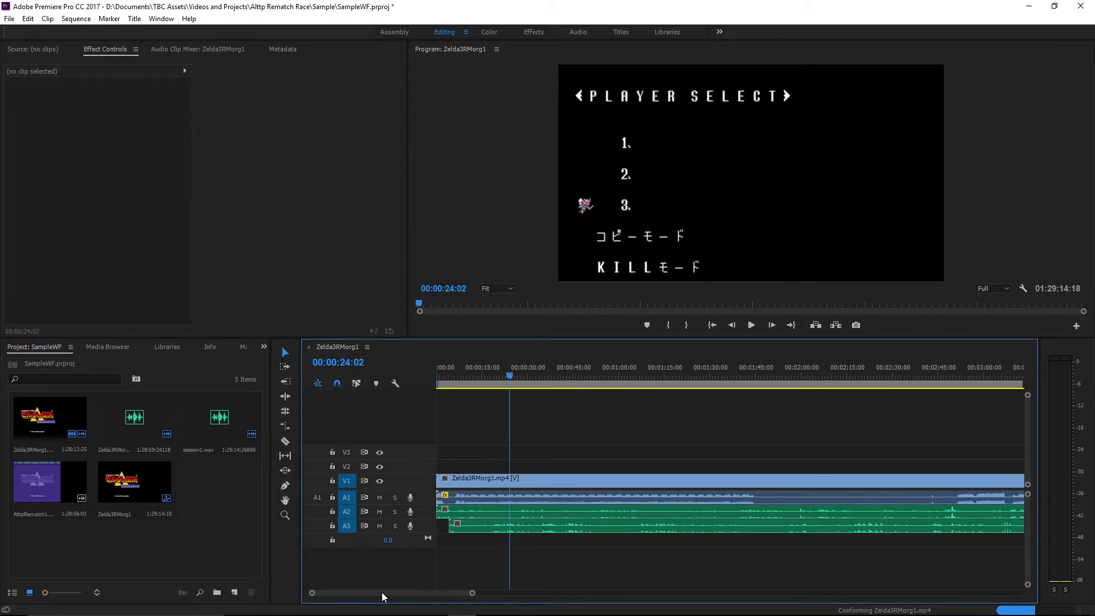
Delete the session1.wav and Zelda3RMorg1.wav clips from tracks A2 and A3, and remove both audio files from the project.
{"action": "left_click", "coordinate": [464, 506]}
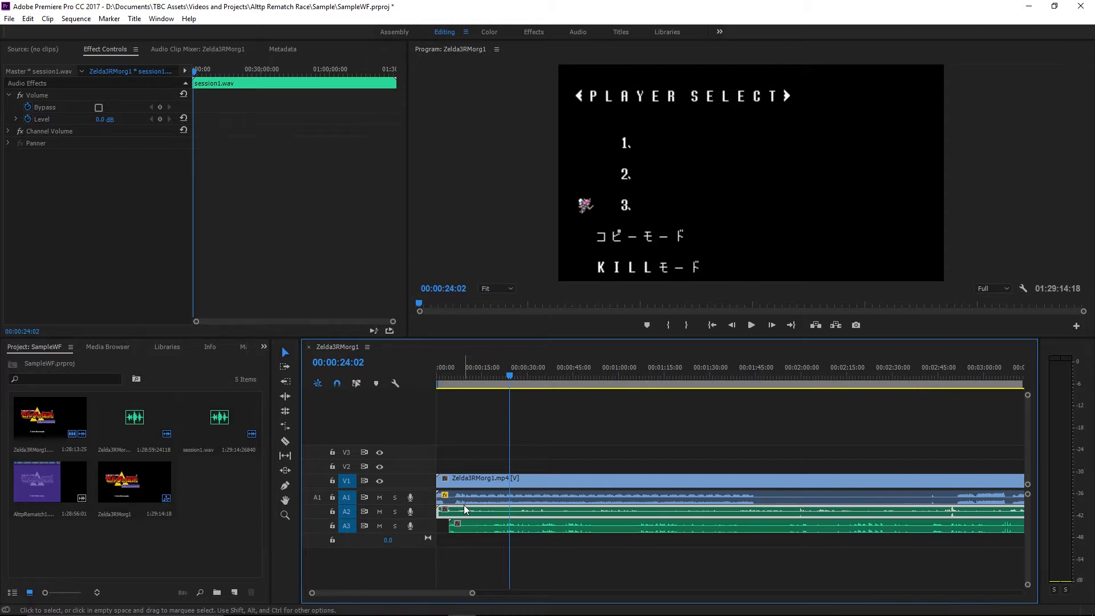
{"action": "left_click", "coordinate": [523, 524], "text": "shift"}
{"action": "key", "text": "Delete"}
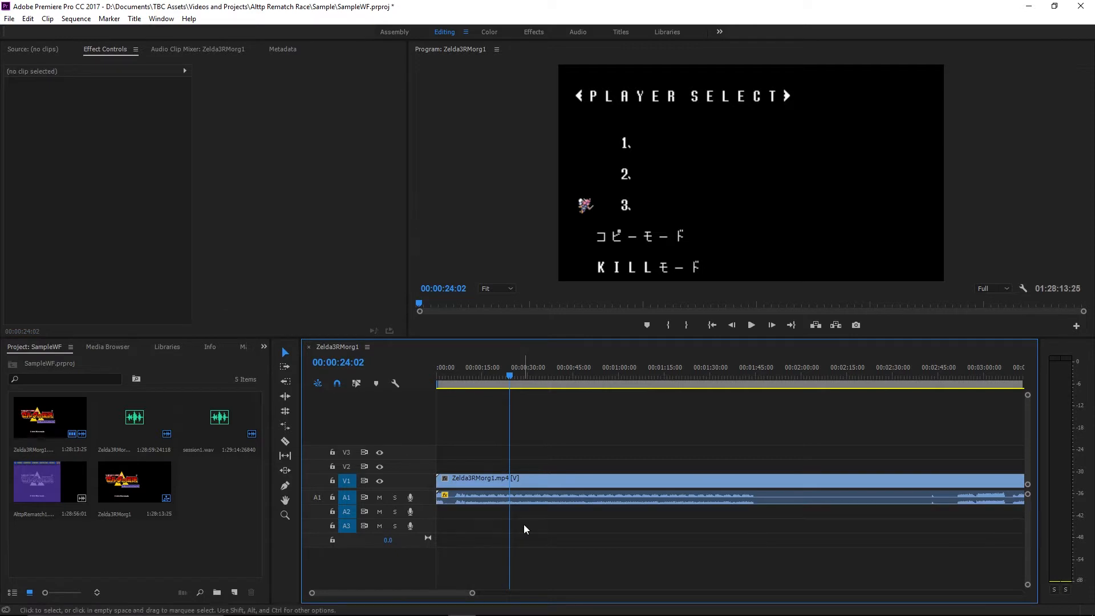
{"action": "left_click", "coordinate": [146, 430]}
{"action": "left_click", "coordinate": [193, 425], "text": "shift"}
{"action": "key", "text": "Delete"}
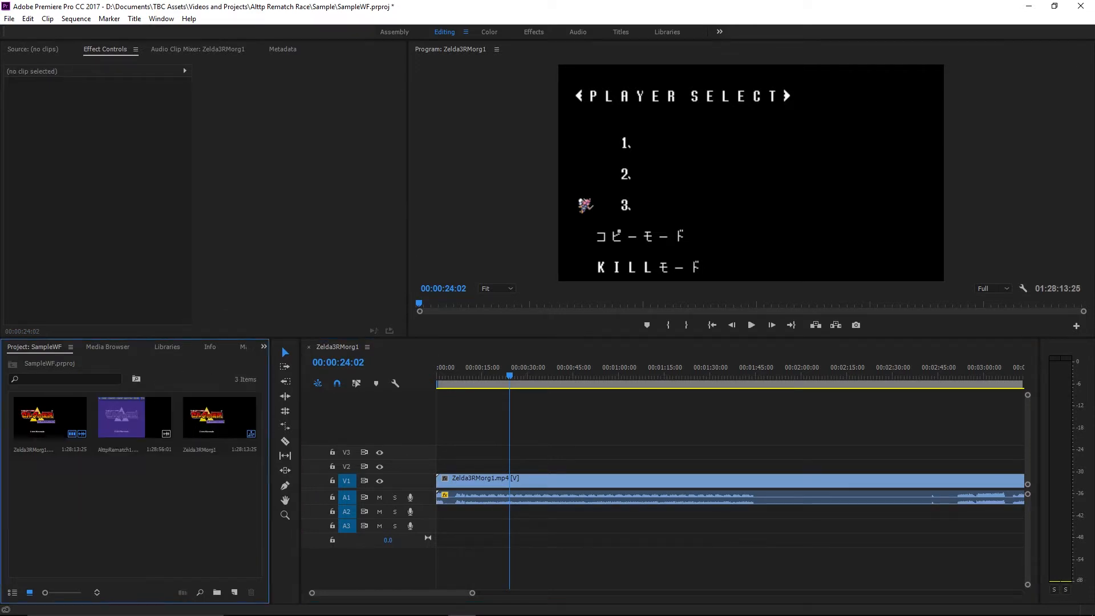
Switch to Adobe Audition.
{"action": "left_click", "coordinate": [490, 604]}
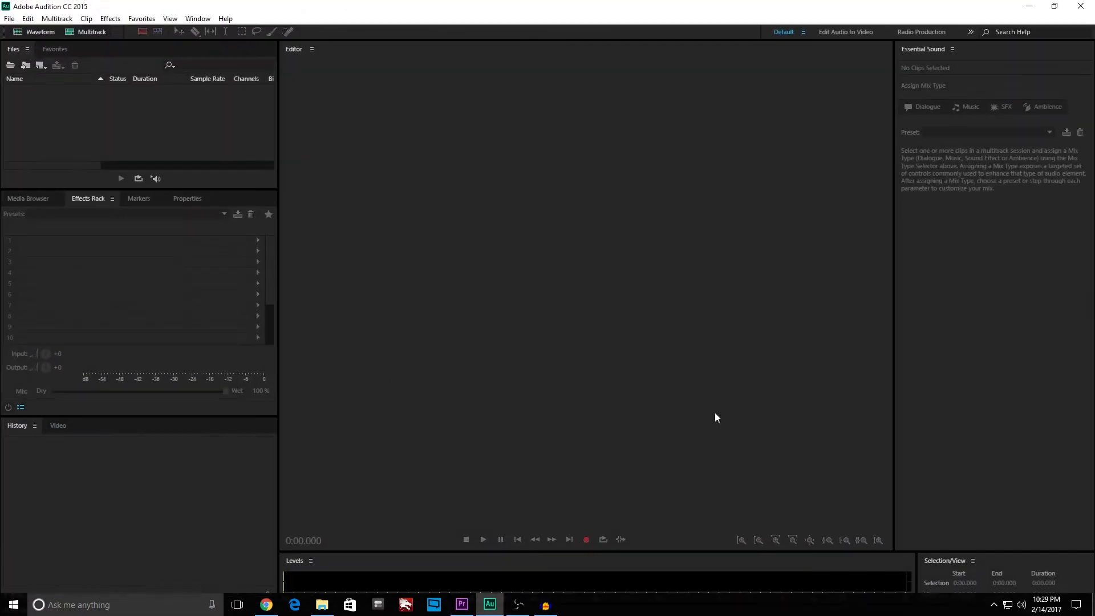
{"action": "left_click", "coordinate": [110, 6]}
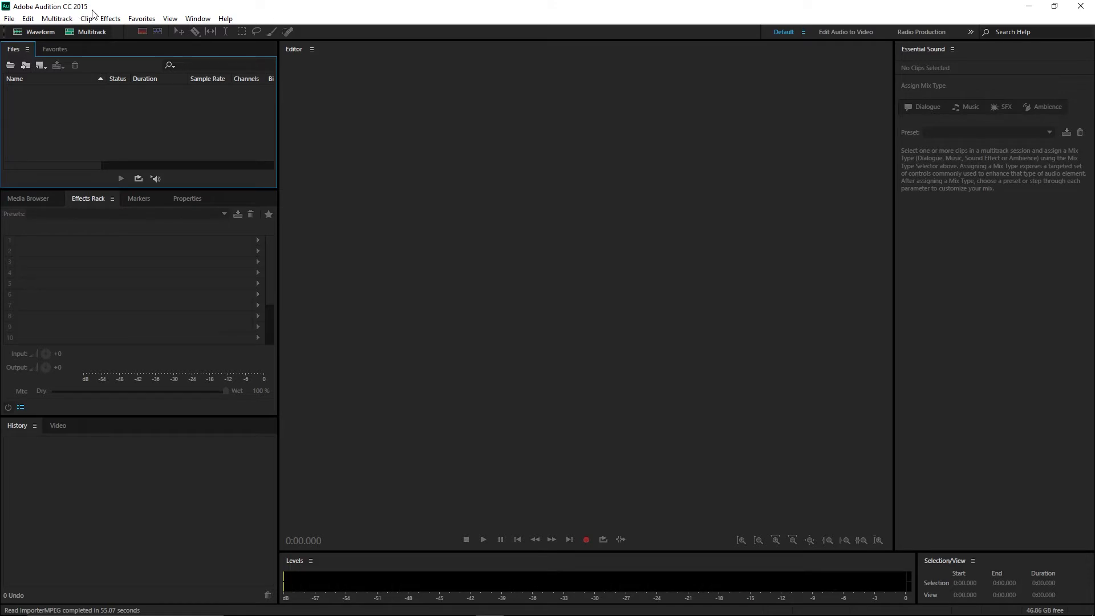
Import the session1 audio file from the Sample folder.
{"action": "right_click", "coordinate": [133, 126]}
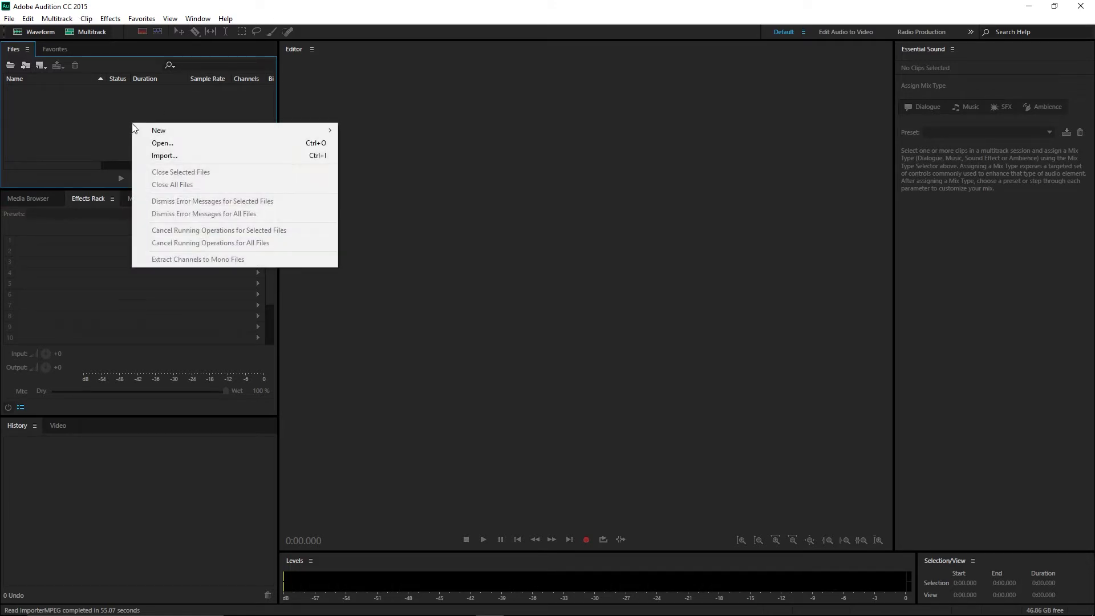
{"action": "left_click", "coordinate": [180, 160]}
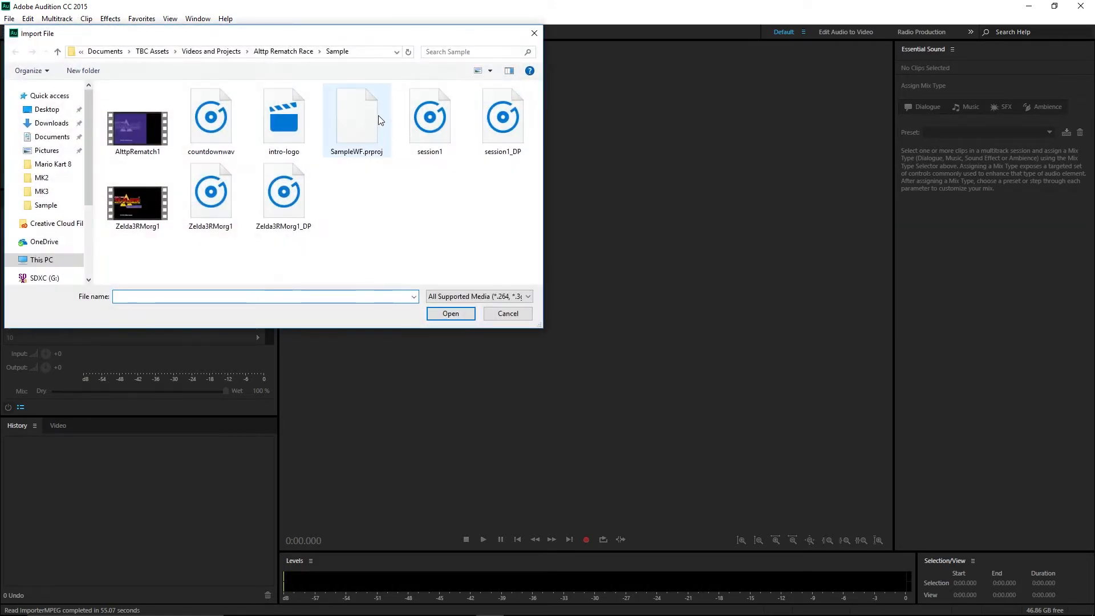
{"action": "double_click", "coordinate": [448, 127]}
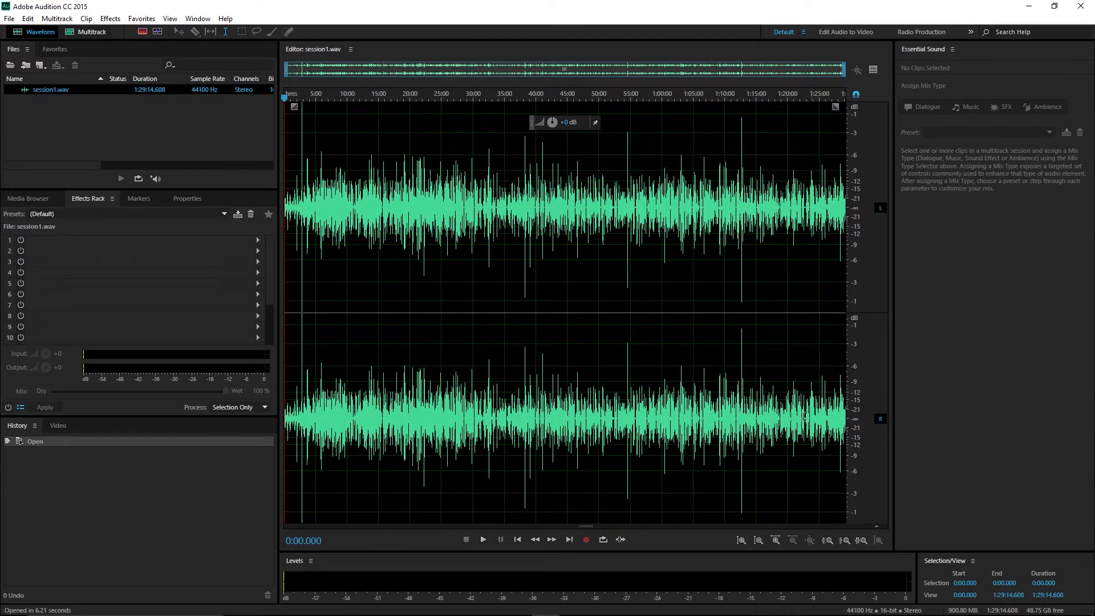
Play session1.wav from about 33:31 to hear the unprocessed commentary, and pause playback.
{"action": "left_click", "coordinate": [495, 169]}
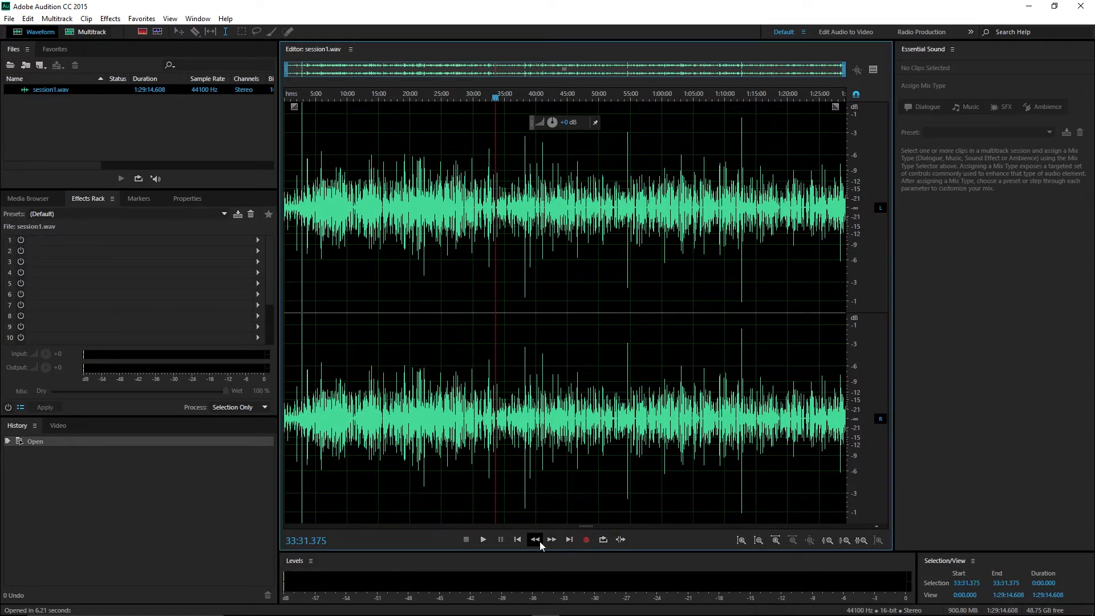
{"action": "left_click", "coordinate": [483, 543]}
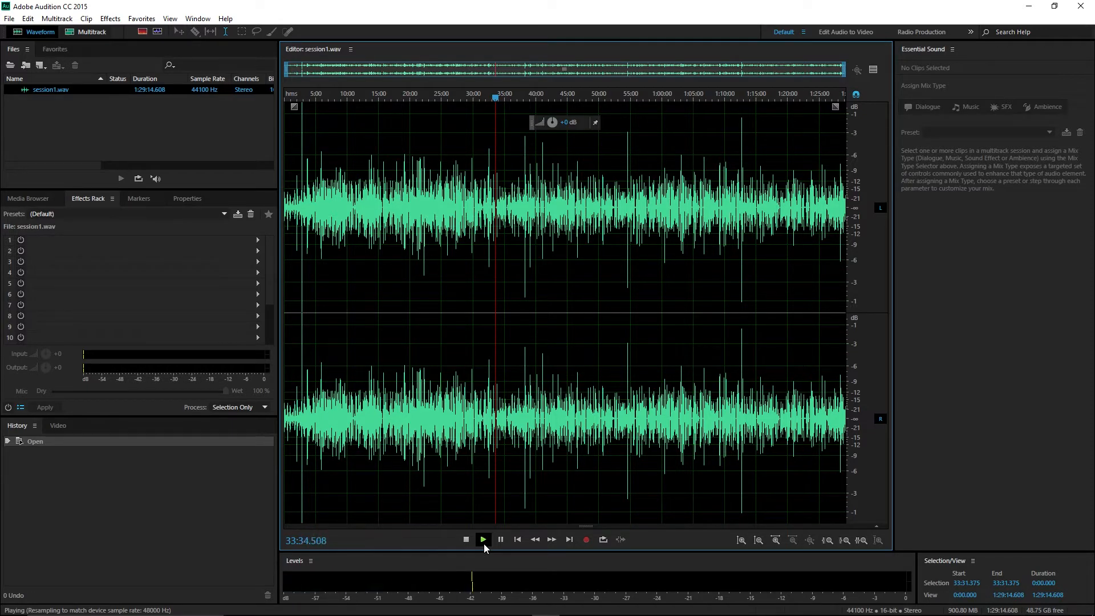
{"action": "left_click", "coordinate": [483, 542]}
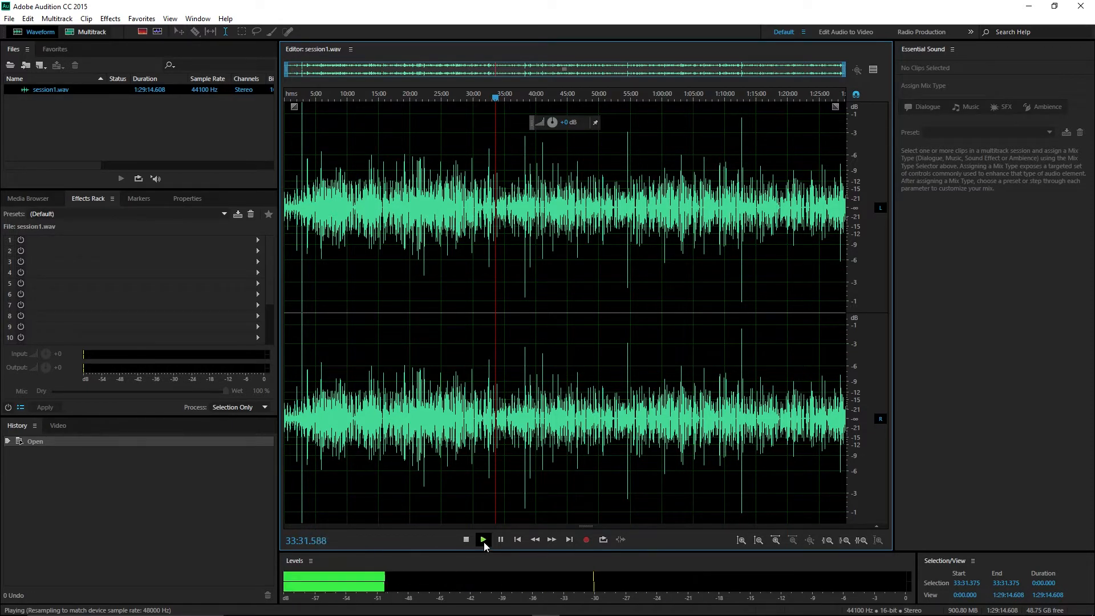
{"action": "left_click", "coordinate": [501, 539]}
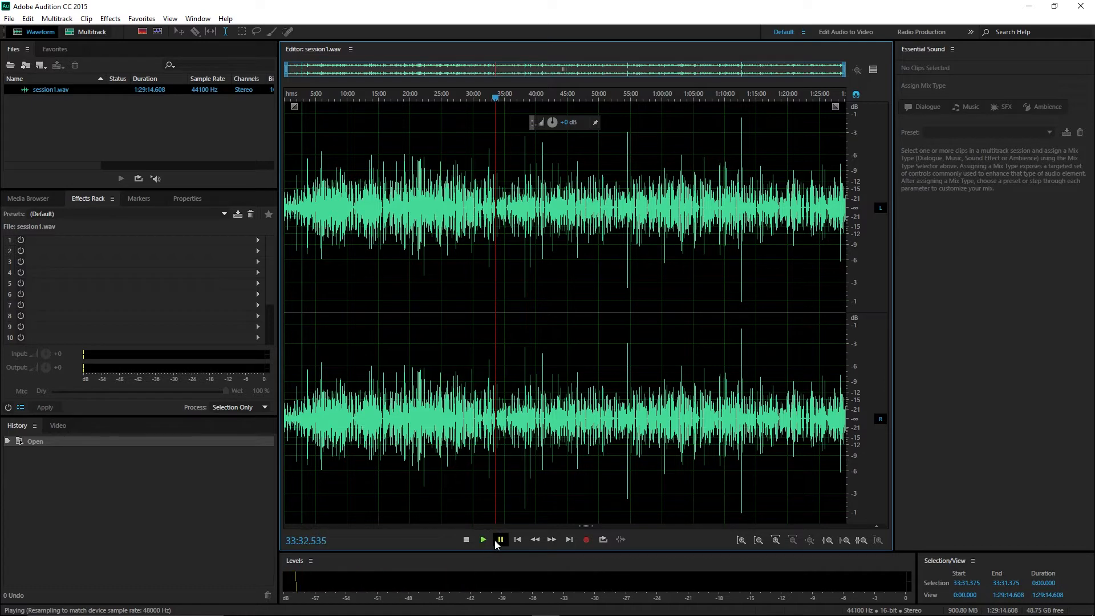
{"action": "left_click", "coordinate": [14, 20]}
{"action": "left_click", "coordinate": [342, 8]}
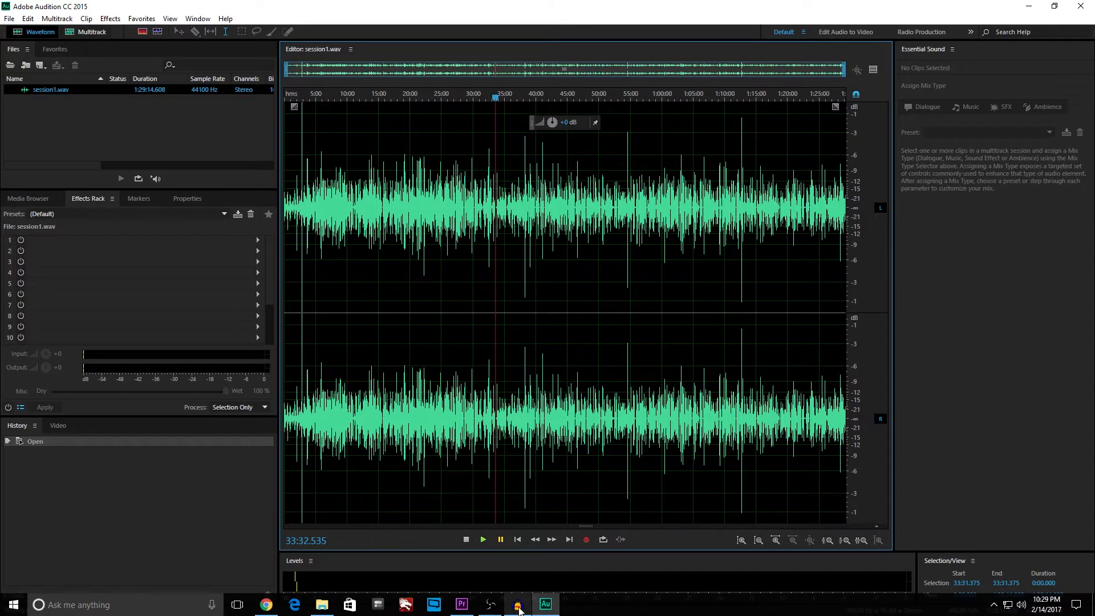
Switch to Premiere Pro and look over the full length of the Zelda3RMorg1 sequence on the timeline.
{"action": "mouse_move", "coordinate": [519, 610]}
{"action": "left_click", "coordinate": [461, 604]}
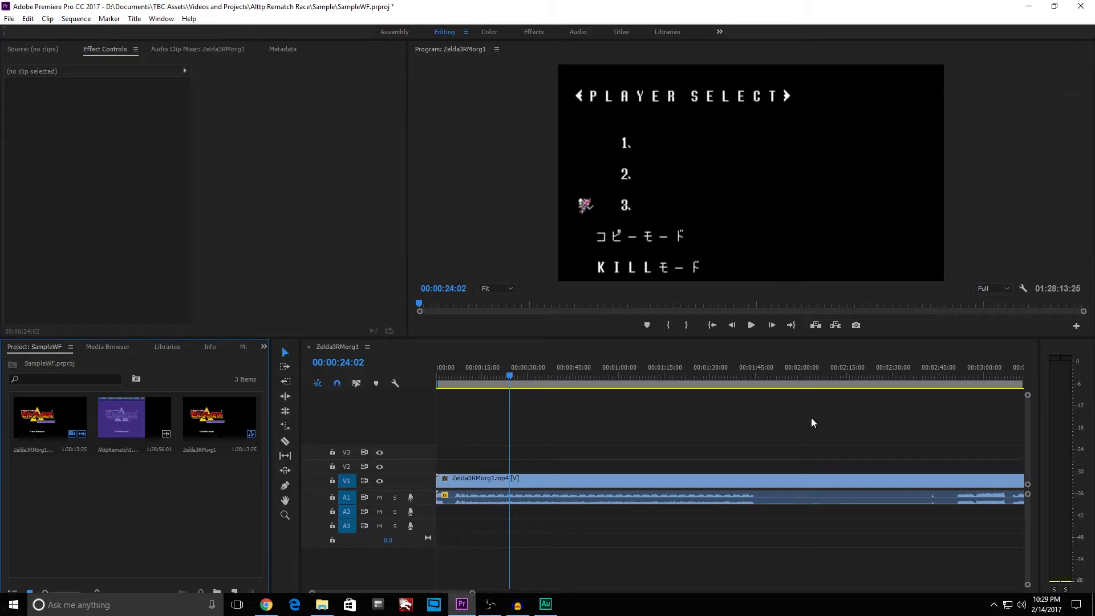
{"action": "left_click", "coordinate": [701, 371]}
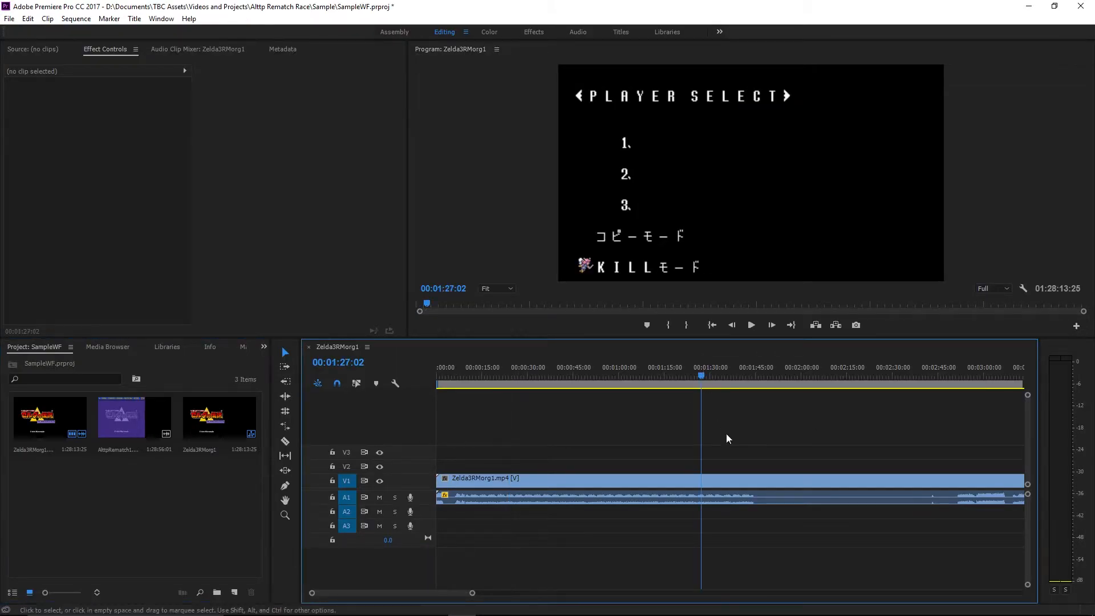
{"action": "scroll", "coordinate": [638, 495], "scroll_direction": "down", "scroll_amount": 10, "text": "alt"}
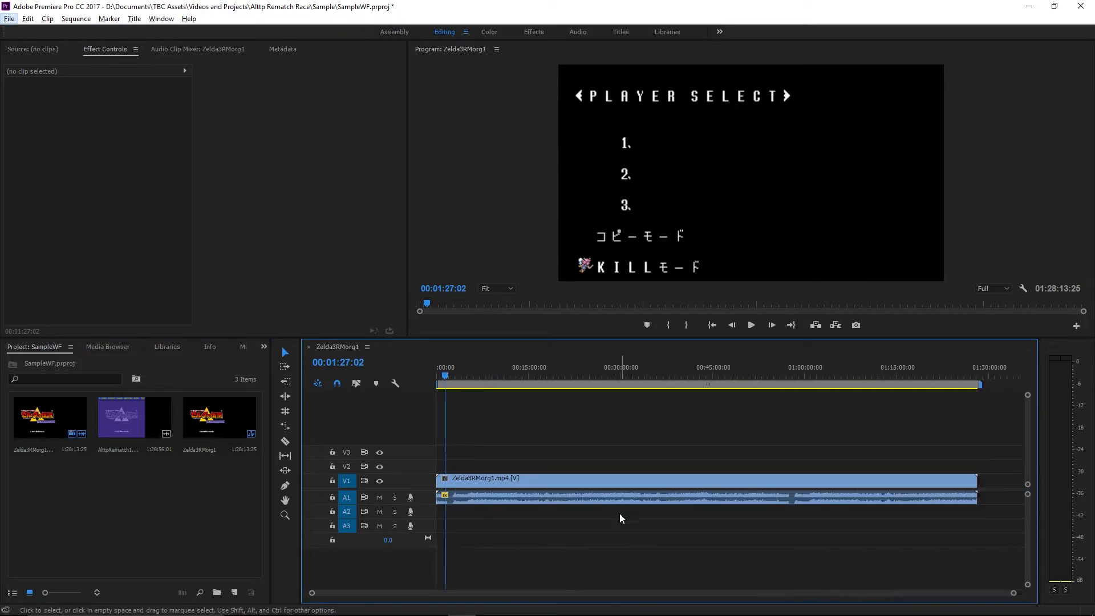
Switch back to Audition and apply the Dynamics Processing effect with the TBCDP preset to session1.wav.
{"action": "left_click", "coordinate": [546, 605]}
{"action": "key", "text": "space"}
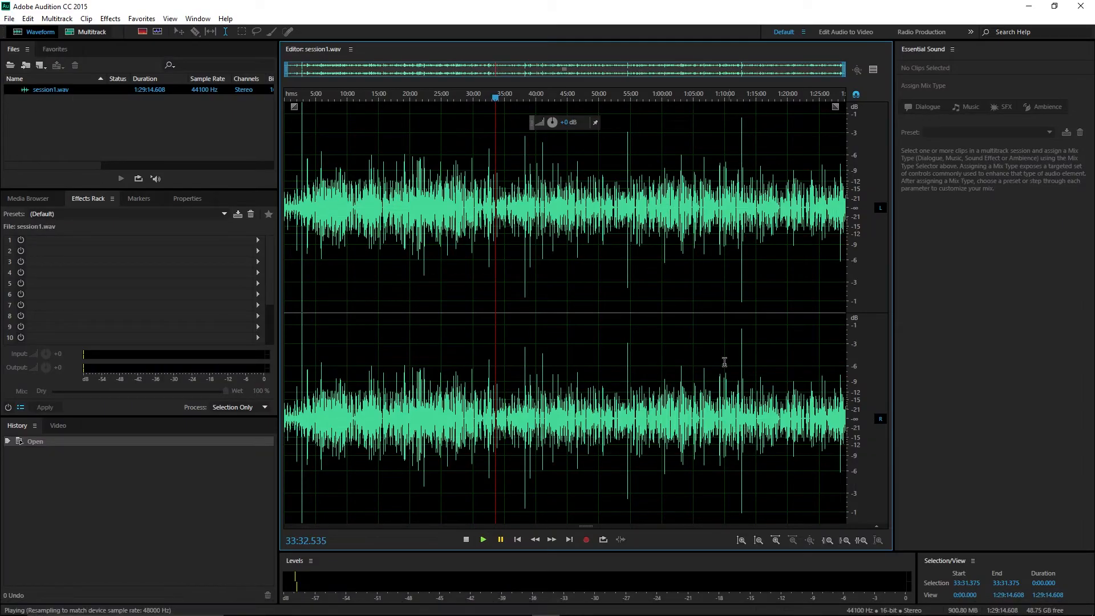
{"action": "left_click", "coordinate": [111, 18]}
{"action": "mouse_move", "coordinate": [147, 162]}
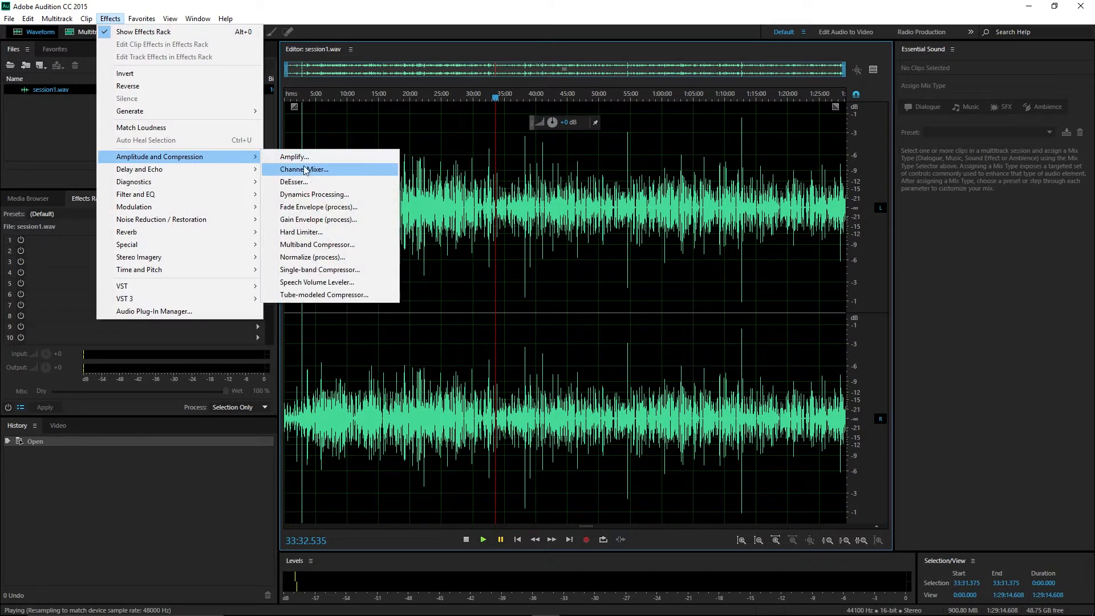
{"action": "left_click", "coordinate": [312, 194]}
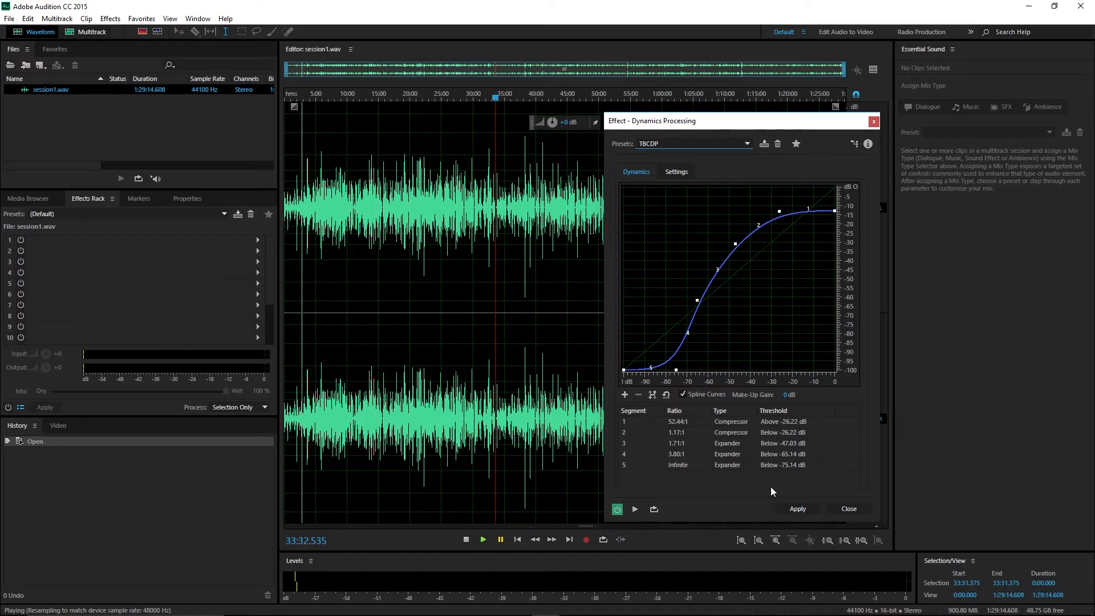
{"action": "left_click", "coordinate": [796, 508]}
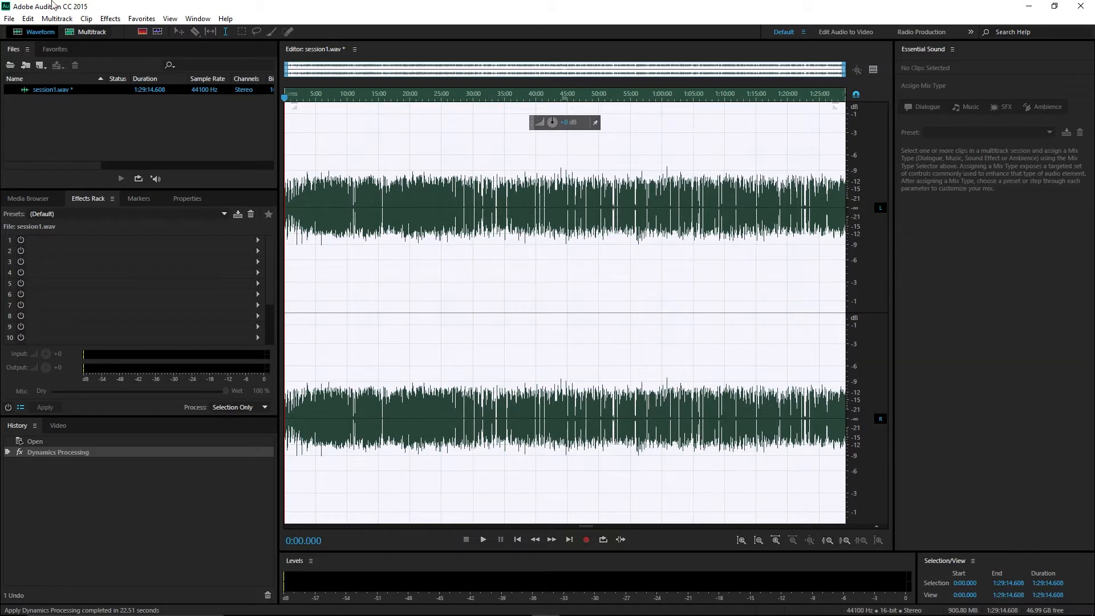
{"action": "left_click", "coordinate": [9, 18]}
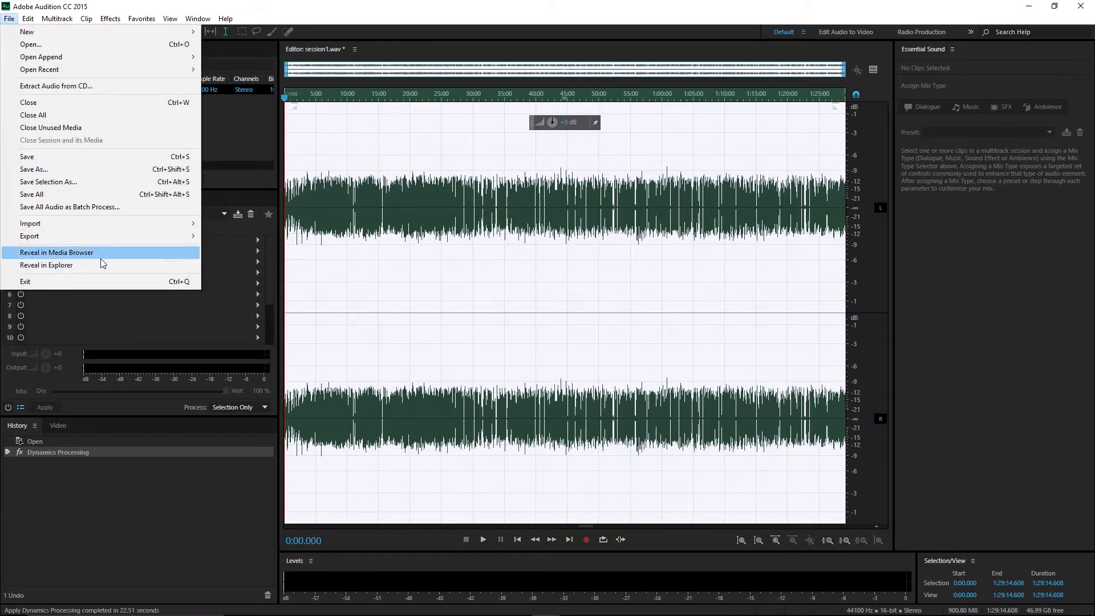
{"action": "mouse_move", "coordinate": [107, 236]}
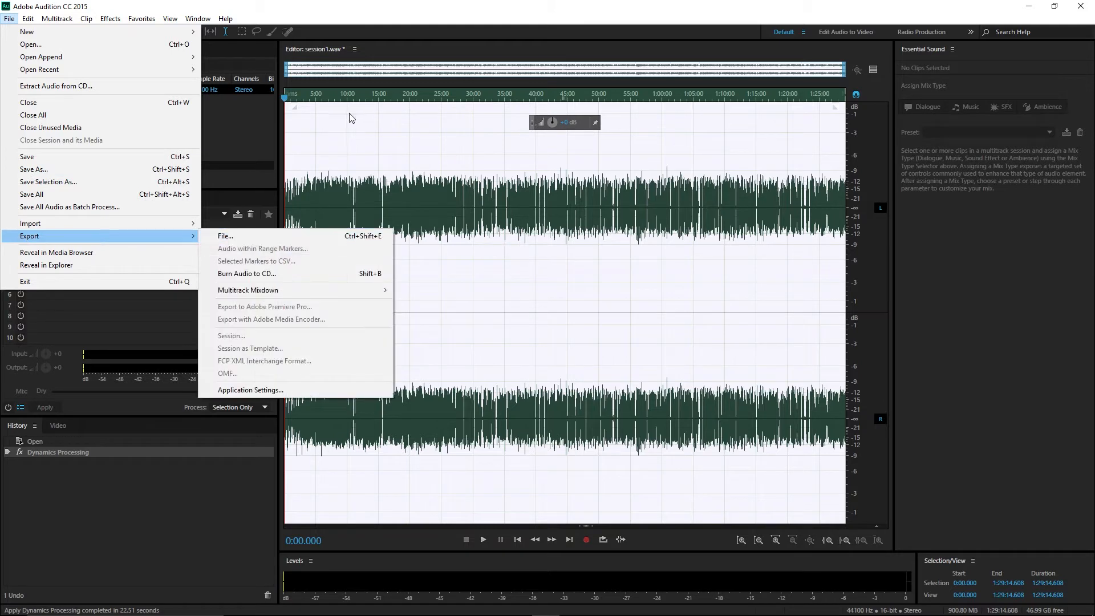
{"action": "left_click", "coordinate": [684, 36]}
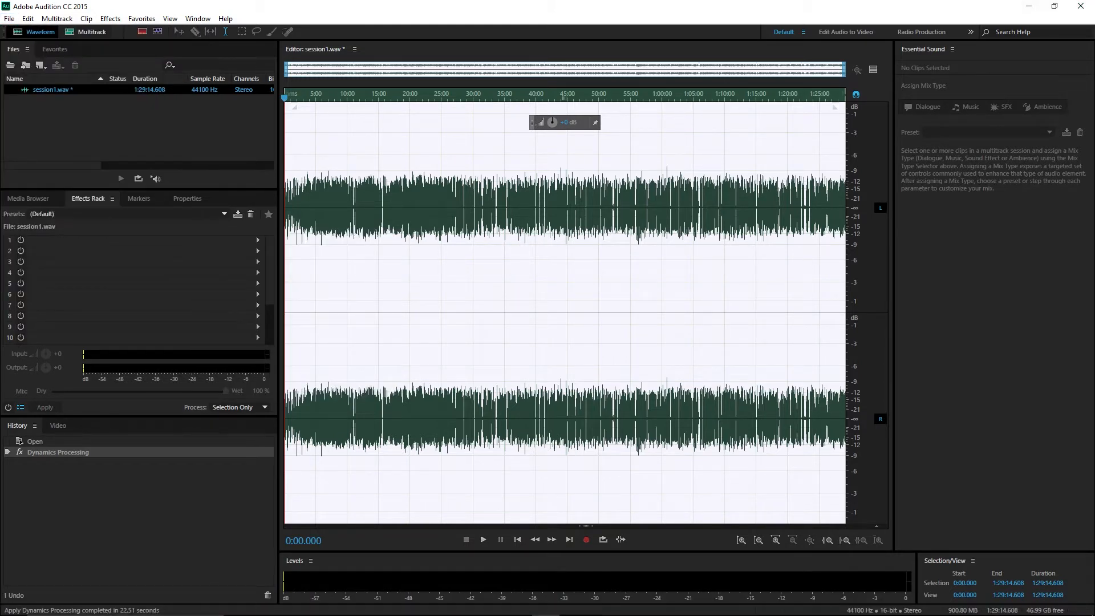
Switch to Premiere Pro and import the processed audio files session1_DP and Zelda3RMorg1_DP into the project.
{"action": "left_click", "coordinate": [471, 606]}
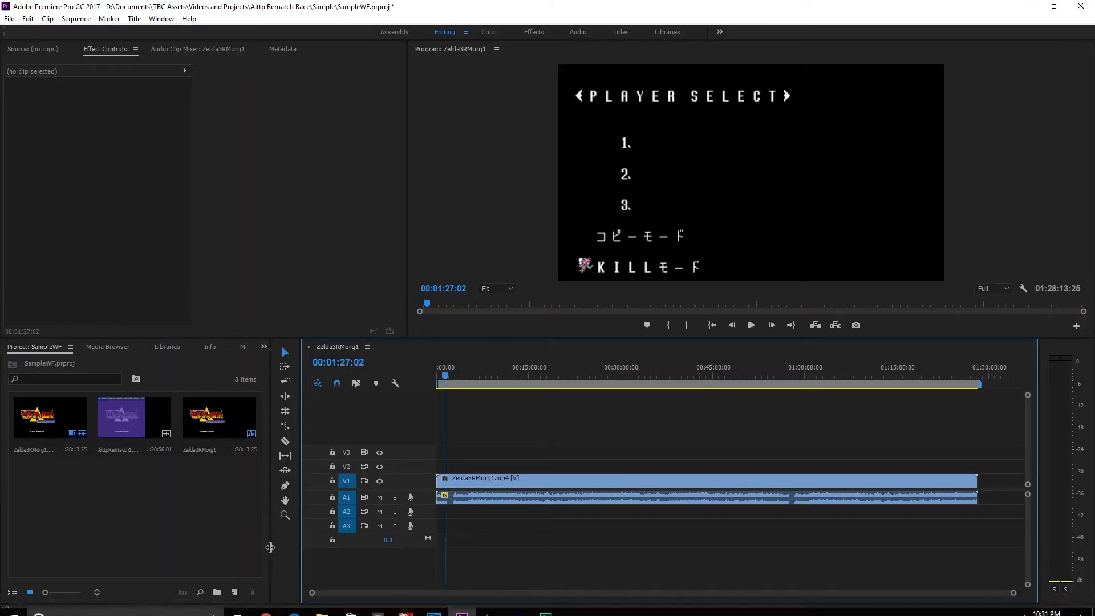
{"action": "right_click", "coordinate": [199, 528]}
{"action": "left_click", "coordinate": [224, 493]}
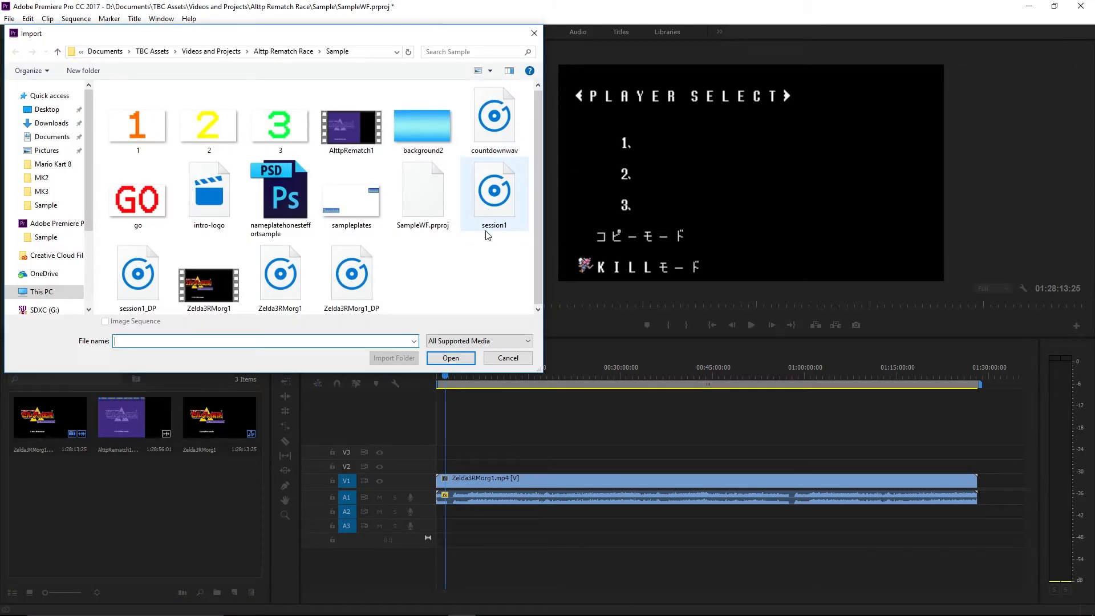
{"action": "left_click", "coordinate": [148, 314]}
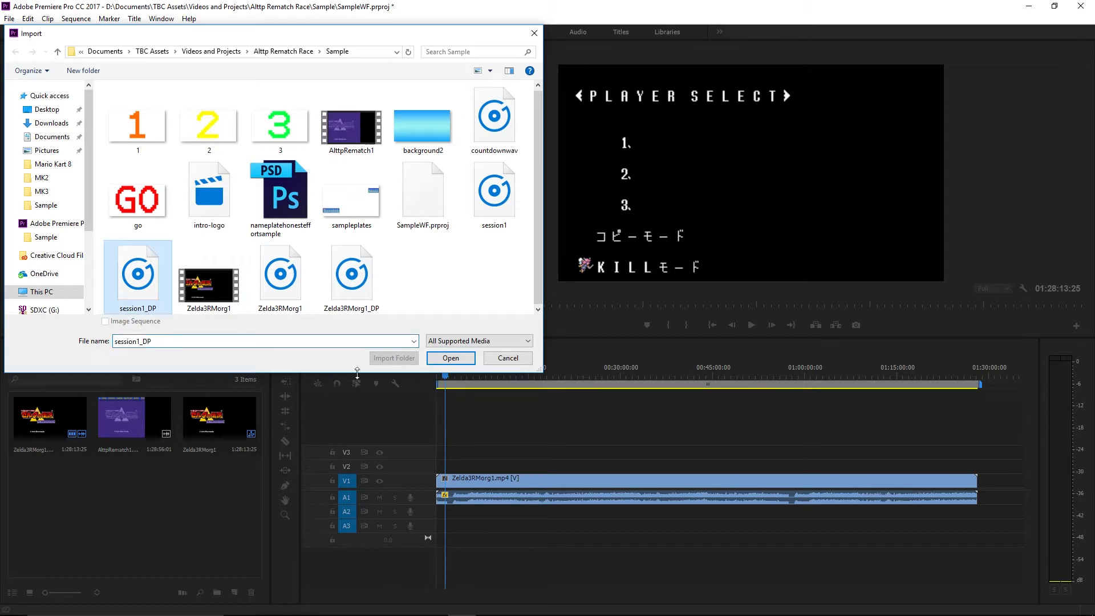
{"action": "left_click", "coordinate": [348, 296], "text": "ctrl"}
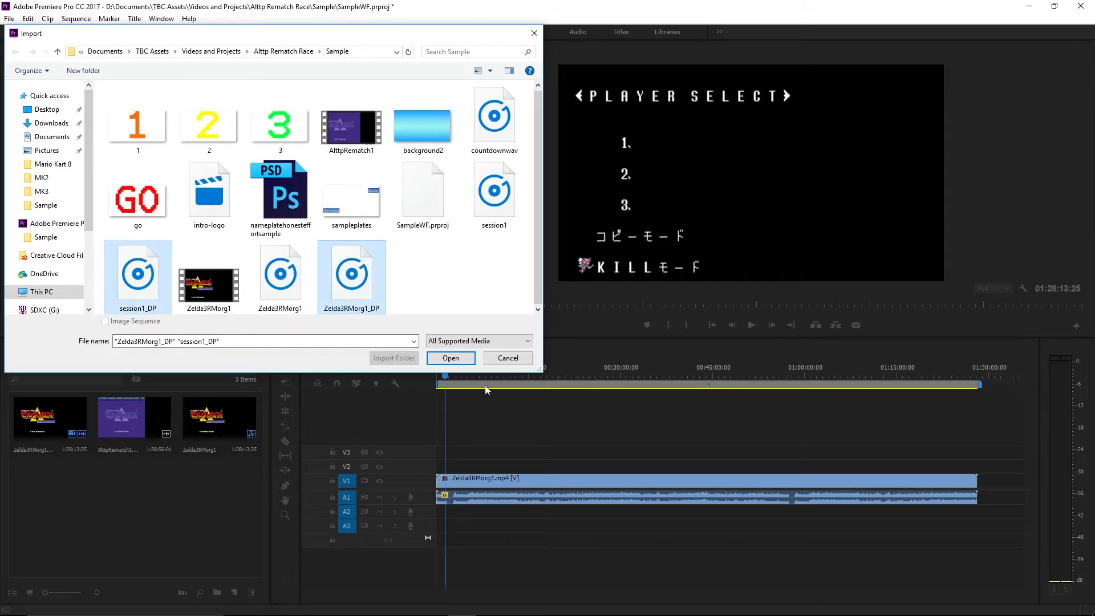
{"action": "left_click", "coordinate": [450, 359]}
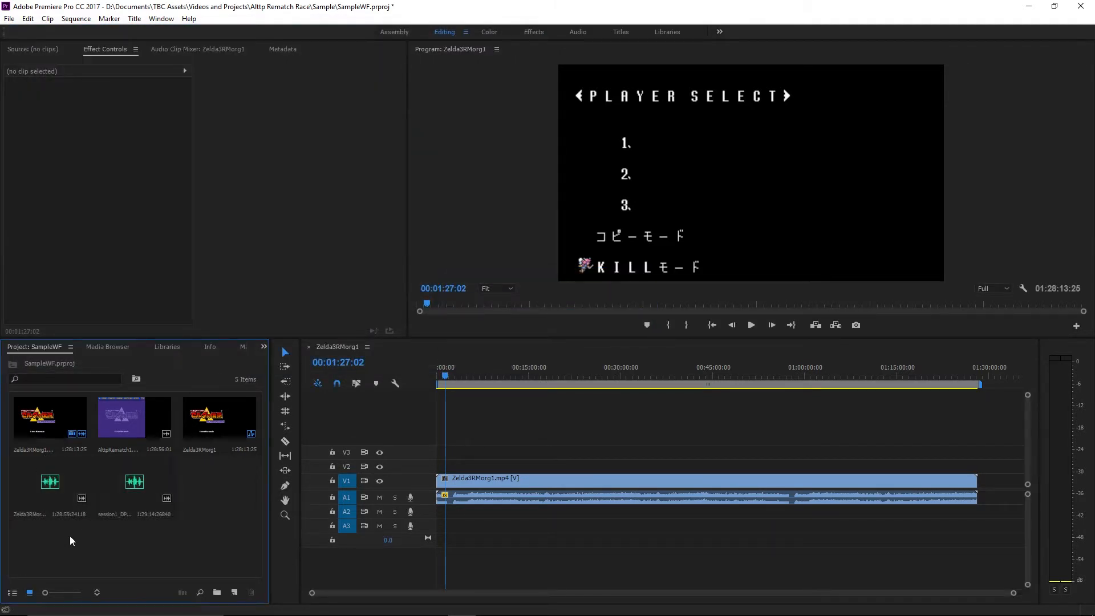
Place Zelda3RMorg1_DP.wav on track A2 and session1_DP.wav on track A3, both at the start of the sequence.
{"action": "left_click_drag", "start_coordinate": [51, 482], "coordinate": [463, 511]}
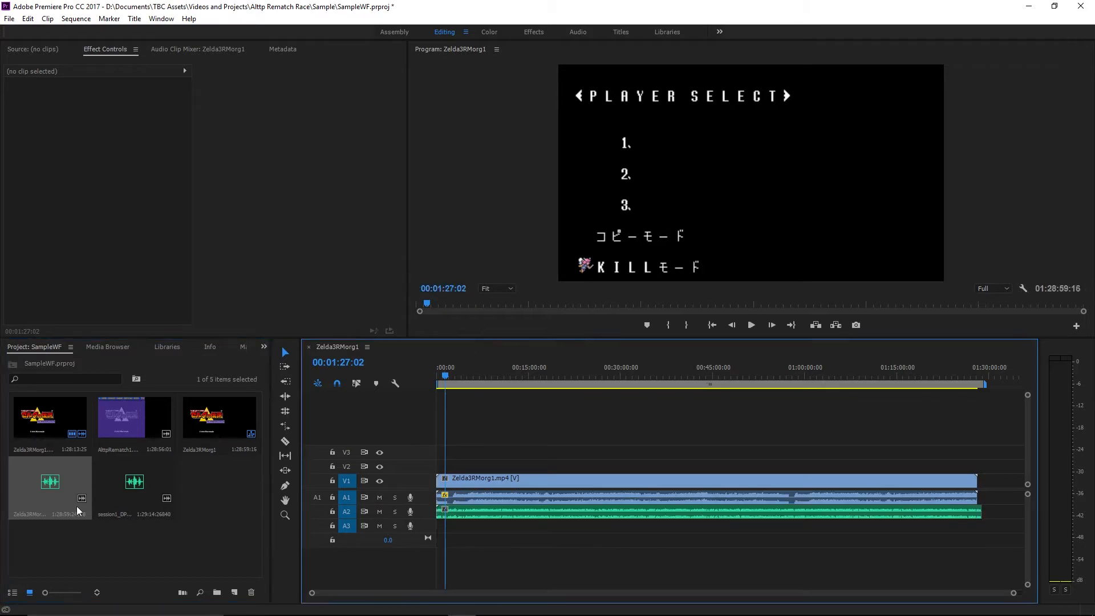
{"action": "left_click_drag", "start_coordinate": [134, 483], "coordinate": [446, 531]}
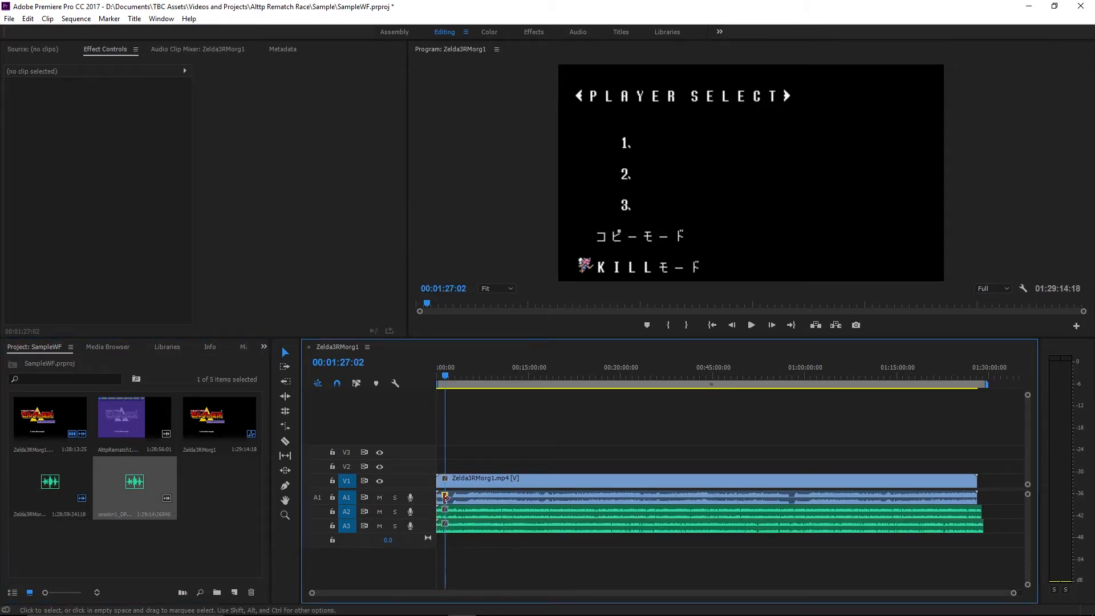
Shift the session1_DP.wav clip on A3 about 2 seconds later and play the sequence briefly from the start.
{"action": "key", "text": "Home"}
{"action": "scroll", "coordinate": [501, 443], "scroll_direction": "up", "scroll_amount": 4}
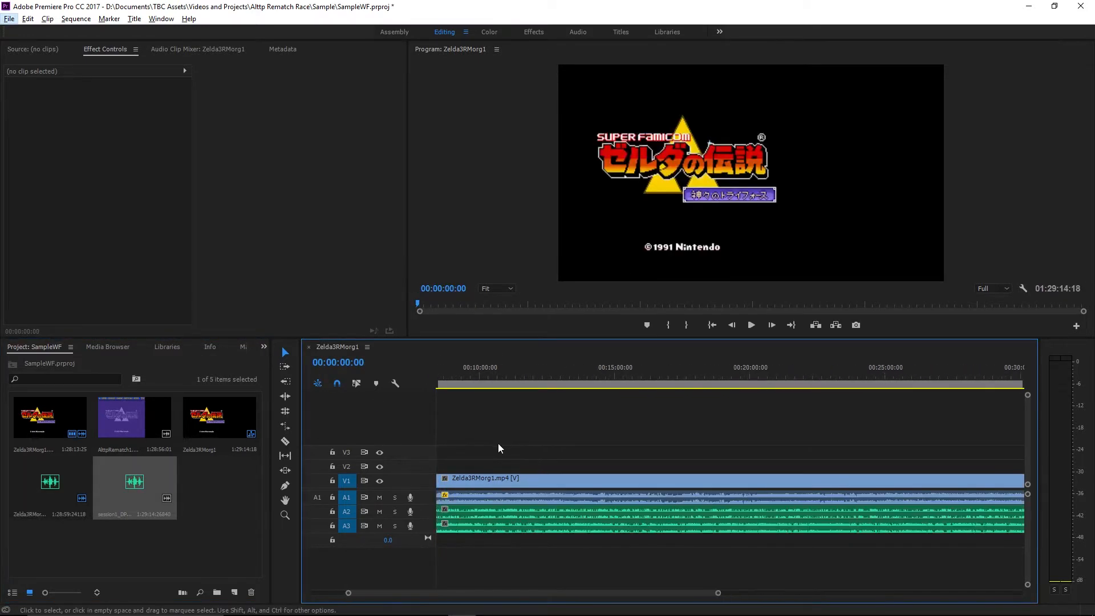
{"action": "scroll", "coordinate": [528, 442], "scroll_direction": "down", "scroll_amount": 5}
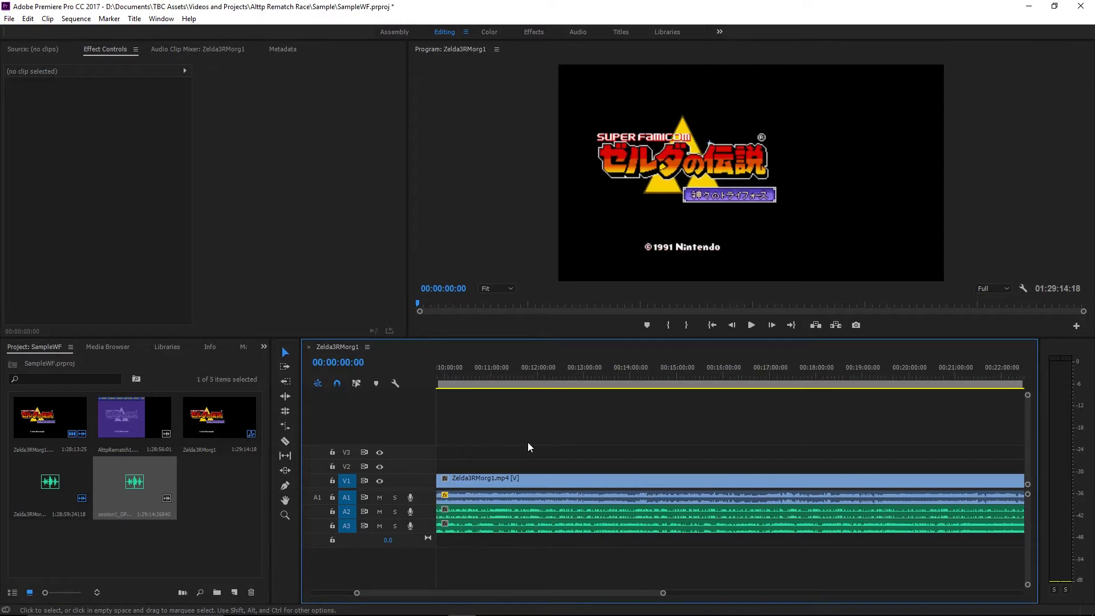
{"action": "scroll", "coordinate": [545, 439], "scroll_direction": "up", "scroll_amount": 5}
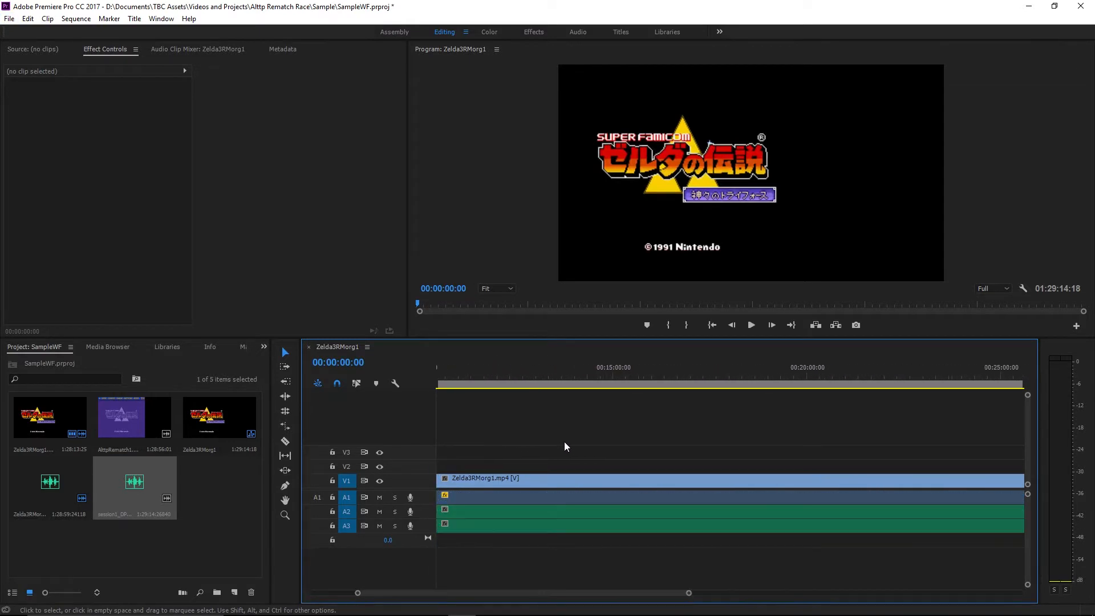
{"action": "left_click_drag", "start_coordinate": [589, 590], "coordinate": [364, 580]}
{"action": "scroll", "coordinate": [473, 442], "scroll_direction": "up", "scroll_amount": 5}
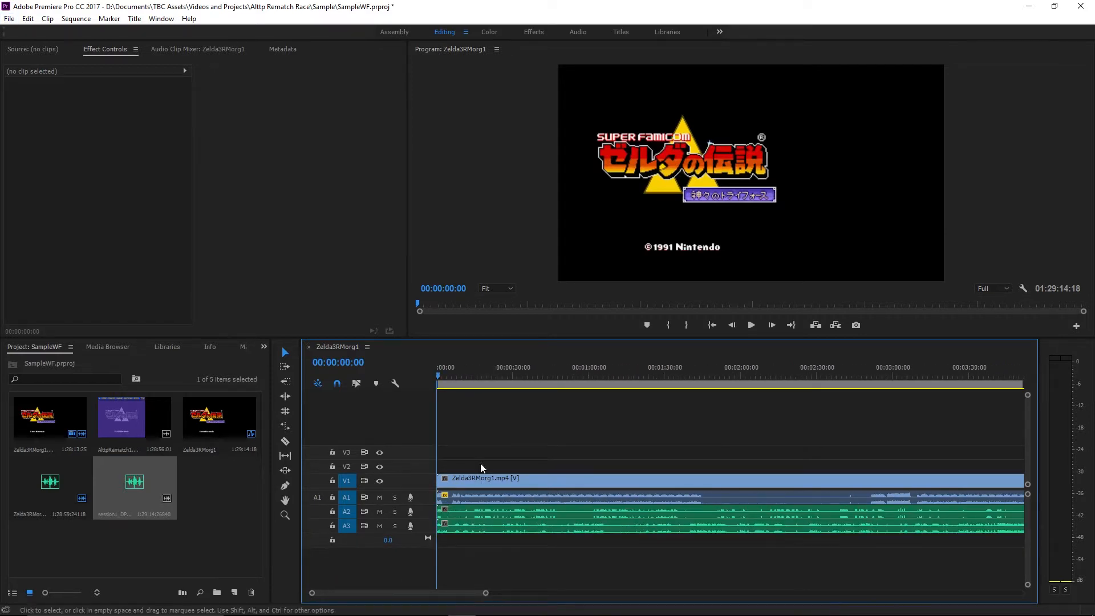
{"action": "scroll", "coordinate": [484, 421], "scroll_direction": "up", "scroll_amount": 3}
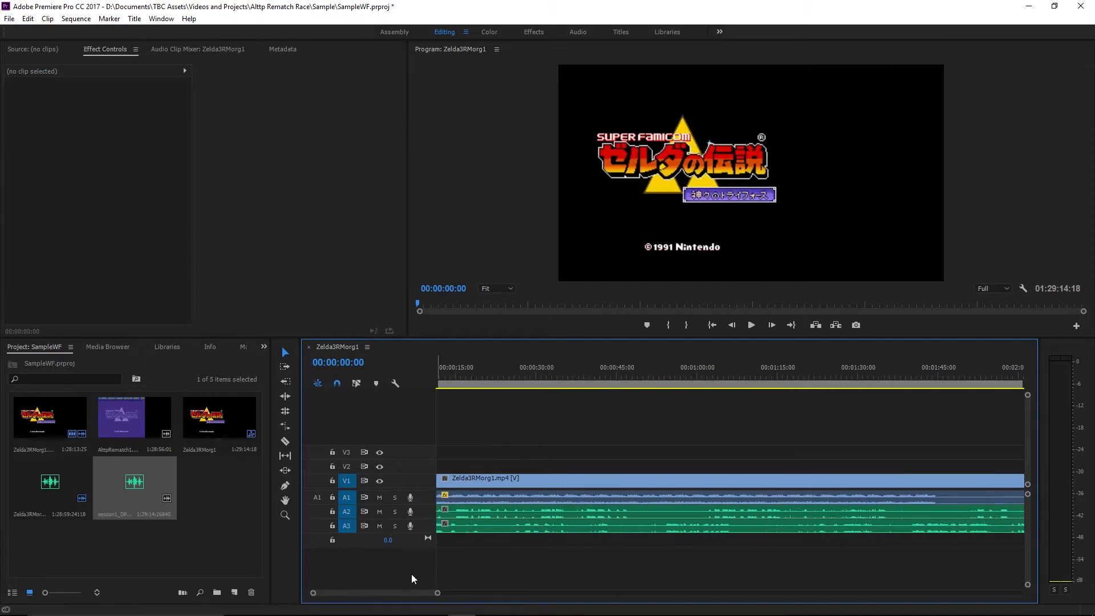
{"action": "left_click_drag", "start_coordinate": [391, 591], "coordinate": [382, 590]}
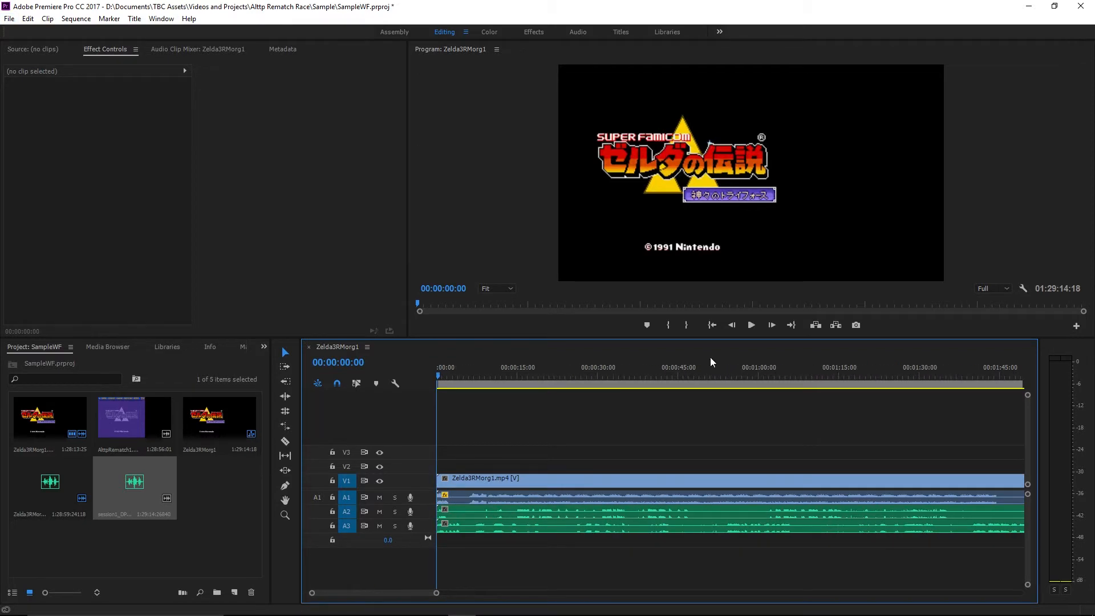
{"action": "left_click_drag", "start_coordinate": [472, 526], "coordinate": [483, 526]}
{"action": "scroll", "coordinate": [494, 410], "scroll_direction": "up", "scroll_amount": 1}
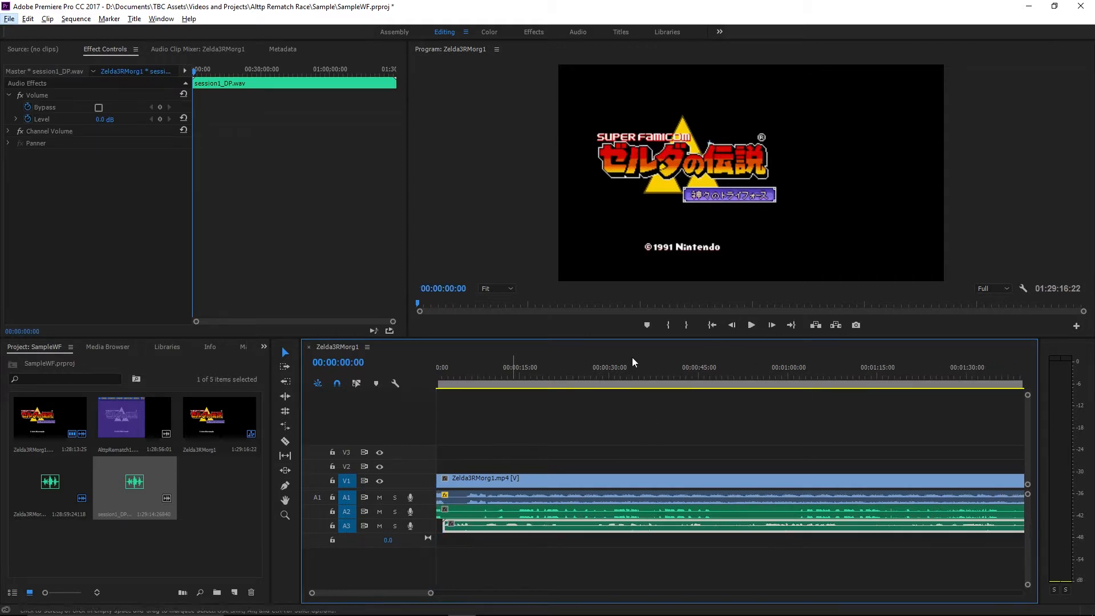
{"action": "left_click", "coordinate": [751, 325]}
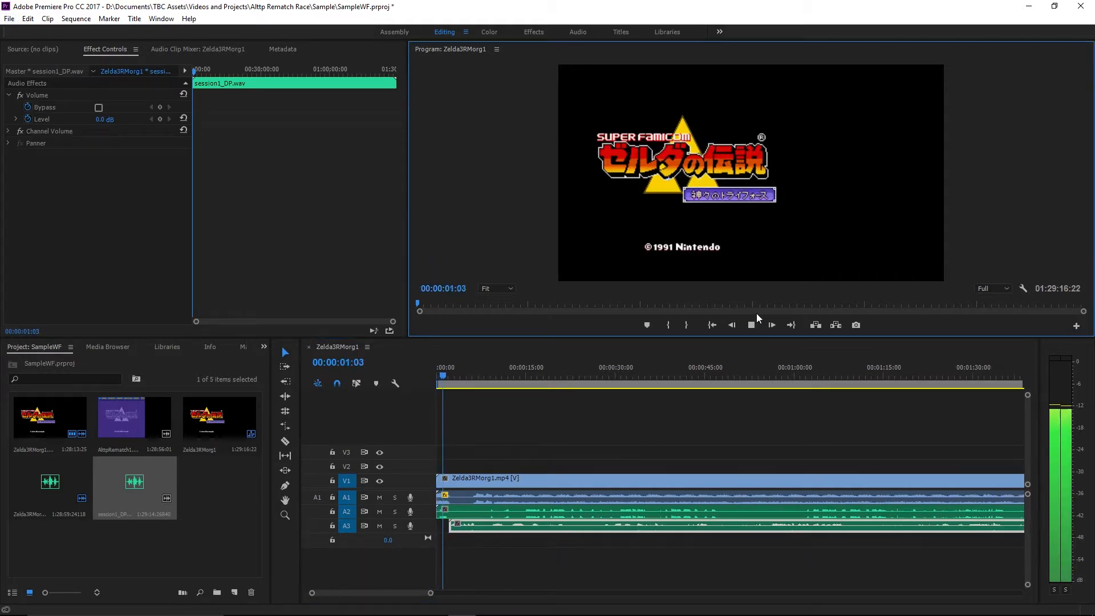
{"action": "left_click", "coordinate": [751, 324]}
Move the Zelda3RMorg1_DP.wav clip from A2 to A3, starting about 5 seconds into the sequence.
{"action": "left_click", "coordinate": [488, 509]}
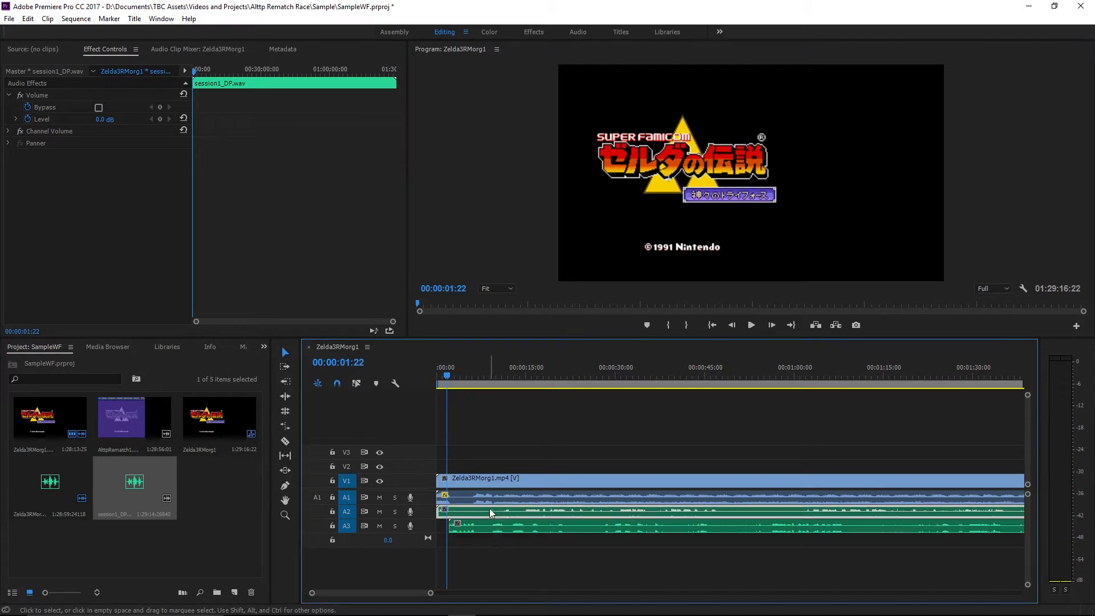
{"action": "left_click_drag", "start_coordinate": [482, 515], "coordinate": [497, 532]}
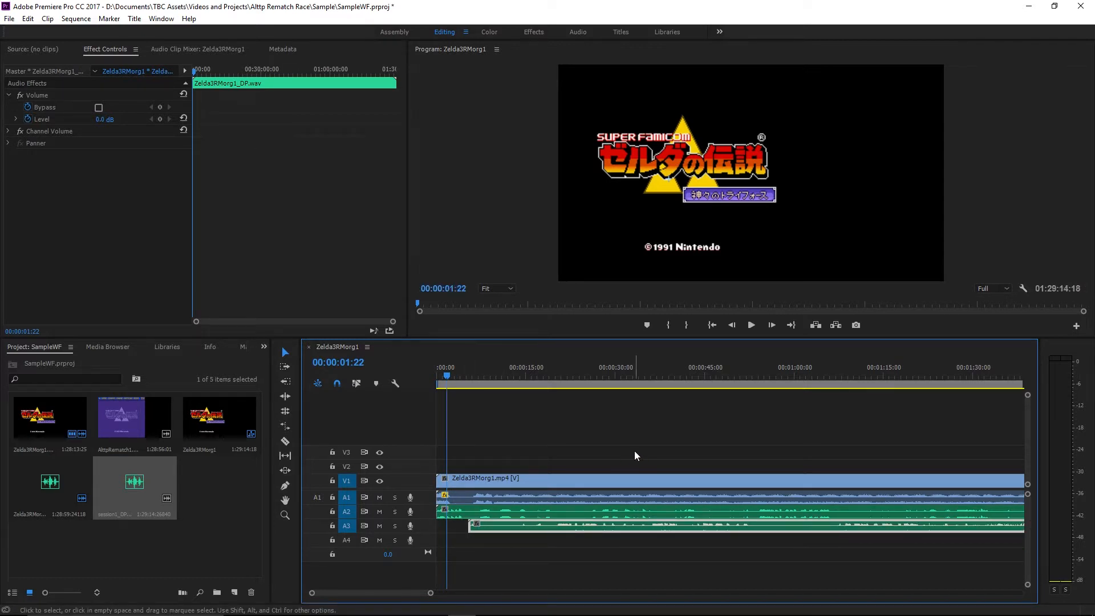
Move the Zelda3RMorg1.mp4 video up to track V2 and shift all three audio clips down one track to A2–A4.
{"action": "left_click", "coordinate": [498, 453]}
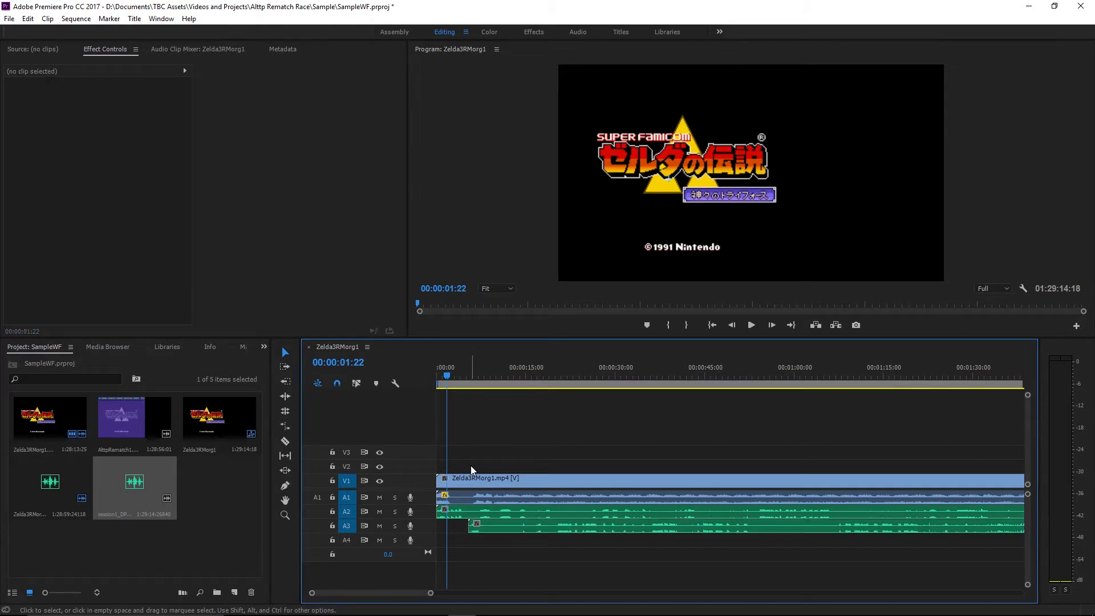
{"action": "left_click_drag", "start_coordinate": [518, 477], "coordinate": [503, 463]}
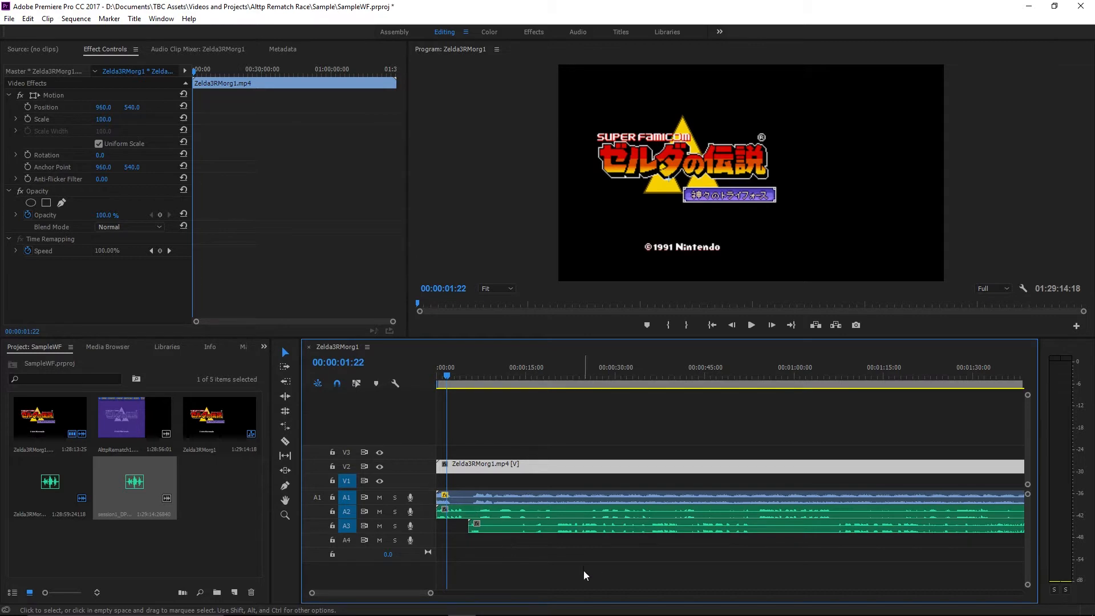
{"action": "left_click_drag", "start_coordinate": [582, 569], "coordinate": [556, 512]}
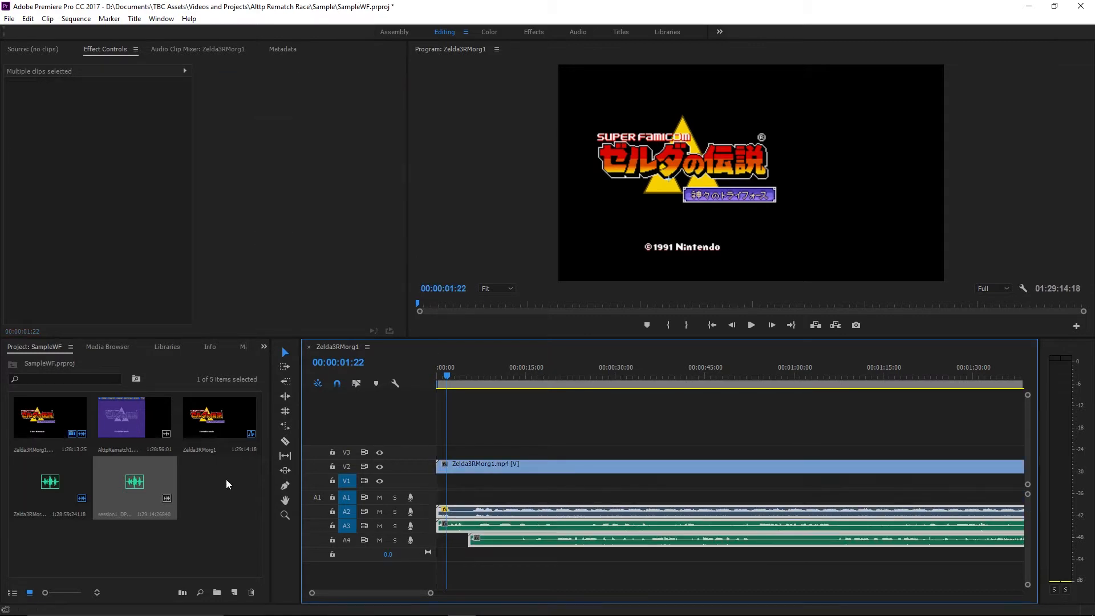
Place AlttpRematch1.mp4 on the emptied tracks V1 and A1 at the start of the sequence.
{"action": "left_click", "coordinate": [226, 480]}
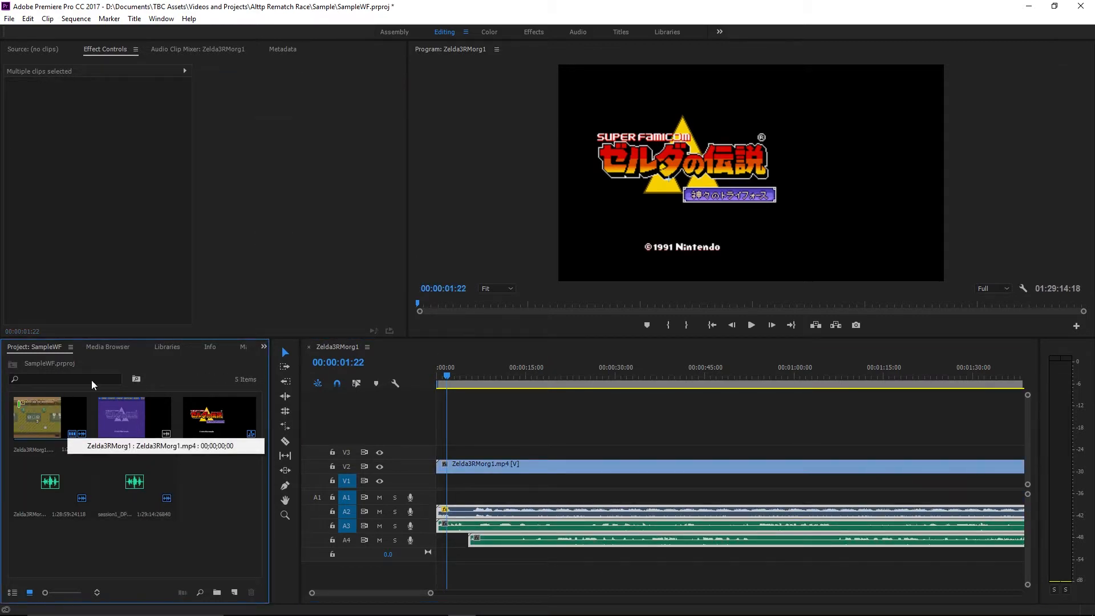
{"action": "left_click_drag", "start_coordinate": [150, 439], "coordinate": [432, 493]}
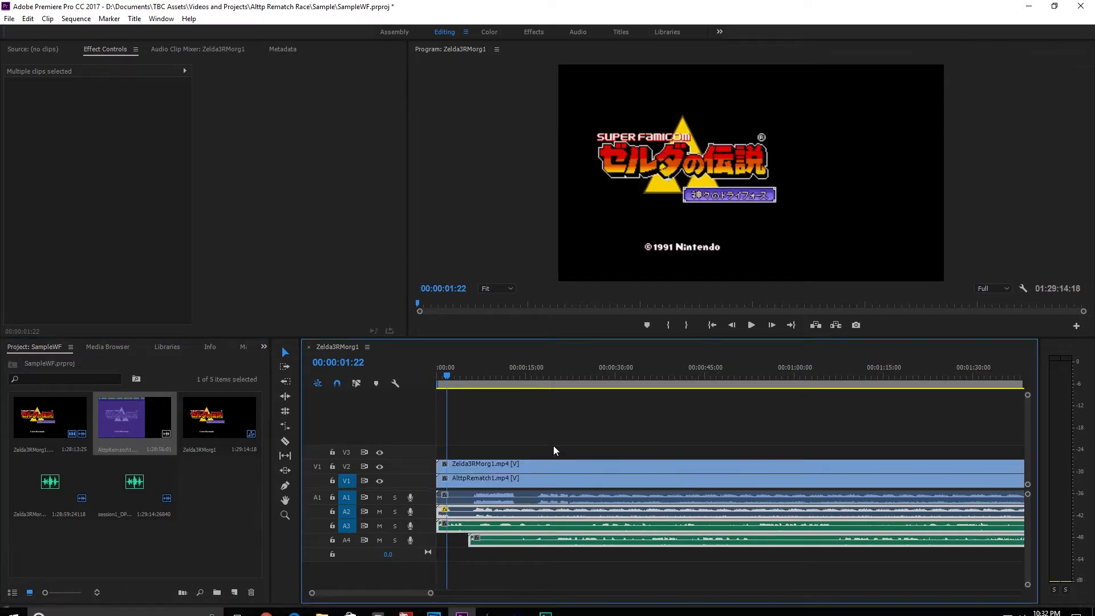
{"action": "left_click", "coordinate": [551, 471]}
{"action": "left_click", "coordinate": [561, 432]}
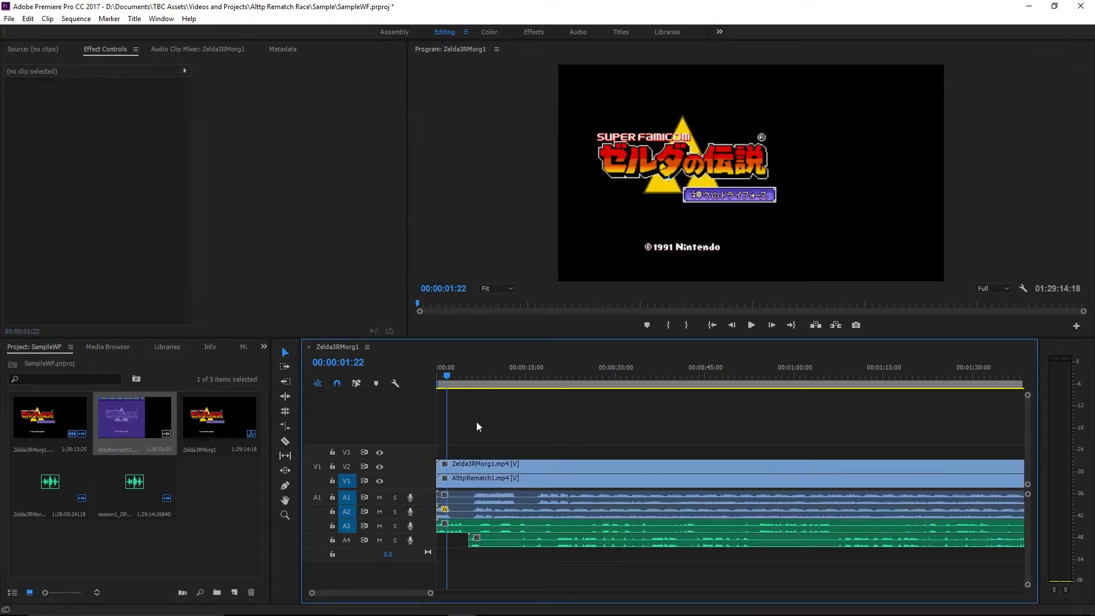
Set the volume level of the AlttpRematch1.mp4 audio on A1 to -20 dB, matching the Zelda3RMorg1.mp4 audio.
{"action": "left_click", "coordinate": [487, 511]}
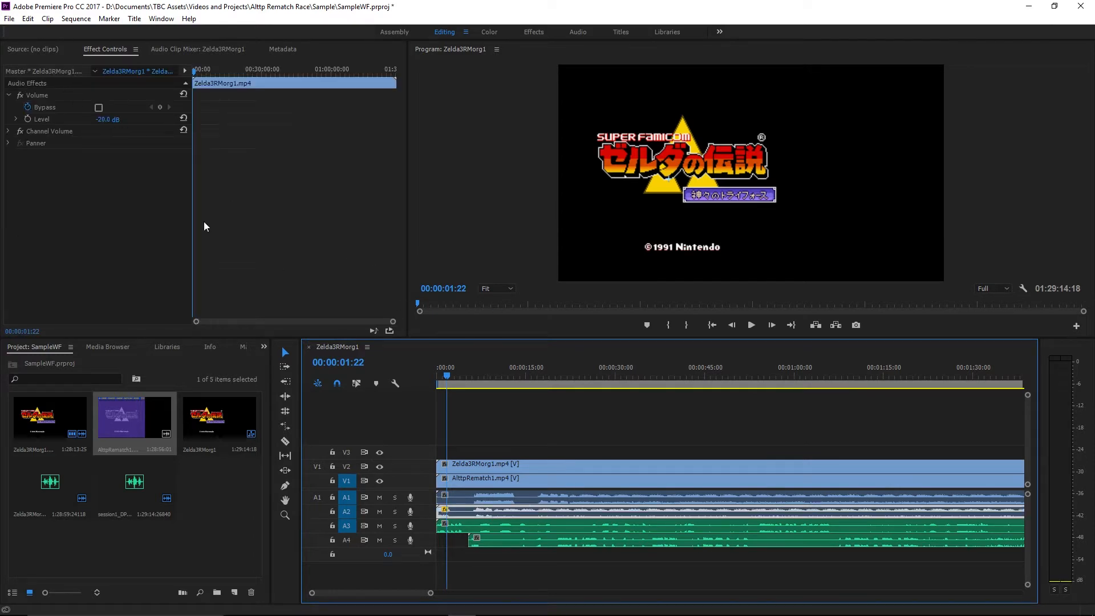
{"action": "left_click", "coordinate": [463, 499]}
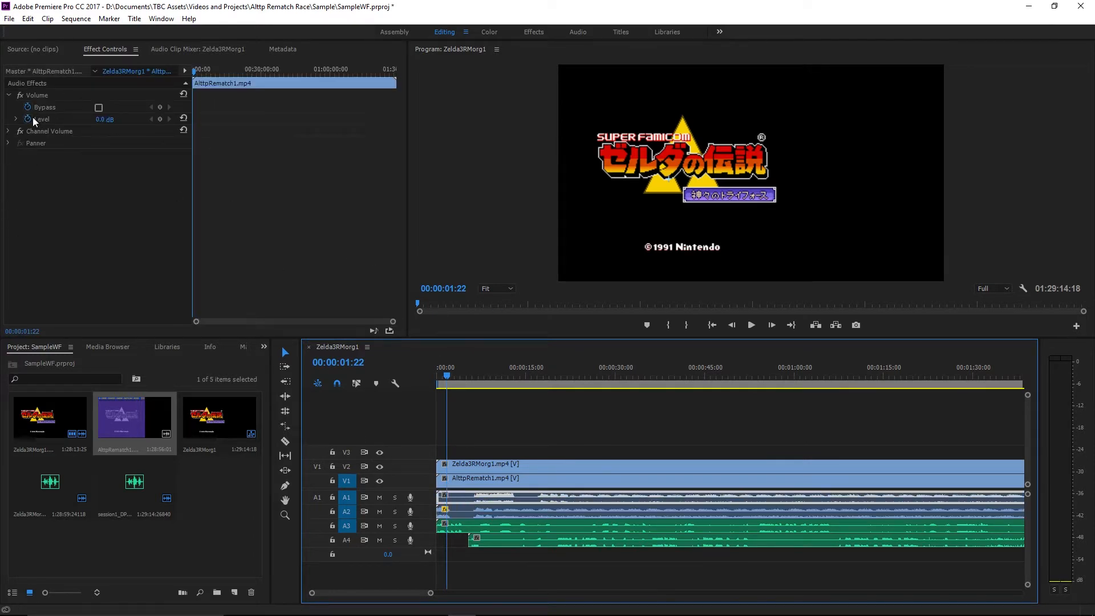
{"action": "left_click", "coordinate": [111, 116]}
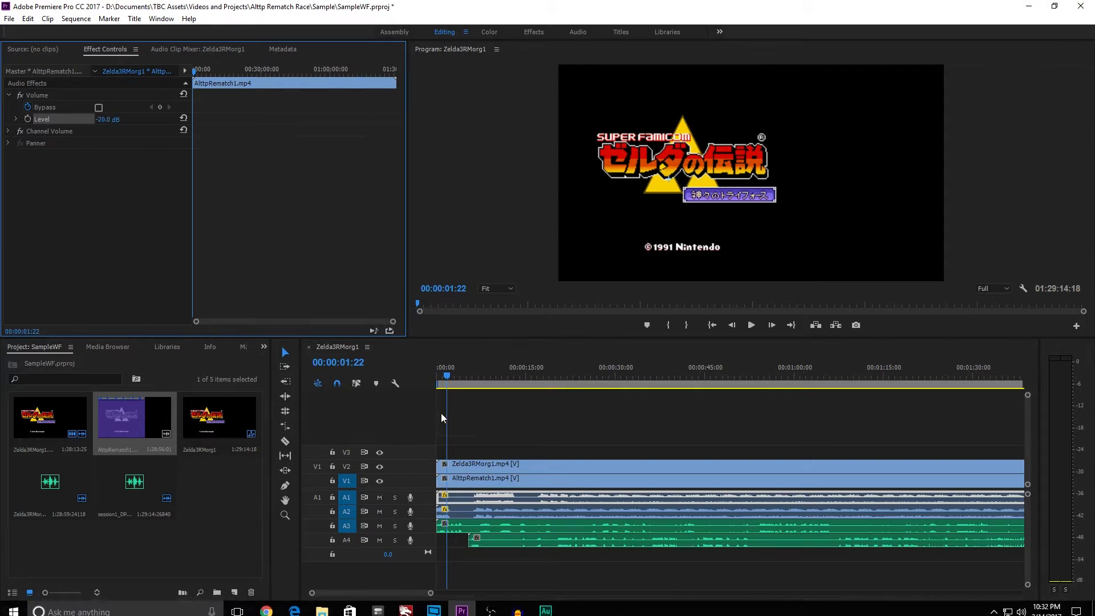
Play from the start to 00:00:04:07, move Zelda3RMorg1_DP.wav on A4 to start there, and play on to 00:00:12:21.
{"action": "left_click_drag", "start_coordinate": [447, 377], "coordinate": [395, 373]}
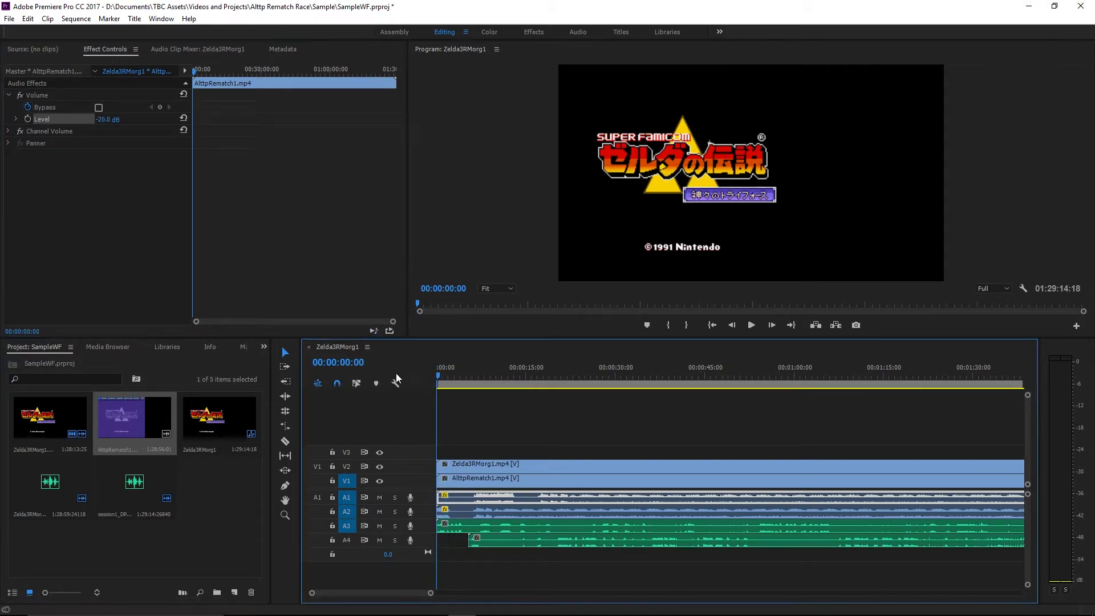
{"action": "left_click", "coordinate": [753, 324]}
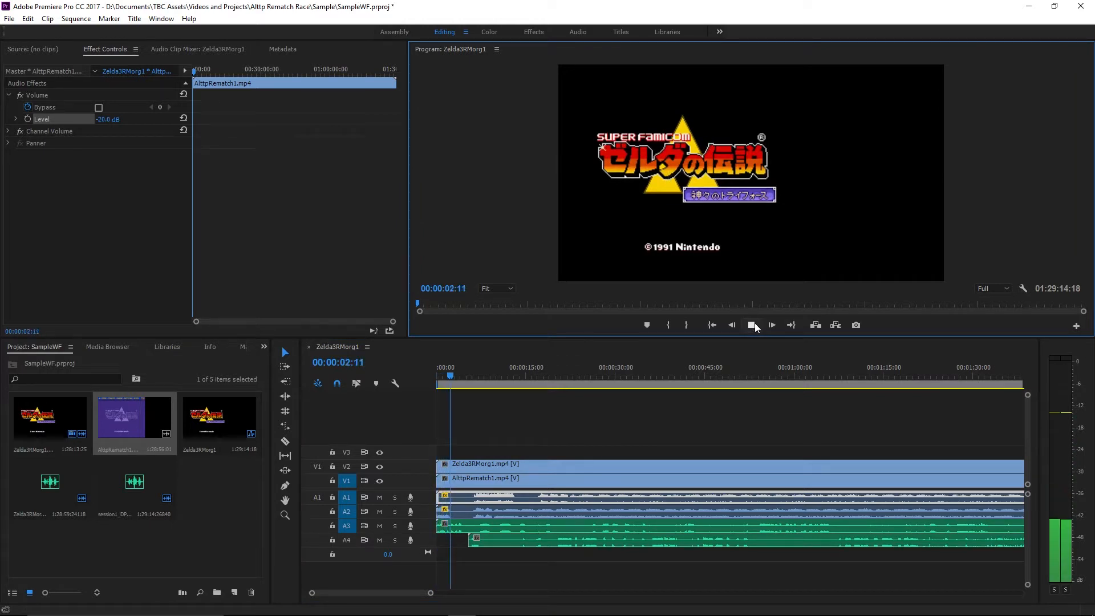
{"action": "left_click", "coordinate": [752, 324]}
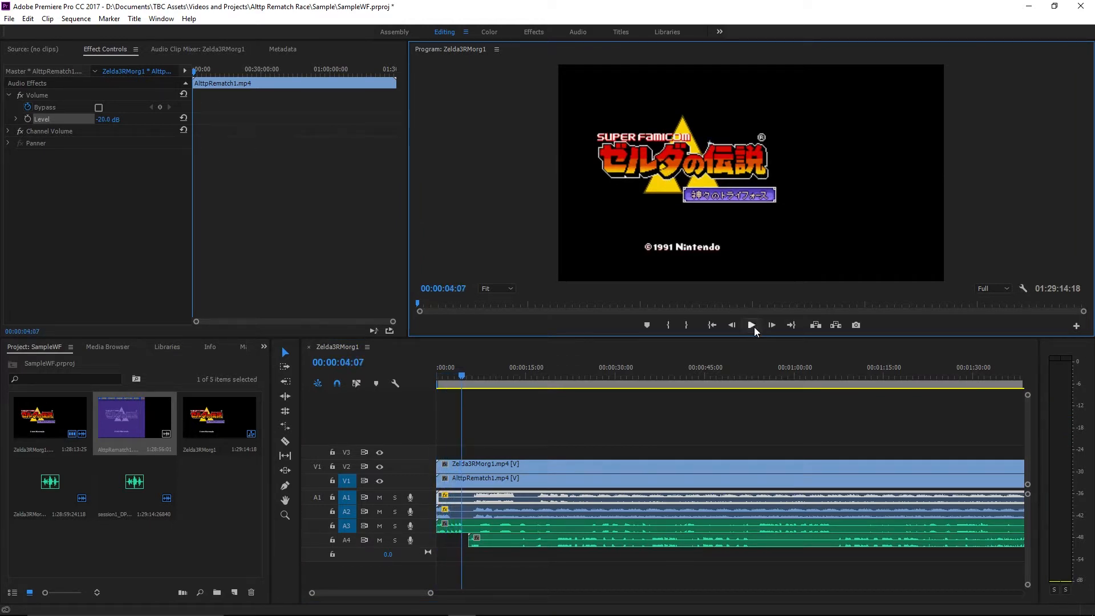
{"action": "left_click_drag", "start_coordinate": [505, 543], "coordinate": [492, 539]}
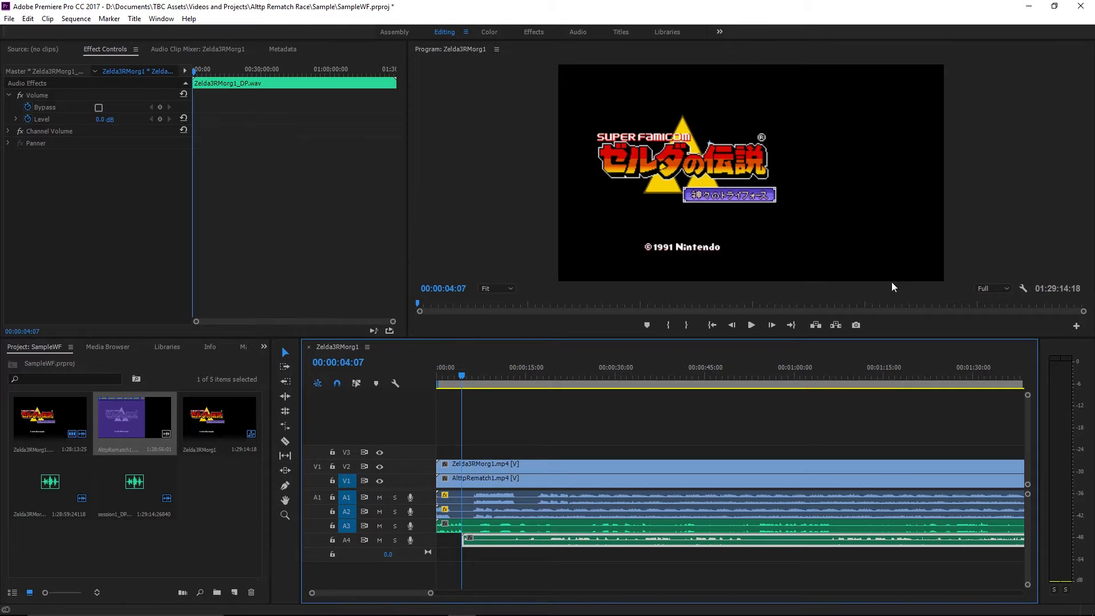
{"action": "left_click", "coordinate": [750, 324]}
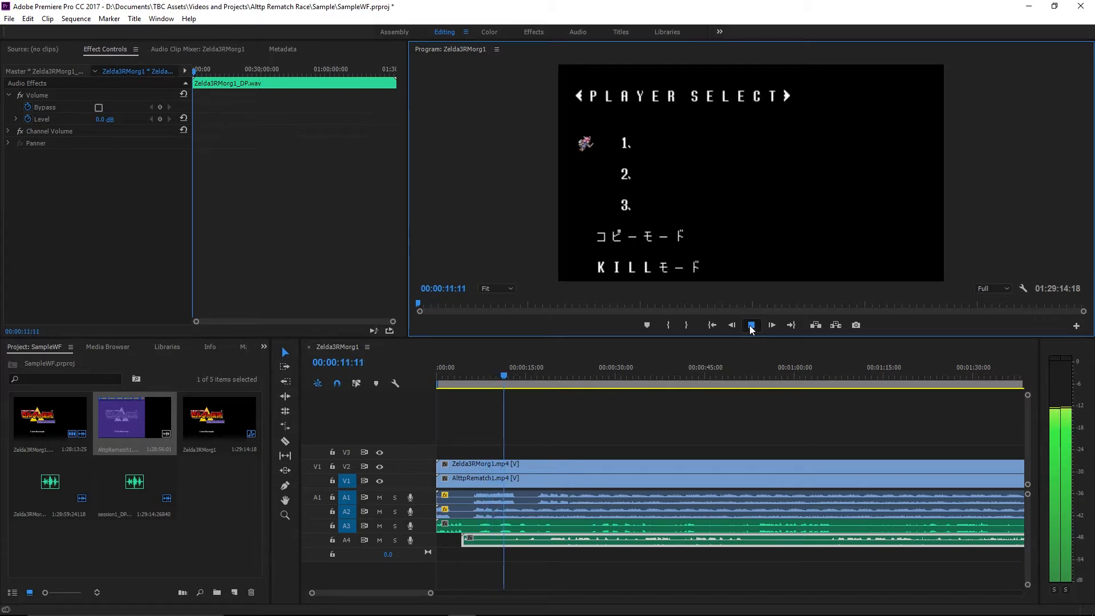
{"action": "left_click", "coordinate": [750, 326]}
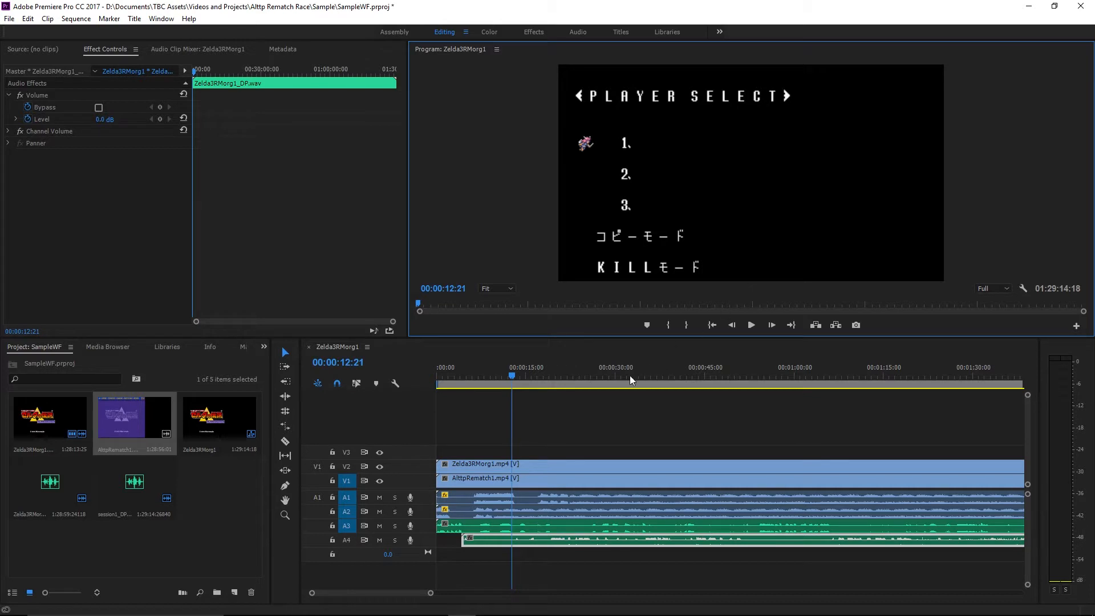
Move AlttpRematch1.mp4 together with its audio to start at 00:00:12:21 and play the sequence on to 00:00:21:24.
{"action": "left_click", "coordinate": [530, 478]}
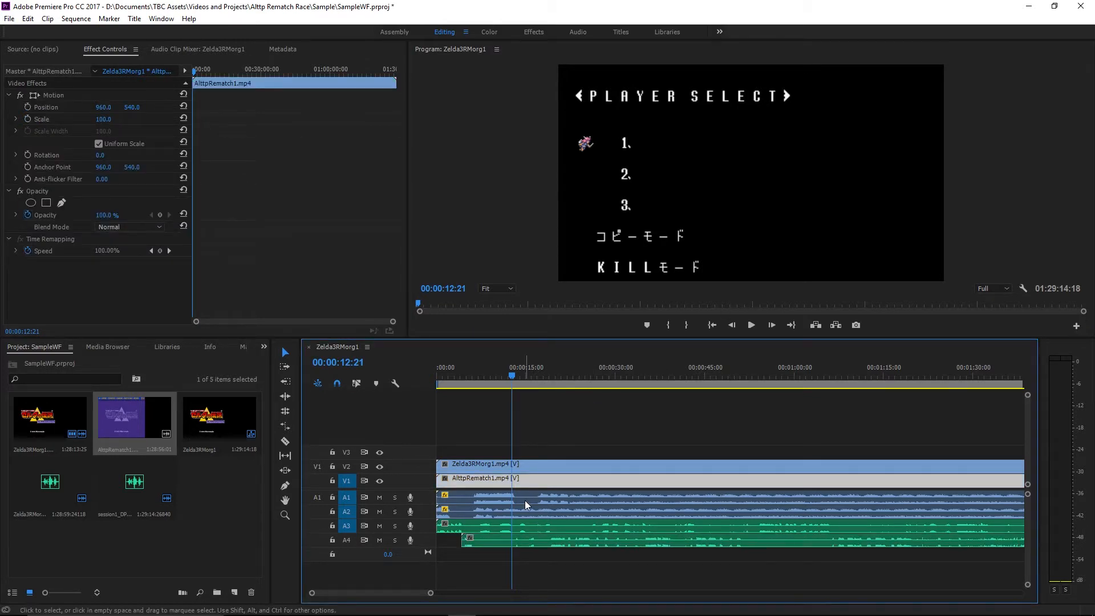
{"action": "left_click_drag", "start_coordinate": [522, 497], "coordinate": [610, 491]}
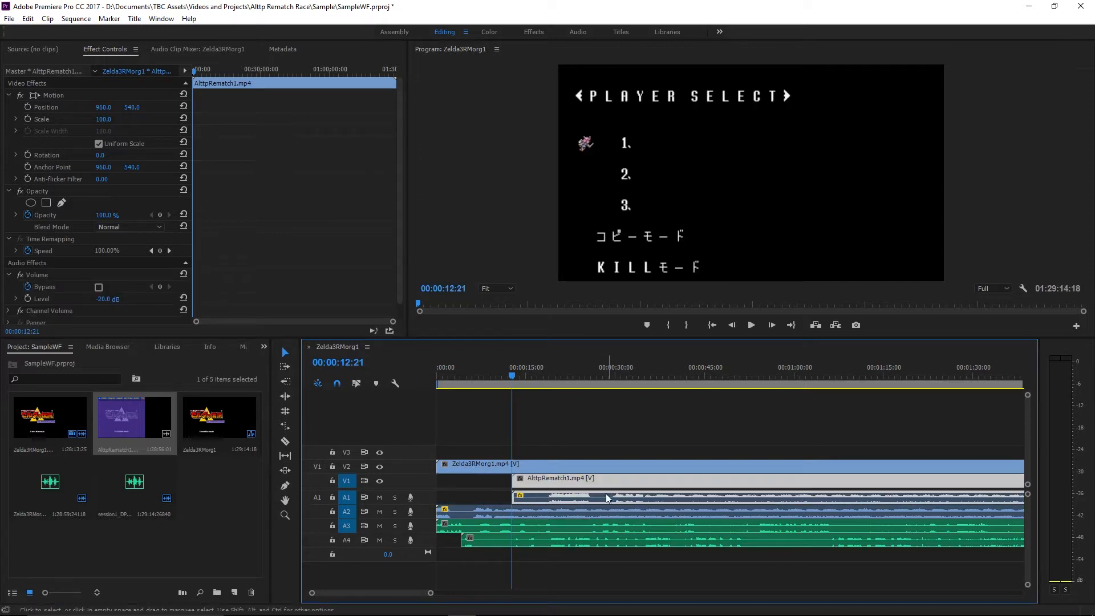
{"action": "left_click", "coordinate": [750, 325]}
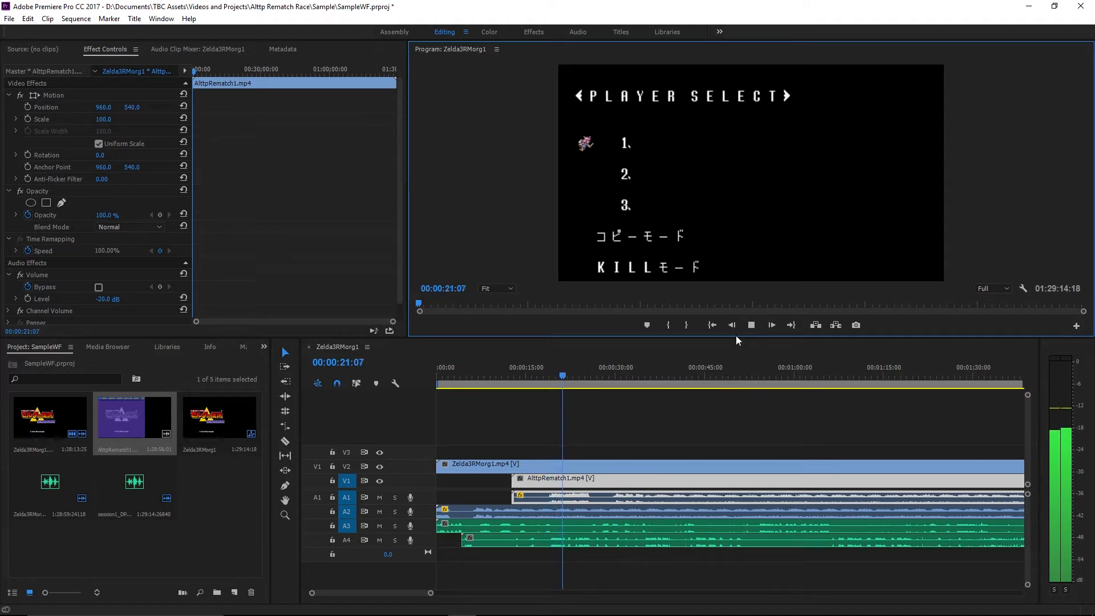
{"action": "key", "text": "space"}
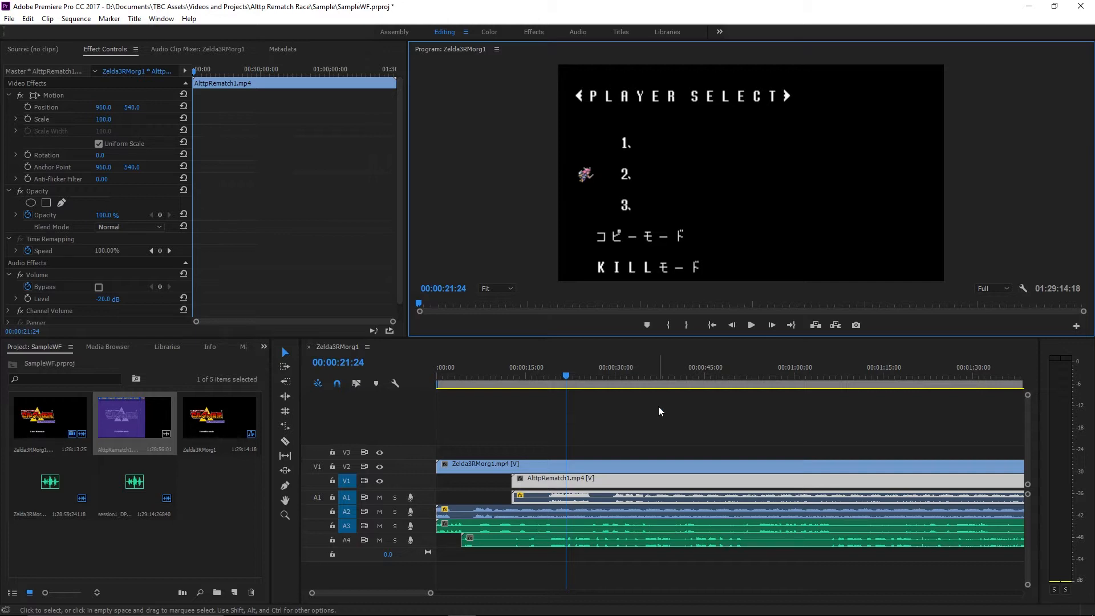
Play the sequence onward, pausing along the way, and stop at 00:00:48:26 to locate the next alignment point.
{"action": "scroll", "coordinate": [658, 406], "scroll_direction": "up", "scroll_amount": 2}
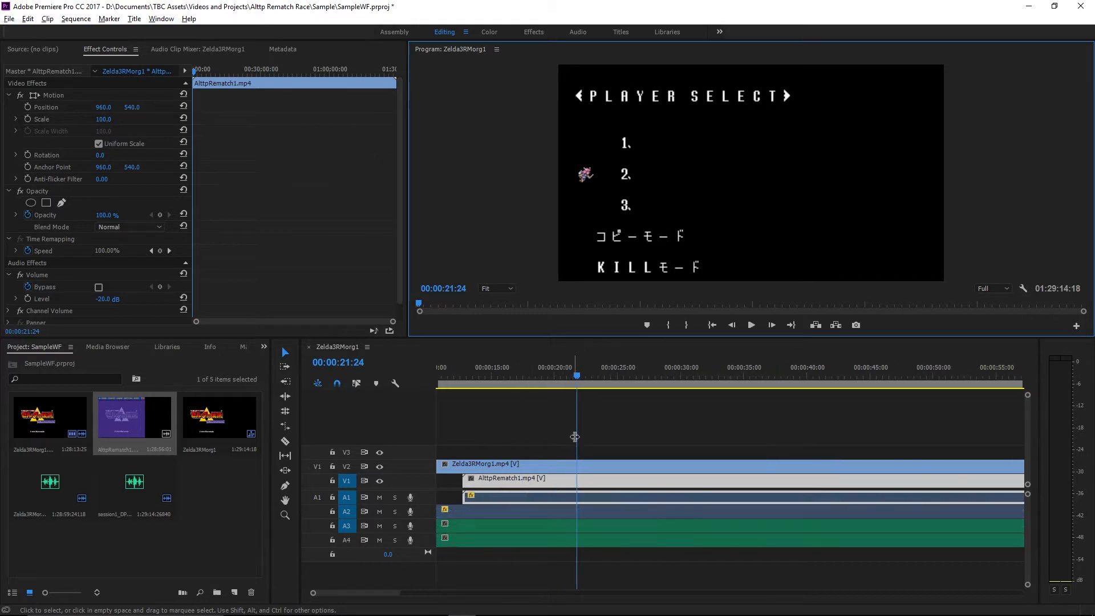
{"action": "left_click", "coordinate": [751, 325]}
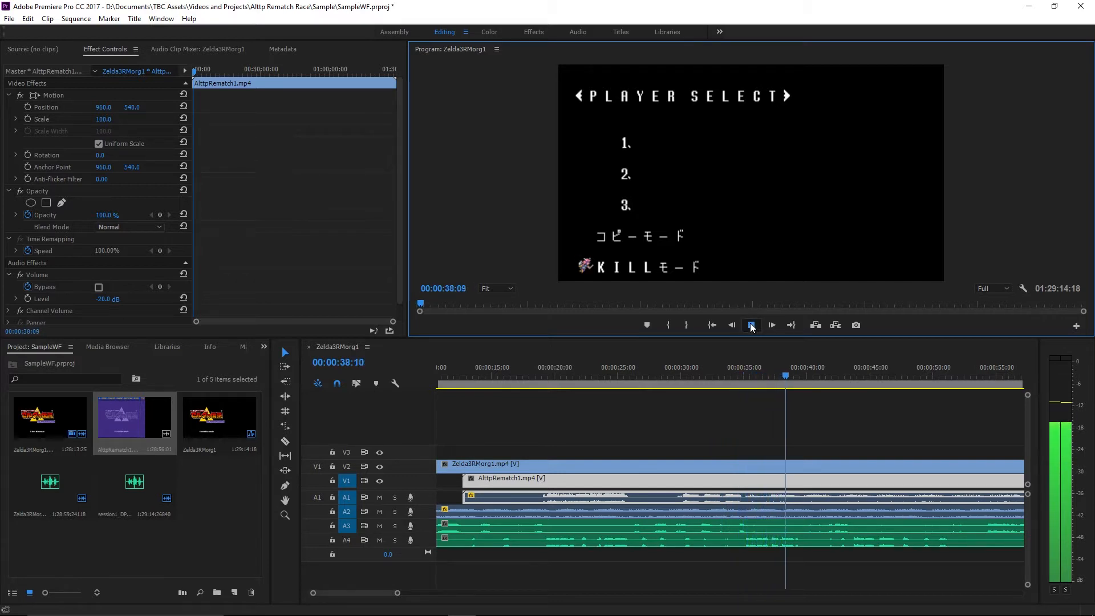
{"action": "left_click", "coordinate": [751, 325]}
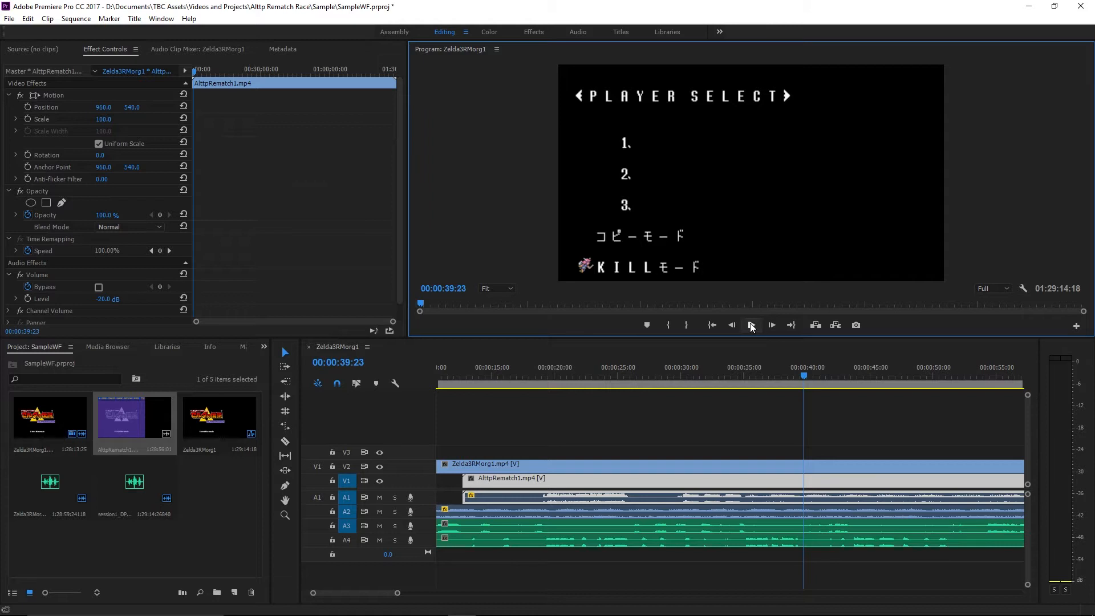
{"action": "left_click", "coordinate": [750, 325]}
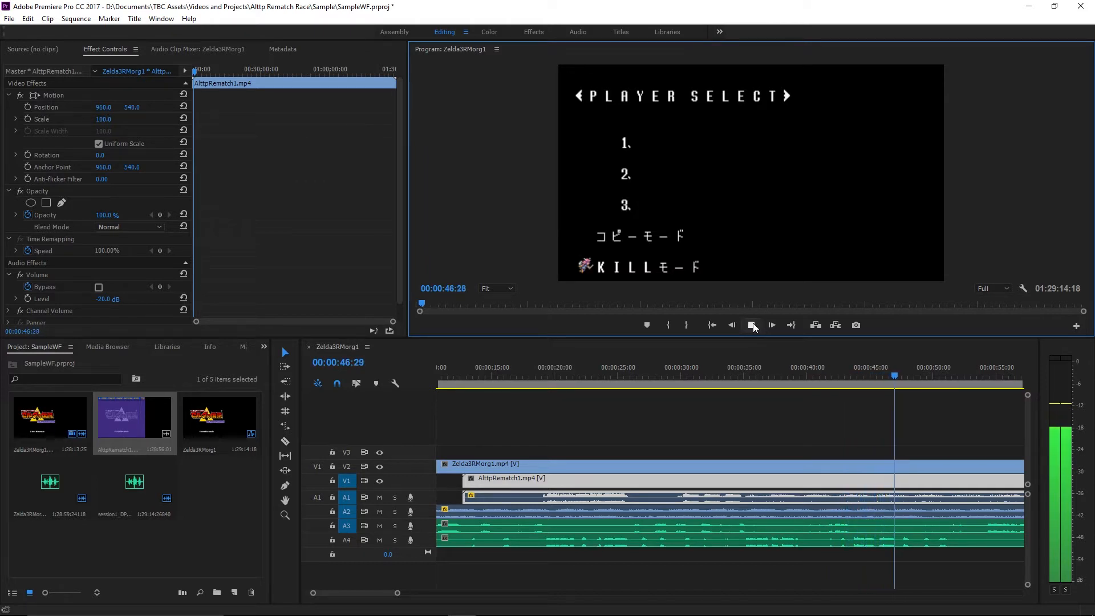
{"action": "left_click", "coordinate": [752, 325]}
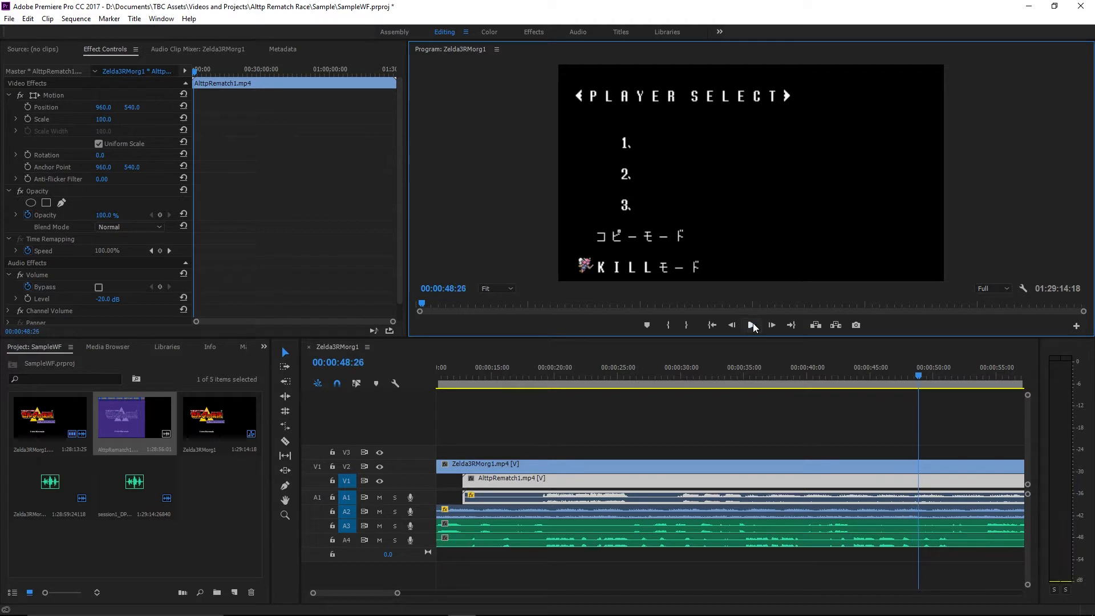
Move Zelda3RMorg1.mp4 on V2 together with its A2 audio to start at the playhead, 00:00:48:26.
{"action": "left_click", "coordinate": [712, 433]}
{"action": "left_click", "coordinate": [609, 466]}
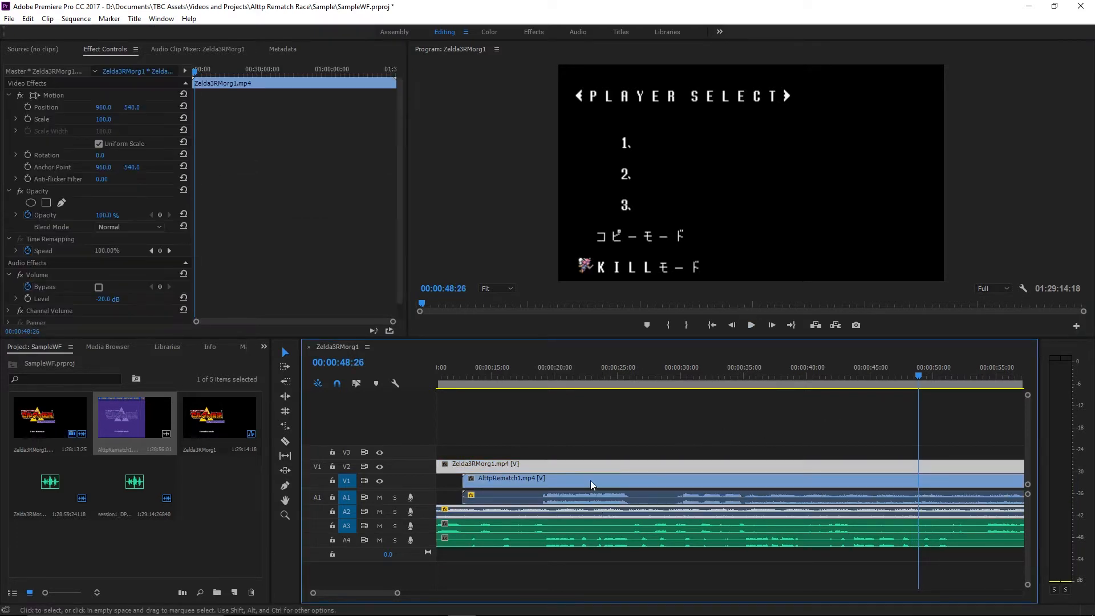
{"action": "left_click_drag", "start_coordinate": [565, 467], "coordinate": [995, 470]}
{"action": "left_click_drag", "start_coordinate": [837, 466], "coordinate": [948, 462]}
{"action": "scroll", "coordinate": [897, 498], "scroll_direction": "down", "scroll_amount": 2}
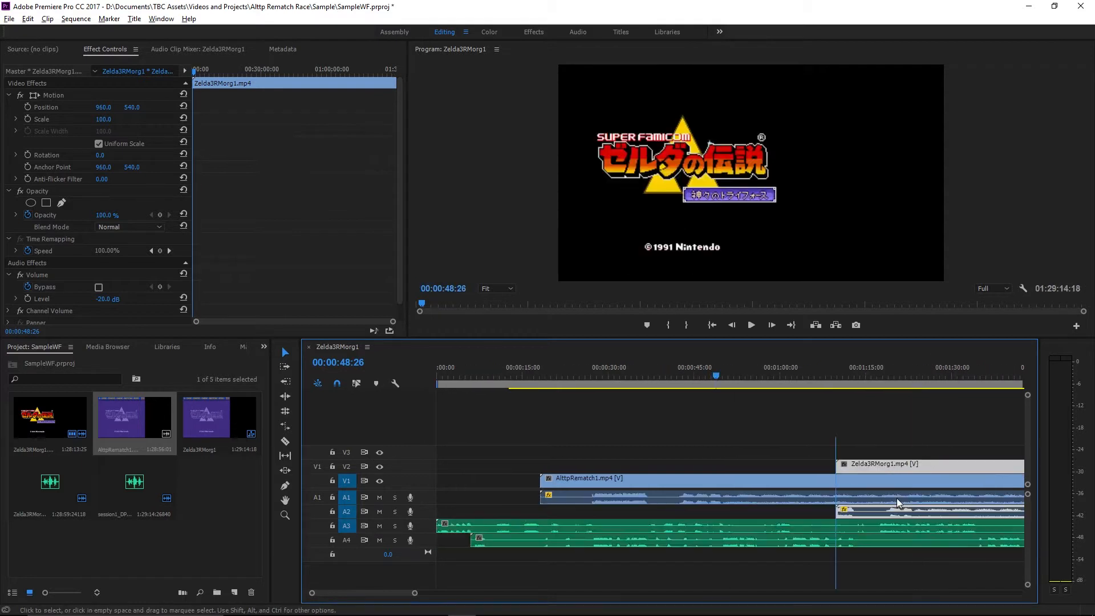
{"action": "left_click", "coordinate": [753, 447]}
{"action": "scroll", "coordinate": [733, 433], "scroll_direction": "up", "scroll_amount": 2}
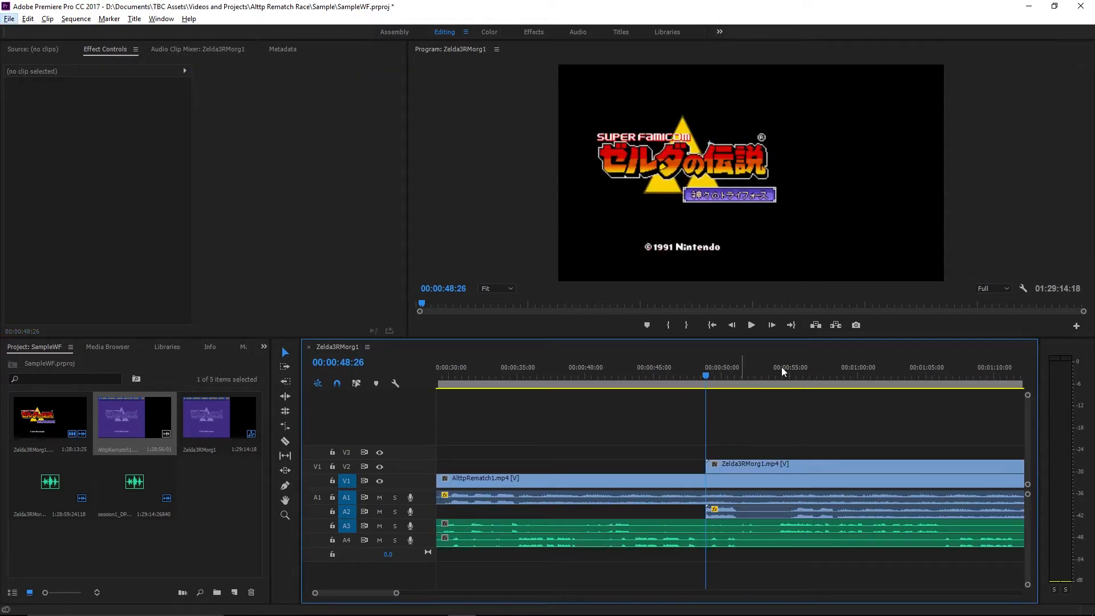
Review the opening seconds of the moved Zelda3RMorg1.mp4 clip, replaying from about 51 seconds and stopping at 00:00:55:23.
{"action": "left_click_drag", "start_coordinate": [843, 374], "coordinate": [778, 376]}
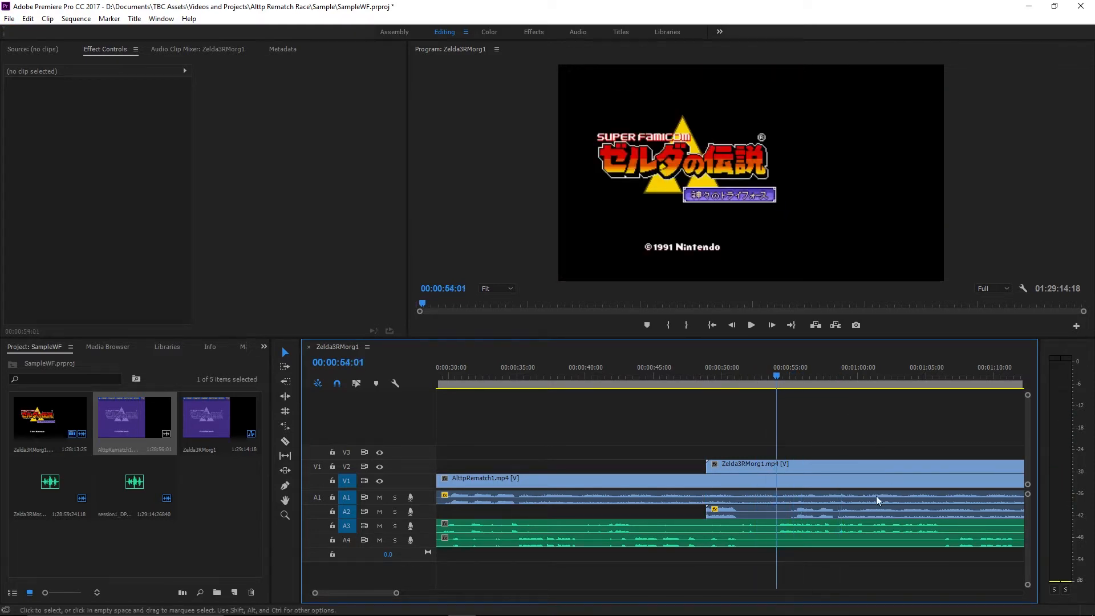
{"action": "scroll", "coordinate": [843, 480], "scroll_direction": "up", "scroll_amount": 2}
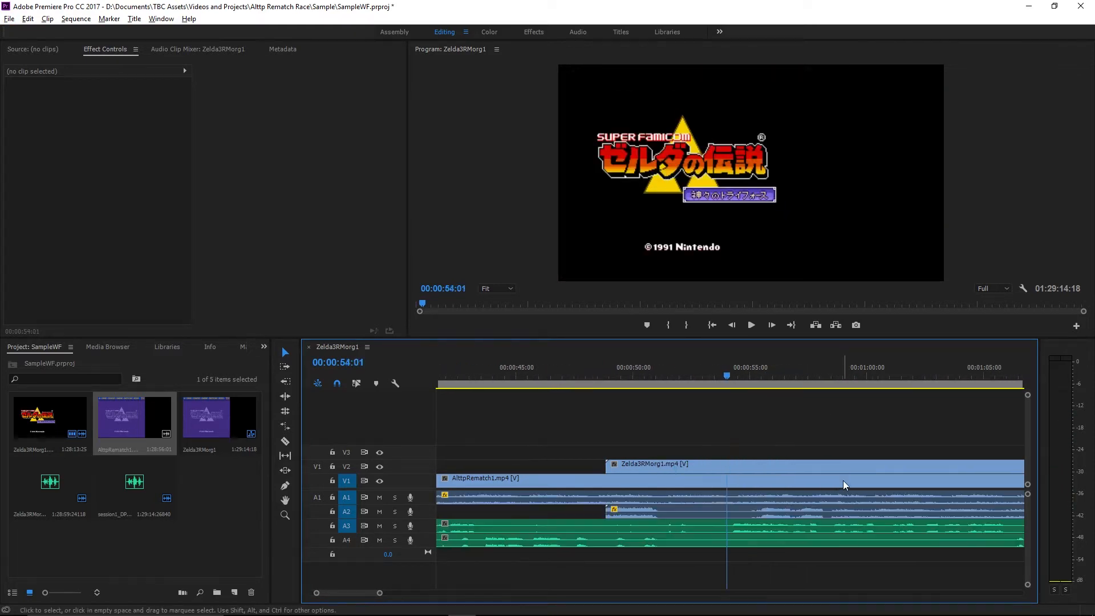
{"action": "left_click", "coordinate": [668, 375]}
{"action": "left_click", "coordinate": [750, 328]}
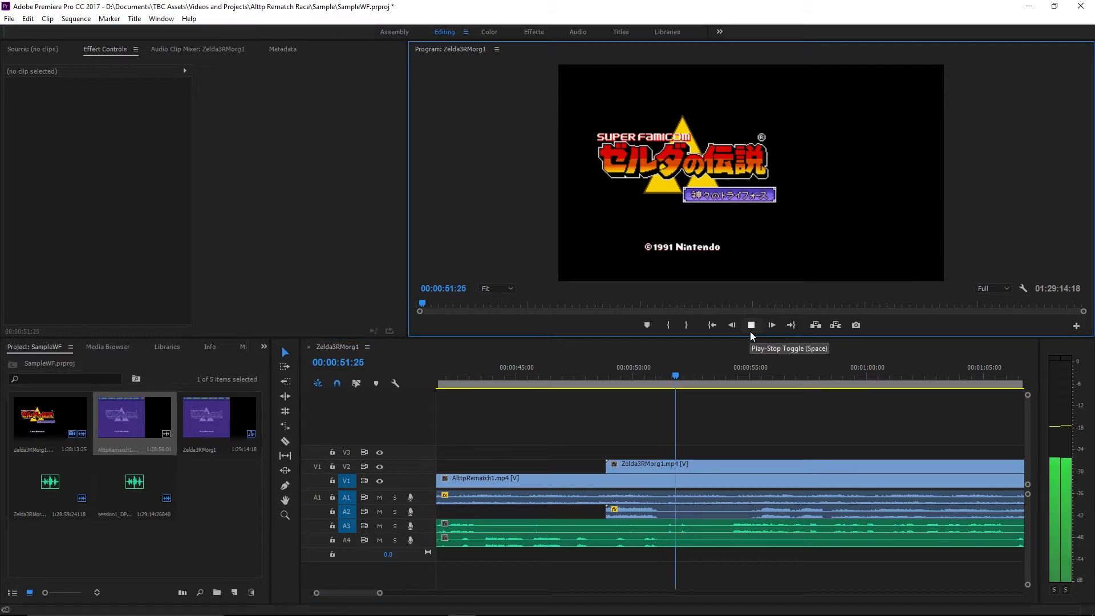
{"action": "left_click", "coordinate": [751, 328]}
{"action": "left_click_drag", "start_coordinate": [744, 375], "coordinate": [727, 375]}
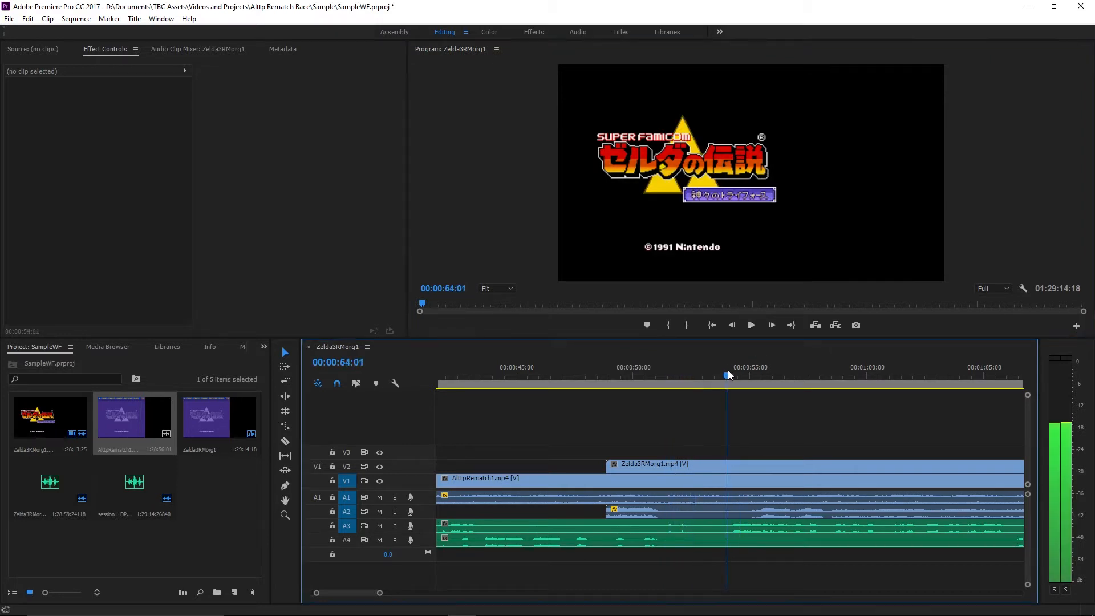
{"action": "left_click", "coordinate": [752, 325]}
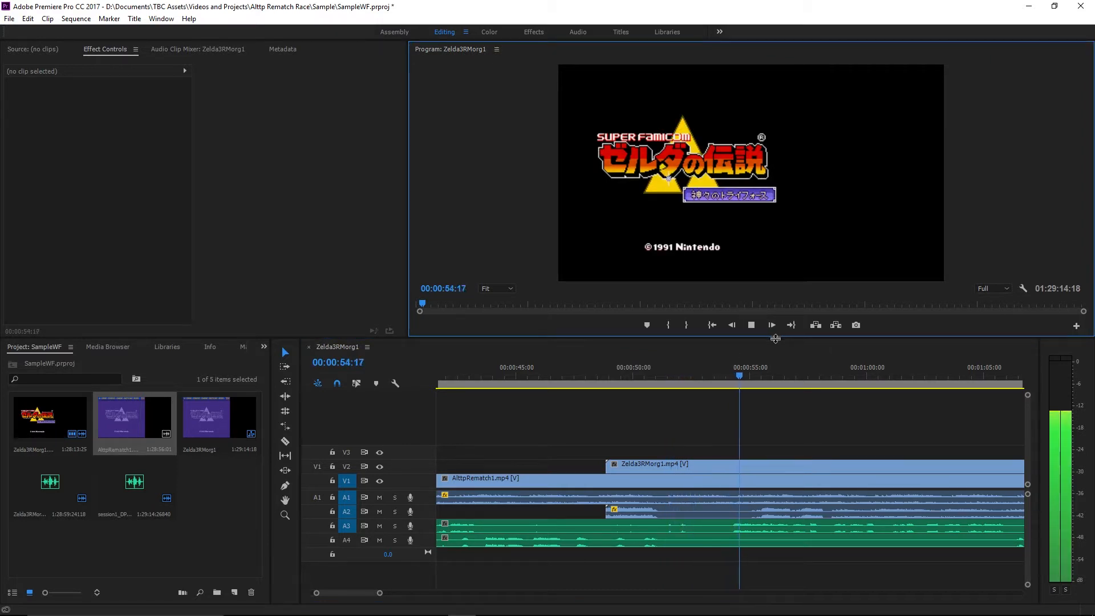
{"action": "left_click", "coordinate": [754, 329]}
{"action": "left_click", "coordinate": [659, 490]}
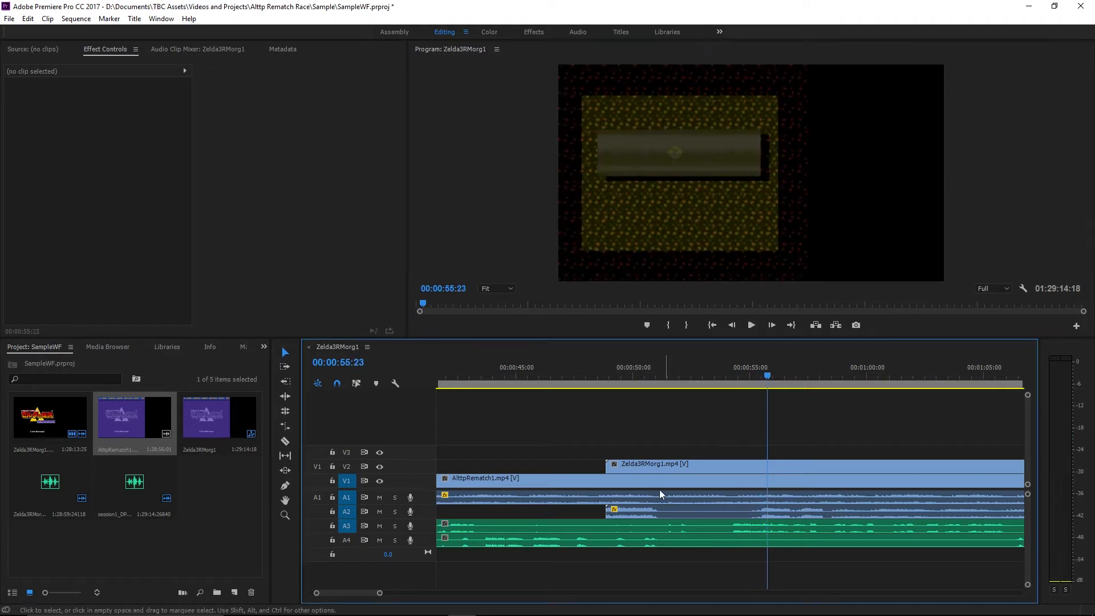
{"action": "left_click", "coordinate": [645, 482]}
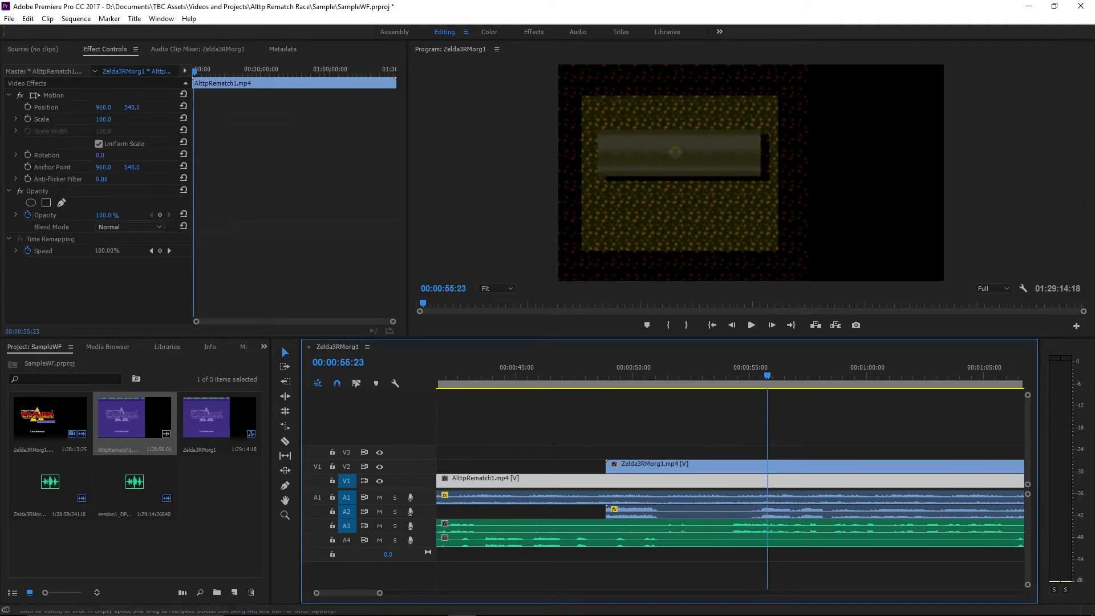
{"action": "left_click", "coordinate": [657, 471]}
{"action": "left_click", "coordinate": [644, 478]}
{"action": "left_click_drag", "start_coordinate": [651, 481], "coordinate": [676, 485]}
Search the effects for "crop" and apply the Crop video effect to the Zelda3RMorg1.mp4 clip on V2.
{"action": "left_click", "coordinate": [710, 467]}
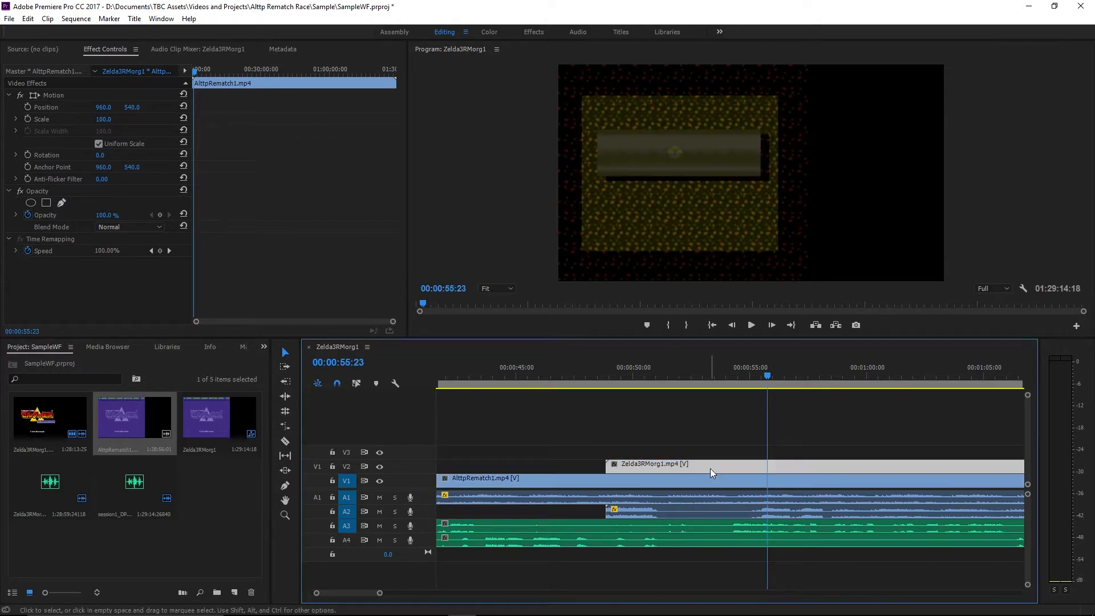
{"action": "left_click", "coordinate": [264, 347]}
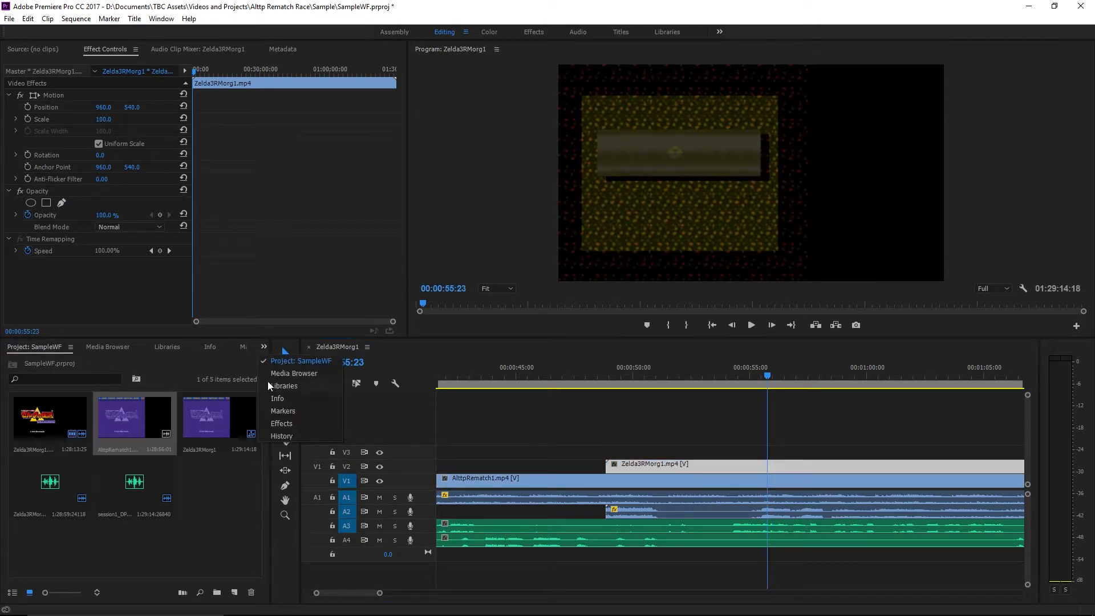
{"action": "left_click", "coordinate": [282, 423]}
{"action": "left_click", "coordinate": [67, 363]}
{"action": "type", "text": "cro"}
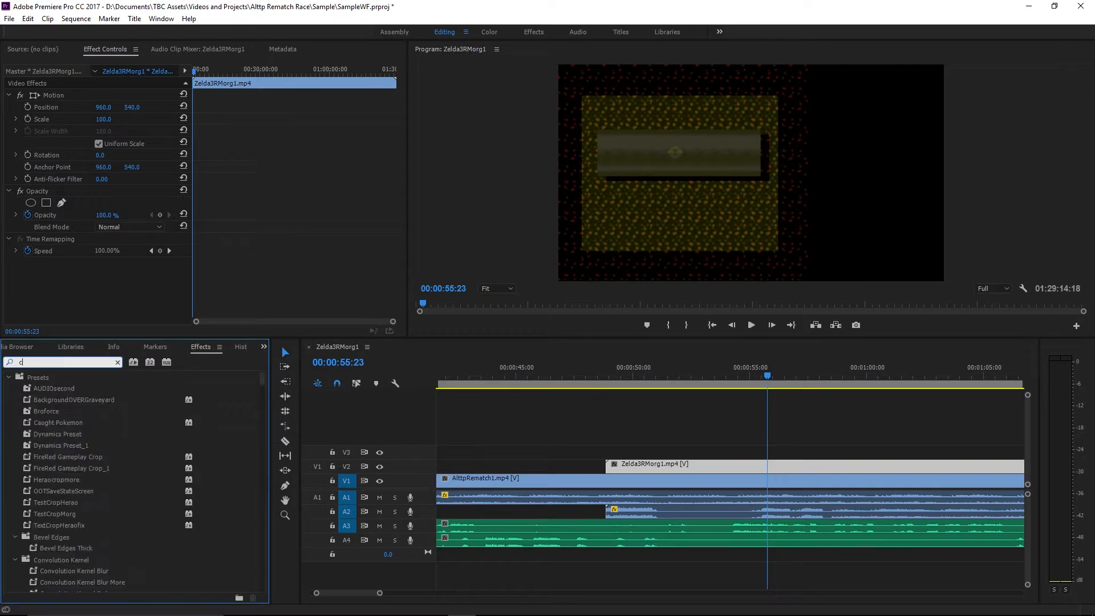
{"action": "type", "text": "p"}
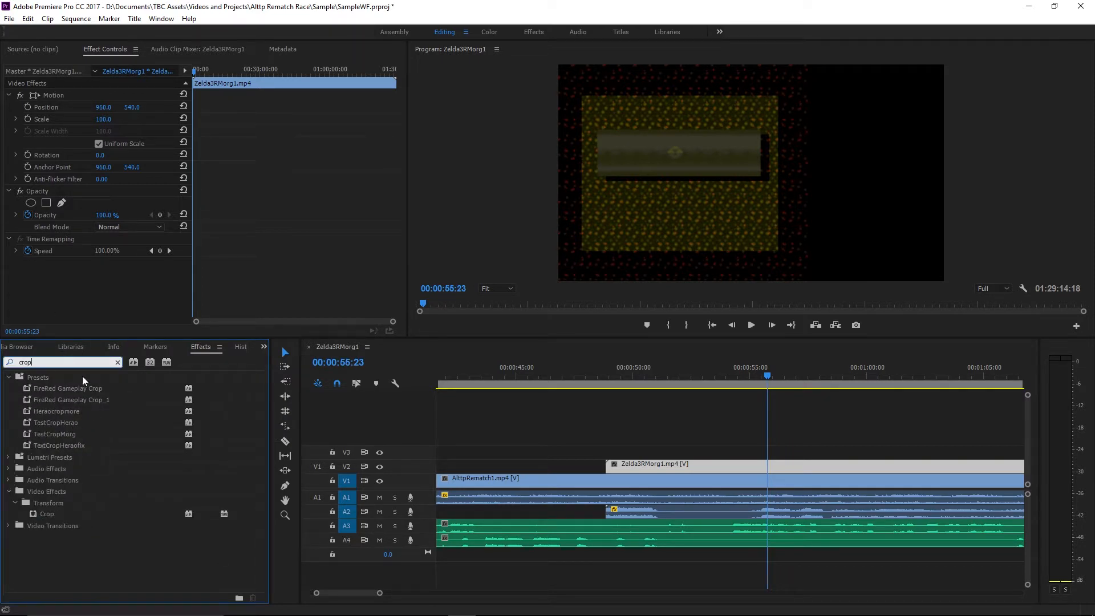
{"action": "left_click_drag", "start_coordinate": [49, 511], "coordinate": [635, 463]}
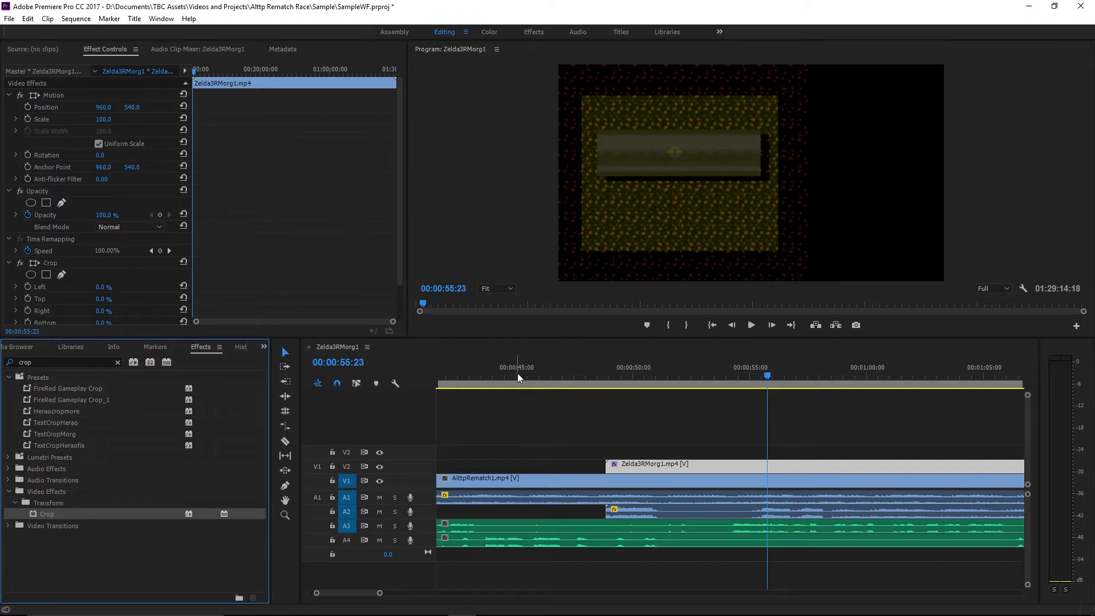
Try a 25% left crop on the Zelda3RMorg1.mp4 clip and return it to 0%.
{"action": "left_click_drag", "start_coordinate": [400, 193], "coordinate": [403, 279]}
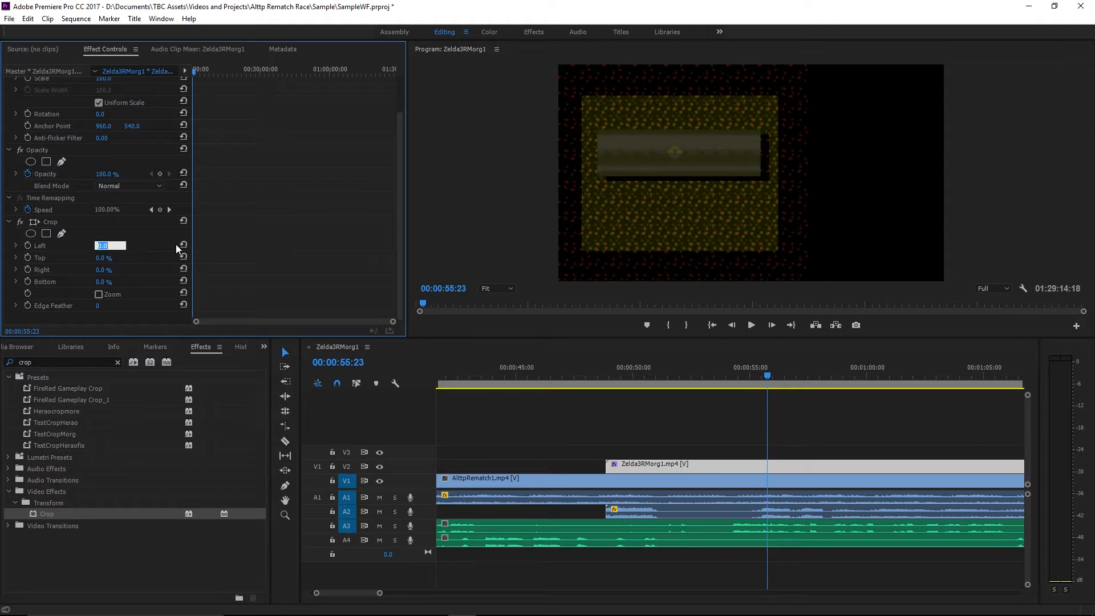
{"action": "key", "text": "Return"}
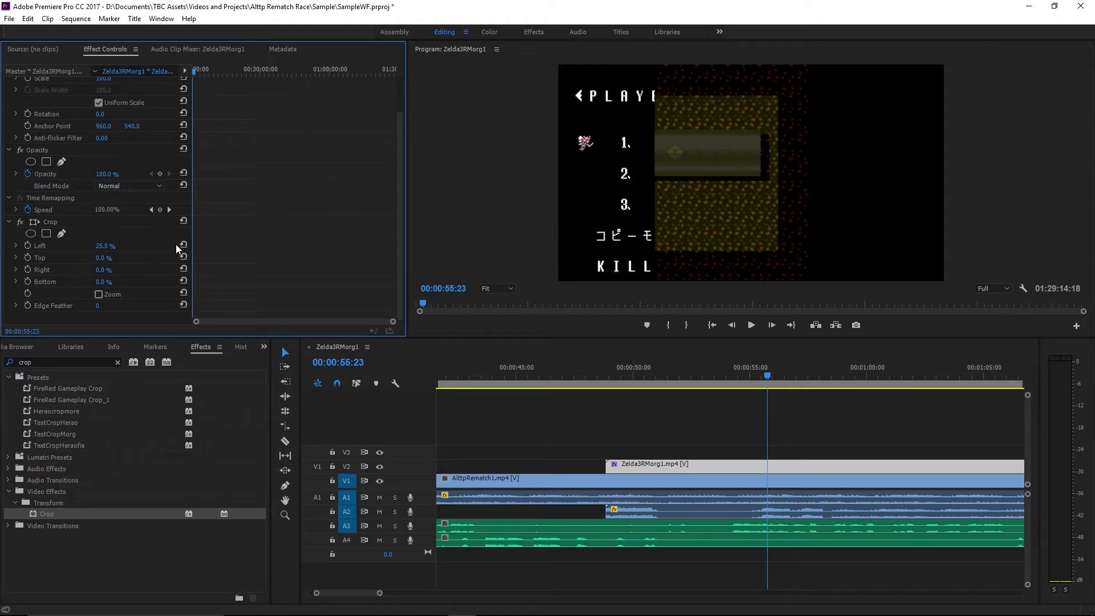
{"action": "left_click_drag", "start_coordinate": [102, 246], "coordinate": [161, 270]}
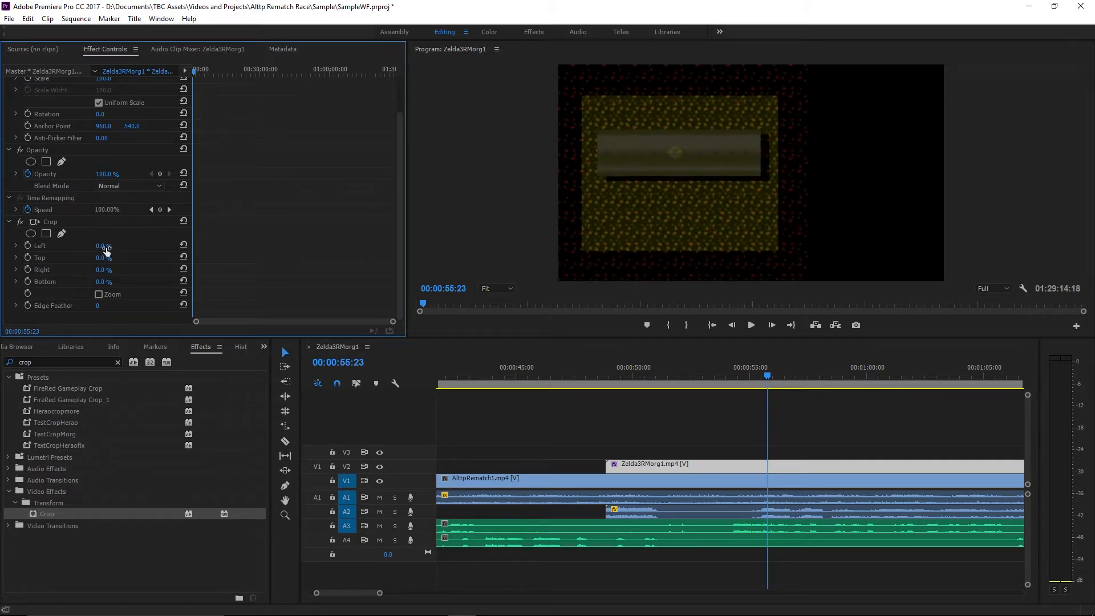
{"action": "scroll", "coordinate": [105, 250], "scroll_direction": "up", "scroll_amount": 2}
{"action": "scroll", "coordinate": [103, 249], "scroll_direction": "down", "scroll_amount": 2}
{"action": "scroll", "coordinate": [103, 250], "scroll_direction": "up", "scroll_amount": 2}
{"action": "scroll", "coordinate": [105, 264], "scroll_direction": "down", "scroll_amount": 2}
{"action": "scroll", "coordinate": [110, 245], "scroll_direction": "up", "scroll_amount": 2}
{"action": "scroll", "coordinate": [117, 263], "scroll_direction": "down", "scroll_amount": 2}
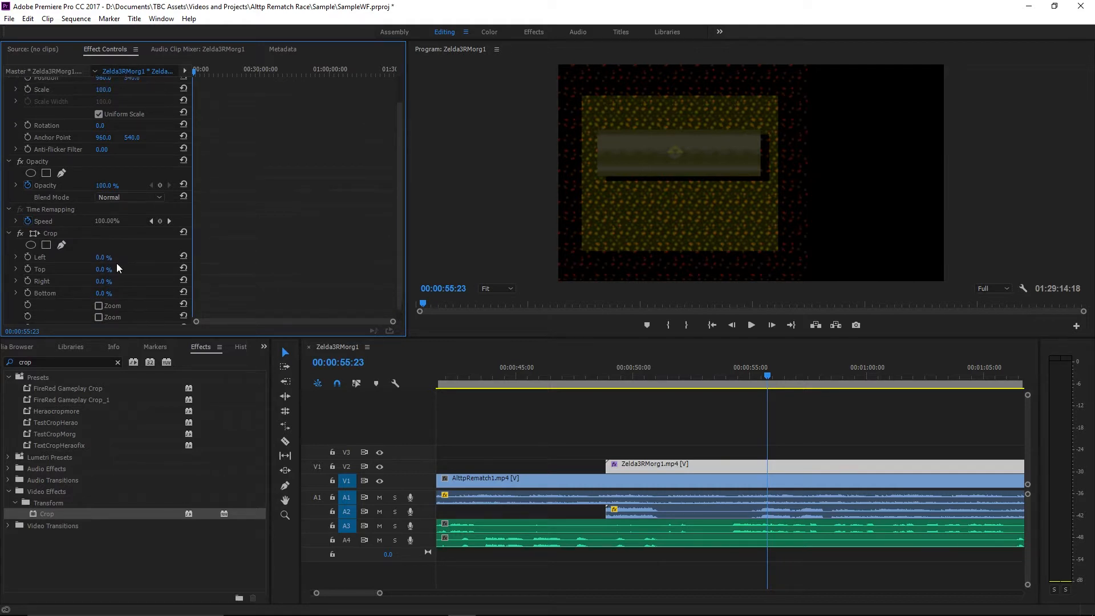
{"action": "scroll", "coordinate": [101, 252], "scroll_direction": "up", "scroll_amount": 4}
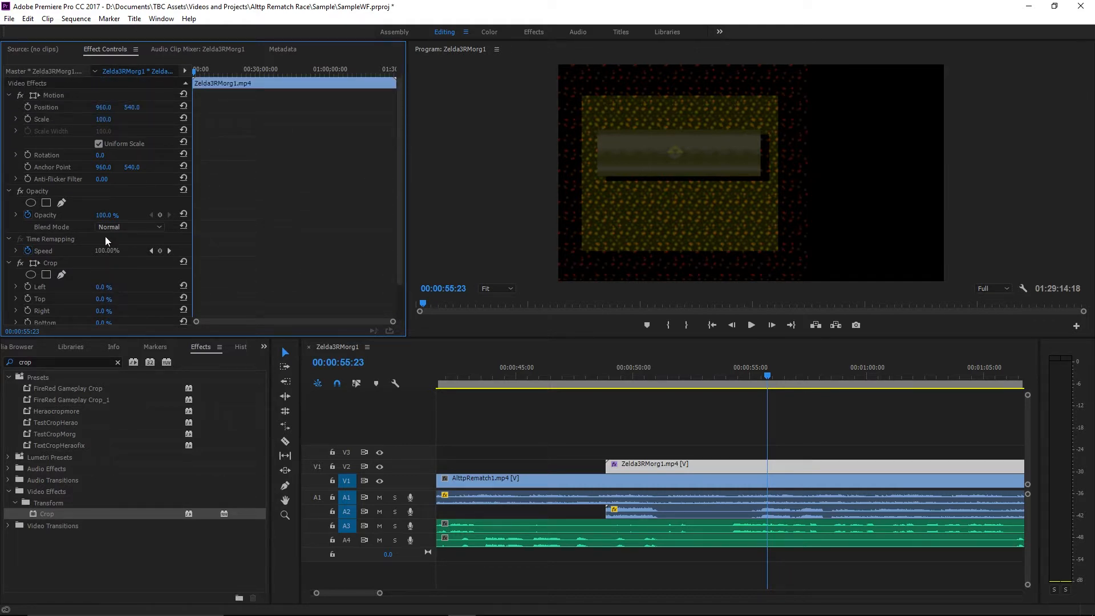
{"action": "scroll", "coordinate": [128, 283], "scroll_direction": "down", "scroll_amount": 4}
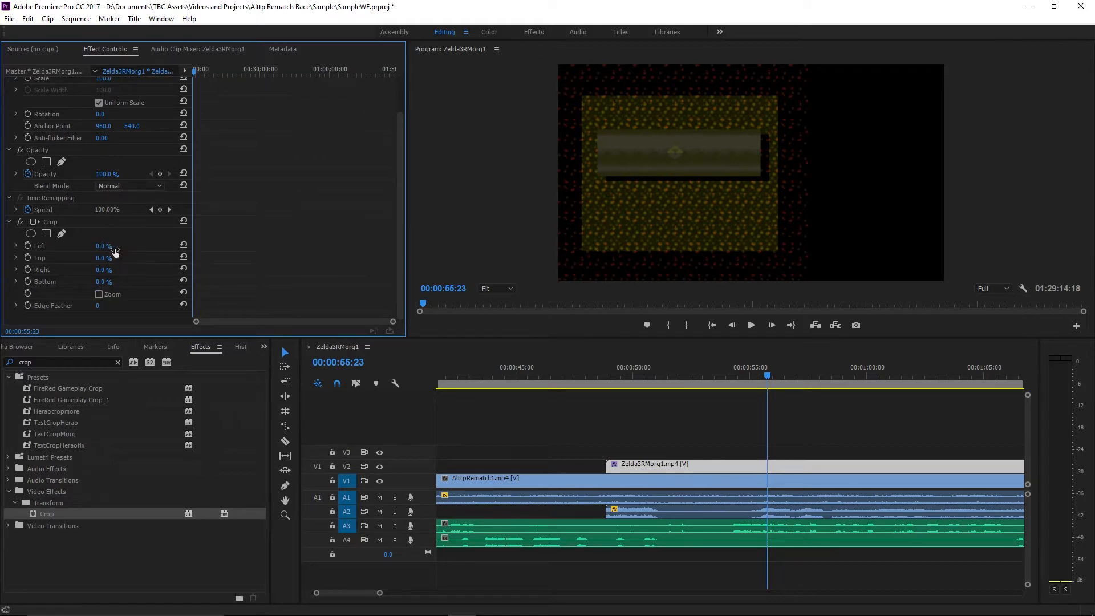
{"action": "mouse_move", "coordinate": [102, 274]}
{"action": "left_mouse_down"}
{"action": "mouse_move", "coordinate": [165, 273]}
{"action": "mouse_move", "coordinate": [111, 274]}
{"action": "left_mouse_up"}
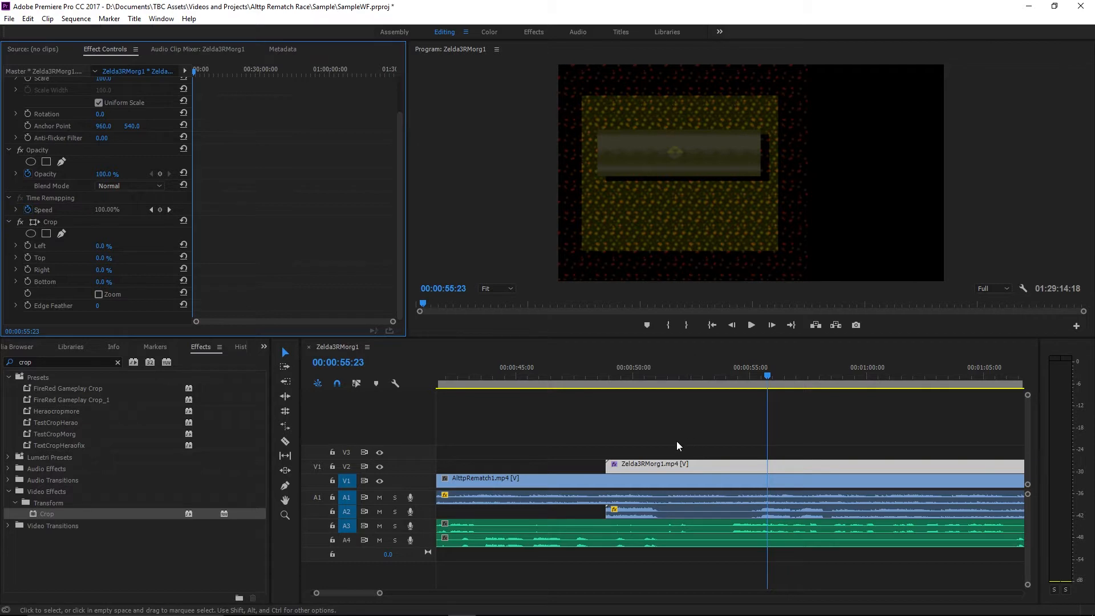
Move the Zelda3RMorg1.mp4 video clip from V2 up to V3, keeping its start time.
{"action": "left_click_drag", "start_coordinate": [677, 464], "coordinate": [678, 448]}
{"action": "left_click", "coordinate": [475, 427]}
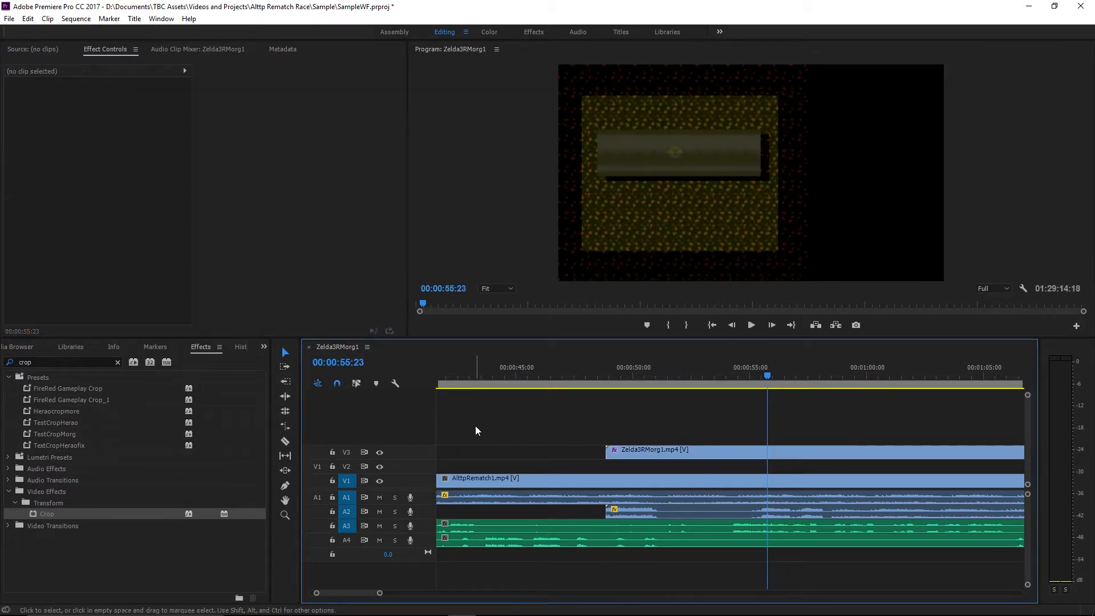
Import background2.png from the Sample folder into the SampleWF project.
{"action": "left_click", "coordinate": [30, 347]}
{"action": "key", "text": "shift+1"}
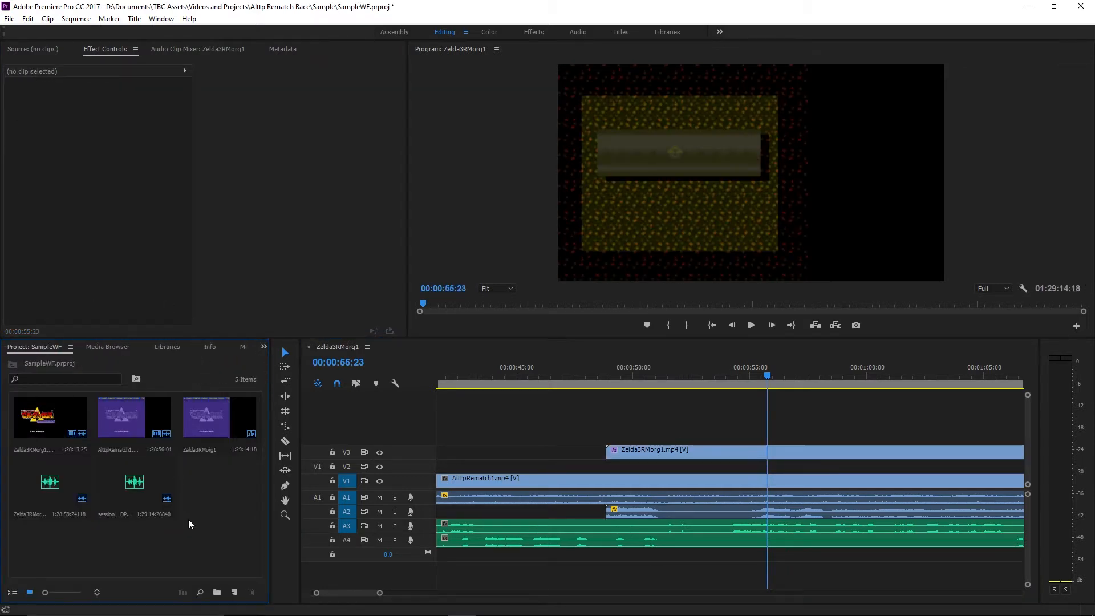
{"action": "right_click", "coordinate": [188, 519]}
{"action": "left_click", "coordinate": [221, 493]}
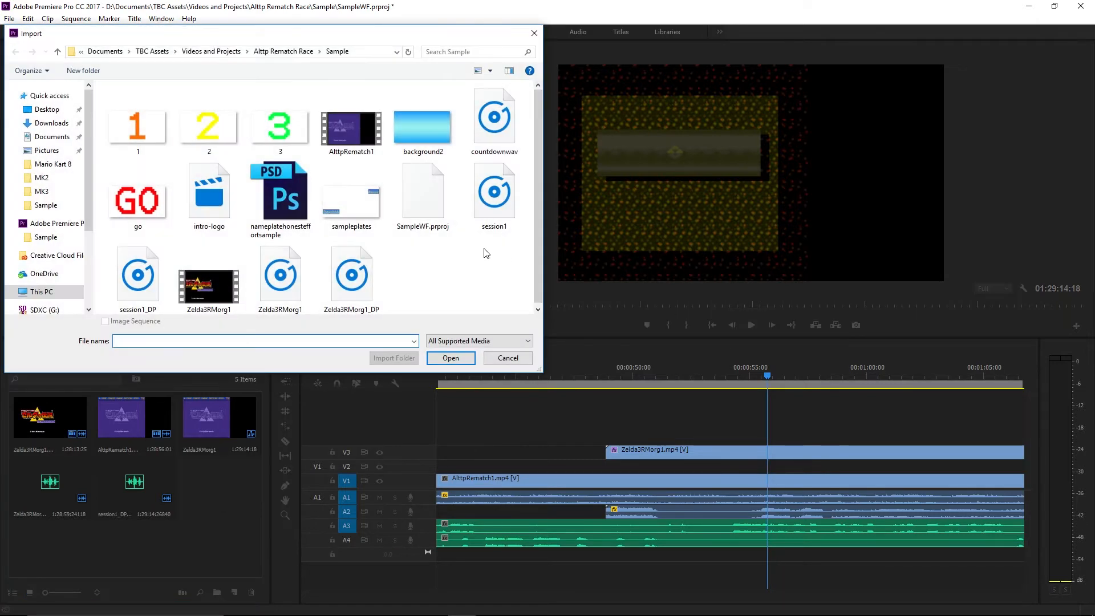
{"action": "left_click", "coordinate": [403, 122]}
{"action": "double_click", "coordinate": [403, 122]}
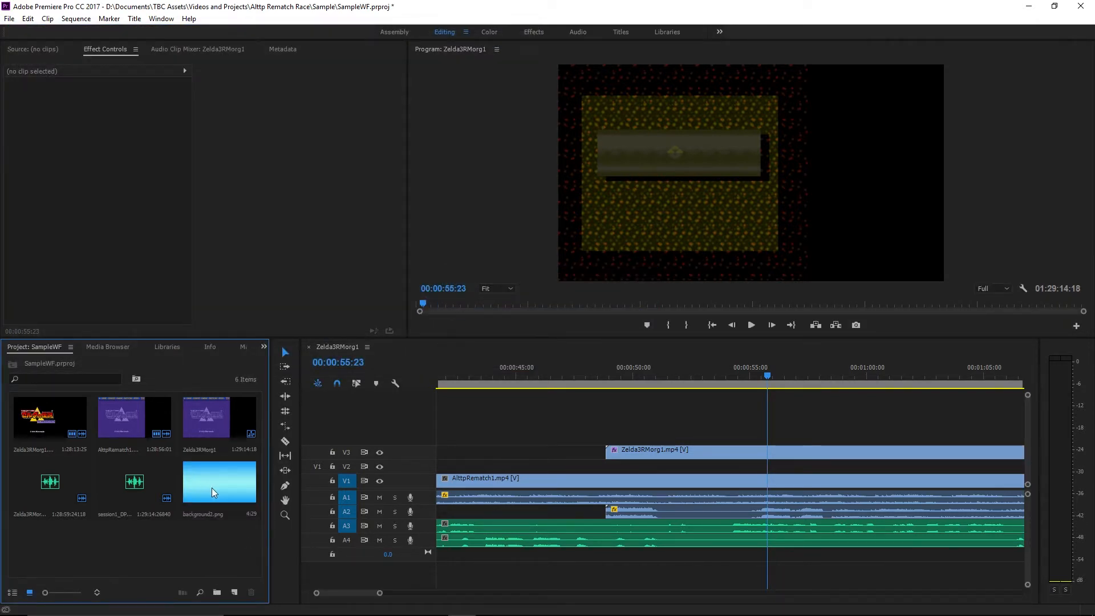
Place background2.png on V2 at the start of the sequence and extend it to about 00:01:01.
{"action": "scroll", "coordinate": [466, 480], "scroll_direction": "down", "scroll_amount": 2}
{"action": "left_click_drag", "start_coordinate": [345, 593], "coordinate": [320, 570]}
{"action": "scroll", "coordinate": [481, 471], "scroll_direction": "down", "scroll_amount": 4}
{"action": "scroll", "coordinate": [472, 475], "scroll_direction": "down", "scroll_amount": 2}
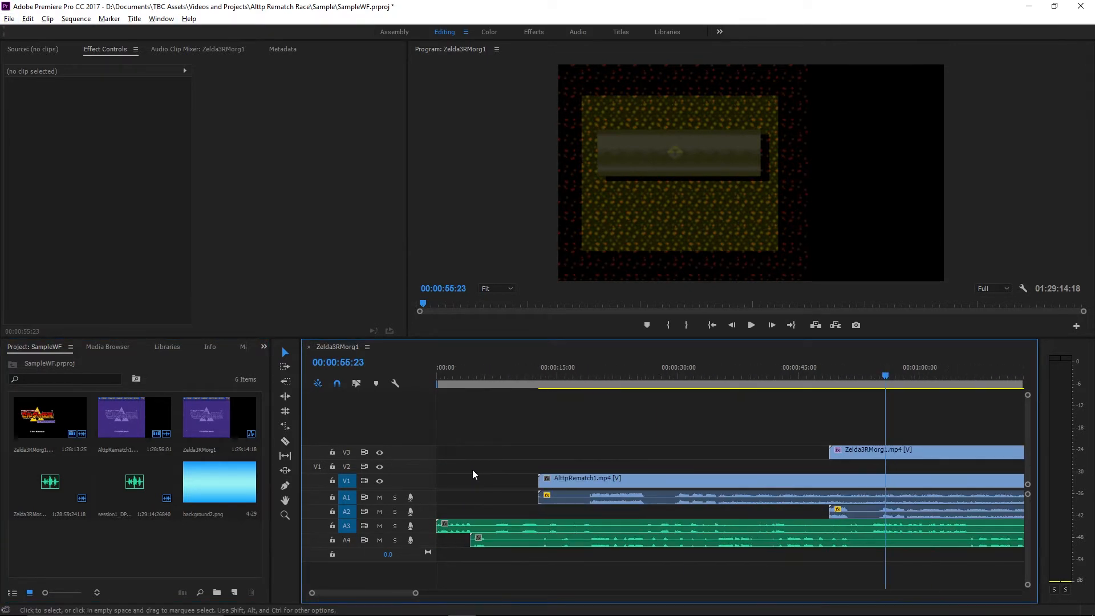
{"action": "left_click_drag", "start_coordinate": [223, 494], "coordinate": [935, 455]}
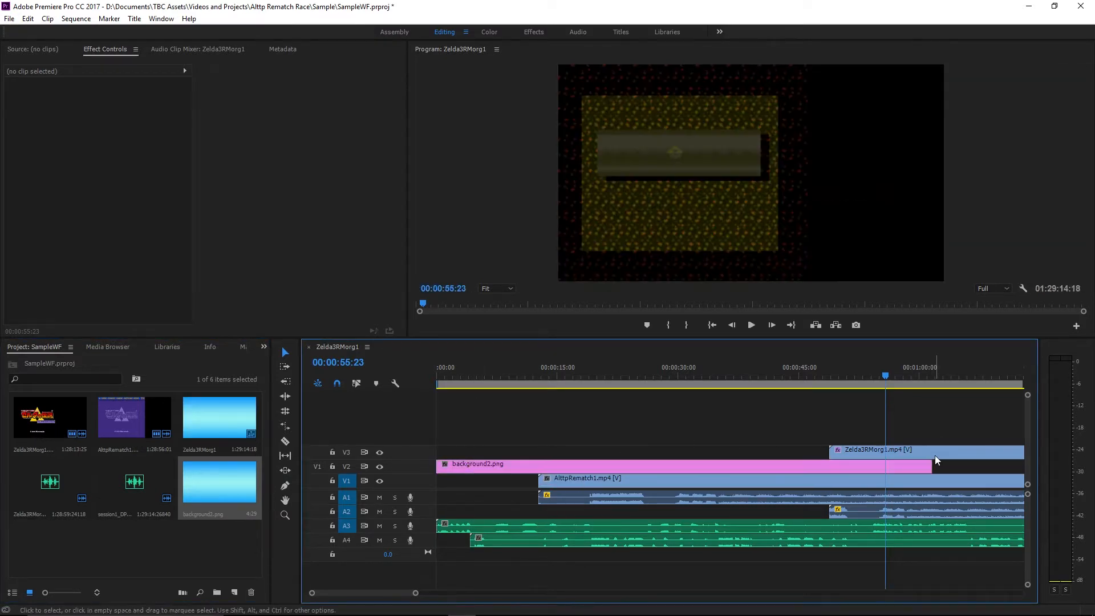
Set the right crop of the Zelda3RMorg1.mp4 clip on V3 to 34%.
{"action": "scroll", "coordinate": [925, 450], "scroll_direction": "up", "scroll_amount": 5}
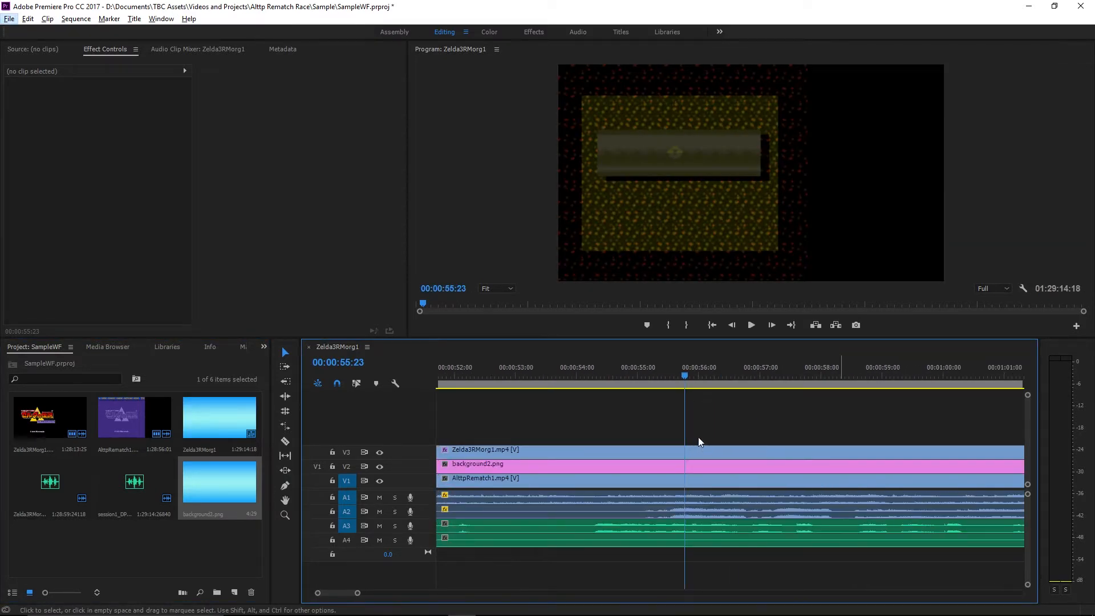
{"action": "left_click", "coordinate": [699, 449]}
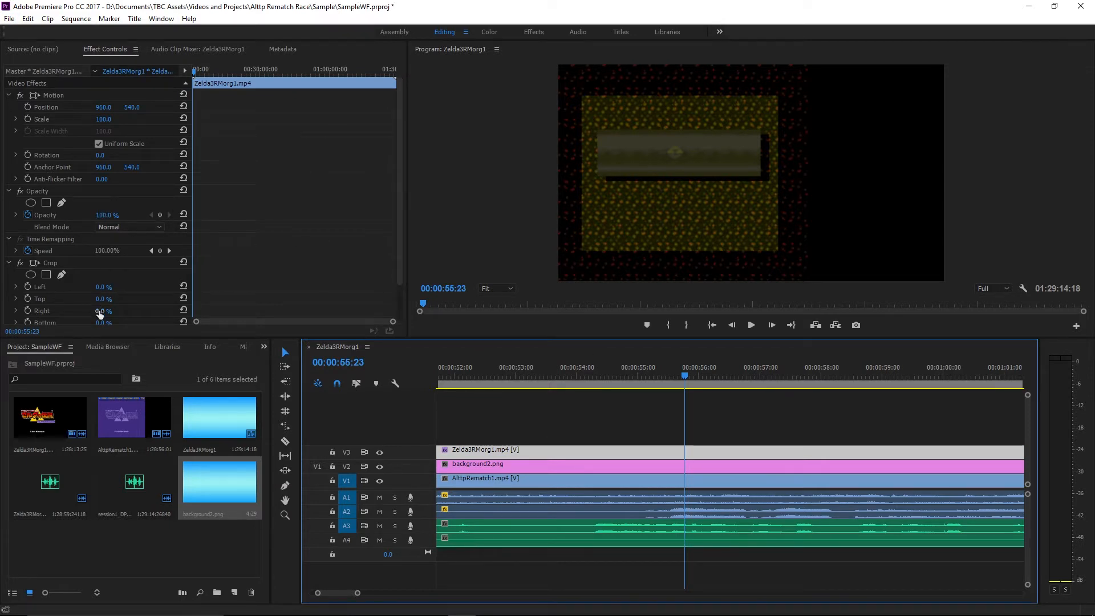
{"action": "left_click_drag", "start_coordinate": [101, 313], "coordinate": [158, 313]}
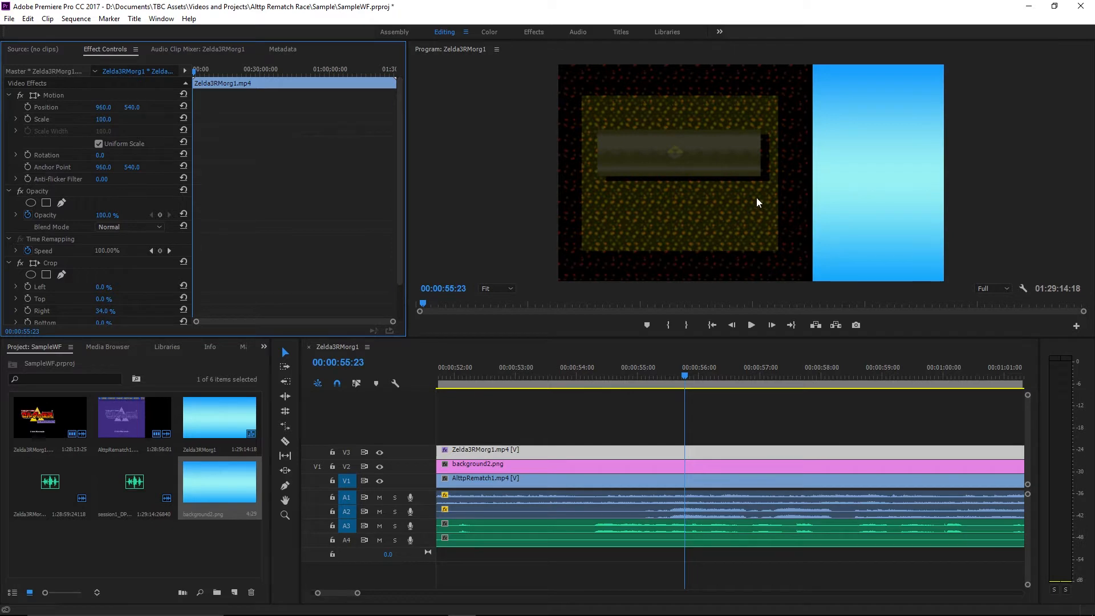
Examine the program picture at maximized size to judge the gameplay's cropped edge against the blue background.
{"action": "key", "text": "grave"}
{"action": "key", "text": "grave"}
{"action": "key", "text": "grave"}
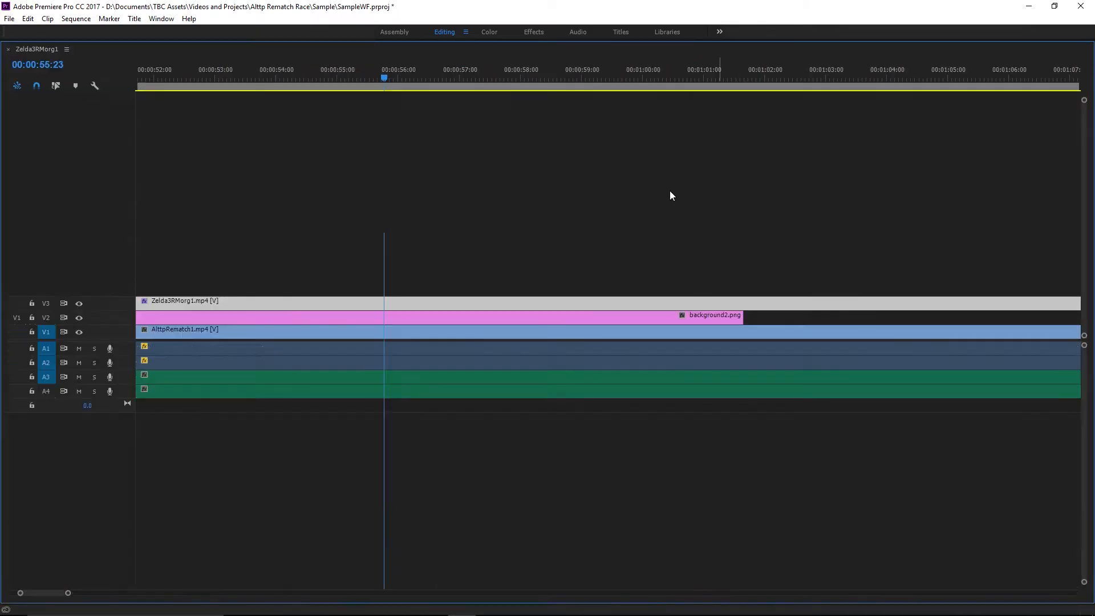
{"action": "key", "text": "grave"}
{"action": "key", "text": "grave"}
{"action": "key", "text": "grave"}
{"action": "key", "text": "grave"}
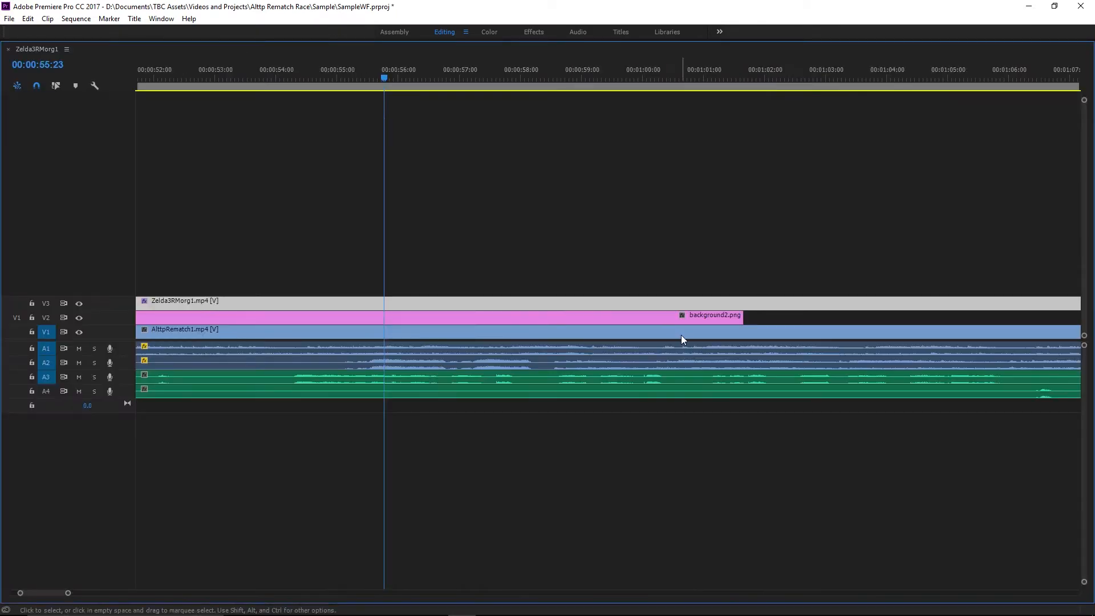
{"action": "key", "text": "grave"}
{"action": "key", "text": "grave"}
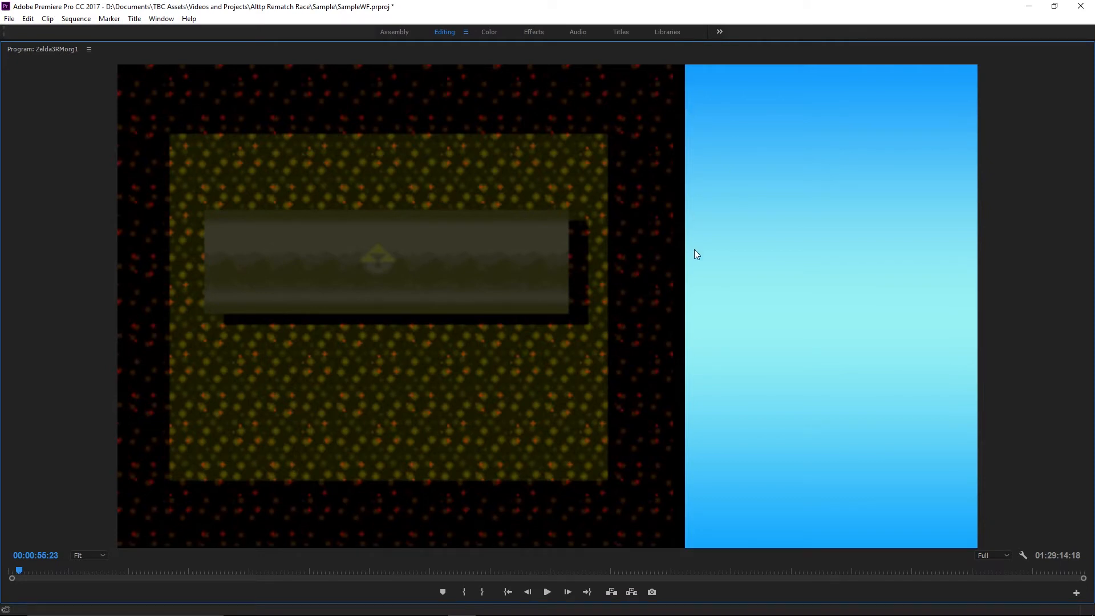
{"action": "key", "text": "grave"}
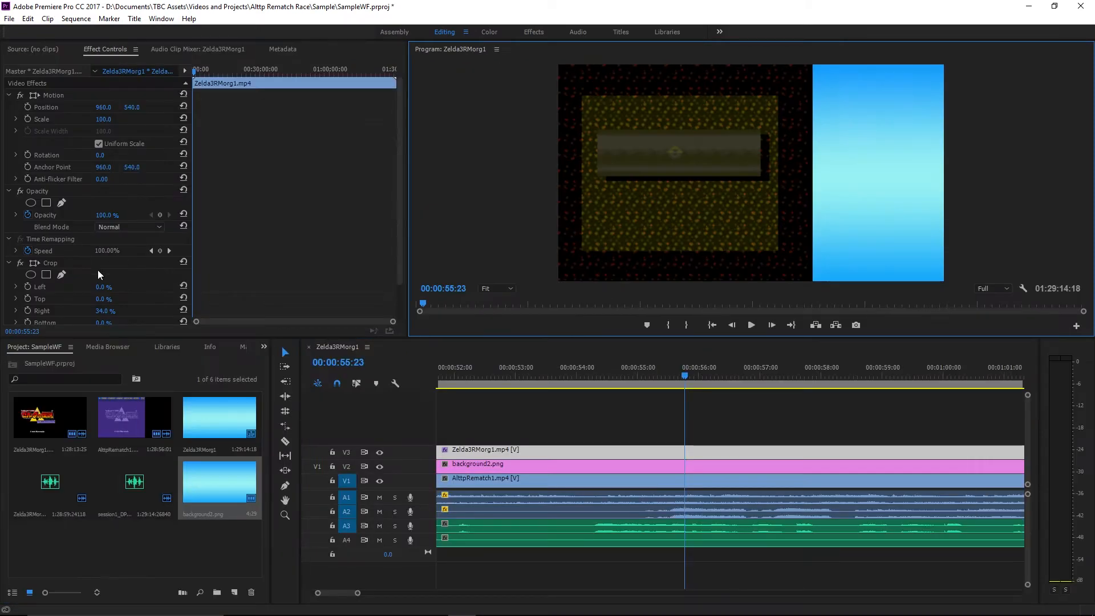
Set the Zelda3RMorg1.mp4 clip's right crop to 38%, and fit it in the frame's upper-left corner with scale 79 and position 757, 421.
{"action": "left_click_drag", "start_coordinate": [101, 315], "coordinate": [108, 315]}
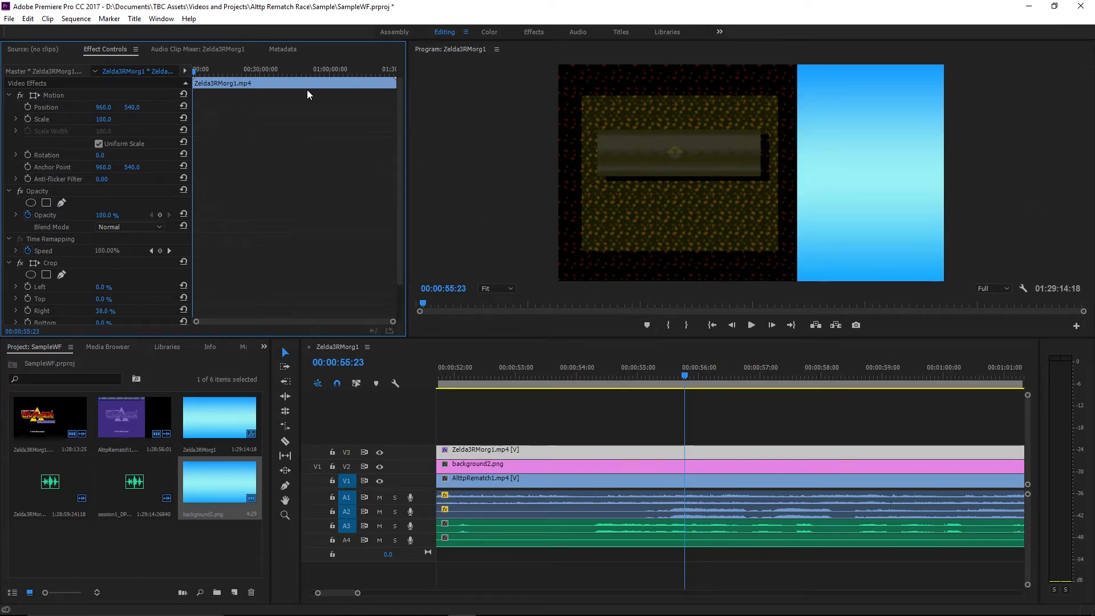
{"action": "left_click_drag", "start_coordinate": [105, 119], "coordinate": [61, 107]}
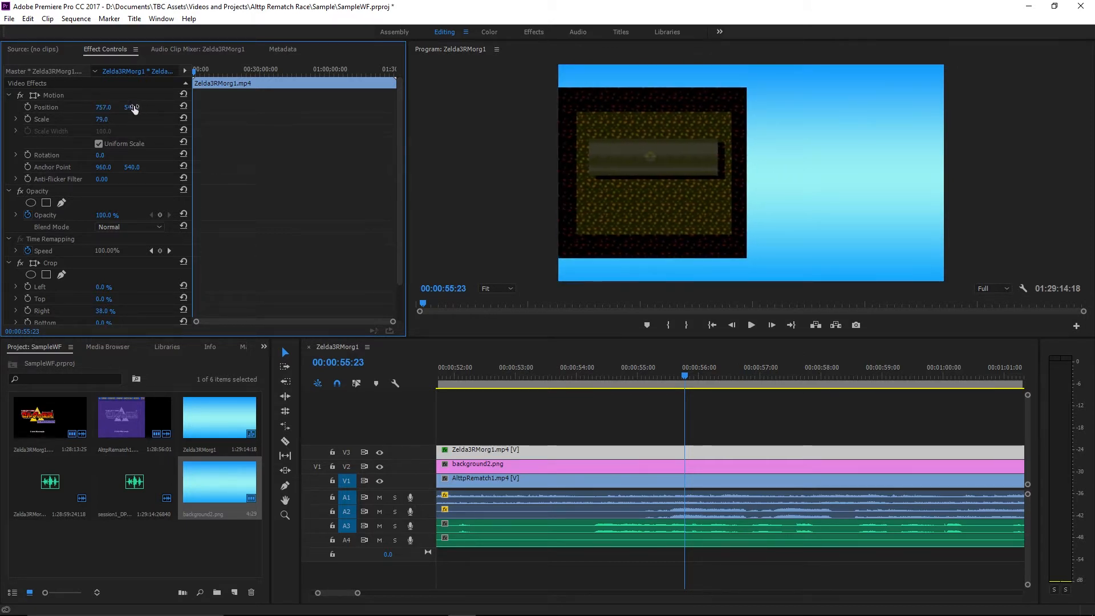
{"action": "mouse_move", "coordinate": [131, 107]}
{"action": "left_mouse_down"}
{"action": "mouse_move", "coordinate": [106, 107]}
{"action": "mouse_move", "coordinate": [136, 109]}
{"action": "left_mouse_up"}
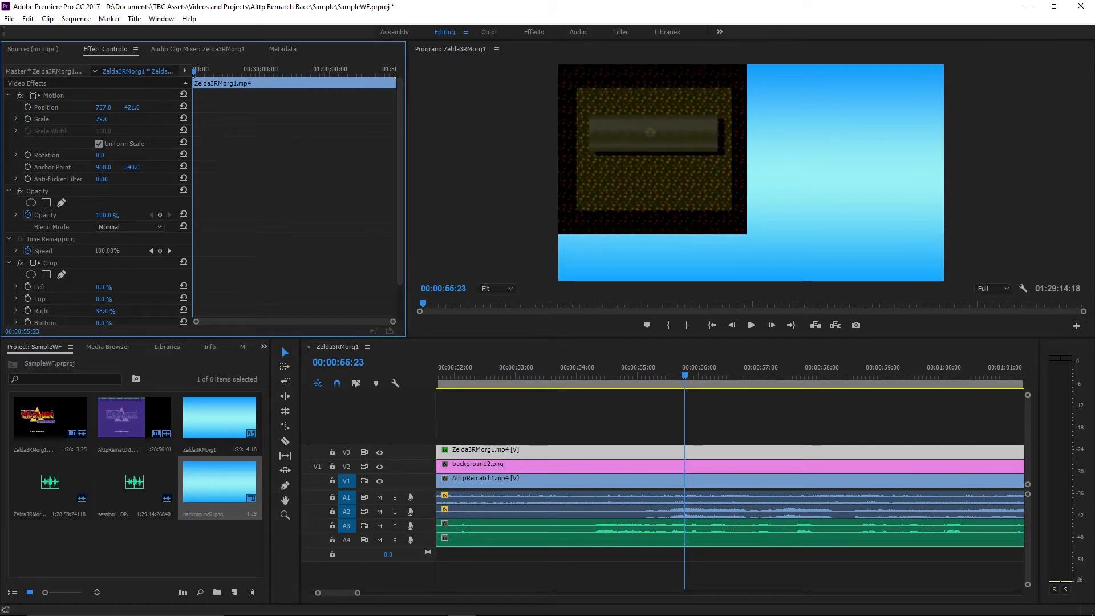
Clear the effects search and browse the saved effect presets for reusable crop presets.
{"action": "left_click", "coordinate": [263, 346]}
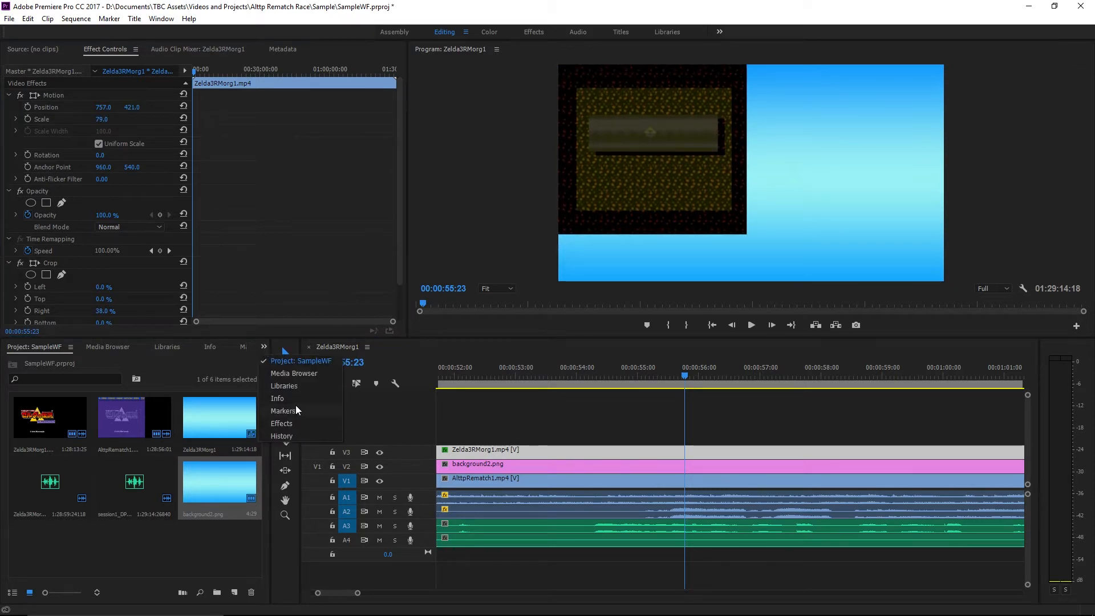
{"action": "left_click", "coordinate": [283, 423]}
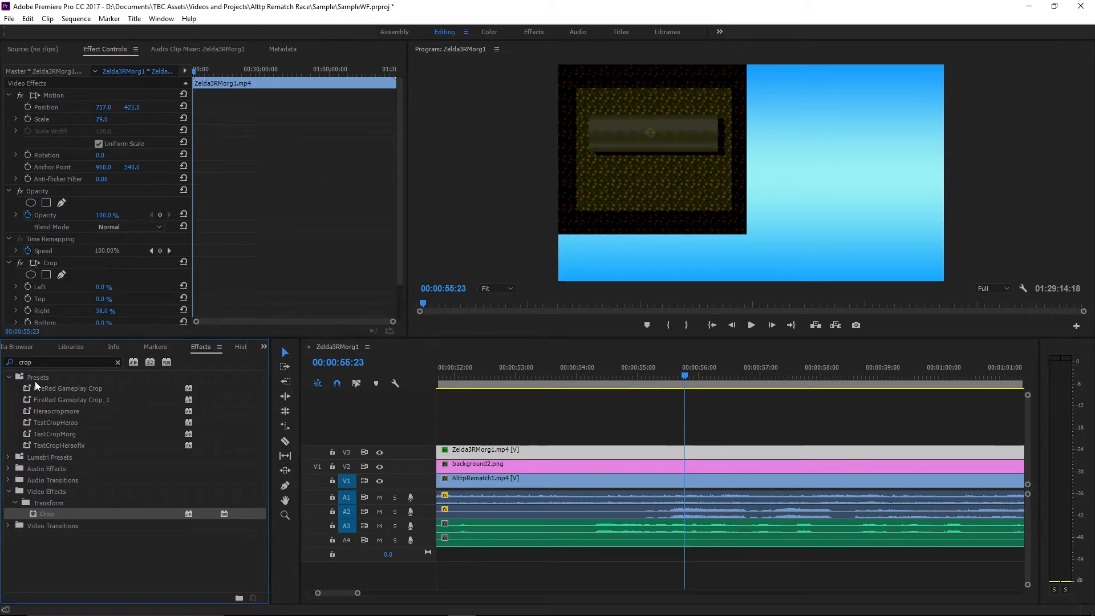
{"action": "left_click", "coordinate": [34, 362]}
{"action": "key", "text": "BackSpace"}
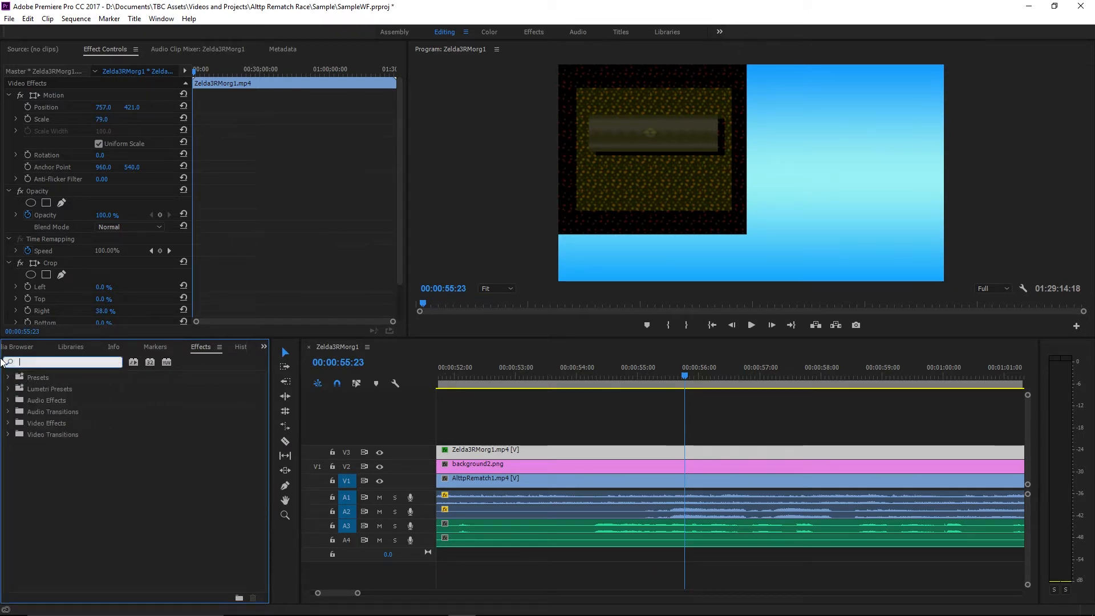
{"action": "type", "text": "Altt"}
{"action": "left_click", "coordinate": [8, 378]}
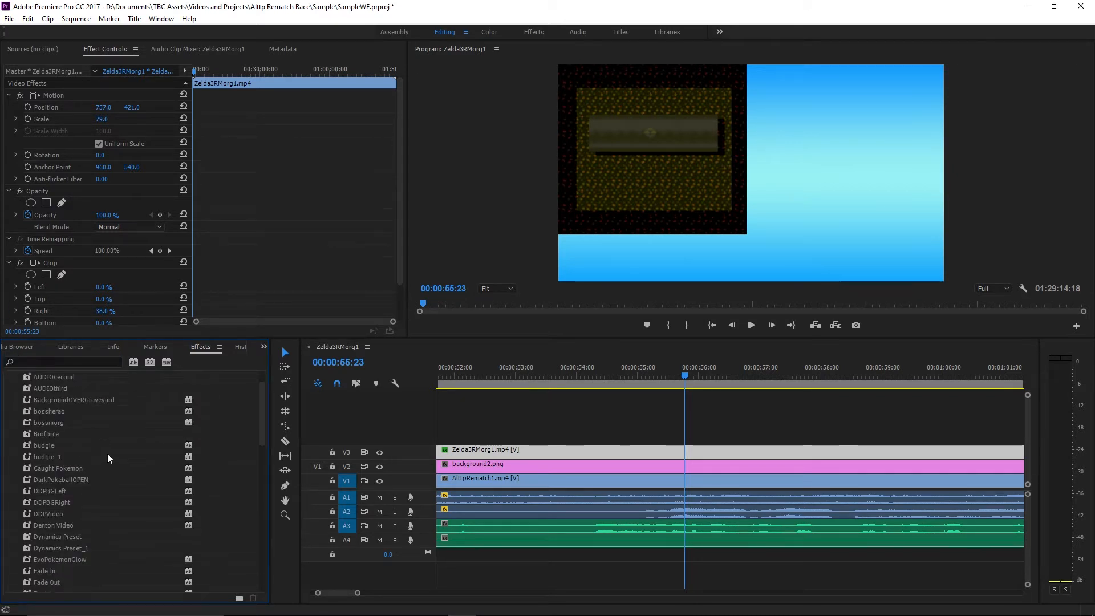
{"action": "scroll", "coordinate": [107, 453], "scroll_direction": "down", "scroll_amount": 6}
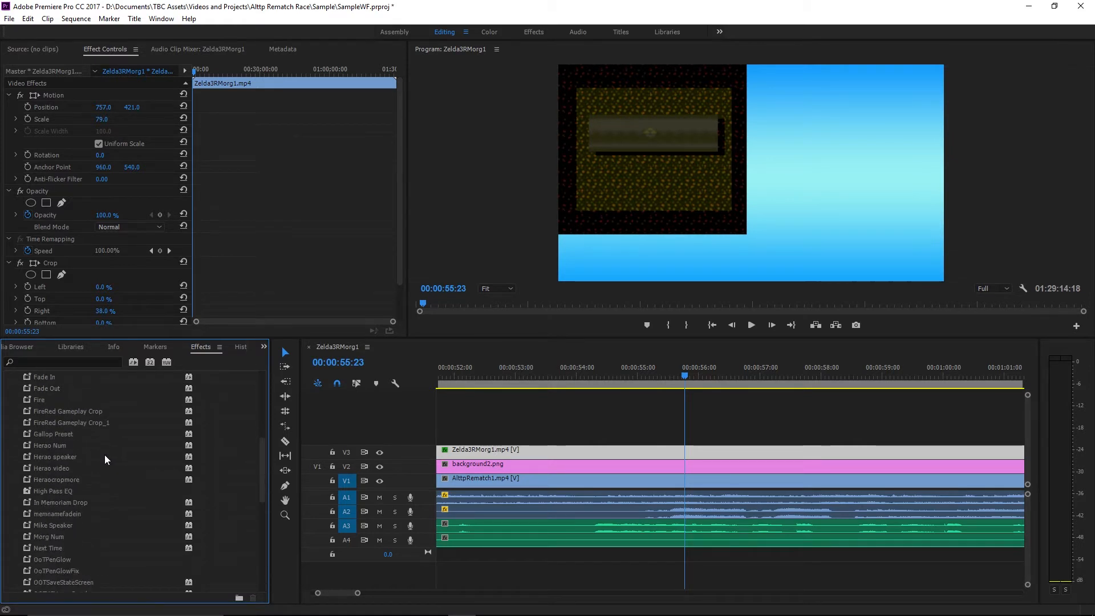
{"action": "scroll", "coordinate": [74, 415], "scroll_direction": "down", "scroll_amount": 5}
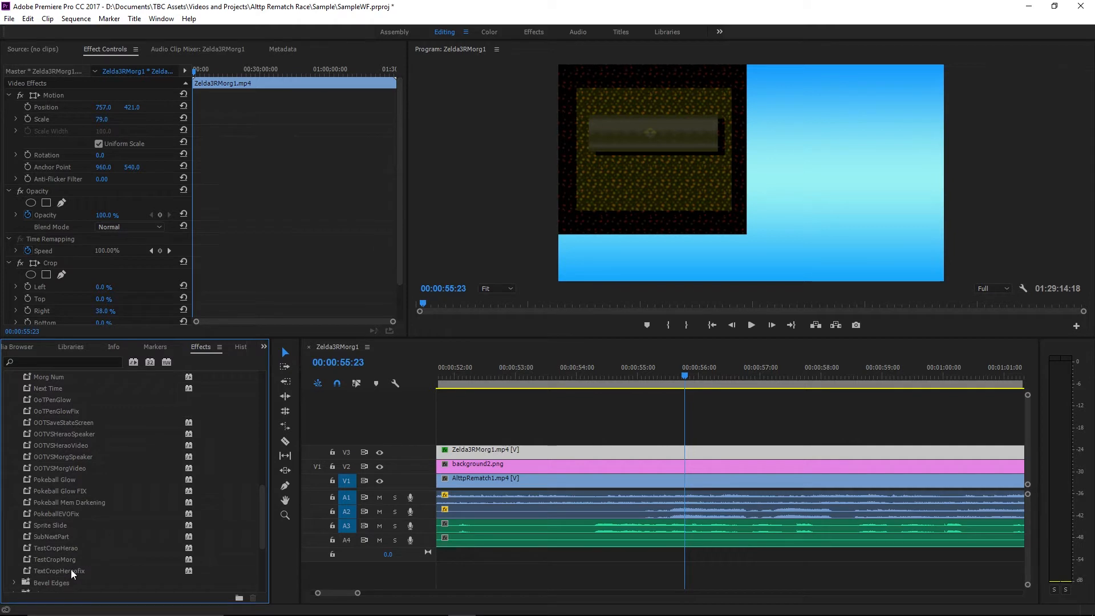
{"action": "scroll", "coordinate": [73, 521], "scroll_direction": "up", "scroll_amount": 1}
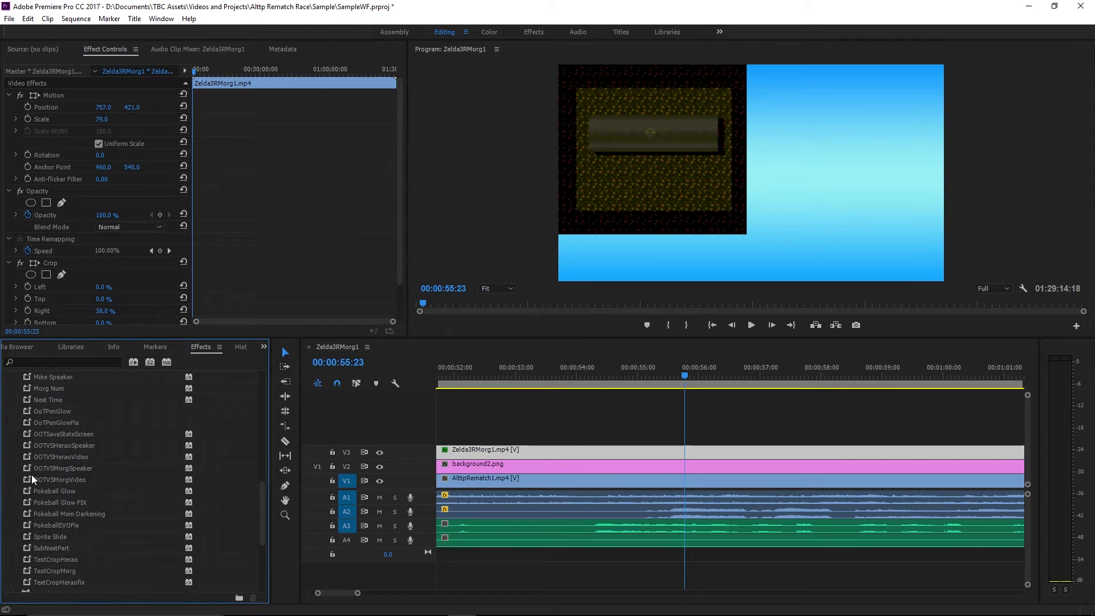
{"action": "scroll", "coordinate": [32, 475], "scroll_direction": "up", "scroll_amount": 3}
{"action": "scroll", "coordinate": [146, 459], "scroll_direction": "up", "scroll_amount": 10}
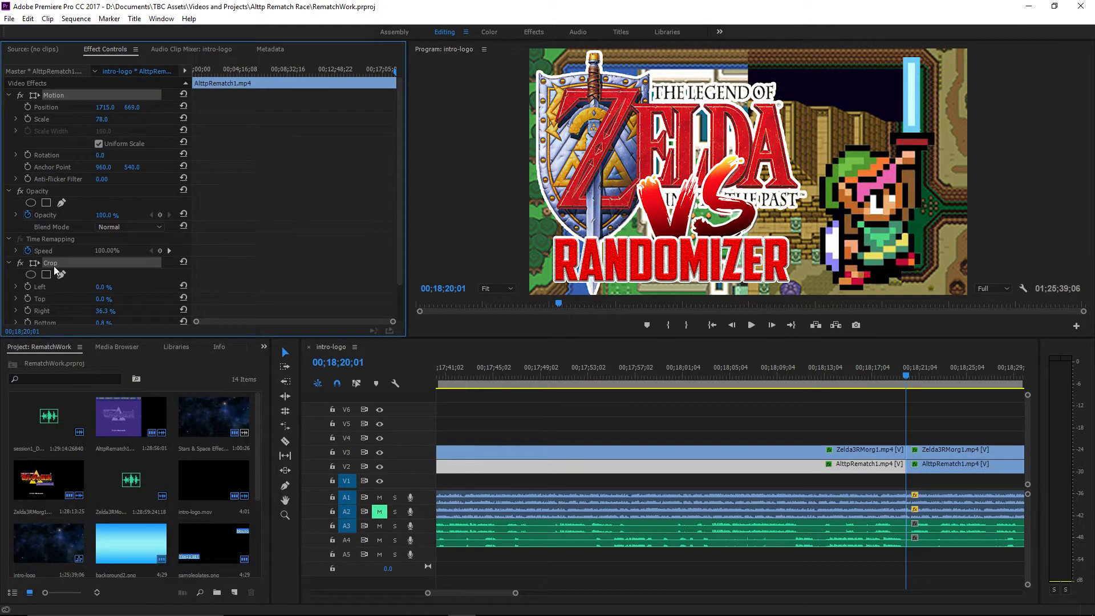
Fit the intro-logo sequence of the RematchWork project in view and move the playhead to 00:00:08:23.
{"action": "right_click", "coordinate": [55, 266]}
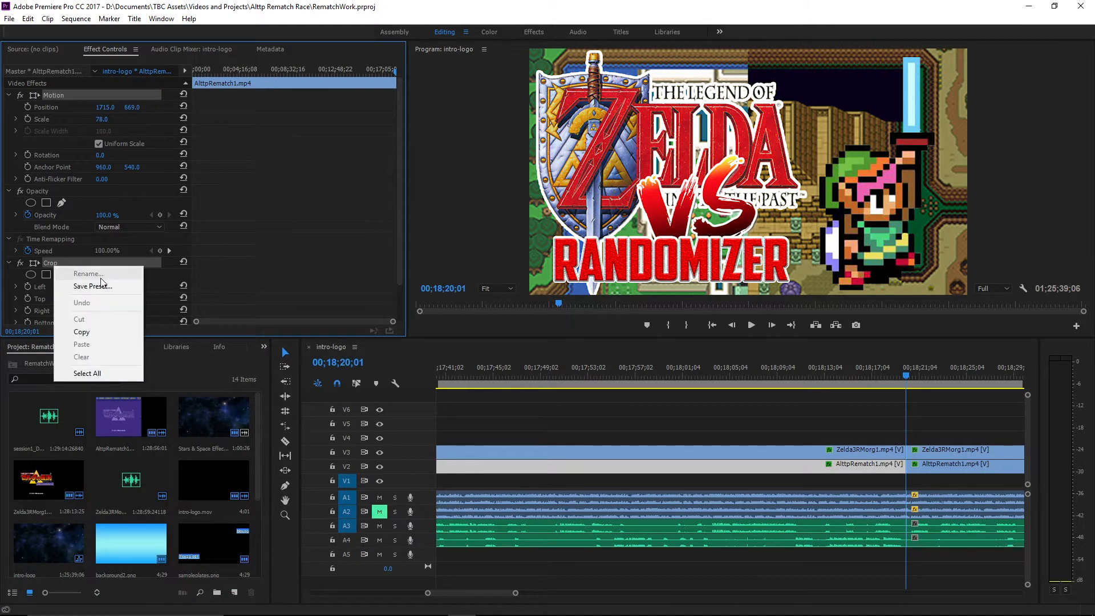
{"action": "left_click", "coordinate": [362, 5]}
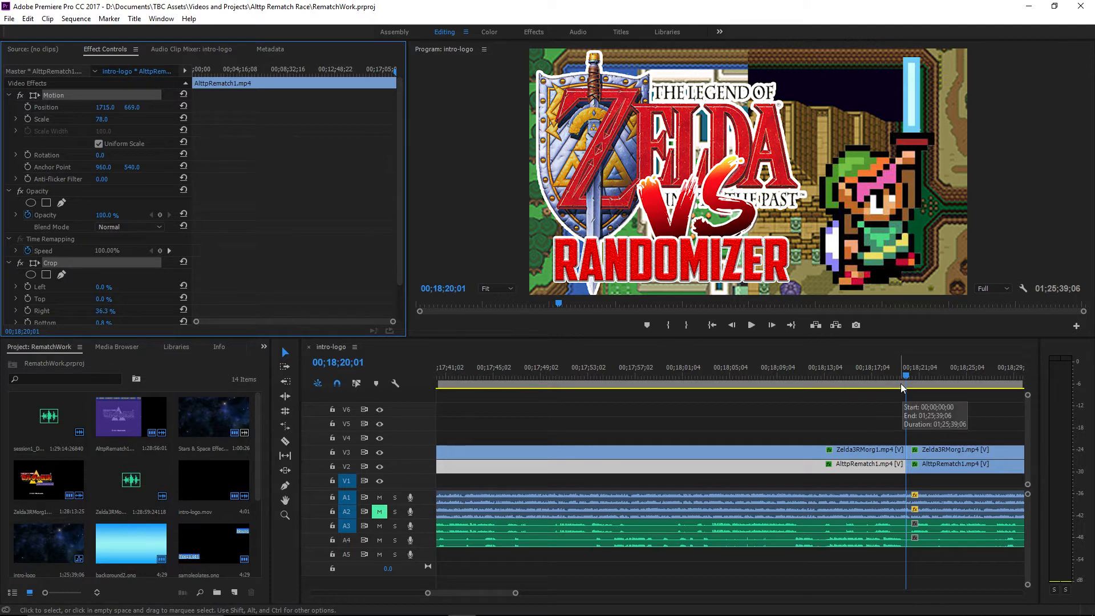
{"action": "left_click", "coordinate": [471, 570]}
{"action": "key", "text": "backslash"}
{"action": "left_click_drag", "start_coordinate": [472, 382], "coordinate": [542, 380]}
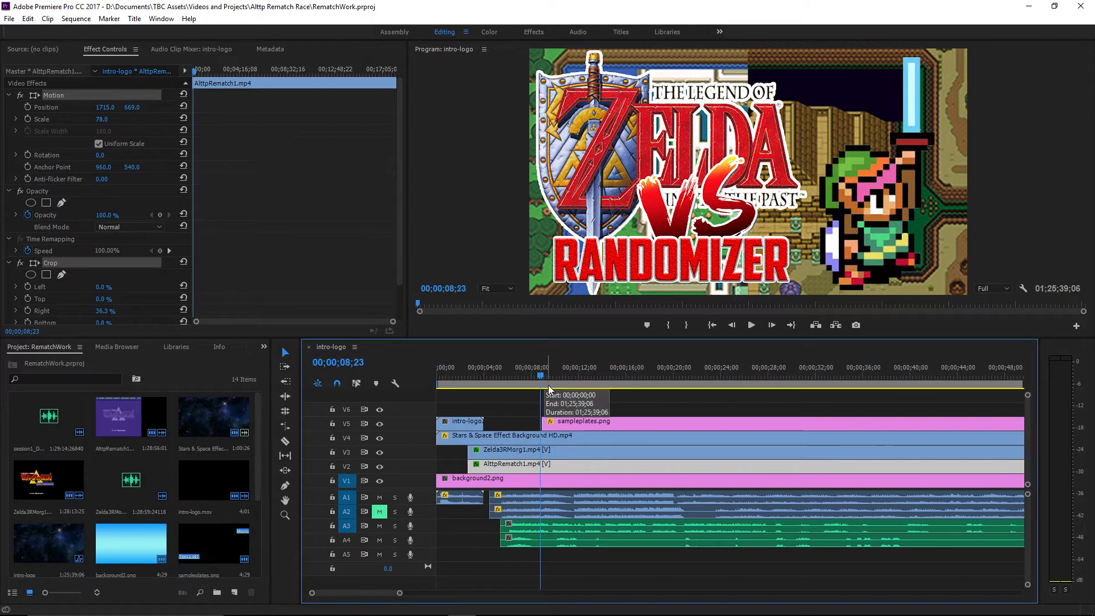
Save the AlttpRematch1.mp4 clip's Motion and Crop settings as an effect preset named Z3RRRHeraoCrop.
{"action": "right_click", "coordinate": [58, 96]}
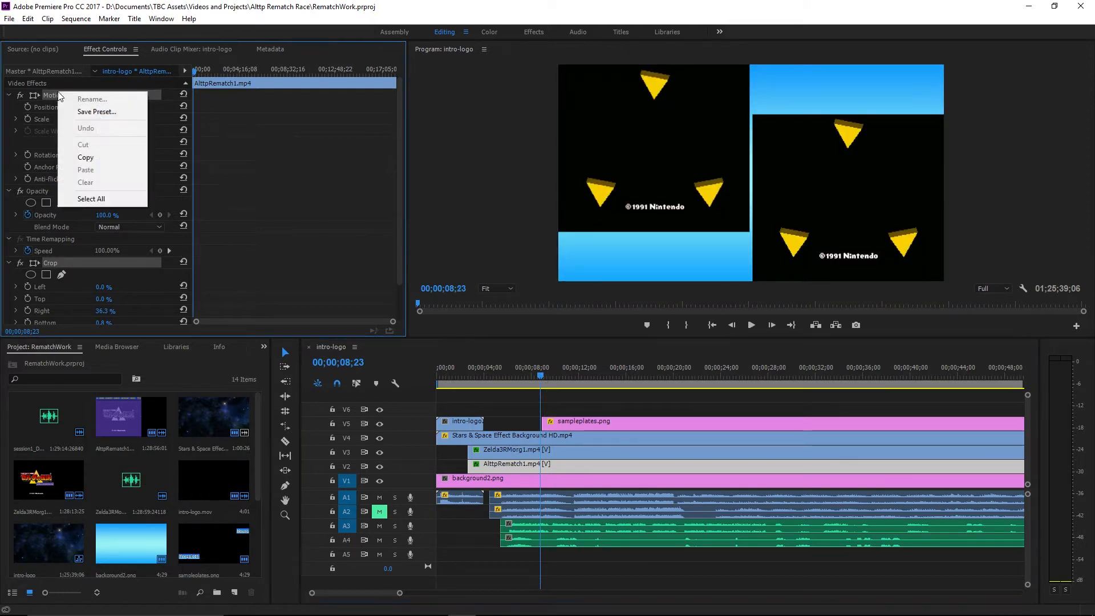
{"action": "left_click", "coordinate": [99, 112]}
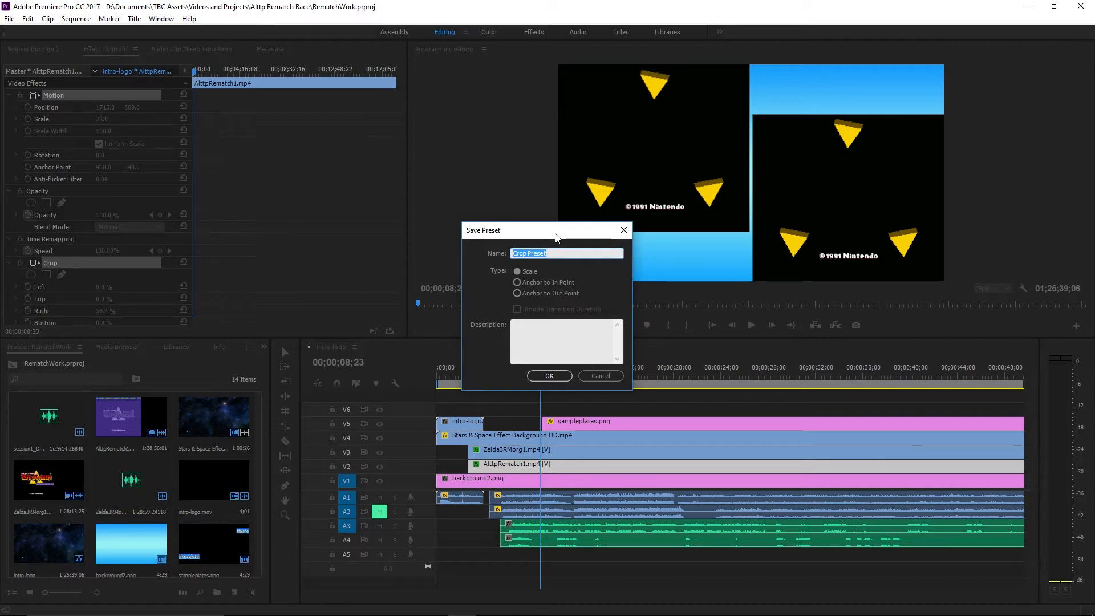
{"action": "type", "text": "Z3RRRHeraoCrop"}
{"action": "left_click", "coordinate": [548, 376]}
Save the Zelda3RMorg1.mp4 clip's Motion and Crop settings as a preset named Z3RRRMorgCrop, with the type Anchor to In Point.
{"action": "left_click", "coordinate": [560, 450]}
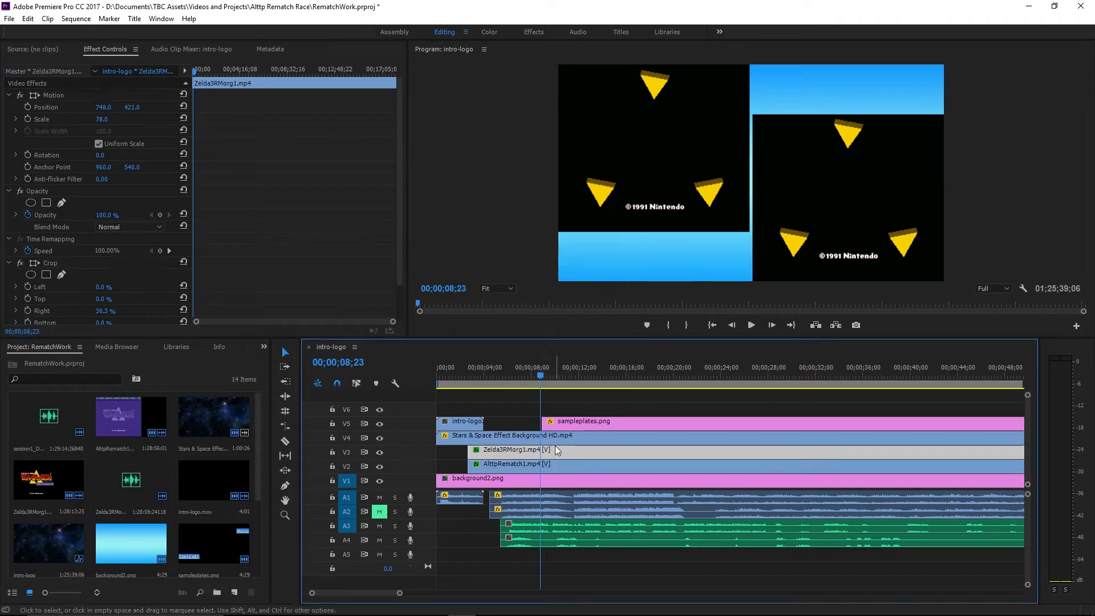
{"action": "left_click", "coordinate": [55, 96]}
{"action": "right_click", "coordinate": [51, 265]}
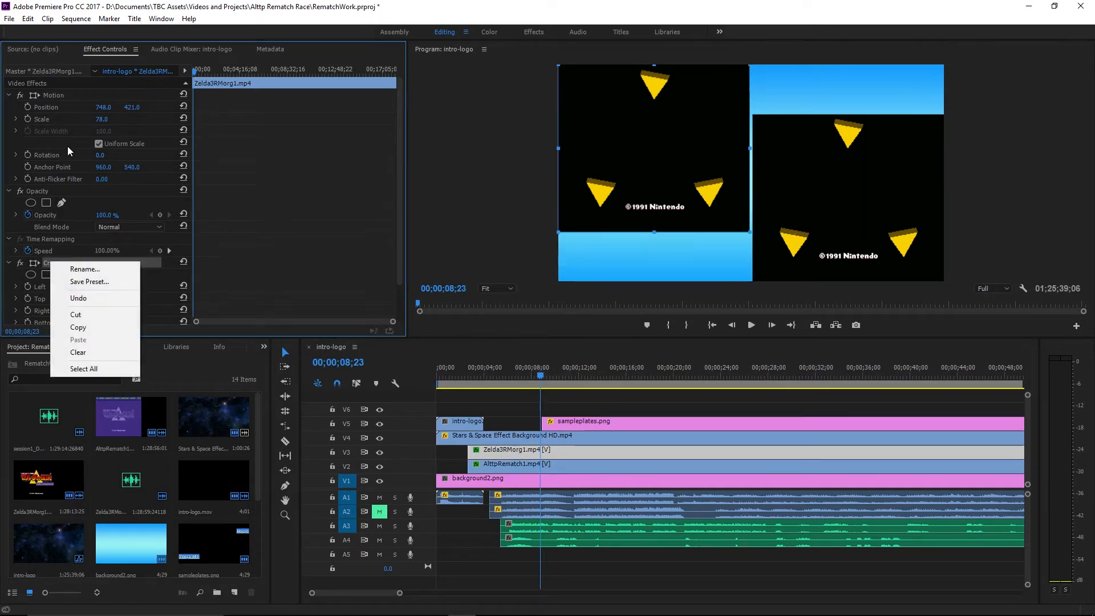
{"action": "left_click", "coordinate": [56, 96]}
{"action": "left_click", "coordinate": [62, 262]}
{"action": "right_click", "coordinate": [60, 264]}
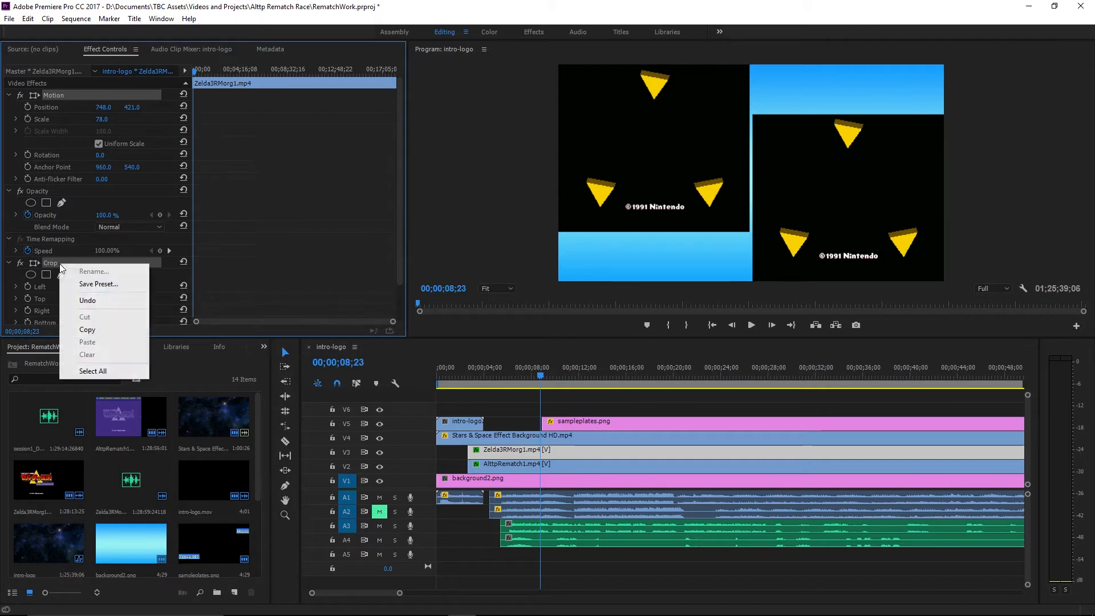
{"action": "left_click", "coordinate": [98, 284]}
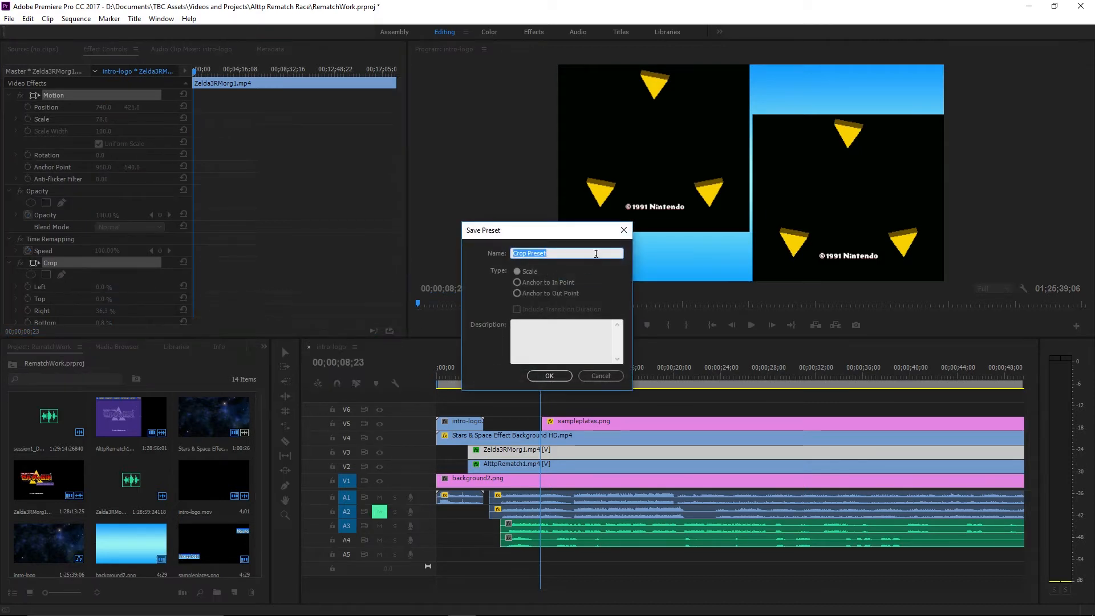
{"action": "type", "text": "Z3"}
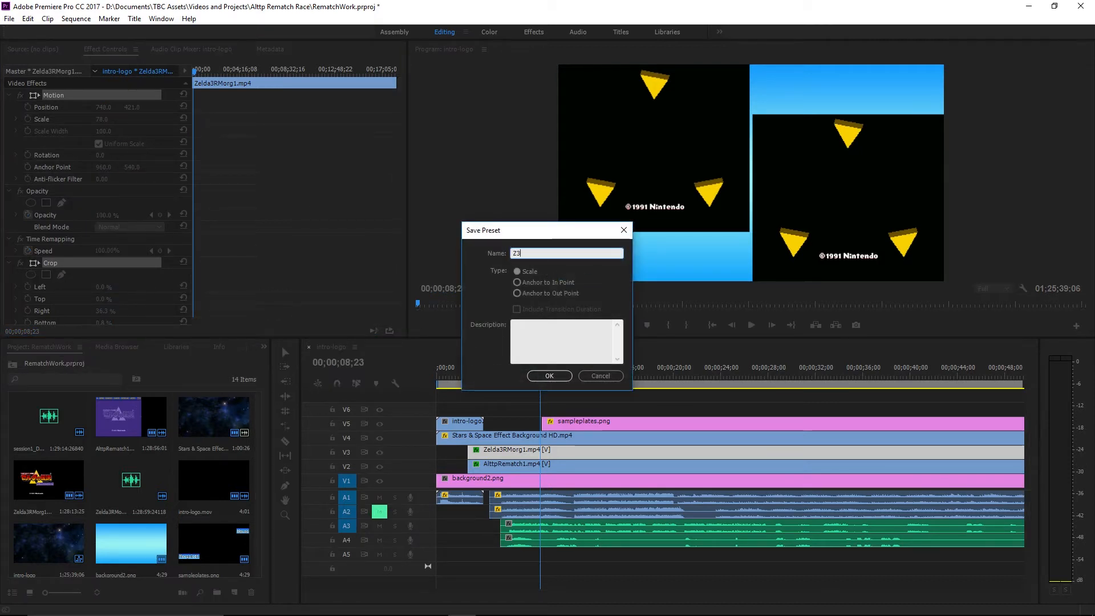
{"action": "type", "text": "RRRMorgC"}
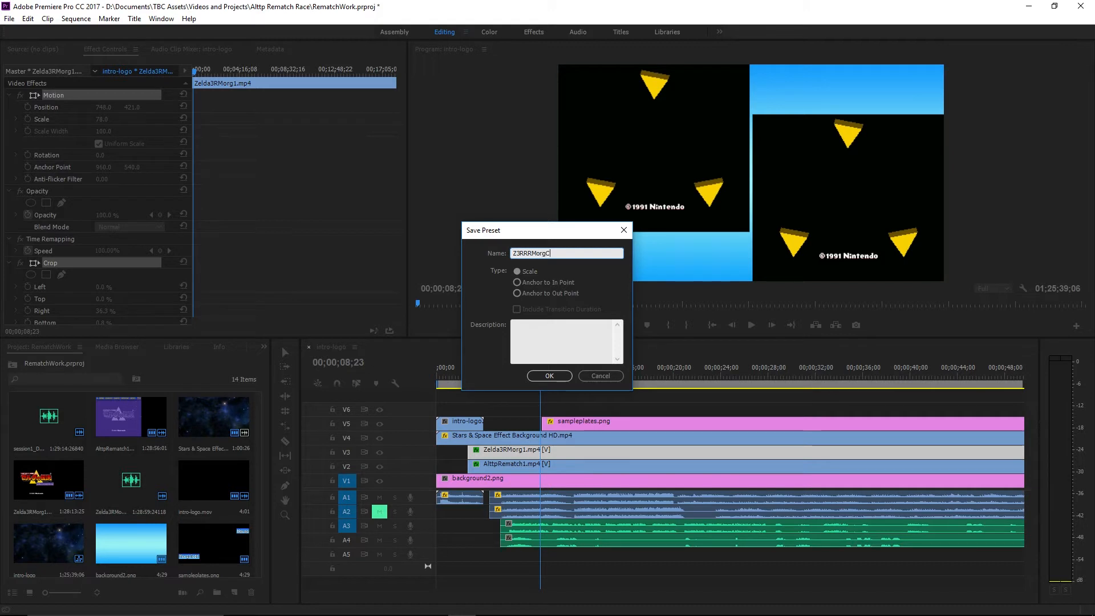
{"action": "type", "text": "rop"}
{"action": "left_click", "coordinate": [516, 282]}
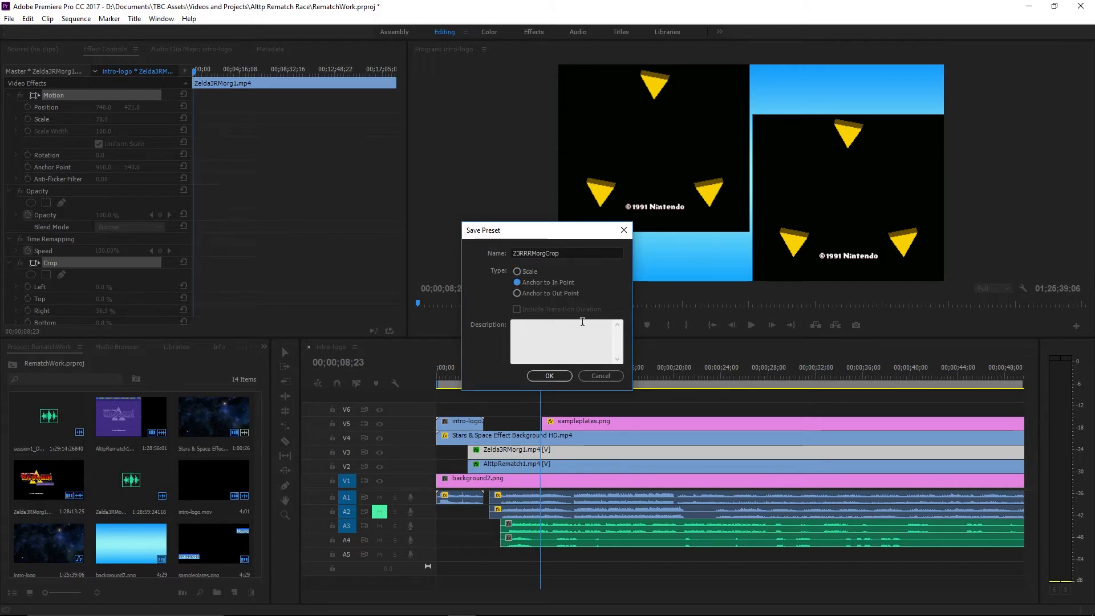
{"action": "left_click", "coordinate": [558, 376]}
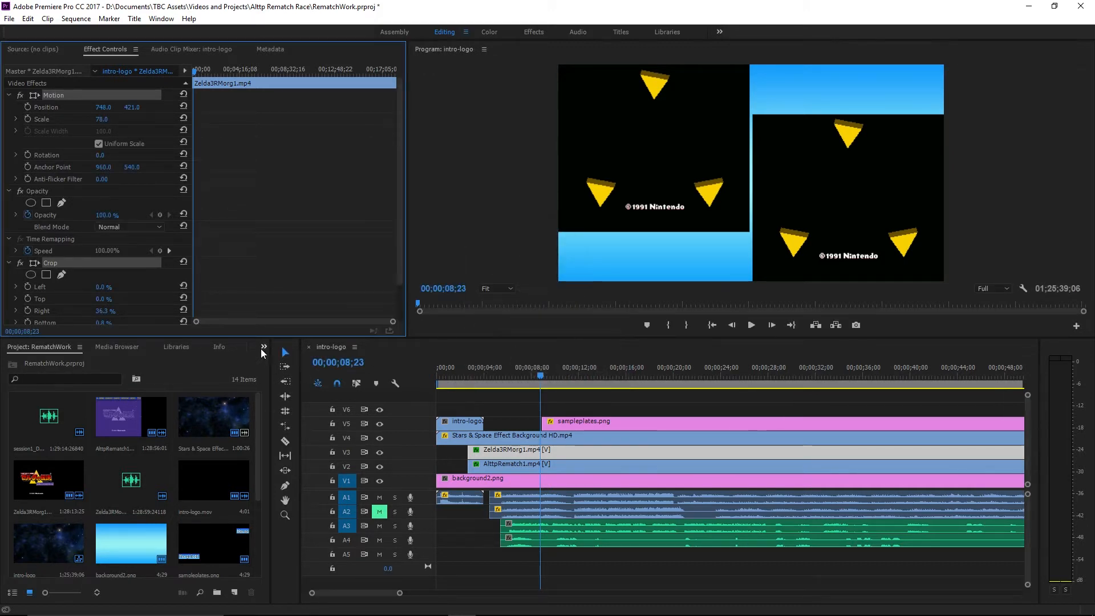
Look through the effect presets list to check for the newly saved crop presets.
{"action": "left_click", "coordinate": [264, 346]}
{"action": "left_click", "coordinate": [299, 425]}
{"action": "left_click", "coordinate": [13, 377]}
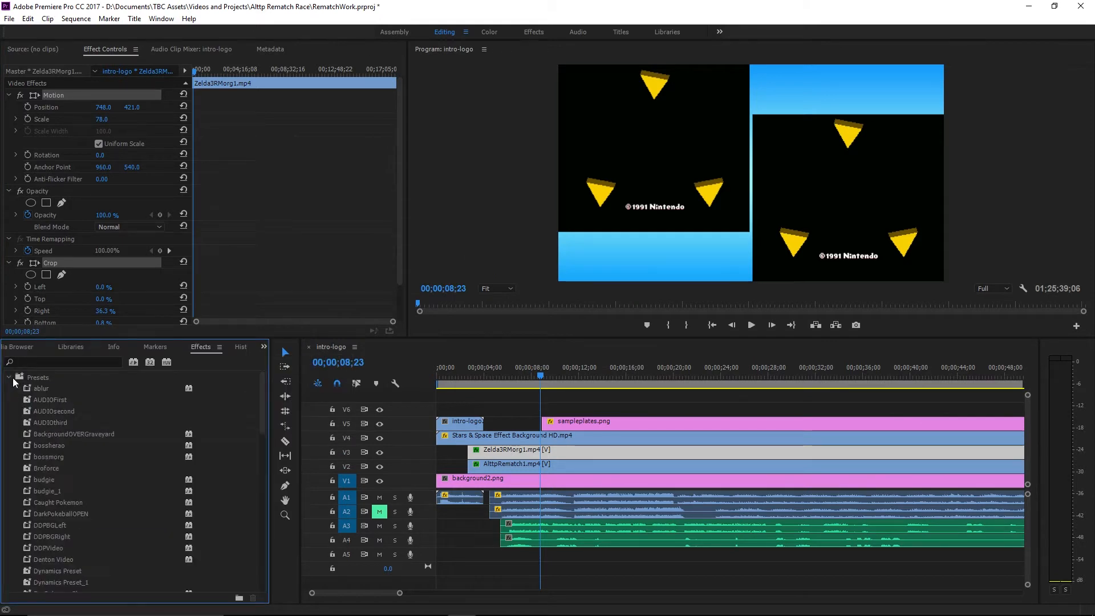
{"action": "scroll", "coordinate": [85, 436], "scroll_direction": "down", "scroll_amount": 1}
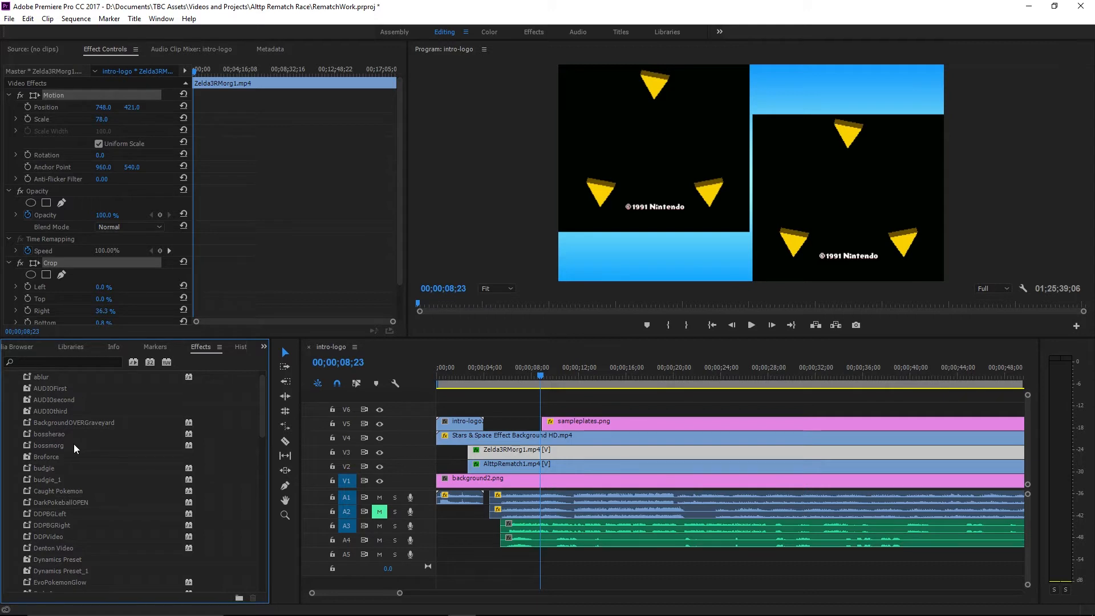
{"action": "scroll", "coordinate": [86, 446], "scroll_direction": "down", "scroll_amount": 2}
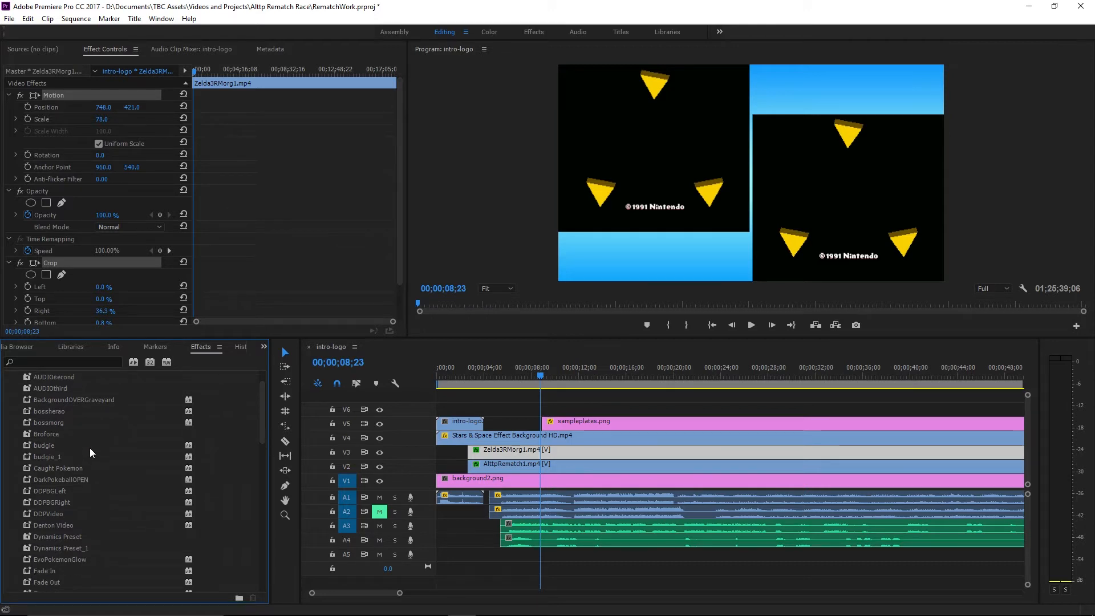
{"action": "scroll", "coordinate": [52, 437], "scroll_direction": "down", "scroll_amount": 3}
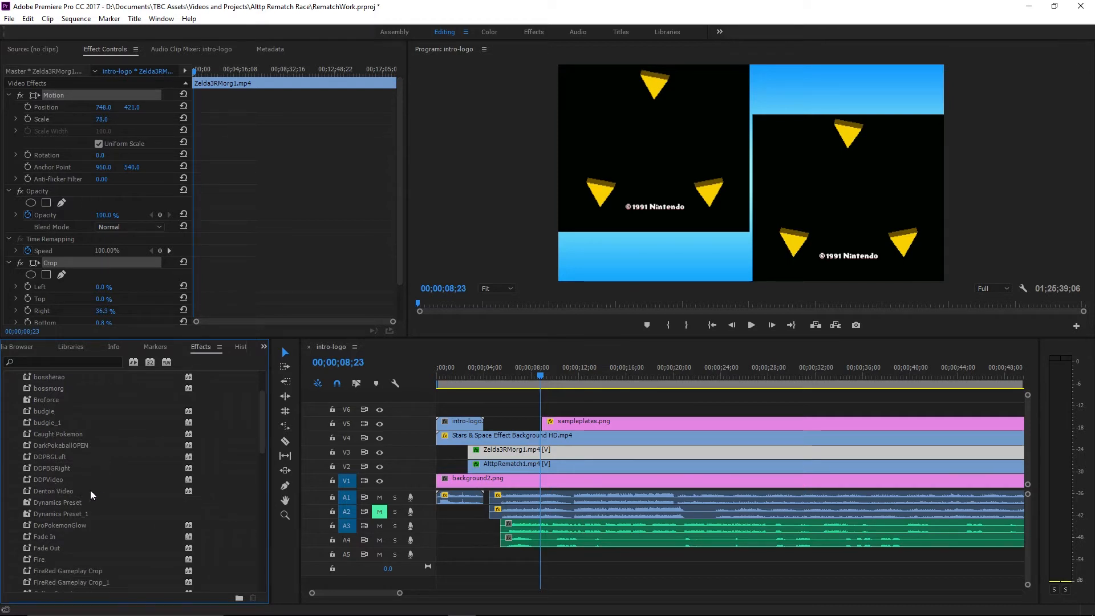
{"action": "left_click", "coordinate": [73, 491]}
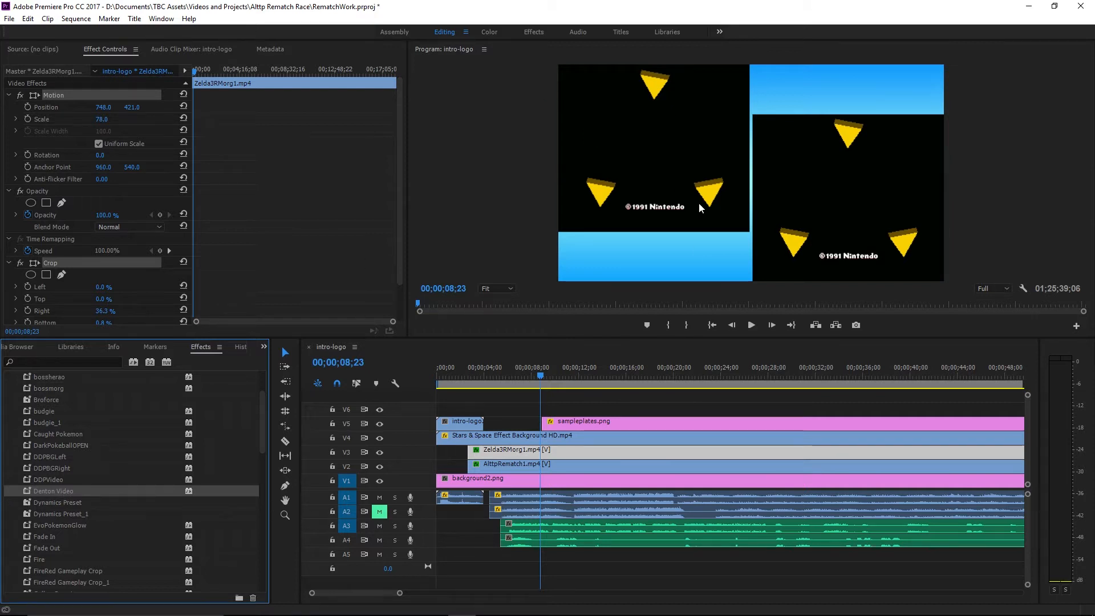
{"action": "scroll", "coordinate": [121, 529], "scroll_direction": "down", "scroll_amount": 5}
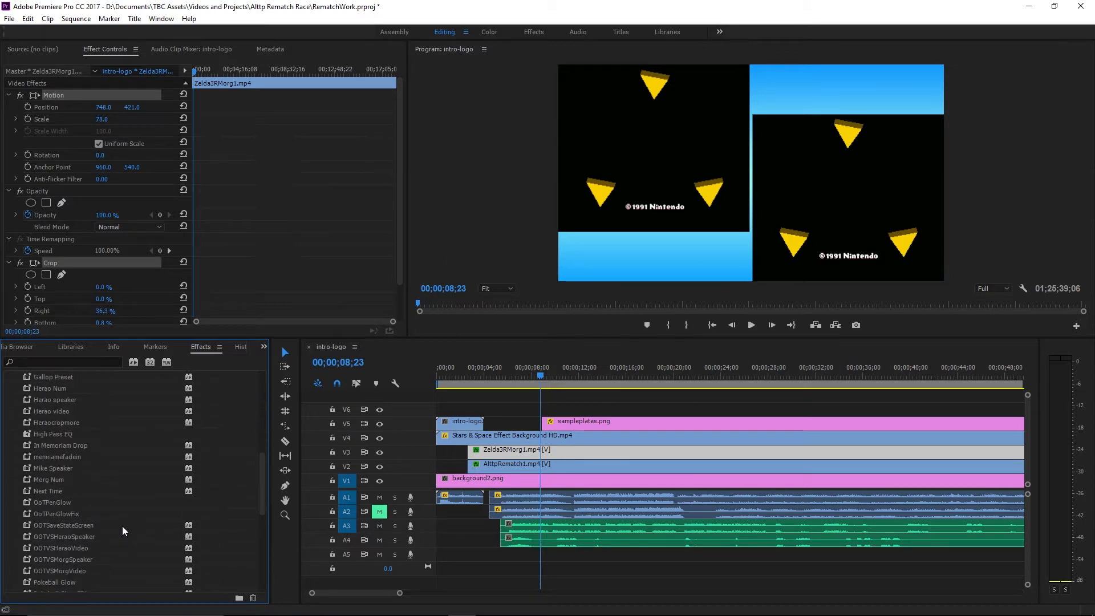
{"action": "scroll", "coordinate": [128, 525], "scroll_direction": "down", "scroll_amount": 2}
{"action": "scroll", "coordinate": [75, 446], "scroll_direction": "down", "scroll_amount": 10}
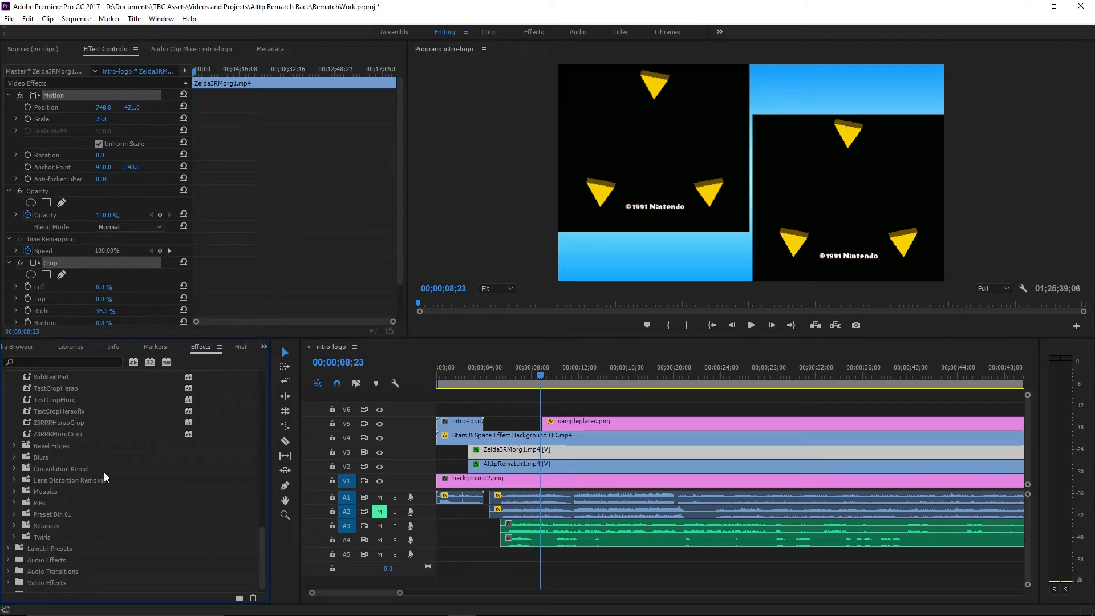
{"action": "scroll", "coordinate": [91, 429], "scroll_direction": "up", "scroll_amount": 10}
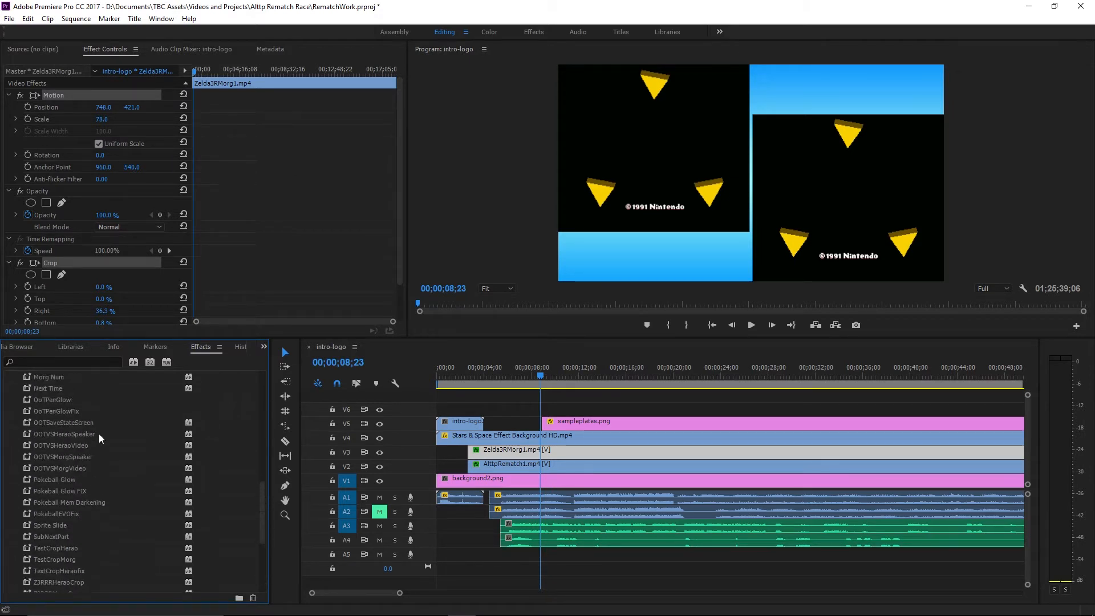
{"action": "scroll", "coordinate": [110, 446], "scroll_direction": "up", "scroll_amount": 10}
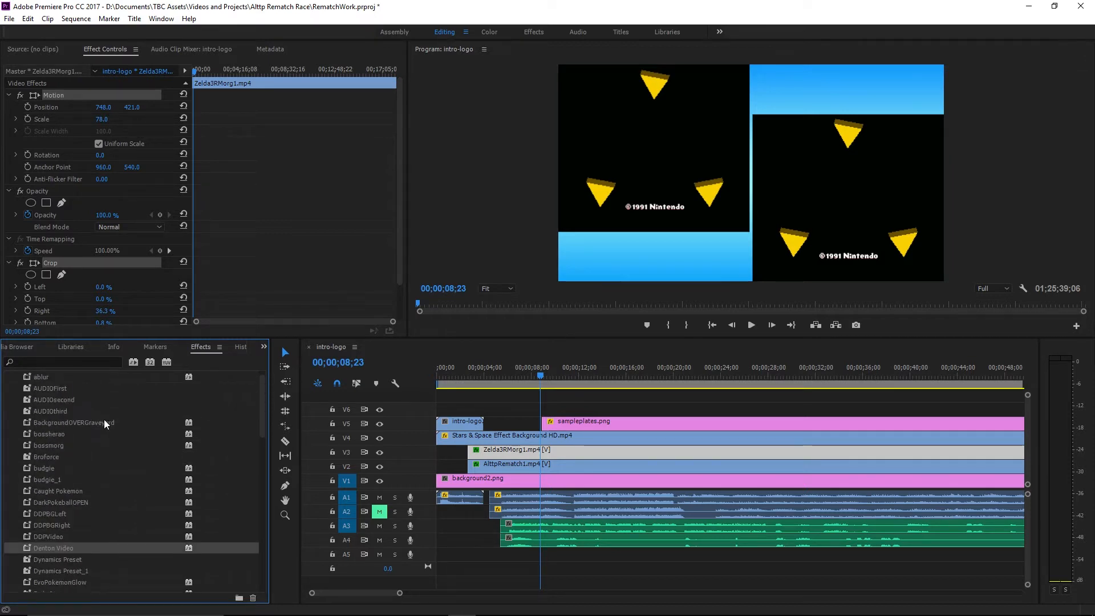
Close the RematchWork project without saving its changes and return to the SampleWF project.
{"action": "left_click", "coordinate": [9, 18]}
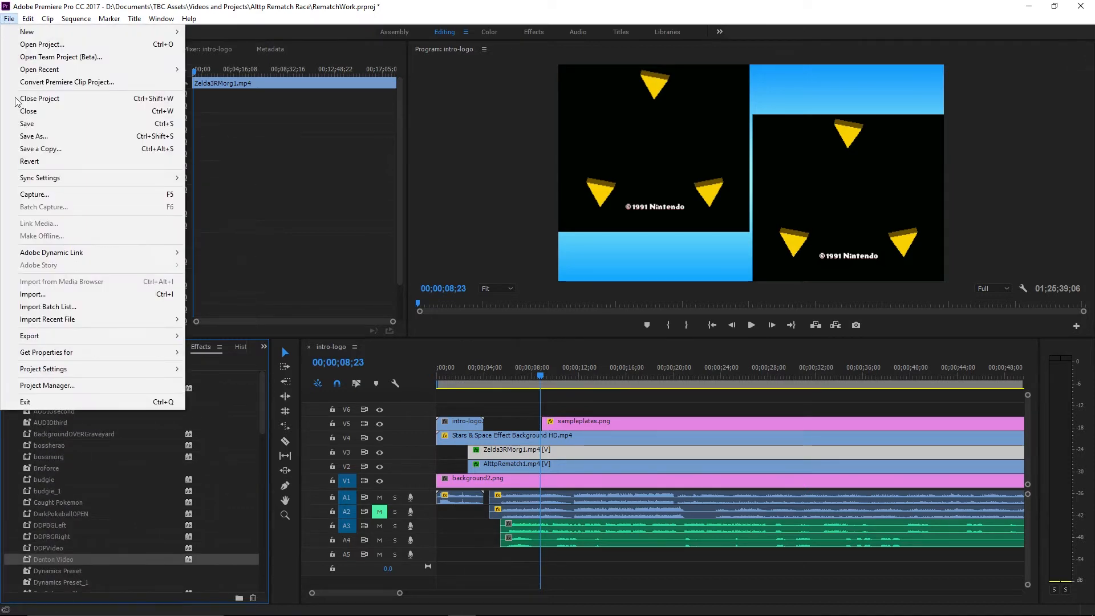
{"action": "left_click", "coordinate": [87, 101]}
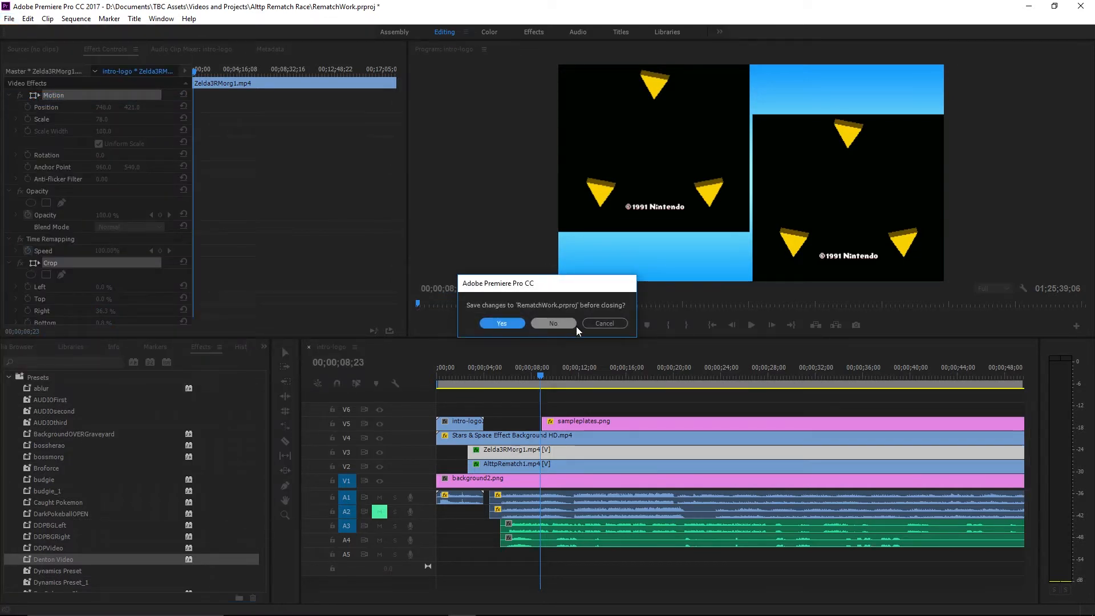
{"action": "left_click", "coordinate": [557, 321]}
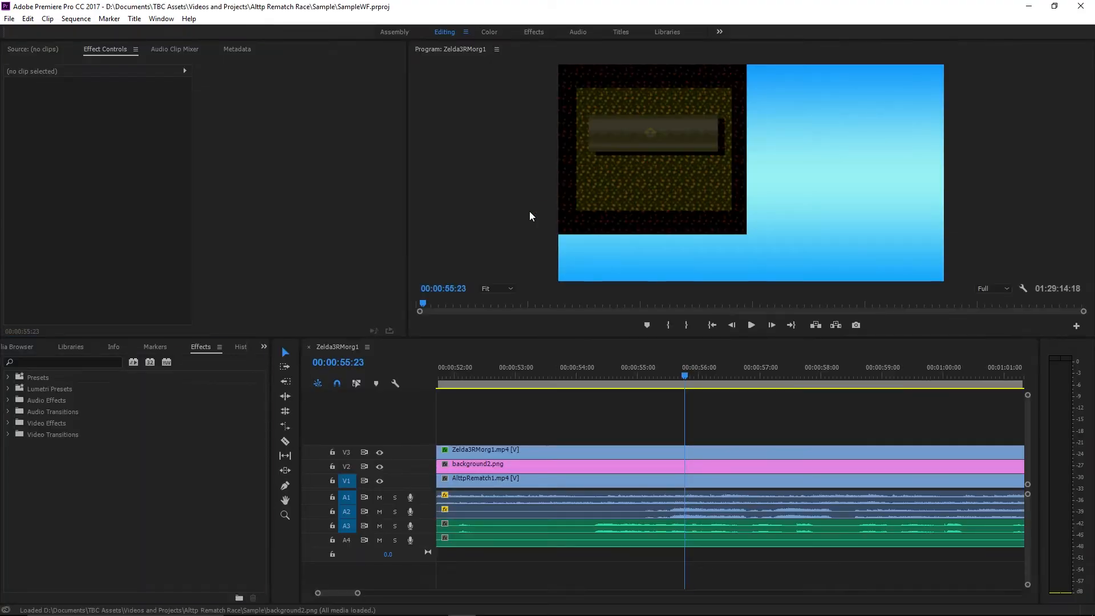
Move the AlttpRematch1.mp4 clip in the Zelda3RMorg1 sequence from V1 up to V2.
{"action": "scroll", "coordinate": [611, 428], "scroll_direction": "down", "scroll_amount": 5}
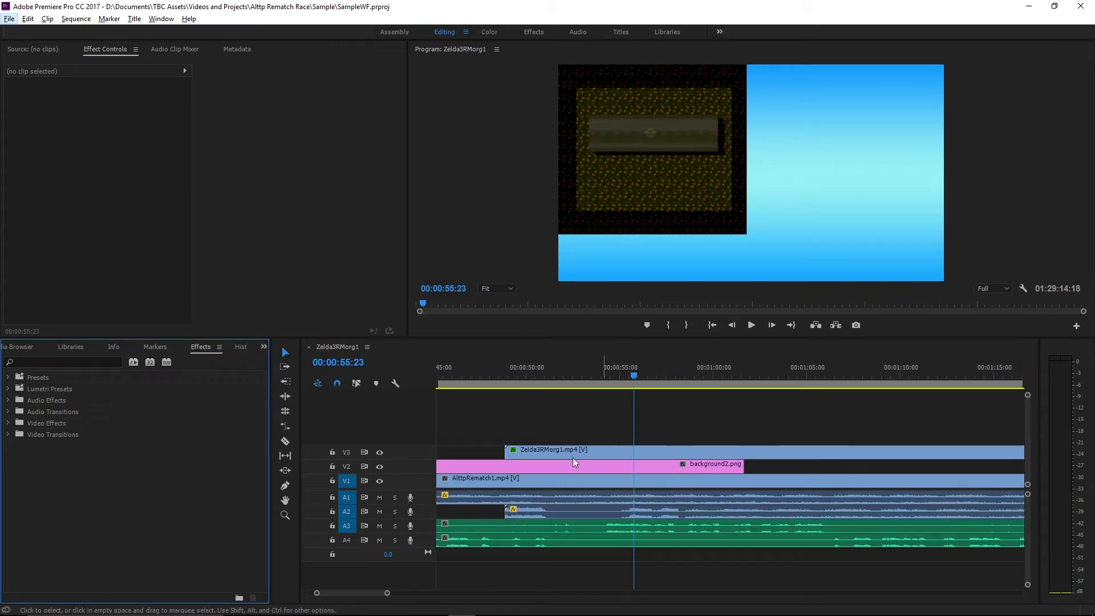
{"action": "left_click_drag", "start_coordinate": [562, 481], "coordinate": [562, 465]}
{"action": "scroll", "coordinate": [513, 473], "scroll_direction": "down", "scroll_amount": 5}
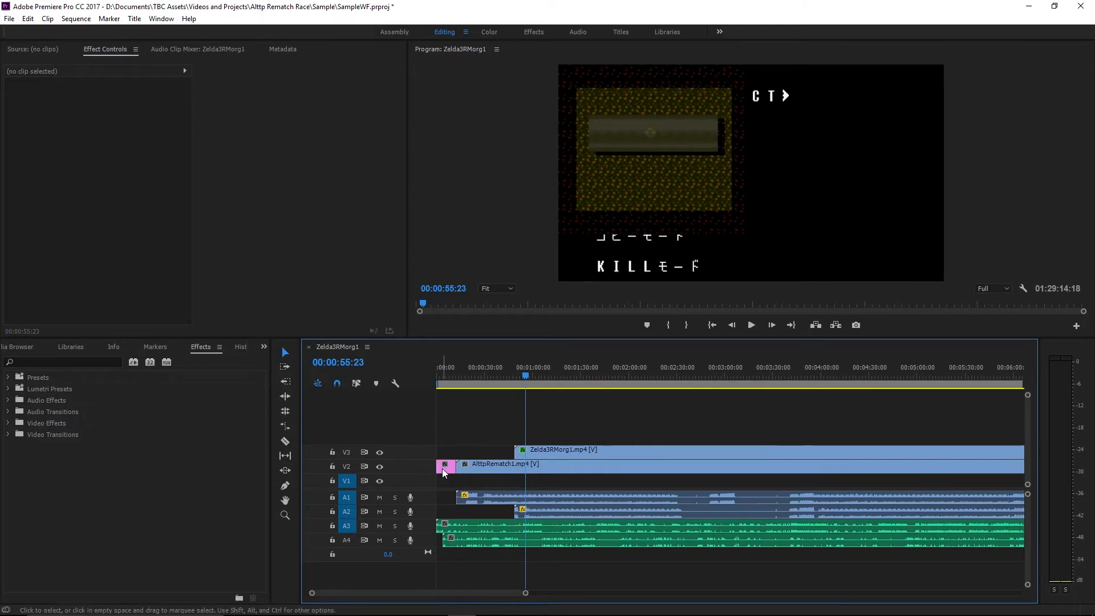
Move background2.png from V2 down to V1 and lengthen it so it runs underneath the gameplay clips.
{"action": "left_click_drag", "start_coordinate": [444, 467], "coordinate": [784, 495]}
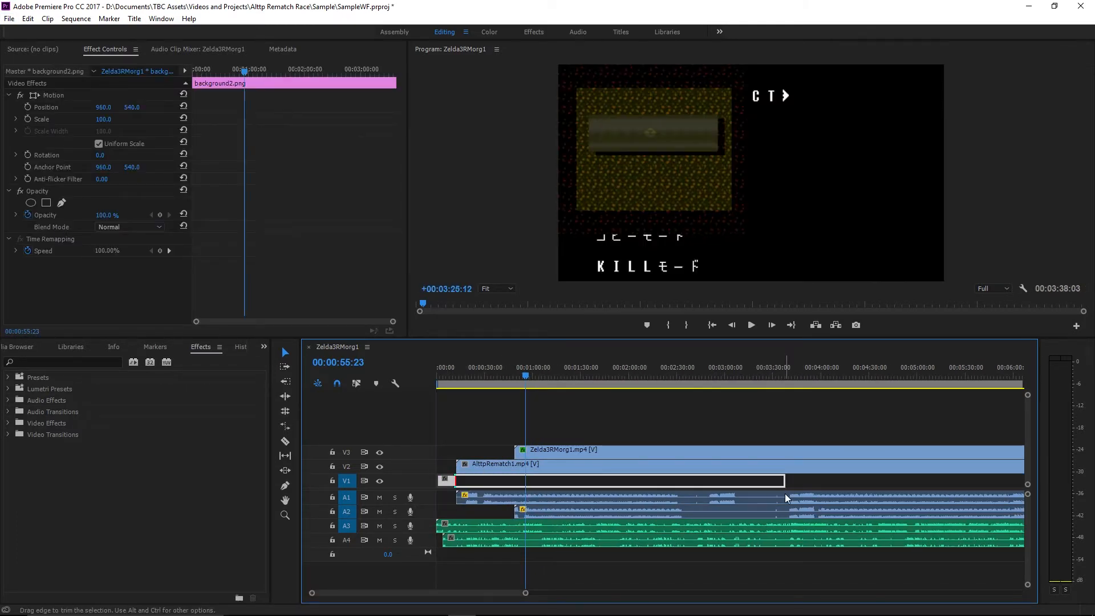
{"action": "scroll", "coordinate": [700, 497], "scroll_direction": "down", "scroll_amount": 3}
{"action": "scroll", "coordinate": [699, 494], "scroll_direction": "down", "scroll_amount": 6}
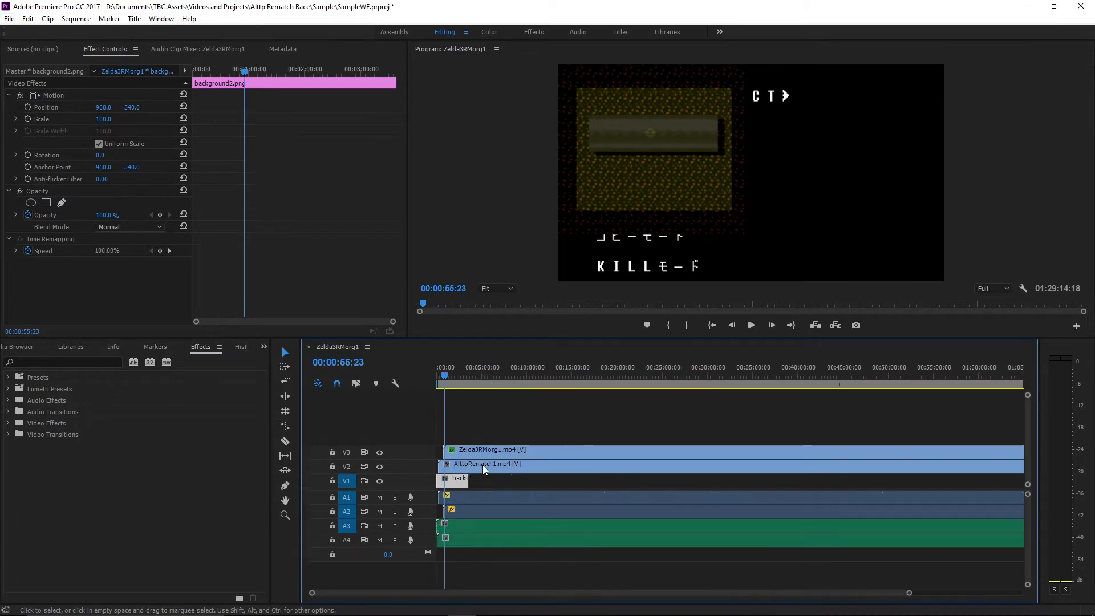
{"action": "scroll", "coordinate": [524, 413], "scroll_direction": "up", "scroll_amount": 3}
{"action": "left_click_drag", "start_coordinate": [524, 375], "coordinate": [205, 390]}
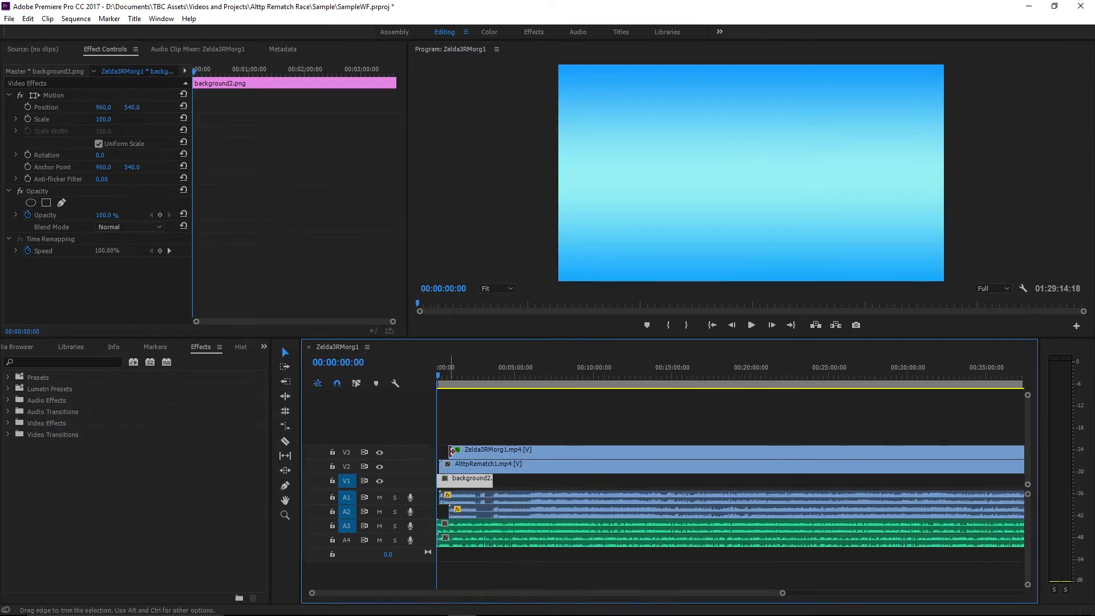
{"action": "scroll", "coordinate": [454, 471], "scroll_direction": "down", "scroll_amount": 3}
{"action": "left_click_drag", "start_coordinate": [461, 479], "coordinate": [596, 485]}
{"action": "scroll", "coordinate": [456, 395], "scroll_direction": "up", "scroll_amount": 6}
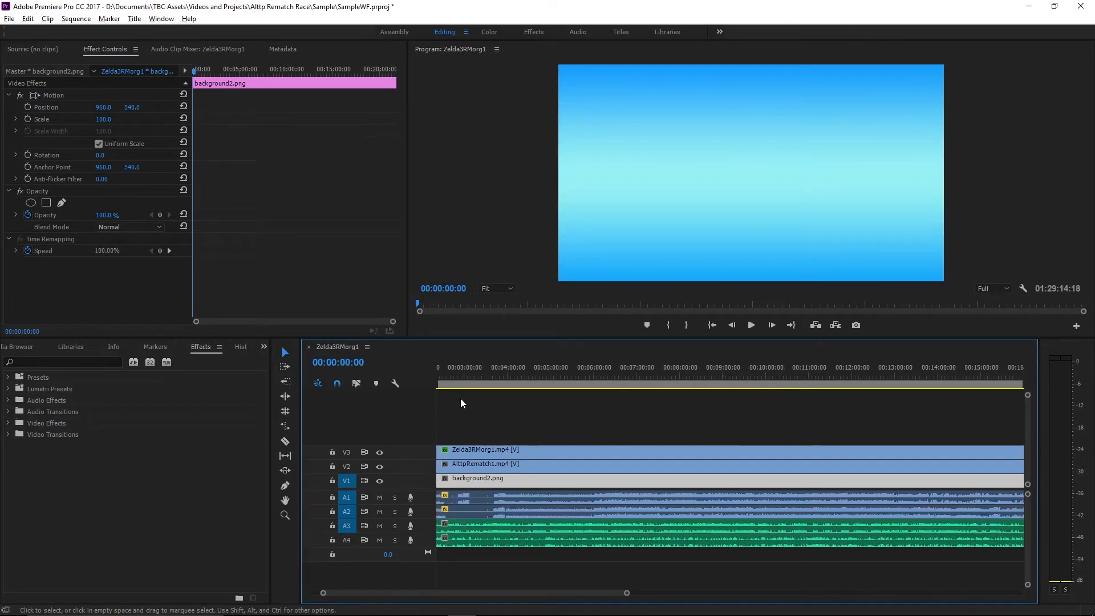
At 00:01:23:11, apply the Z3RRRHeraoCrop preset to AlttpRematch1.mp4 on V2 and the Z3RRRMorgCrop preset to Zelda3RMorg1.mp4 on V3.
{"action": "left_click_drag", "start_coordinate": [446, 592], "coordinate": [416, 595]}
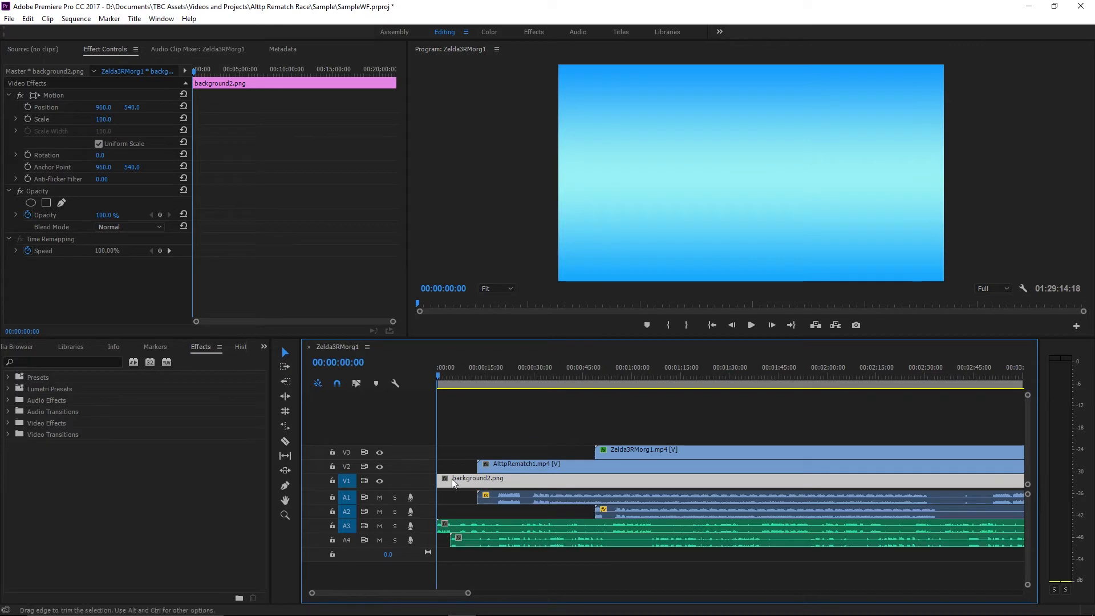
{"action": "left_click", "coordinate": [644, 373]}
{"action": "left_click", "coordinate": [621, 374]}
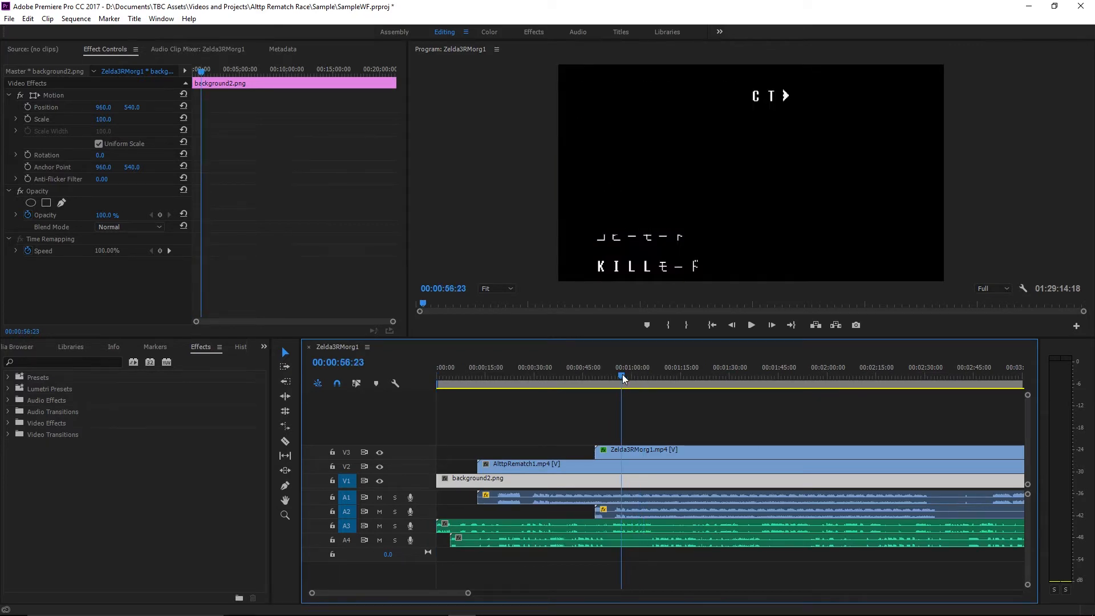
{"action": "left_click", "coordinate": [661, 378]}
{"action": "left_click", "coordinate": [708, 382]}
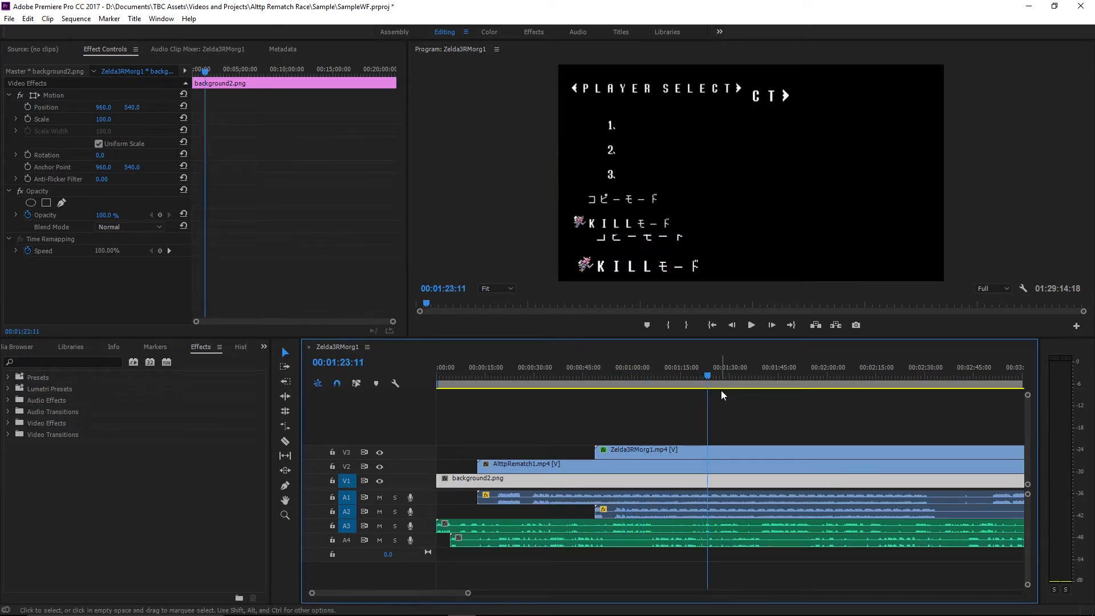
{"action": "left_click", "coordinate": [542, 427]}
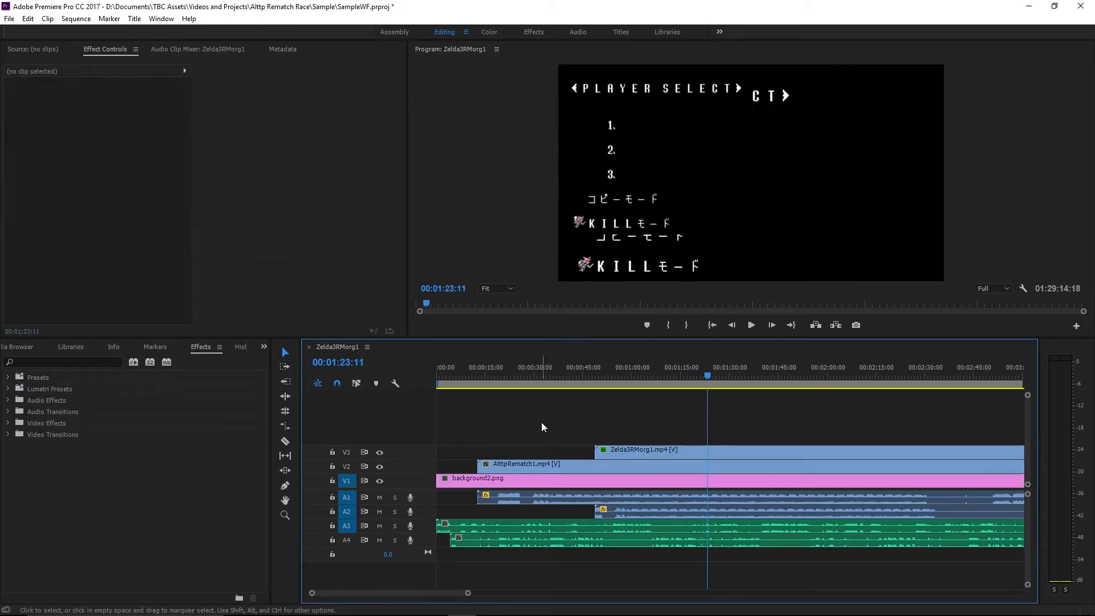
{"action": "left_click", "coordinate": [655, 469]}
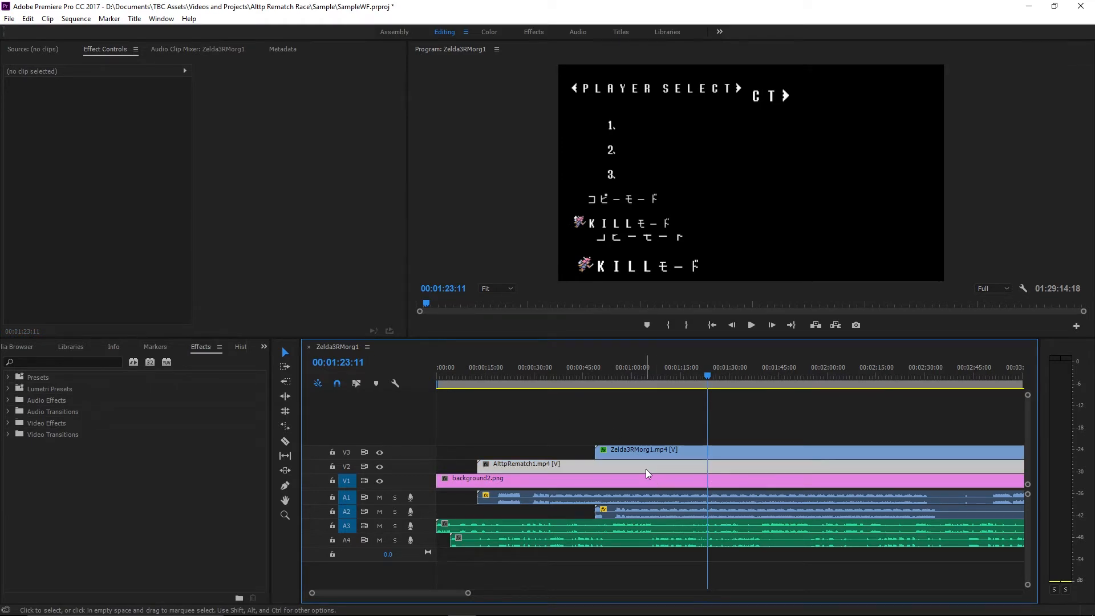
{"action": "left_click", "coordinate": [14, 379]}
{"action": "scroll", "coordinate": [118, 409], "scroll_direction": "down", "scroll_amount": 10}
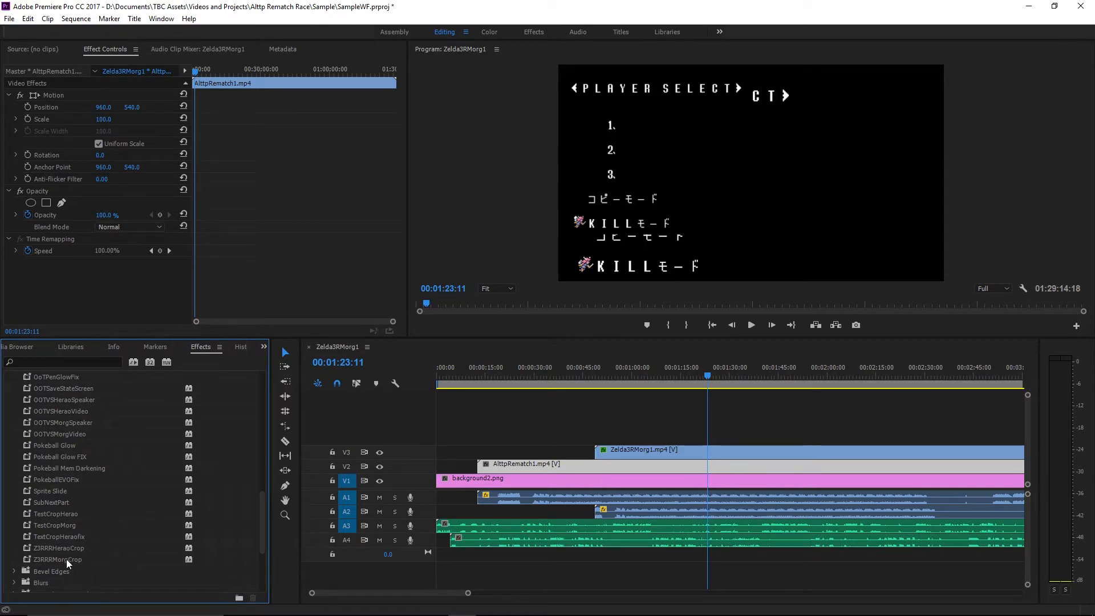
{"action": "left_click_drag", "start_coordinate": [51, 544], "coordinate": [546, 466]}
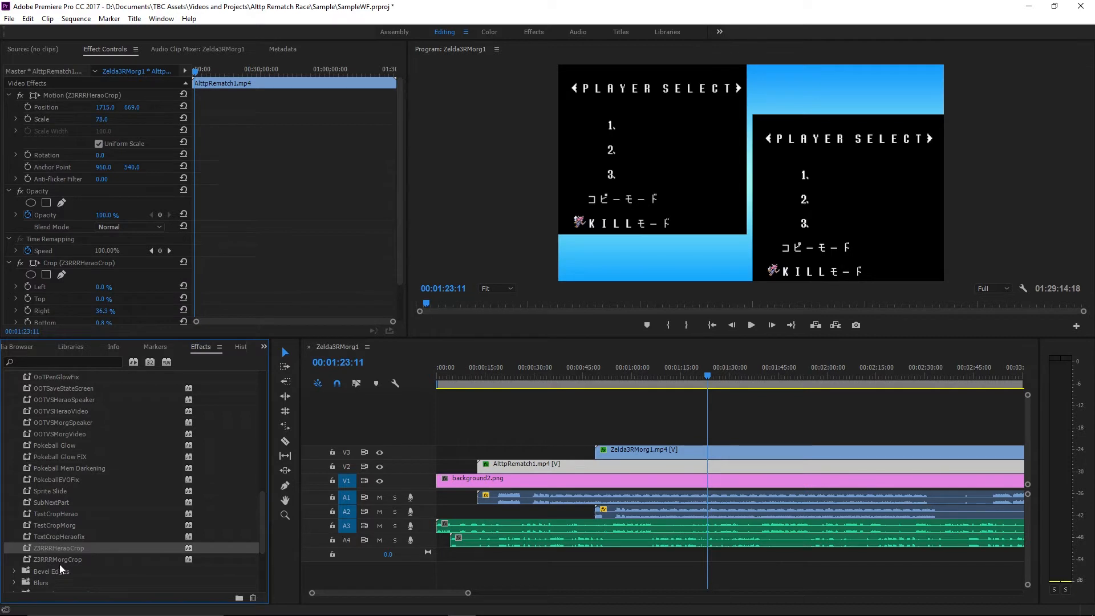
{"action": "left_click_drag", "start_coordinate": [57, 559], "coordinate": [782, 454]}
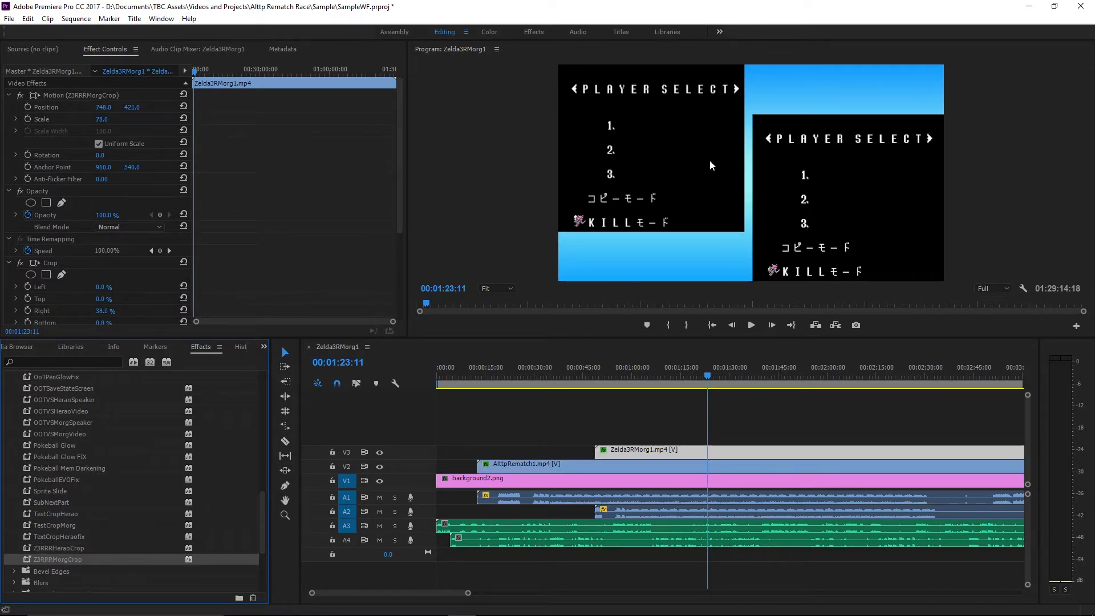
Play the sequence around the player select screens, starting again from 00:00:54:02, to check how the two recordings line up.
{"action": "left_click", "coordinate": [645, 367]}
{"action": "left_click", "coordinate": [750, 333]}
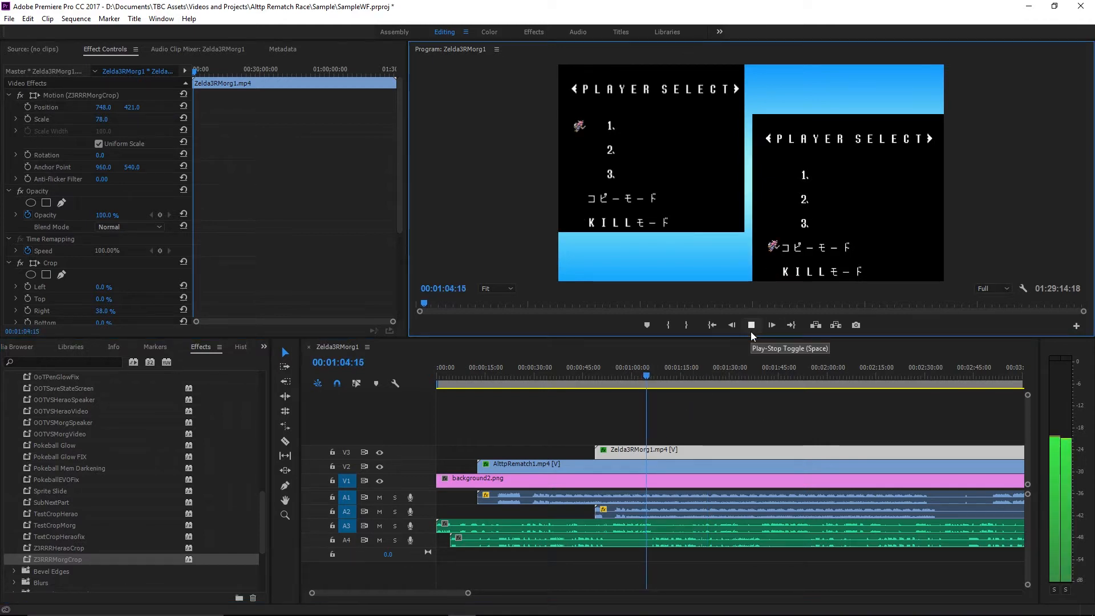
{"action": "left_click_drag", "start_coordinate": [628, 374], "coordinate": [611, 374]}
{"action": "key", "text": "equal"}
{"action": "key", "text": "equal"}
{"action": "key", "text": "equal"}
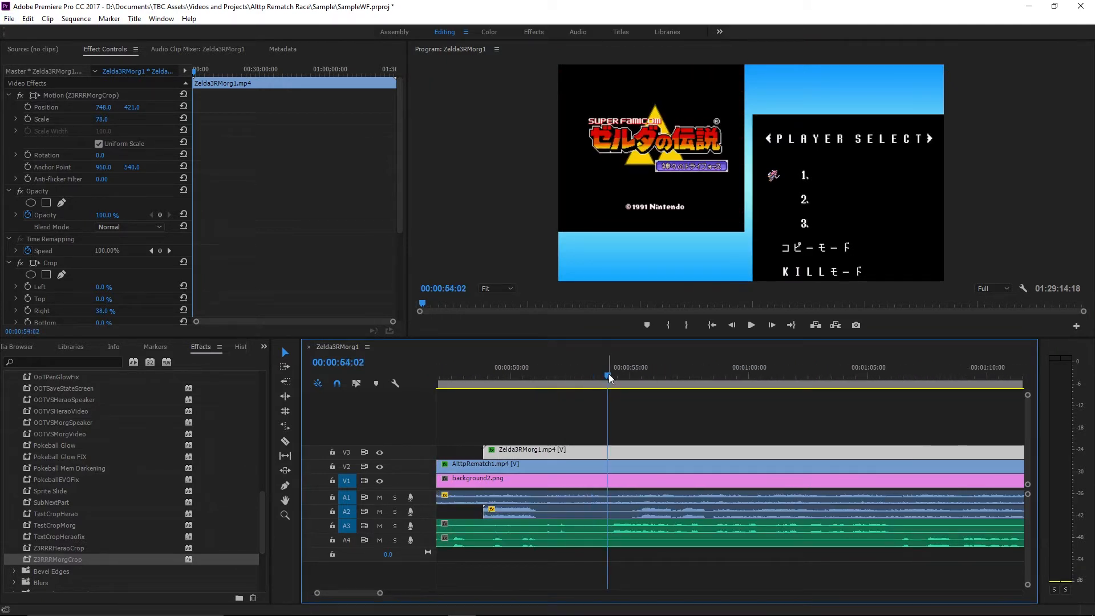
{"action": "left_click", "coordinate": [753, 325]}
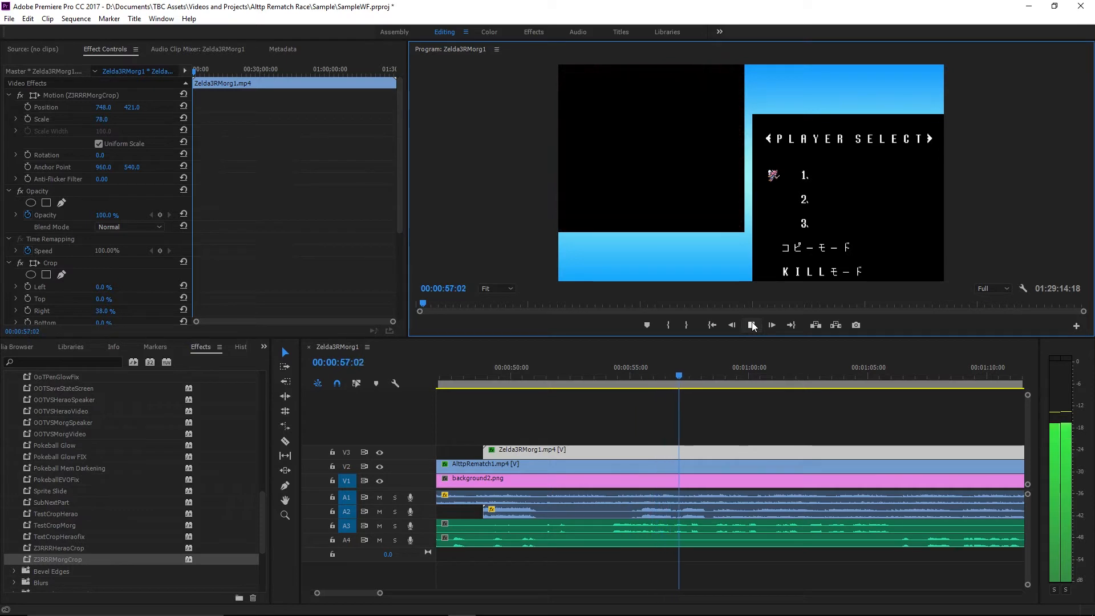
{"action": "left_click", "coordinate": [752, 324]}
Trim the starts of the two commentary clips on A3 and A4 to 00:00:57:18, where the speech on A3 begins.
{"action": "scroll", "coordinate": [677, 467], "scroll_direction": "up", "scroll_amount": 4}
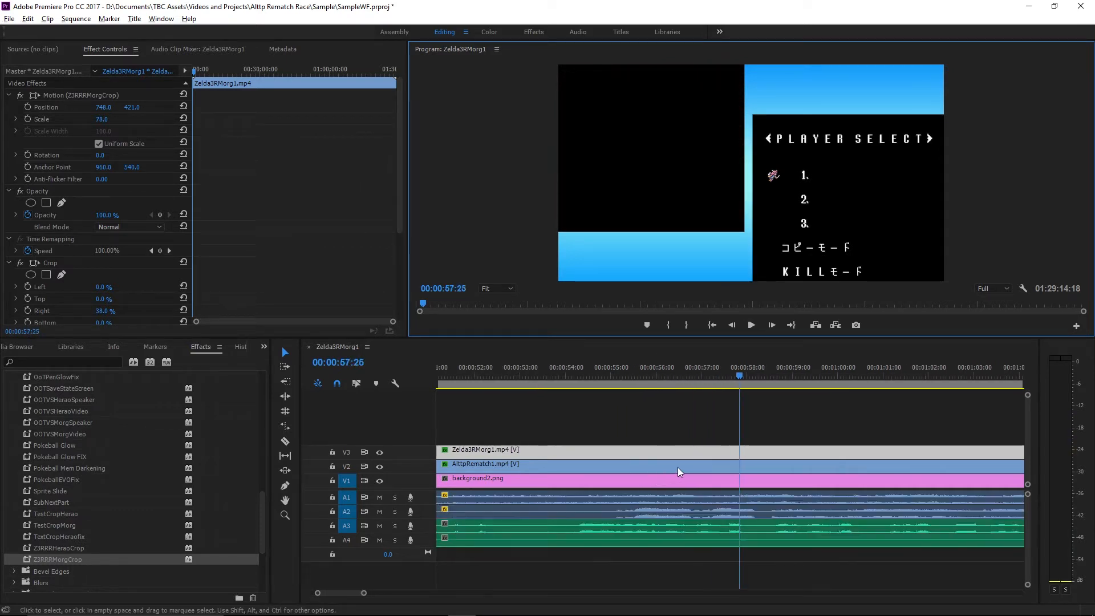
{"action": "mouse_move", "coordinate": [717, 378]}
{"action": "left_mouse_down"}
{"action": "mouse_move", "coordinate": [732, 378]}
{"action": "mouse_move", "coordinate": [712, 381]}
{"action": "left_mouse_up"}
{"action": "left_click", "coordinate": [718, 514]}
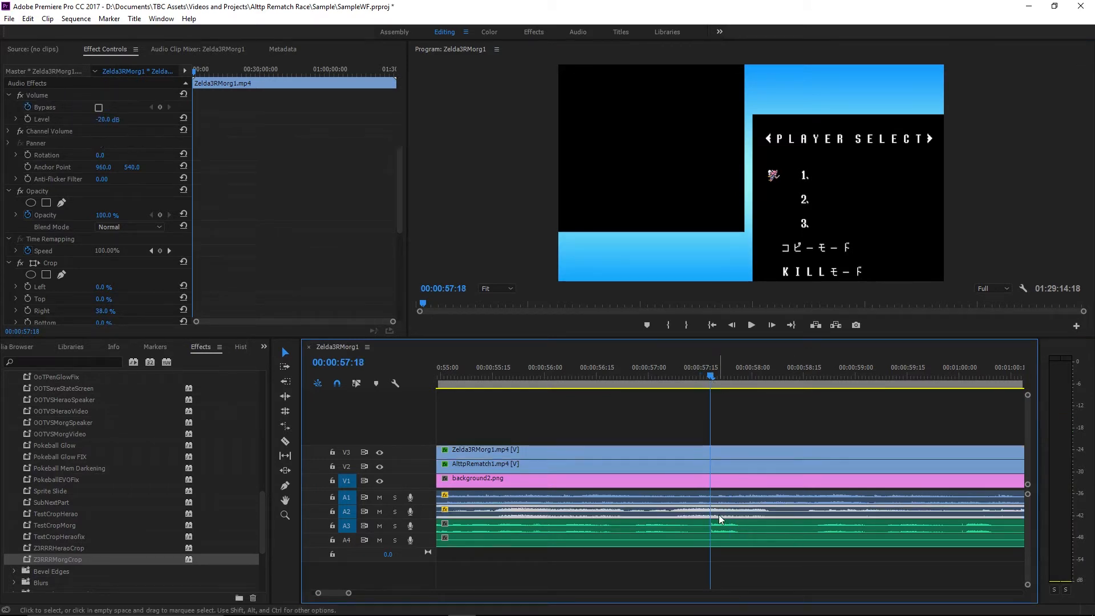
{"action": "left_click", "coordinate": [724, 524]}
{"action": "scroll", "coordinate": [583, 514], "scroll_direction": "down", "scroll_amount": 4}
{"action": "scroll", "coordinate": [583, 514], "scroll_direction": "down", "scroll_amount": 5}
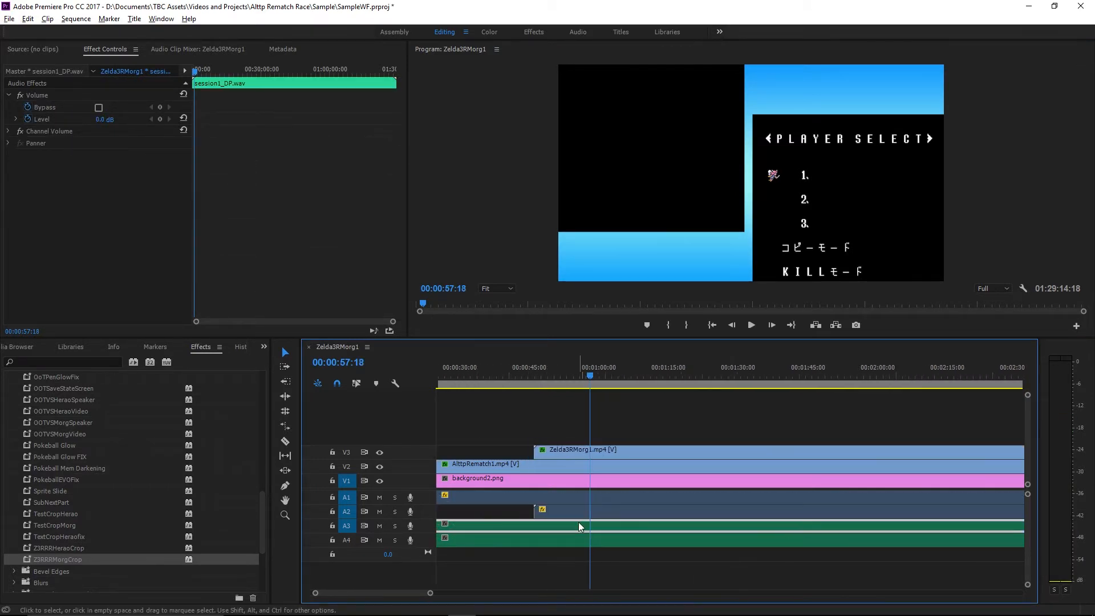
{"action": "left_click_drag", "start_coordinate": [440, 531], "coordinate": [539, 530]}
{"action": "left_click_drag", "start_coordinate": [442, 545], "coordinate": [538, 543]}
{"action": "scroll", "coordinate": [539, 412], "scroll_direction": "up", "scroll_amount": 10}
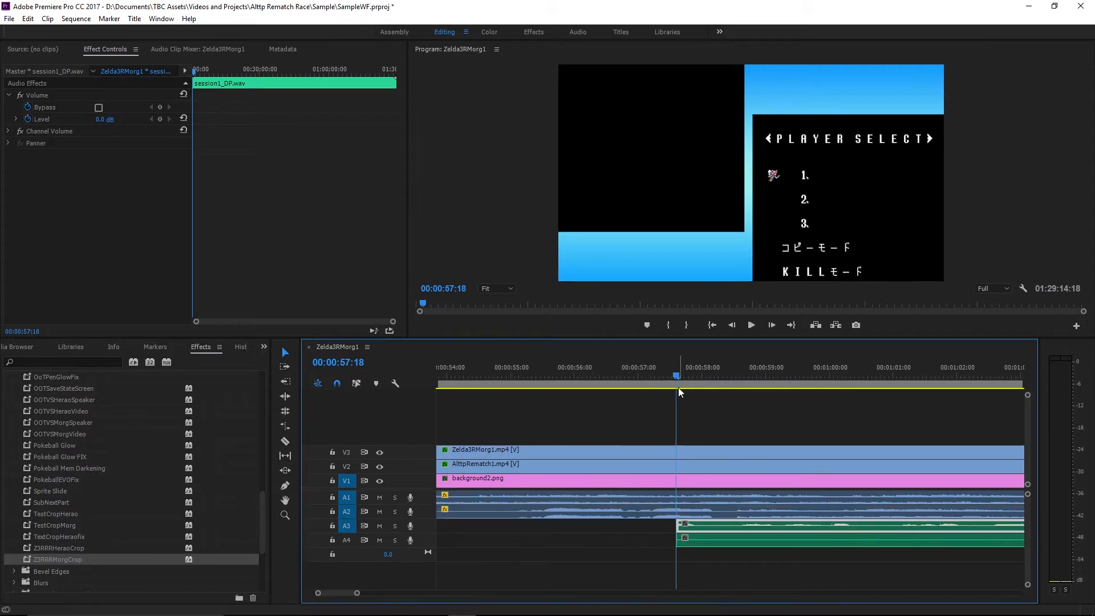
Place the playhead at 00:00:57:27, the exact frame where the AlttpRematch1.mp4 cursor moves to slot 2.
{"action": "left_click_drag", "start_coordinate": [673, 374], "coordinate": [692, 378]}
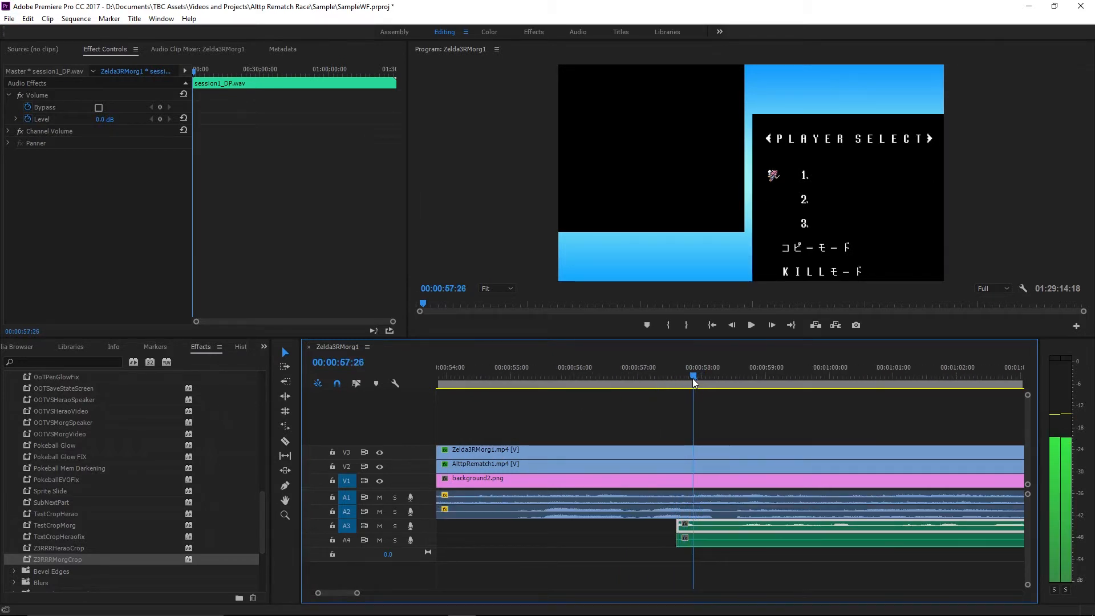
{"action": "left_click", "coordinate": [770, 326]}
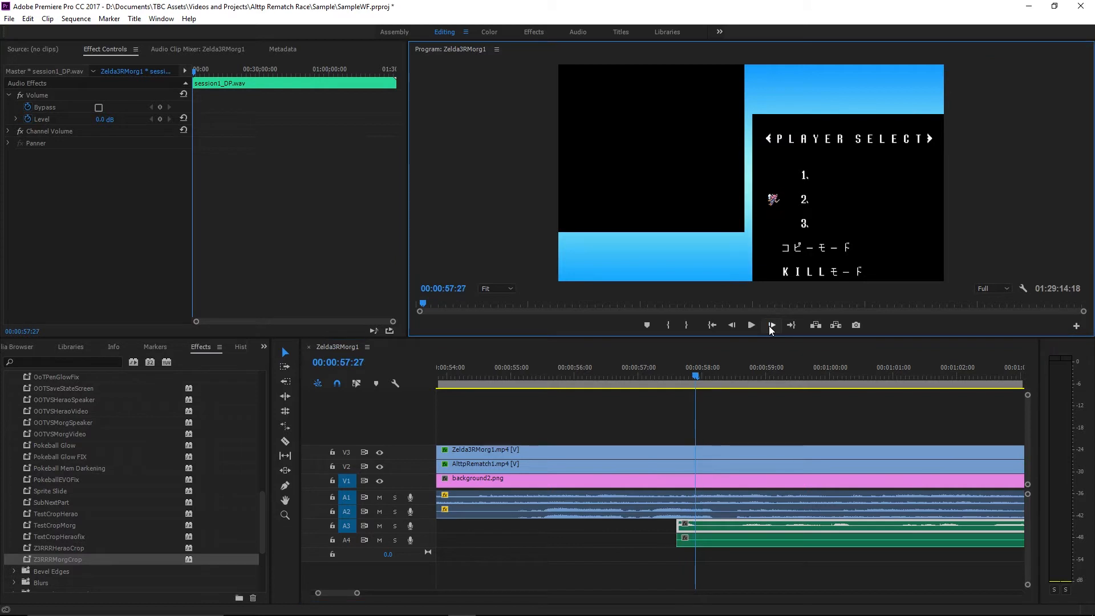
{"action": "left_click", "coordinate": [732, 325]}
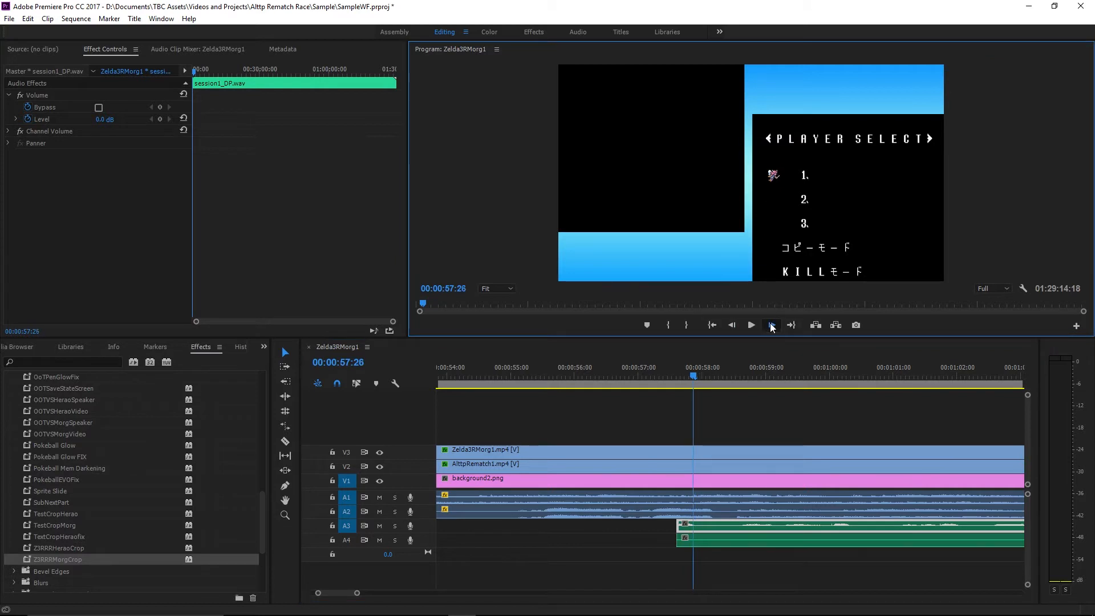
{"action": "left_click", "coordinate": [771, 326]}
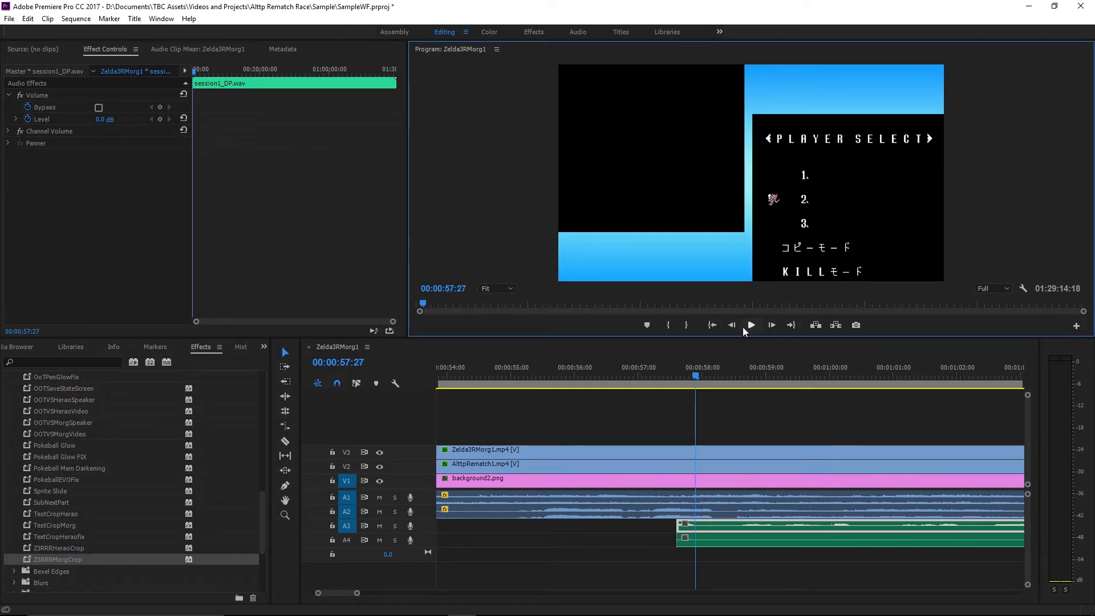
{"action": "left_click", "coordinate": [732, 325]}
{"action": "left_click", "coordinate": [772, 326]}
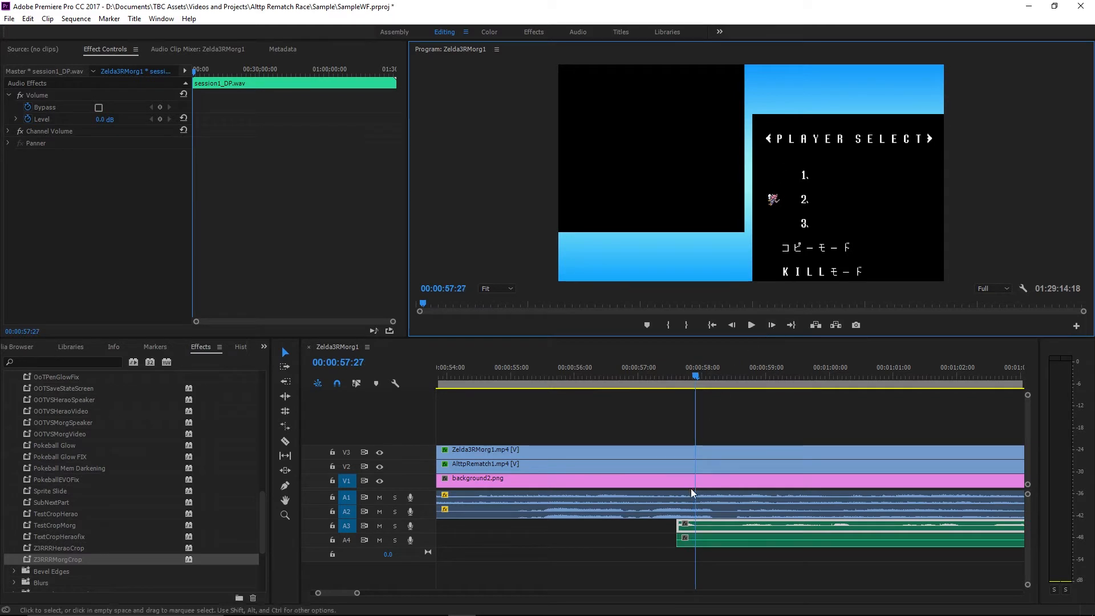
Split AlttpRematch1.mp4 and its audio at 00:00:57:27 and delete the part before the cut.
{"action": "left_click", "coordinate": [588, 502]}
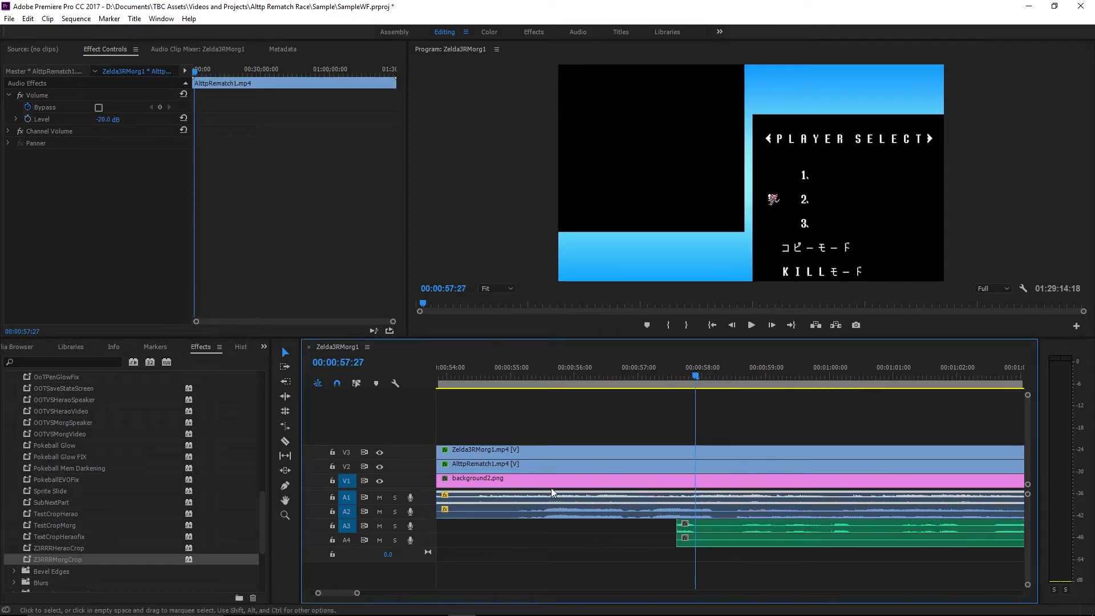
{"action": "left_click", "coordinate": [467, 465], "text": "shift"}
{"action": "scroll", "coordinate": [487, 508], "scroll_direction": "down", "scroll_amount": 4}
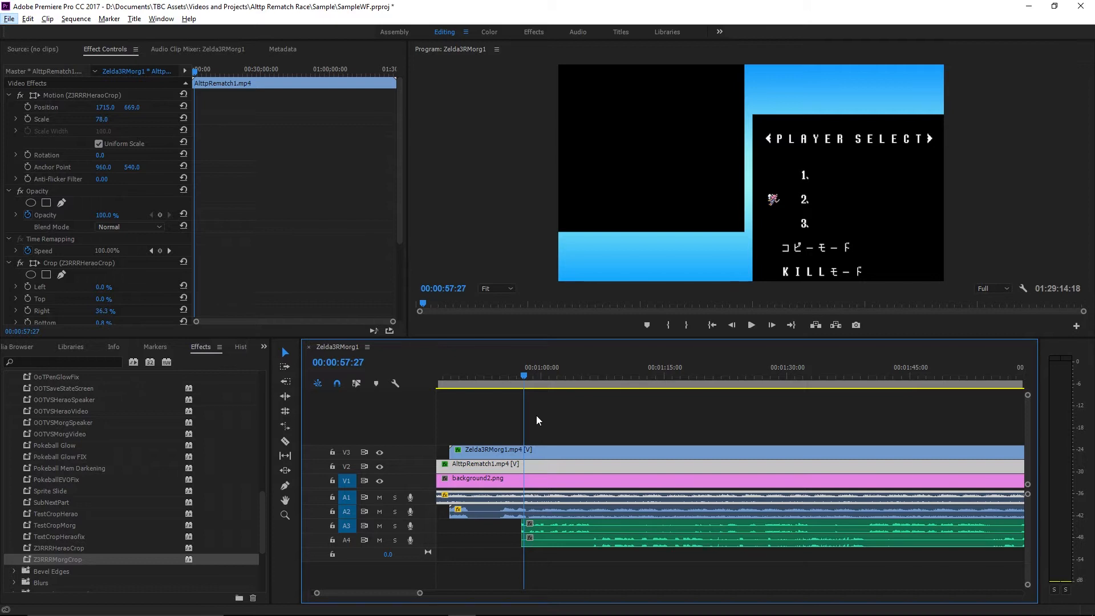
{"action": "key", "text": "alt"}
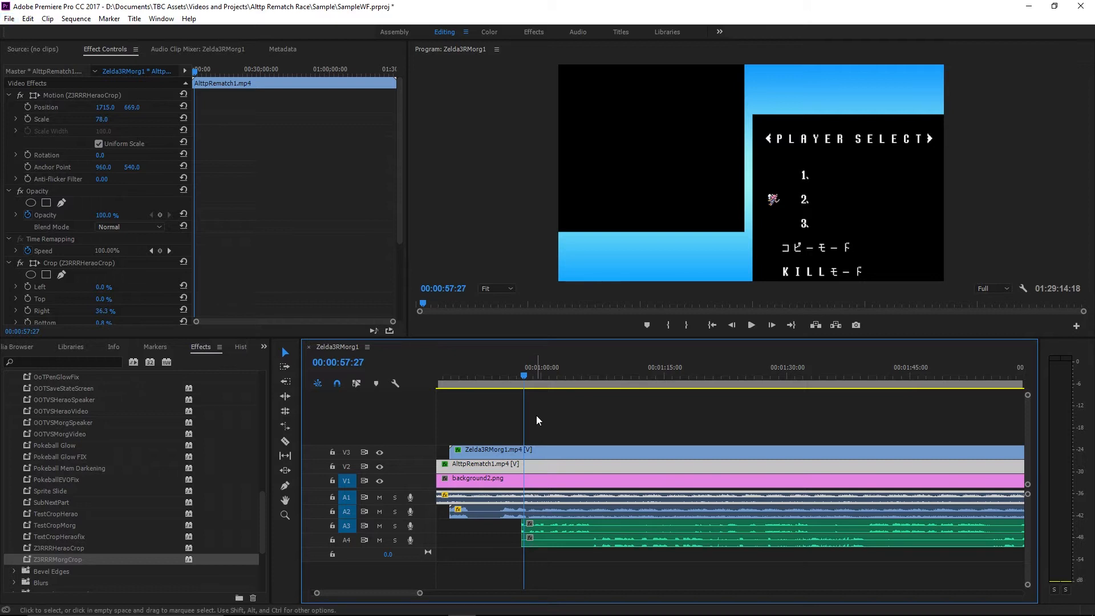
{"action": "left_click", "coordinate": [536, 415]}
{"action": "left_click", "coordinate": [539, 465]}
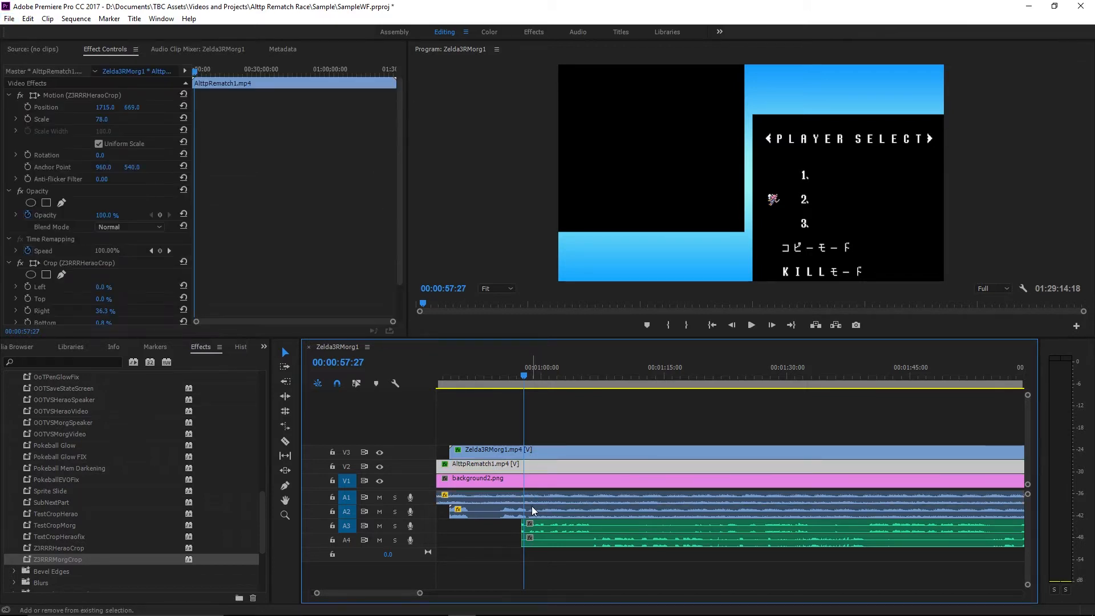
{"action": "key", "text": "ctrl+k"}
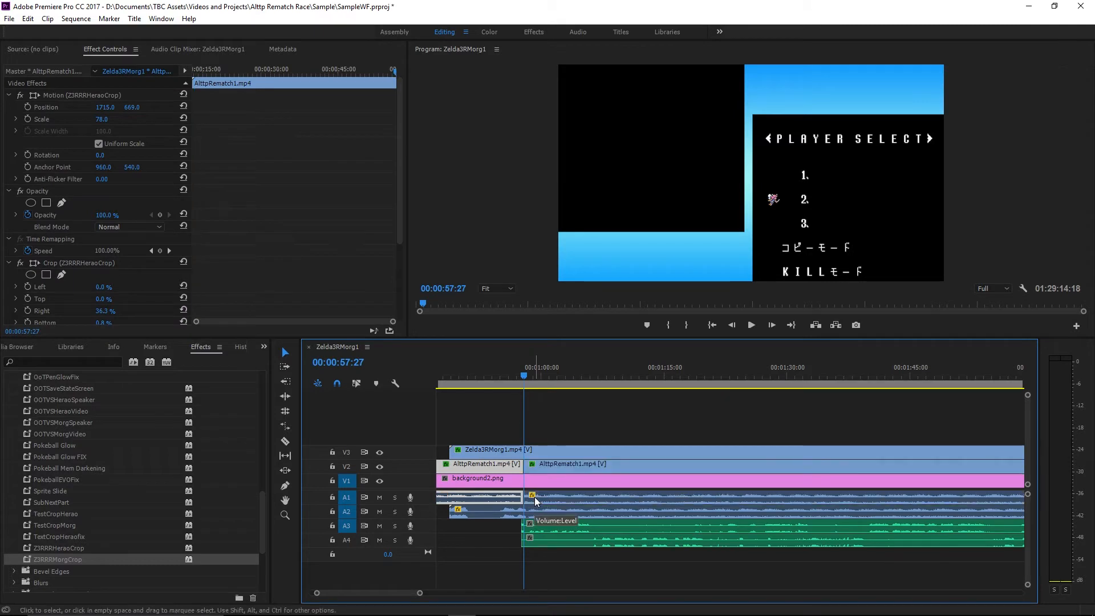
{"action": "key", "text": "Delete"}
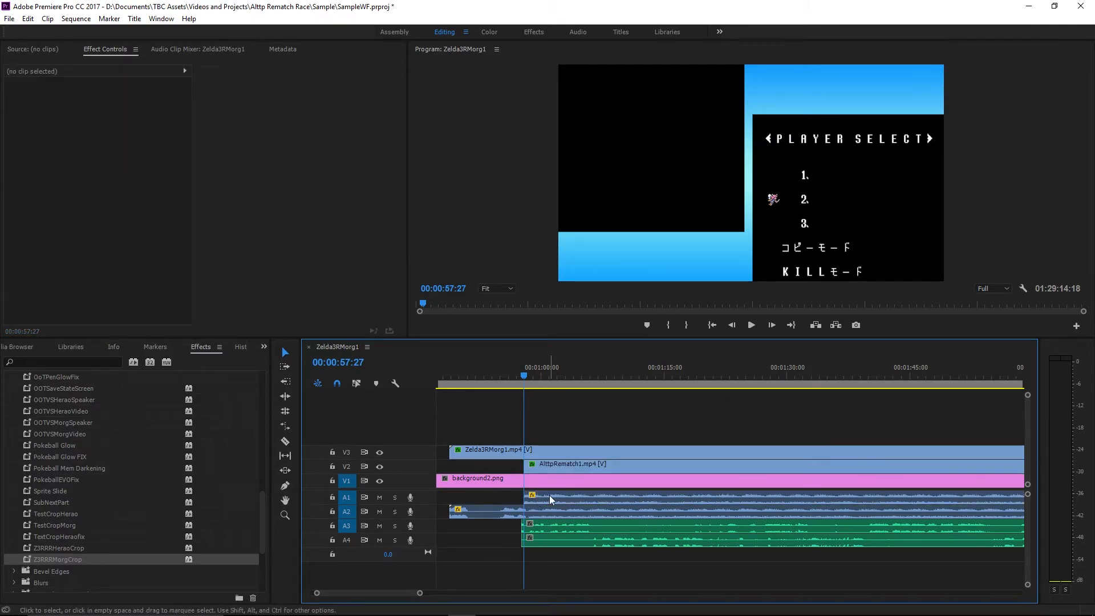
Move the remaining AlttpRematch1.mp4 clip and its audio earlier so they start together with the commentary clips on A3 and A4.
{"action": "key", "text": "equal"}
{"action": "key", "text": "equal"}
{"action": "left_click", "coordinate": [532, 468]}
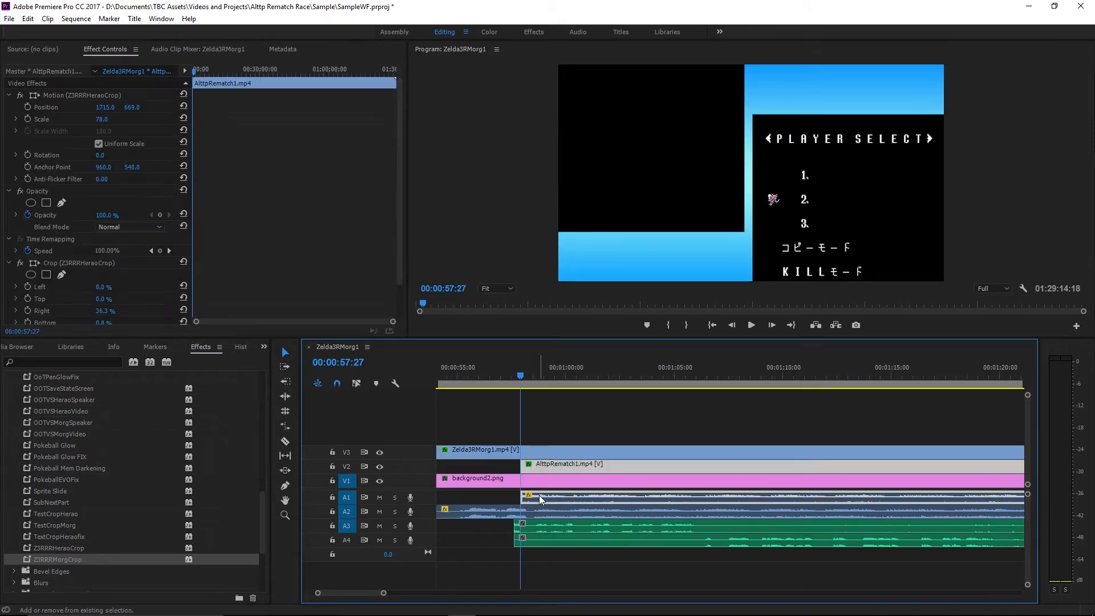
{"action": "key", "text": "equal"}
{"action": "key", "text": "equal"}
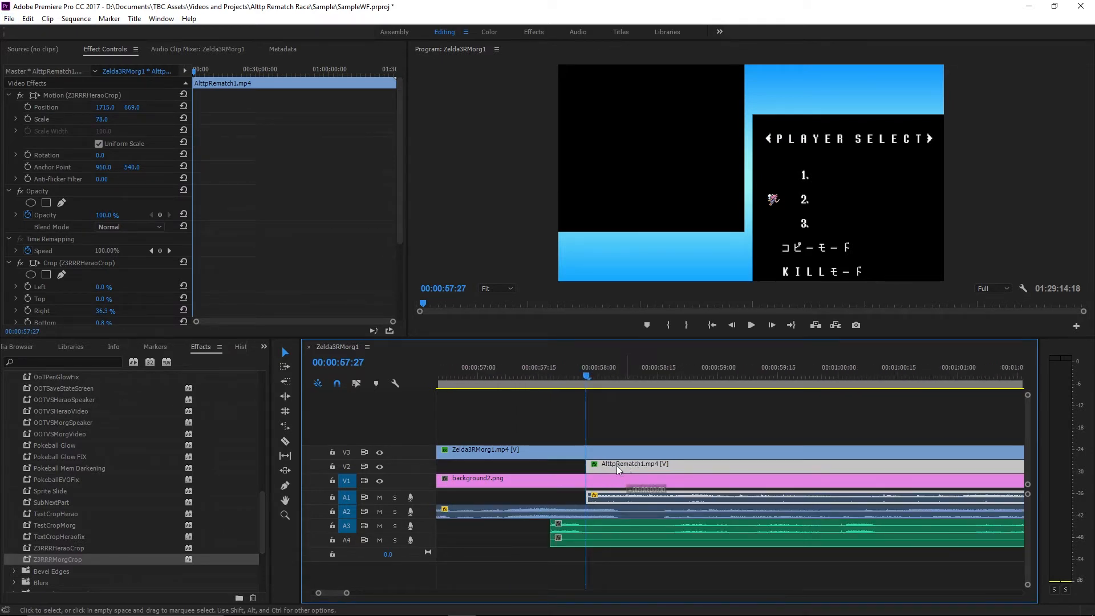
{"action": "left_click_drag", "start_coordinate": [622, 466], "coordinate": [586, 464]}
Play the sequence from 00:00:57:17 in an enlarged preview to check the AlttpRematch1.mp4 timing against the other recording.
{"action": "left_click_drag", "start_coordinate": [586, 378], "coordinate": [546, 378]}
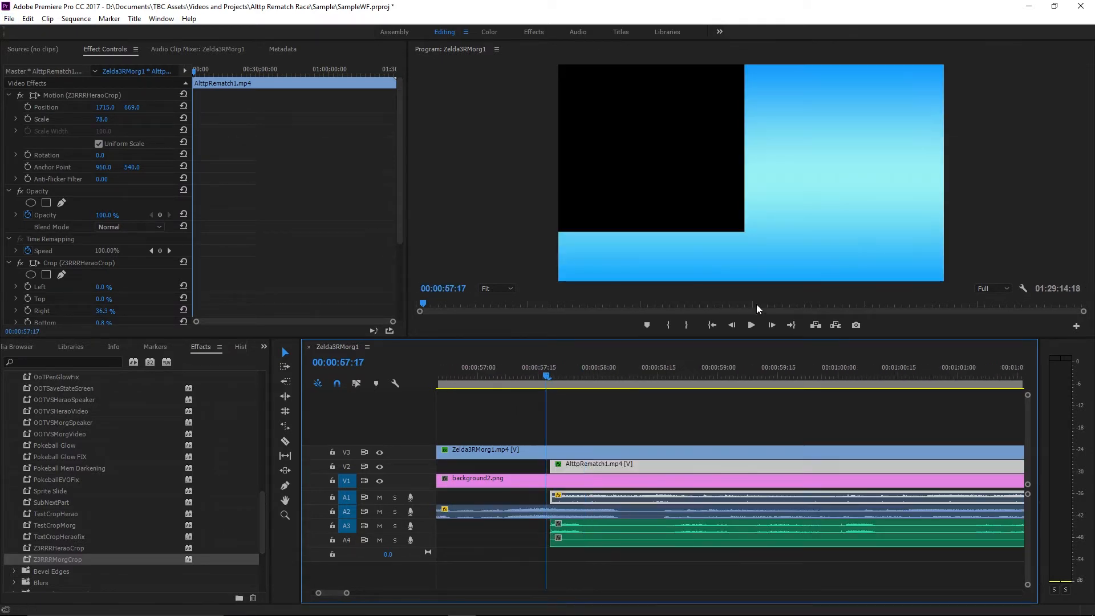
{"action": "left_click", "coordinate": [754, 323]}
{"action": "key", "text": "grave"}
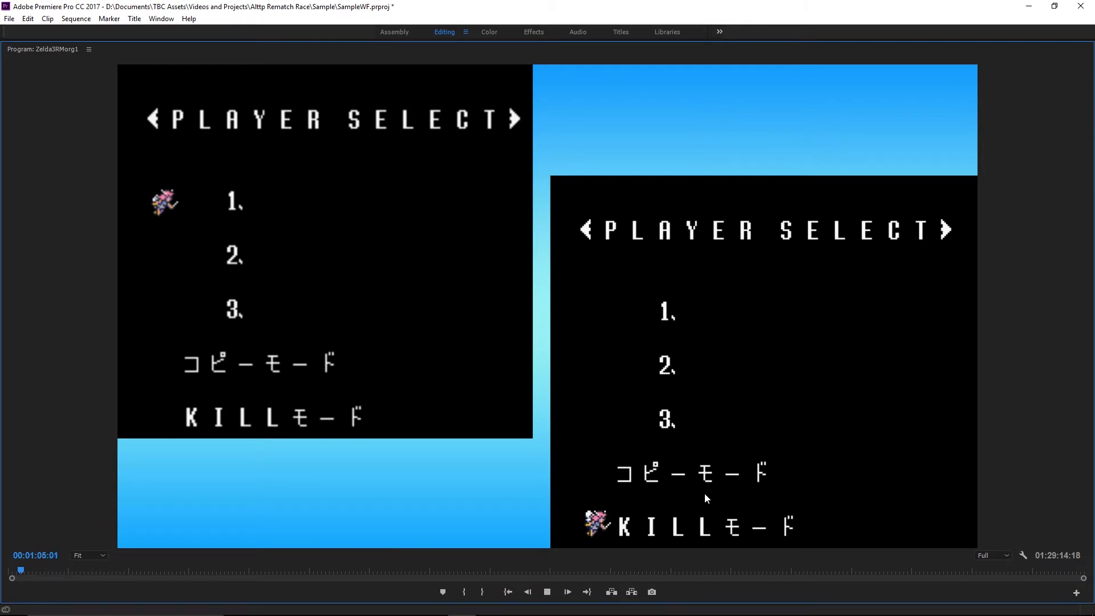
{"action": "left_click", "coordinate": [546, 591]}
{"action": "key", "text": "grave"}
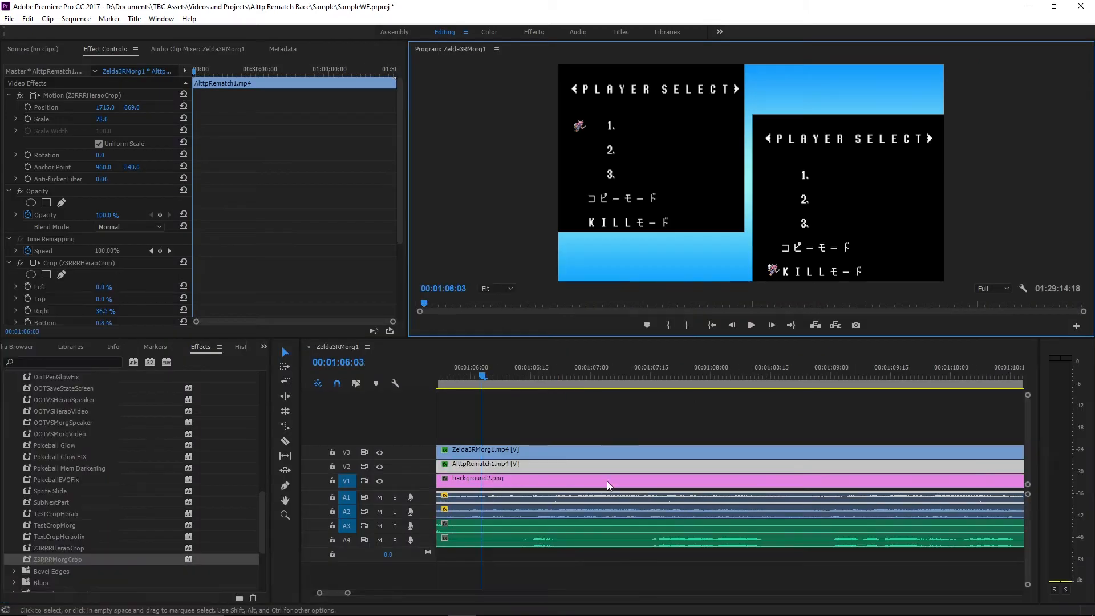
Play the sequence from 00:01:06:16 to about 00:01:11:06 to listen for the race start in the commentary.
{"action": "scroll", "coordinate": [570, 493], "scroll_direction": "down", "scroll_amount": 1}
{"action": "left_click", "coordinate": [544, 378]}
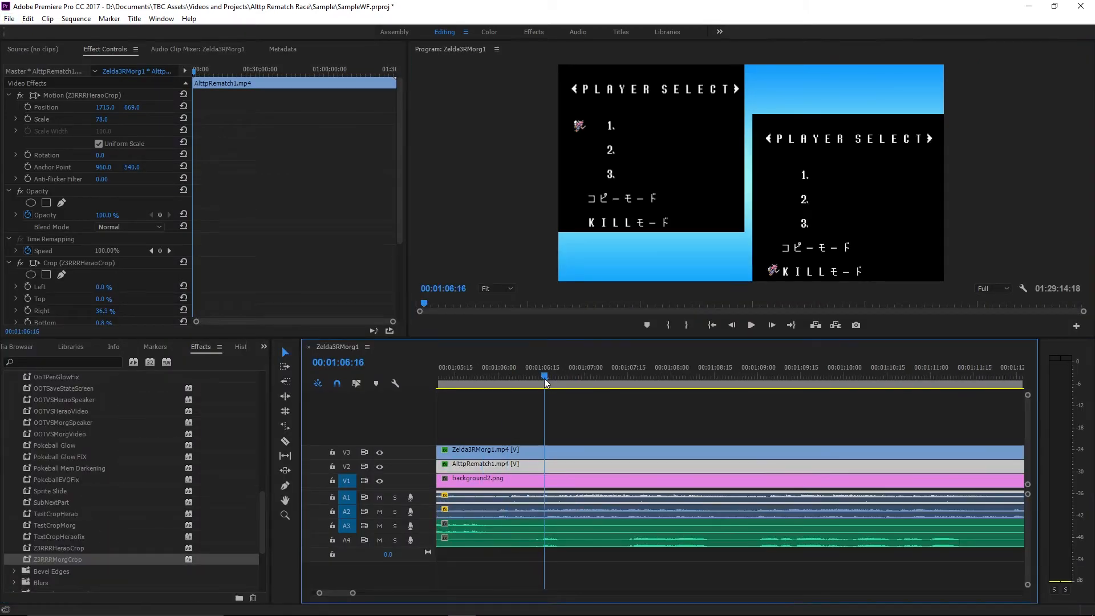
{"action": "left_click", "coordinate": [751, 326]}
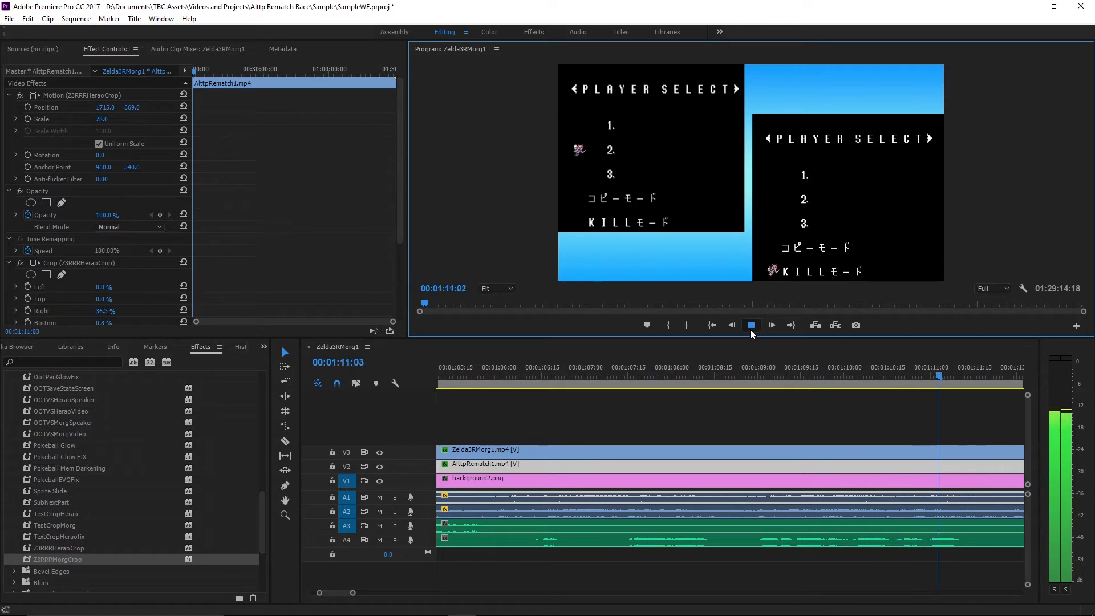
{"action": "left_click", "coordinate": [750, 328]}
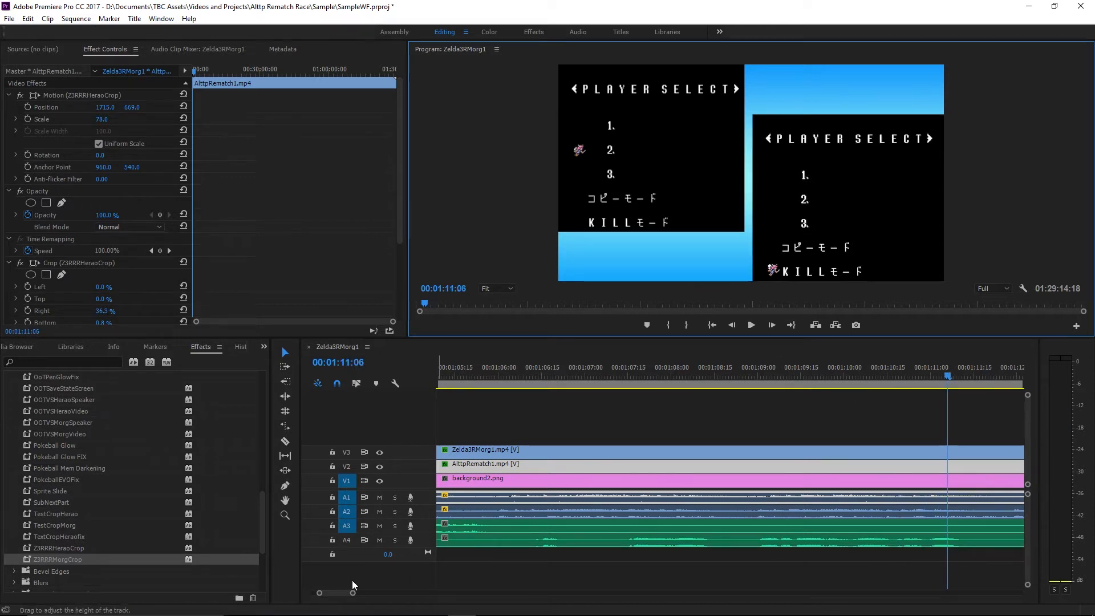
Place the playhead at 00:01:11:02, where the commentary on A4 marks the race start.
{"action": "key", "text": "equal"}
{"action": "key", "text": "equal"}
{"action": "key", "text": "equal"}
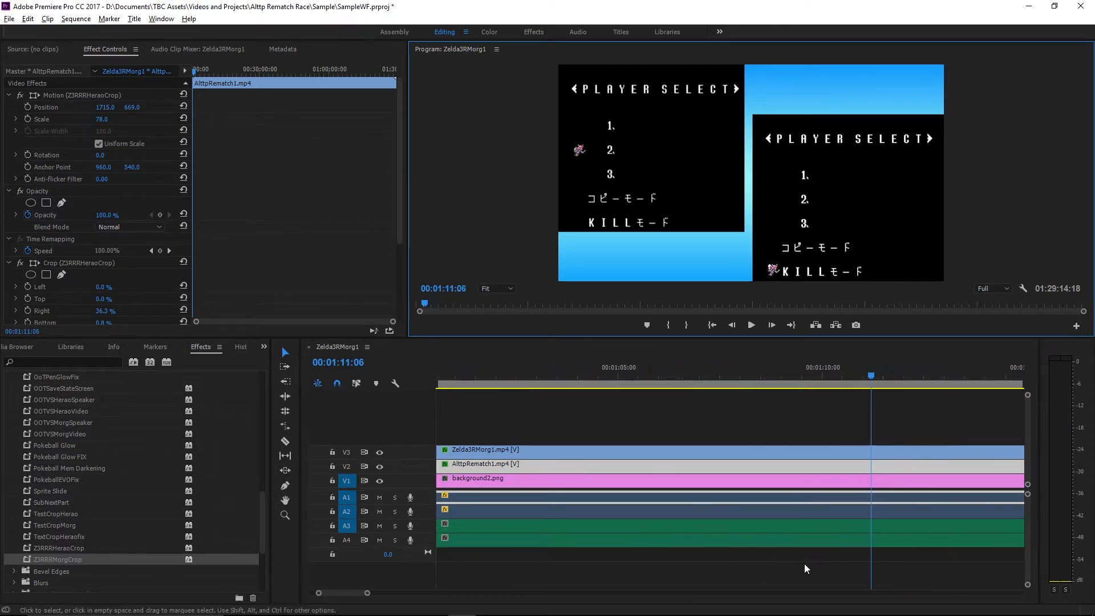
{"action": "scroll", "coordinate": [769, 467], "scroll_direction": "up", "scroll_amount": 1}
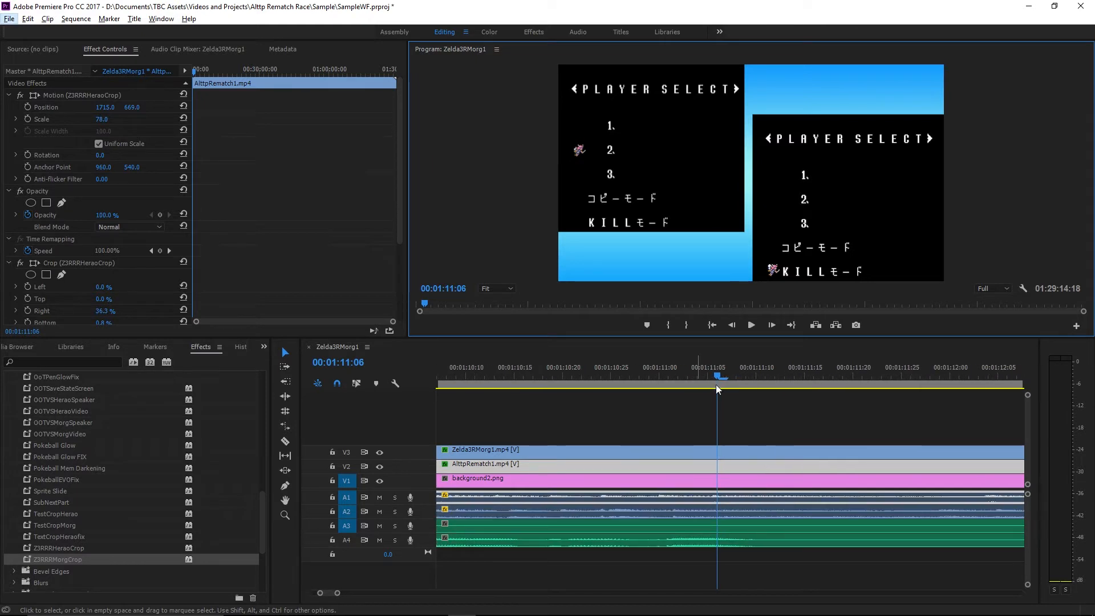
{"action": "left_click", "coordinate": [678, 372]}
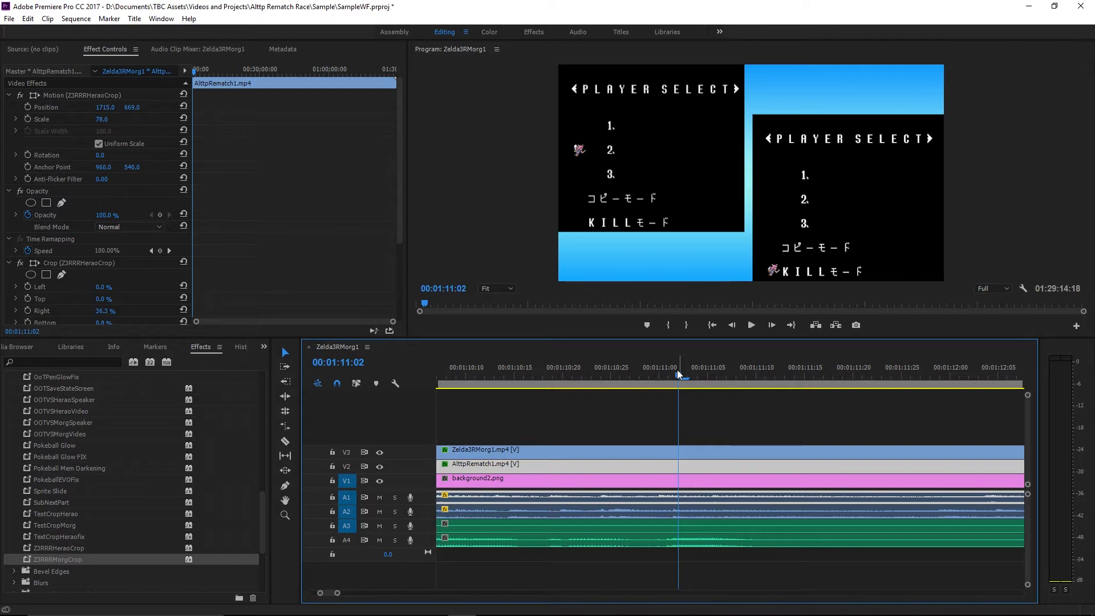
{"action": "left_click", "coordinate": [667, 374]}
{"action": "mouse_move", "coordinate": [667, 373]}
{"action": "left_mouse_down"}
{"action": "mouse_move", "coordinate": [680, 374]}
{"action": "mouse_move", "coordinate": [655, 375]}
{"action": "mouse_move", "coordinate": [679, 375]}
{"action": "left_mouse_up"}
{"action": "scroll", "coordinate": [566, 481], "scroll_direction": "down", "scroll_amount": 1}
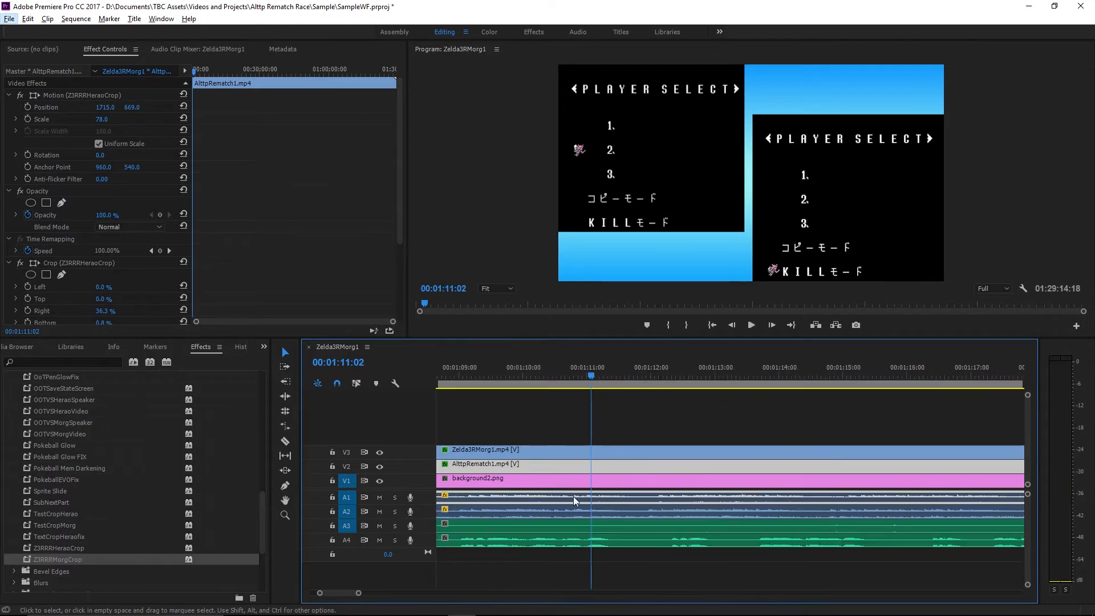
Trim the starts of the A3 and A4 commentary clips and of AlttpRematch1.mp4 with its audio to 00:01:11:02.
{"action": "left_click", "coordinate": [630, 577]}
{"action": "scroll", "coordinate": [509, 483], "scroll_direction": "down", "scroll_amount": 5}
{"action": "scroll", "coordinate": [507, 481], "scroll_direction": "down", "scroll_amount": 3}
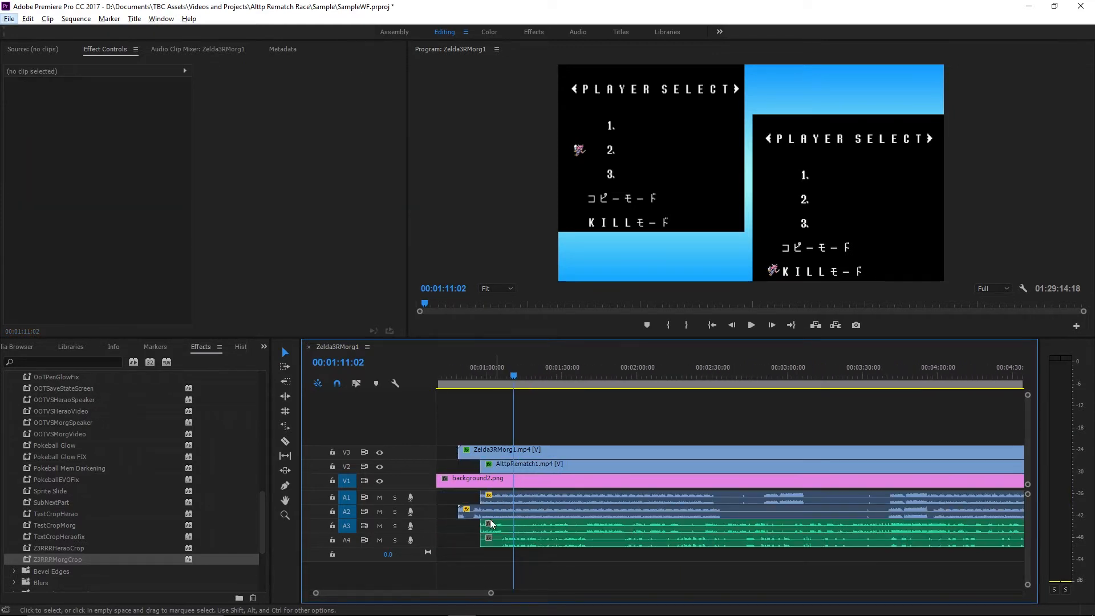
{"action": "left_click_drag", "start_coordinate": [482, 529], "coordinate": [513, 527]}
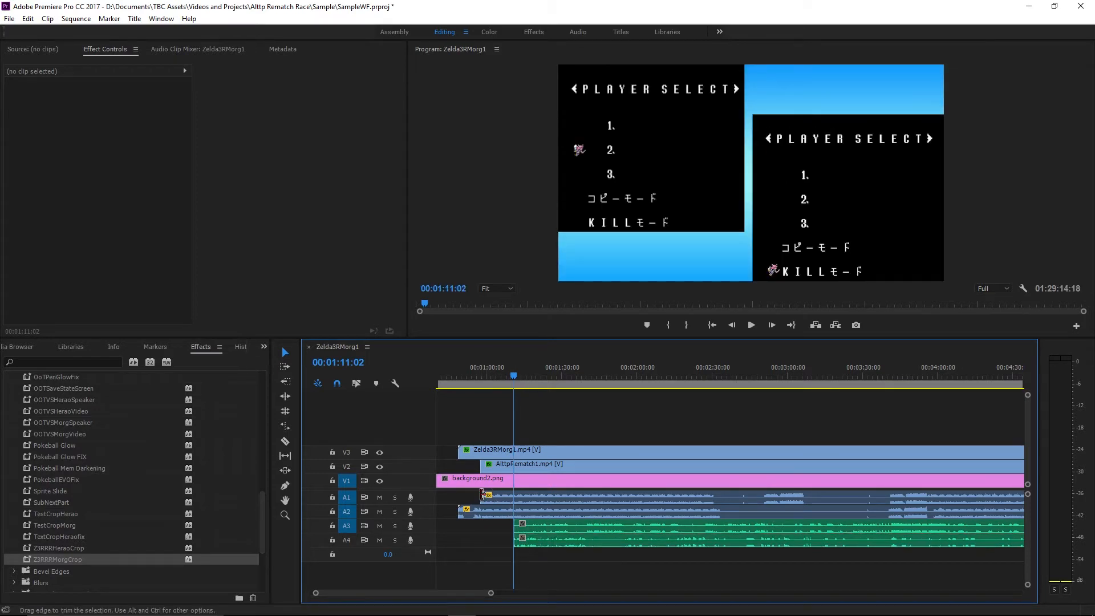
{"action": "left_click_drag", "start_coordinate": [483, 494], "coordinate": [518, 467]}
Place the playhead at 00:01:10:20, the exact frame where the Zelda3RMorg1.mp4 cursor moves to slot 2.
{"action": "scroll", "coordinate": [464, 416], "scroll_direction": "up", "scroll_amount": 3}
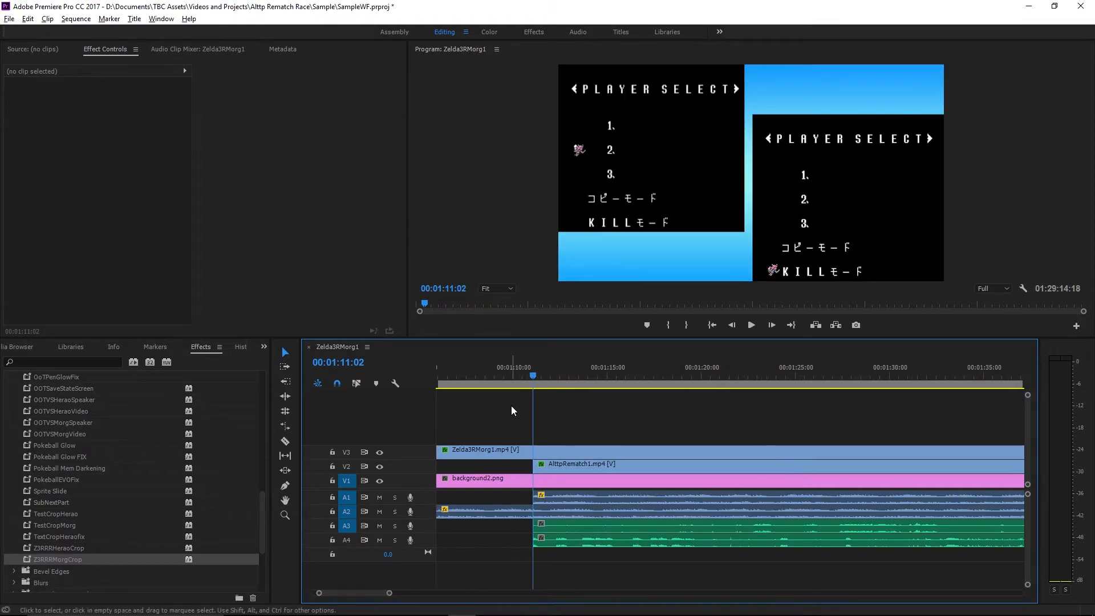
{"action": "scroll", "coordinate": [519, 393], "scroll_direction": "up", "scroll_amount": 3}
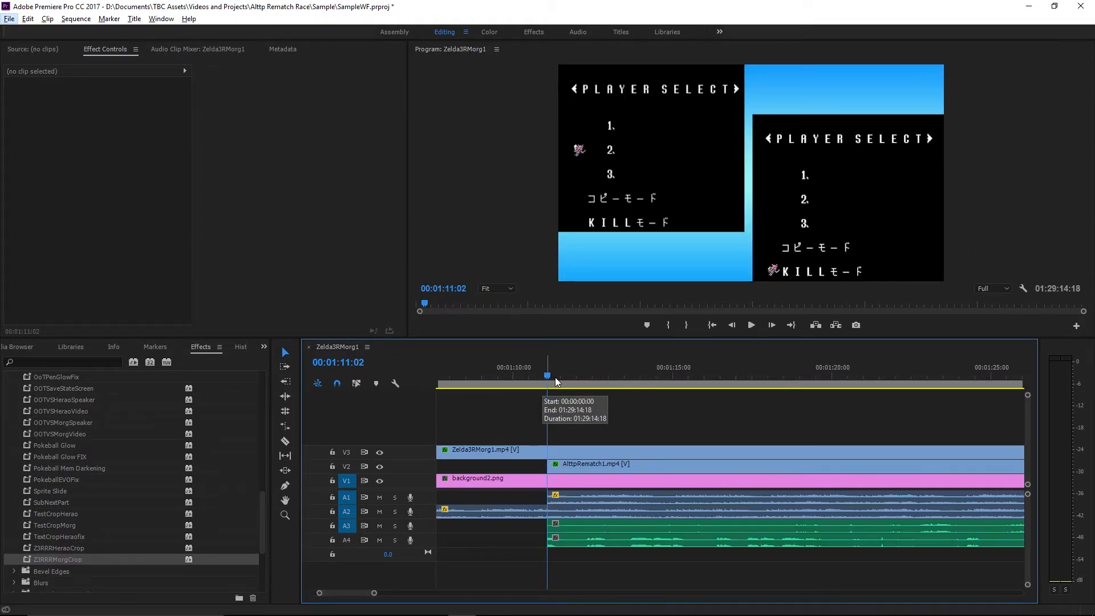
{"action": "left_click_drag", "start_coordinate": [546, 375], "coordinate": [477, 373]}
{"action": "scroll", "coordinate": [542, 441], "scroll_direction": "up", "scroll_amount": 6}
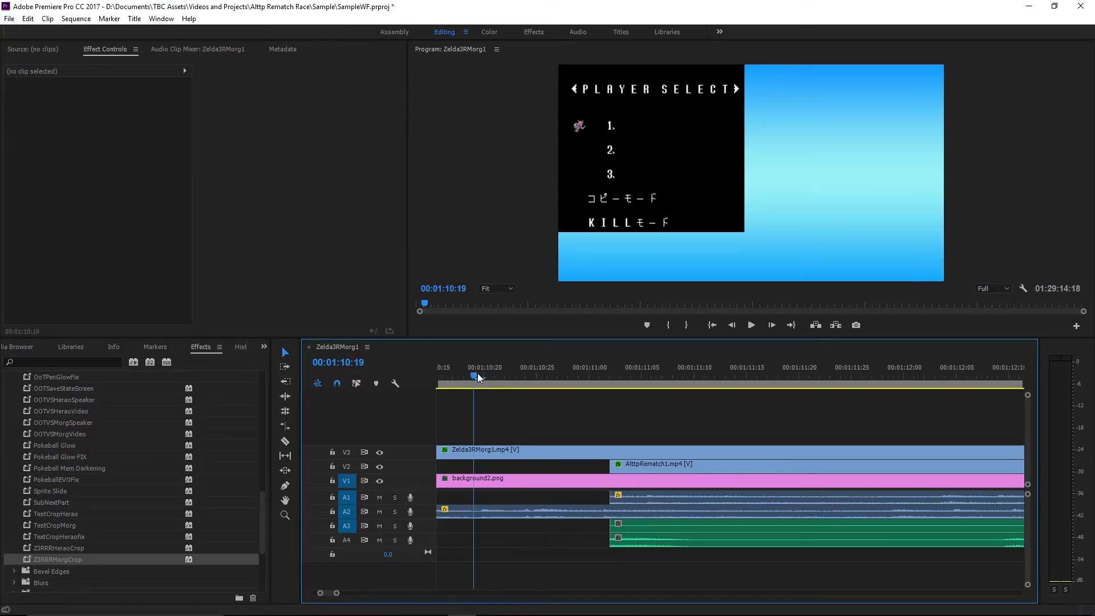
{"action": "left_click", "coordinate": [771, 325]}
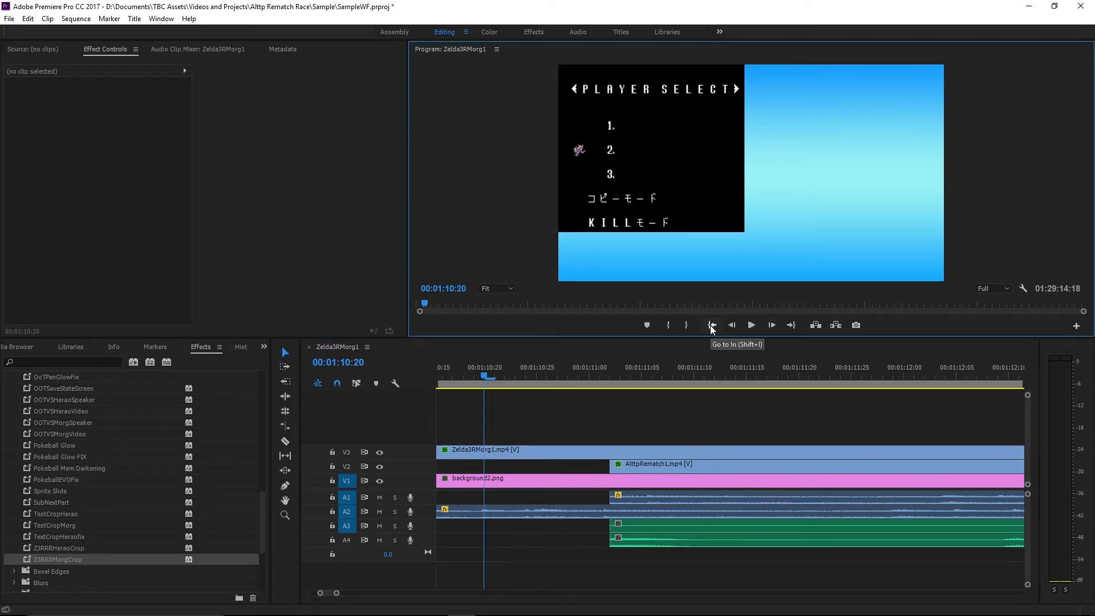
Trim the start of Zelda3RMorg1.mp4 on V3 to 00:01:10:20 and shorten the start of its audio on A2.
{"action": "scroll", "coordinate": [508, 435], "scroll_direction": "down", "scroll_amount": 6}
{"action": "scroll", "coordinate": [500, 441], "scroll_direction": "down", "scroll_amount": 10}
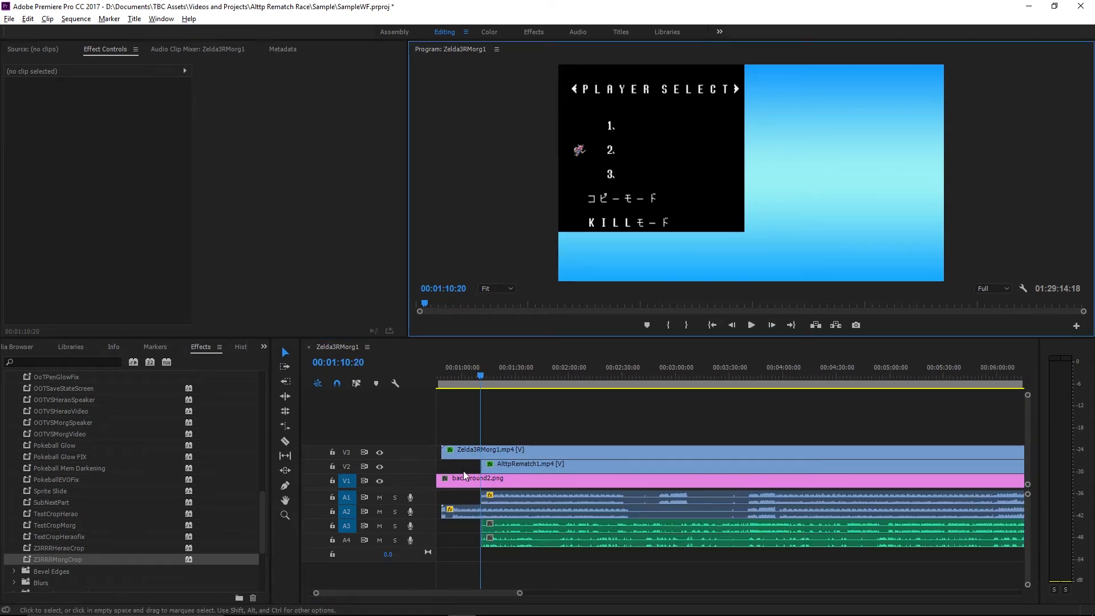
{"action": "left_click", "coordinate": [445, 453]}
{"action": "left_click_drag", "start_coordinate": [445, 452], "coordinate": [480, 453]}
{"action": "left_click_drag", "start_coordinate": [442, 511], "coordinate": [480, 511]}
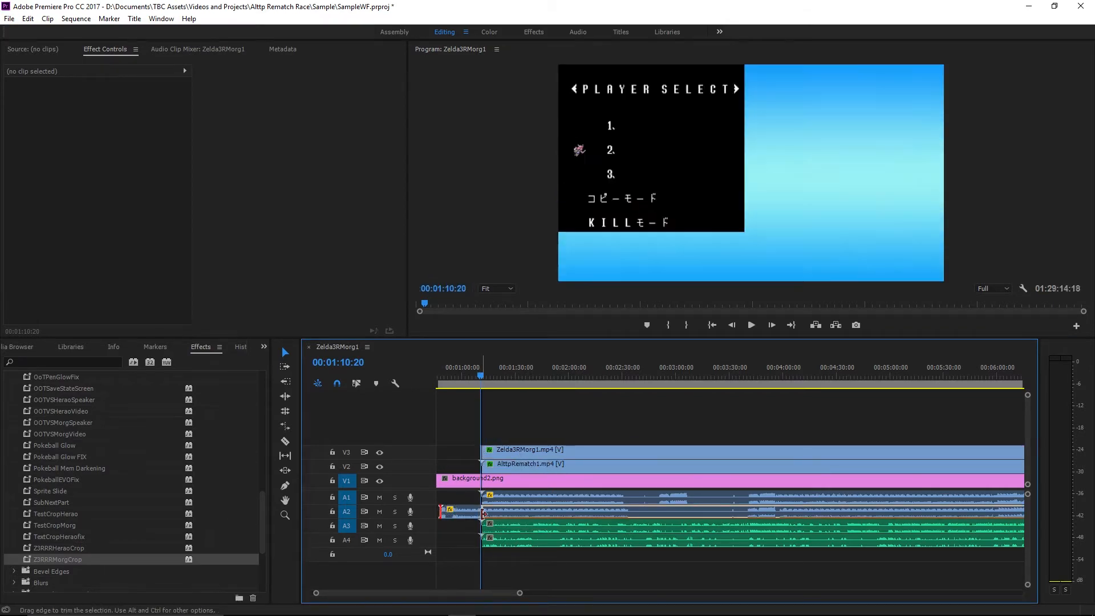
{"action": "scroll", "coordinate": [495, 414], "scroll_direction": "up", "scroll_amount": 12}
{"action": "scroll", "coordinate": [538, 432], "scroll_direction": "up", "scroll_amount": 3}
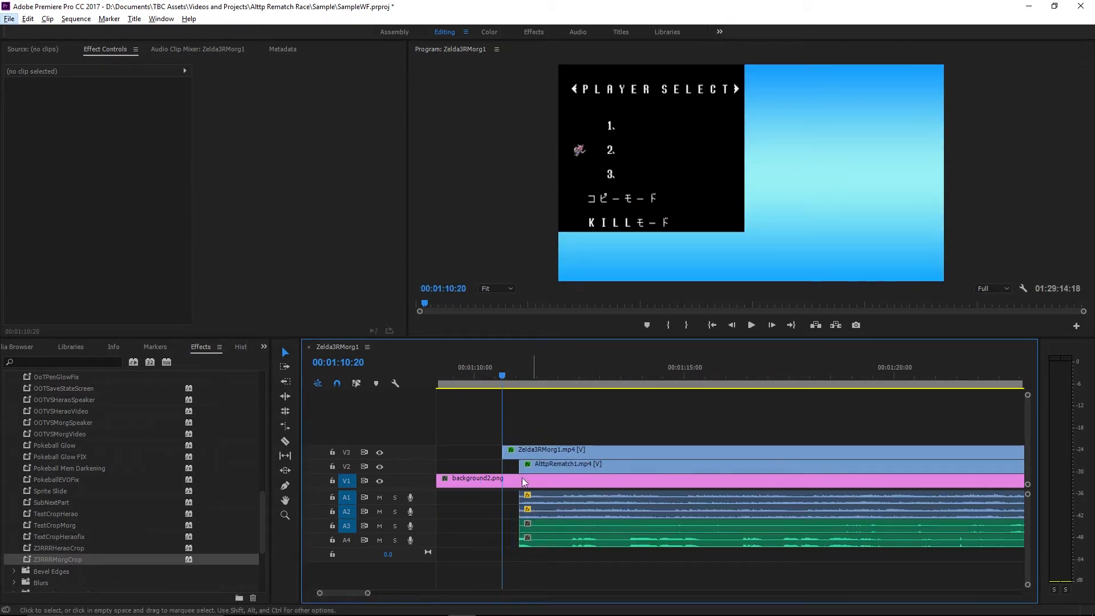
Align the Zelda3RMorg1.mp4 audio start with its video and move both so they begin with the other clips at 00:01:11:02.
{"action": "left_click_drag", "start_coordinate": [526, 512], "coordinate": [552, 508]}
{"action": "left_click", "coordinate": [538, 452]}
{"action": "left_click", "coordinate": [535, 511], "text": "shift"}
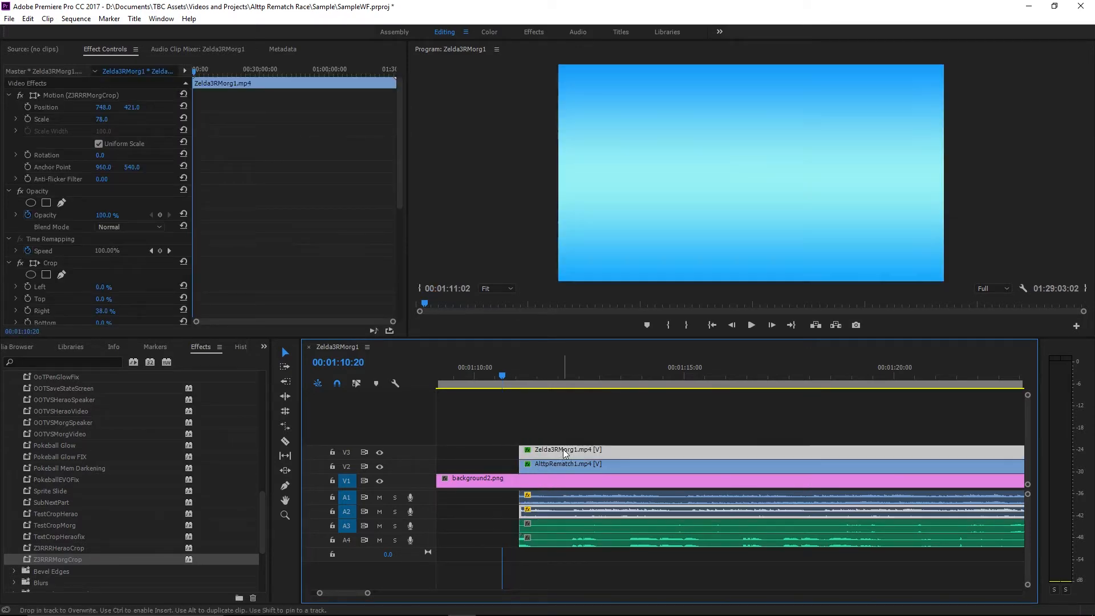
Play the sequence to 00:01:17:12 in an enlarged preview to compare the cursor movements of both recordings.
{"action": "left_click", "coordinate": [751, 324]}
{"action": "key", "text": "grave"}
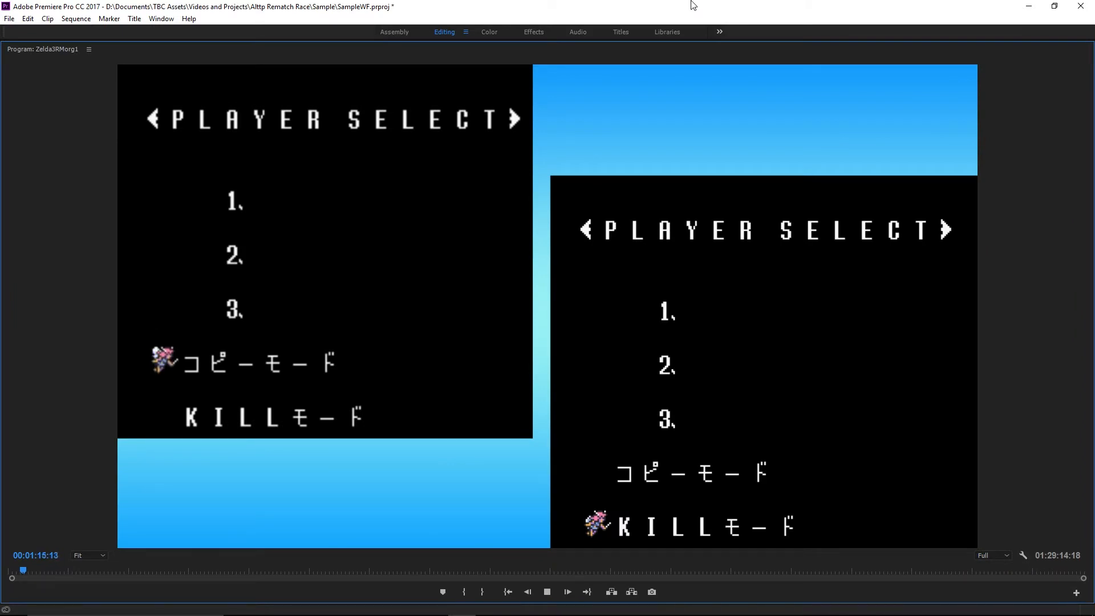
{"action": "left_click", "coordinate": [547, 592]}
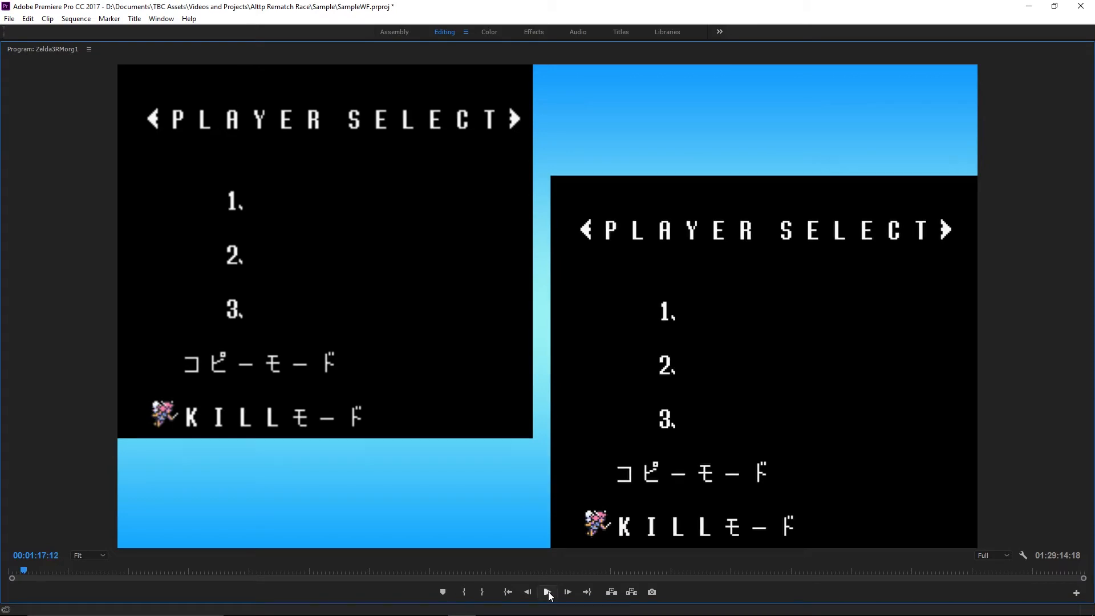
{"action": "key", "text": "grave"}
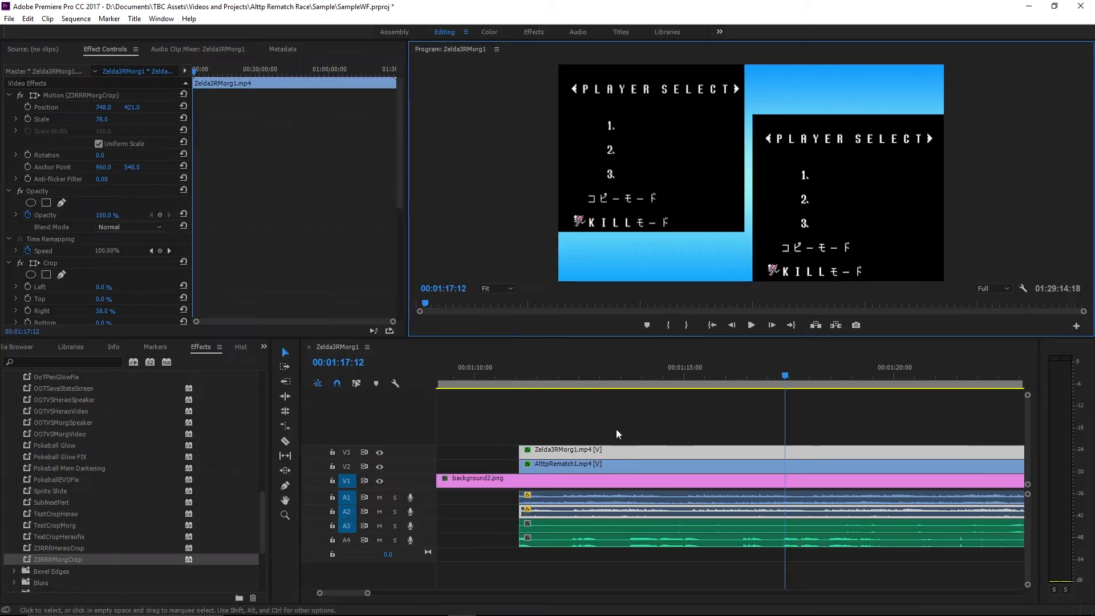
Replay the stretch between about 00:01:14 and 00:01:17 several times to check both recordings against the commentary.
{"action": "left_click", "coordinate": [630, 373]}
{"action": "left_click", "coordinate": [751, 325]}
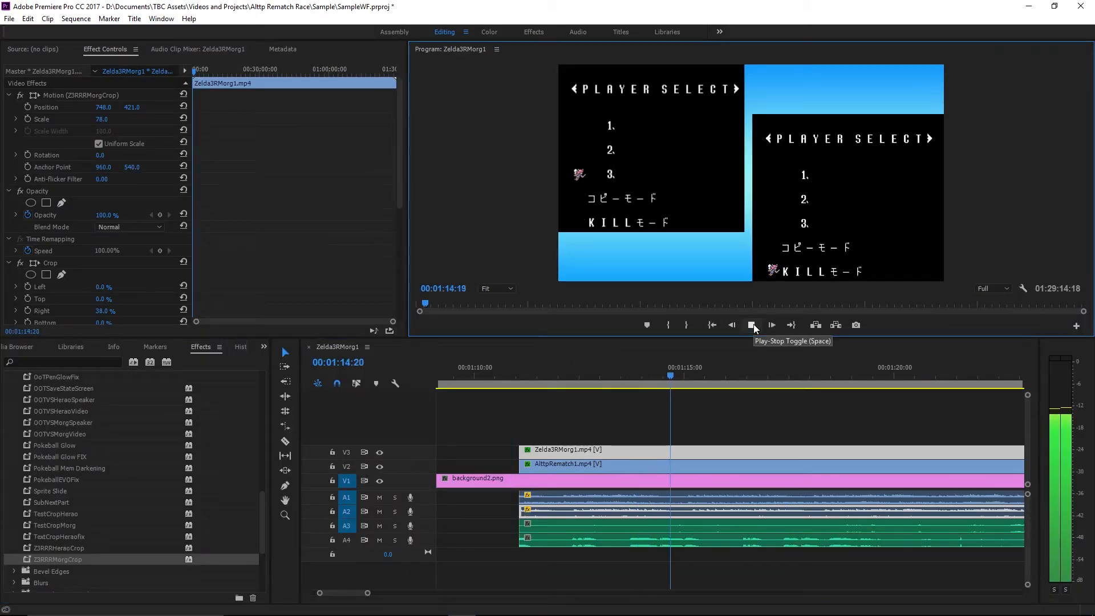
{"action": "left_click", "coordinate": [751, 324]}
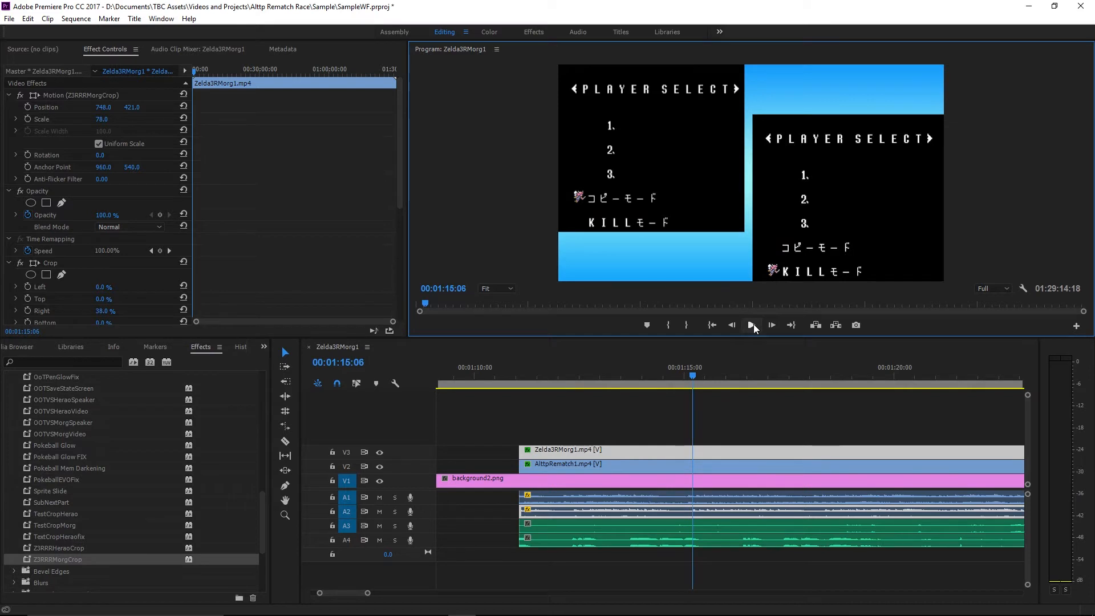
{"action": "left_click", "coordinate": [657, 379]}
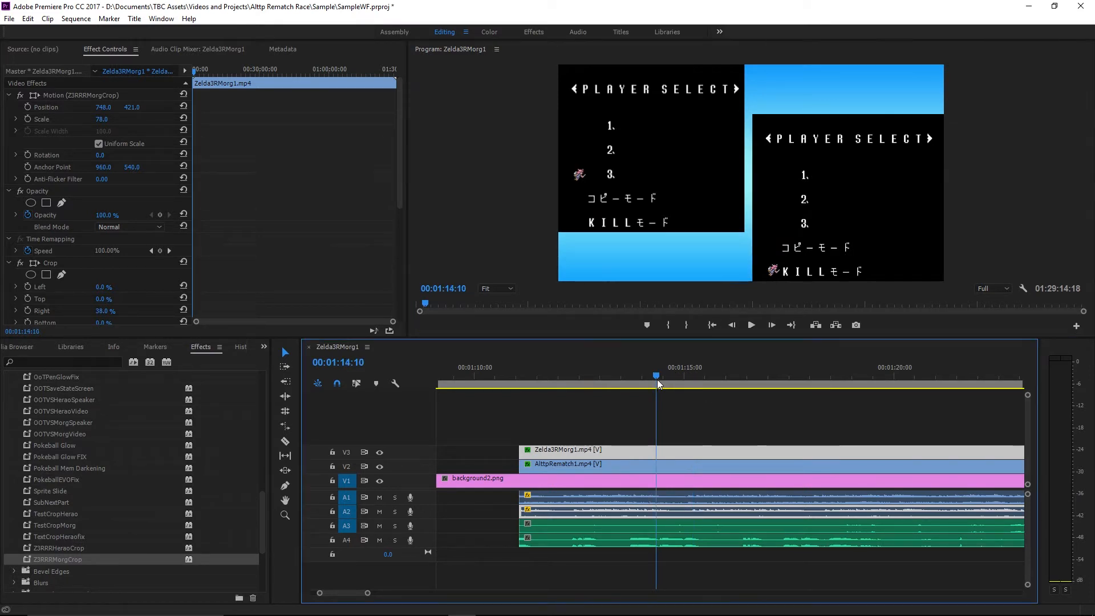
{"action": "left_click", "coordinate": [751, 324]}
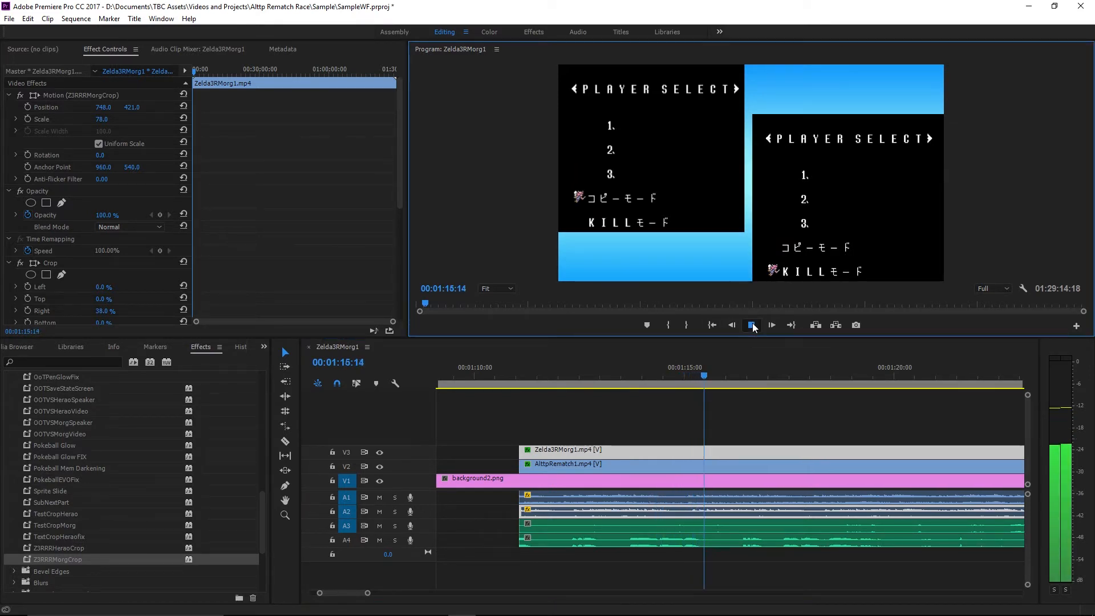
{"action": "left_click", "coordinate": [751, 324]}
{"action": "left_click", "coordinate": [577, 373]}
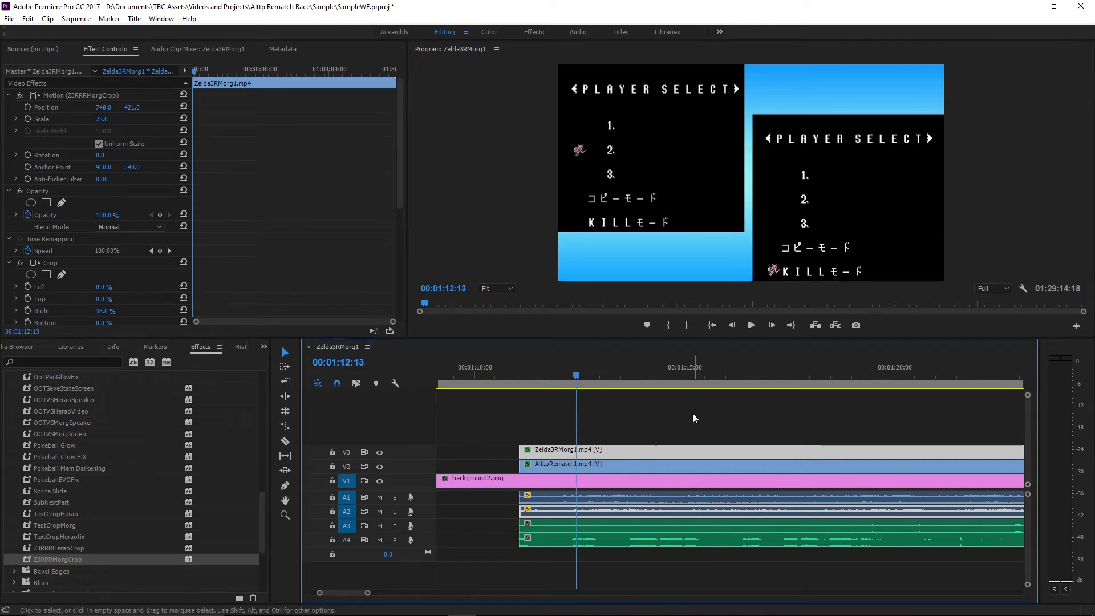
{"action": "left_click", "coordinate": [663, 374]}
{"action": "left_click", "coordinate": [751, 324]}
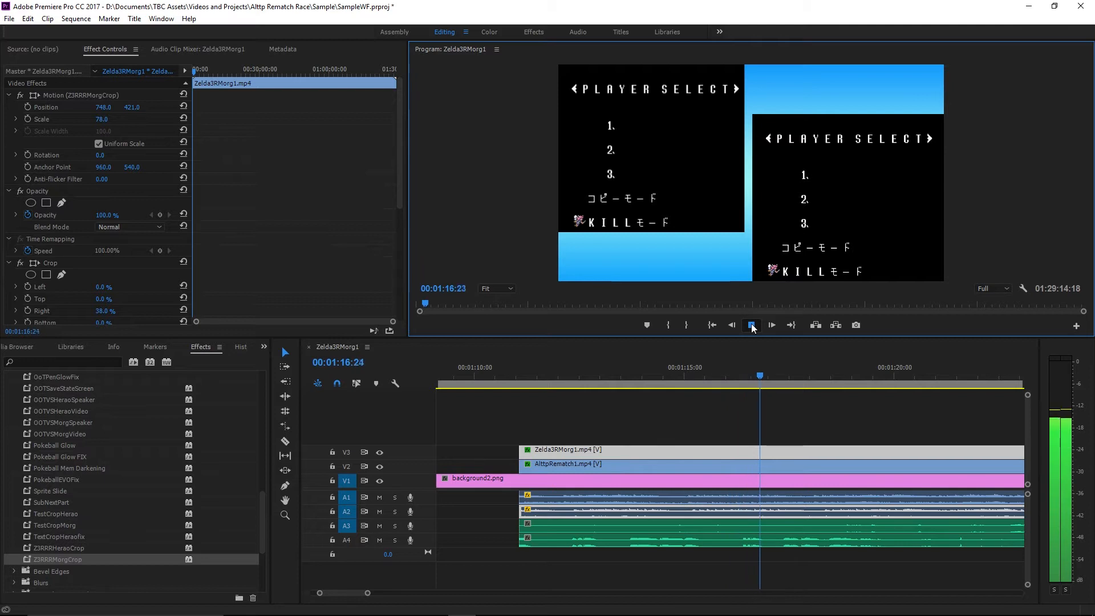
{"action": "left_click", "coordinate": [751, 325]}
Play short passages from about 00:01:28 and 00:01:33 onward and inspect the sequence up to 00:02:02:19 for synchronization.
{"action": "scroll", "coordinate": [603, 456], "scroll_direction": "down", "scroll_amount": 2}
{"action": "scroll", "coordinate": [601, 453], "scroll_direction": "down", "scroll_amount": 2}
{"action": "left_click", "coordinate": [554, 424]}
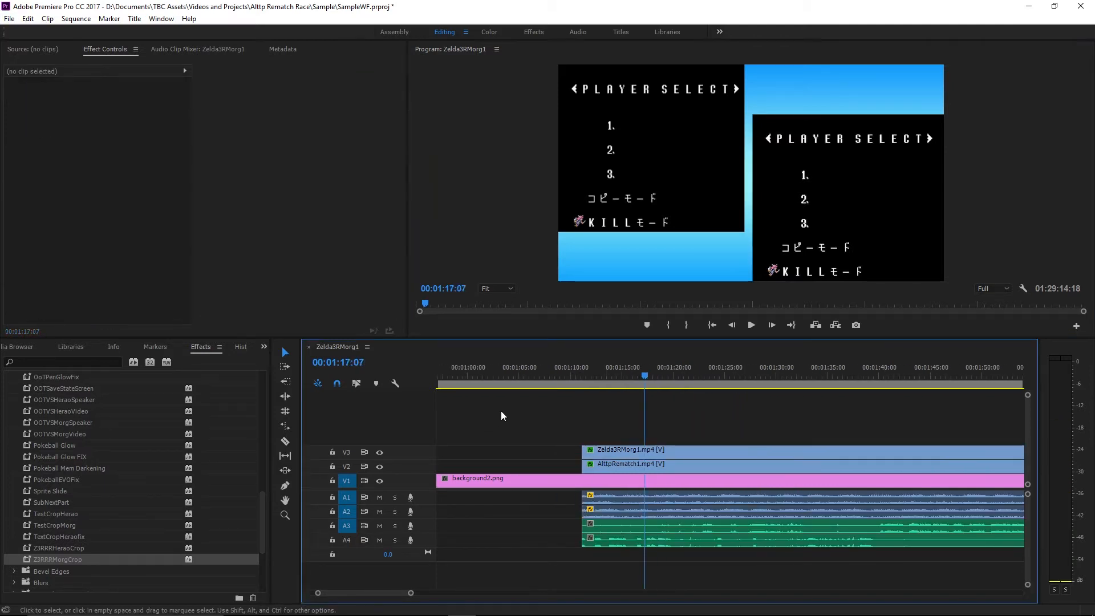
{"action": "scroll", "coordinate": [501, 410], "scroll_direction": "down", "scroll_amount": 1}
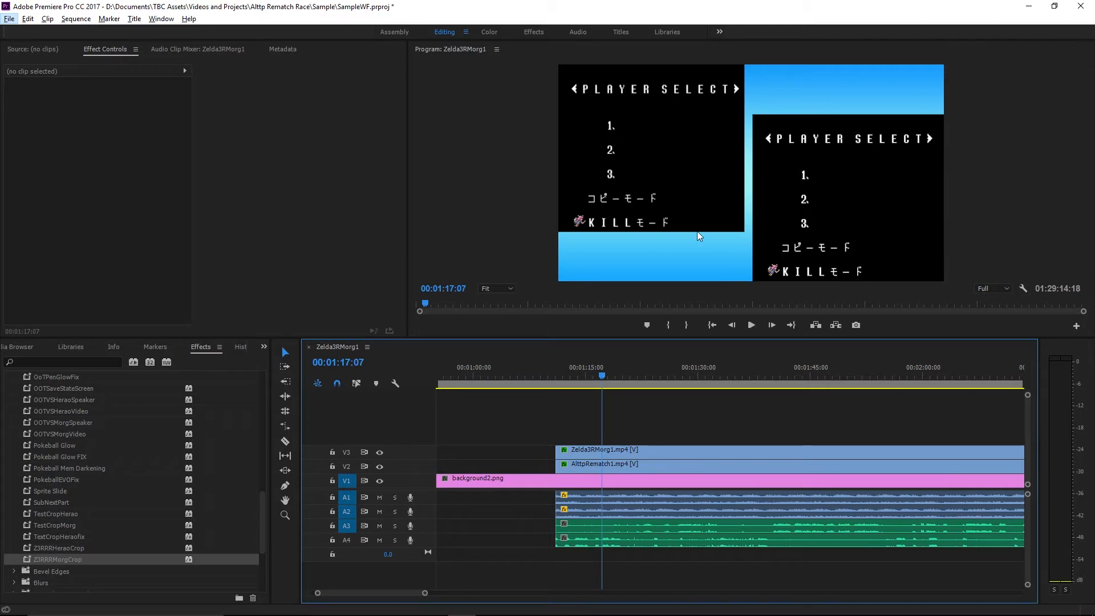
{"action": "scroll", "coordinate": [664, 405], "scroll_direction": "up", "scroll_amount": 1}
{"action": "scroll", "coordinate": [680, 422], "scroll_direction": "down", "scroll_amount": 1}
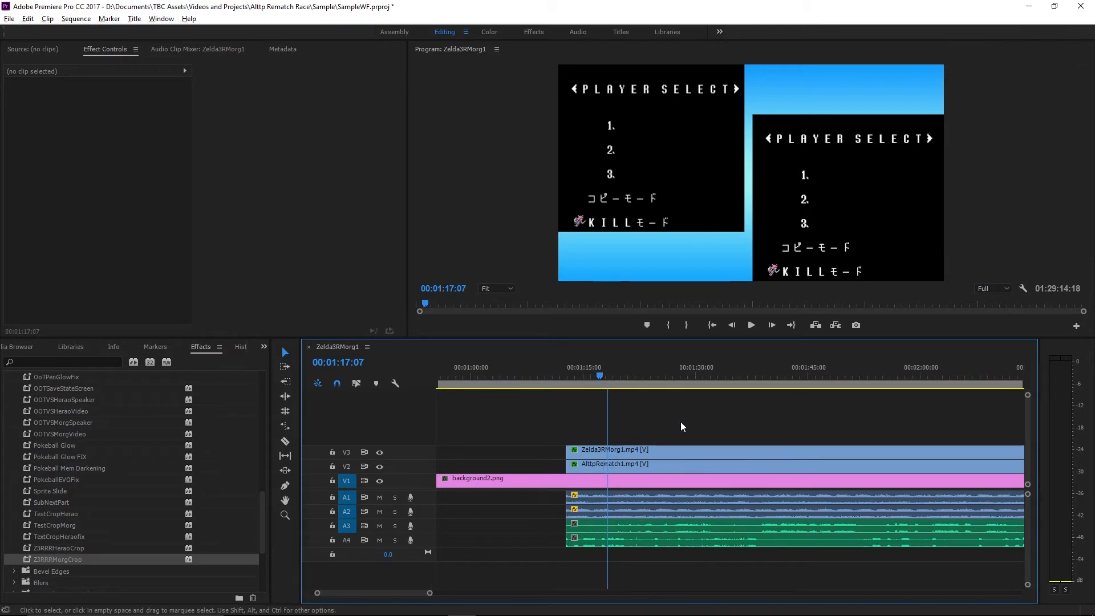
{"action": "left_click", "coordinate": [682, 376]}
{"action": "left_click", "coordinate": [753, 324]}
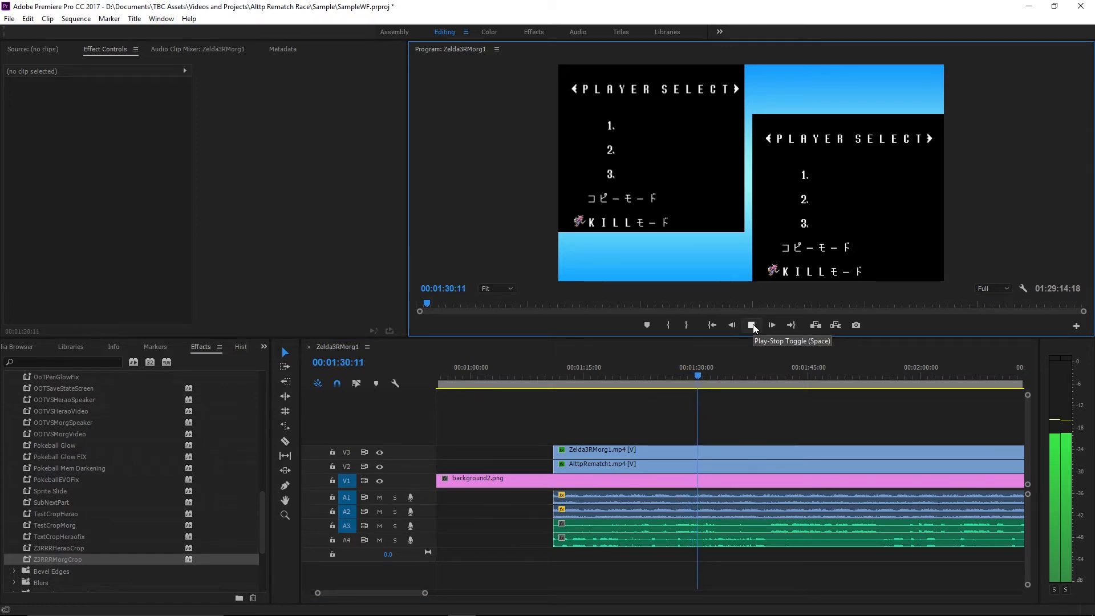
{"action": "left_click", "coordinate": [753, 324]}
{"action": "scroll", "coordinate": [687, 447], "scroll_direction": "up", "scroll_amount": 2}
{"action": "scroll", "coordinate": [684, 399], "scroll_direction": "up", "scroll_amount": 2}
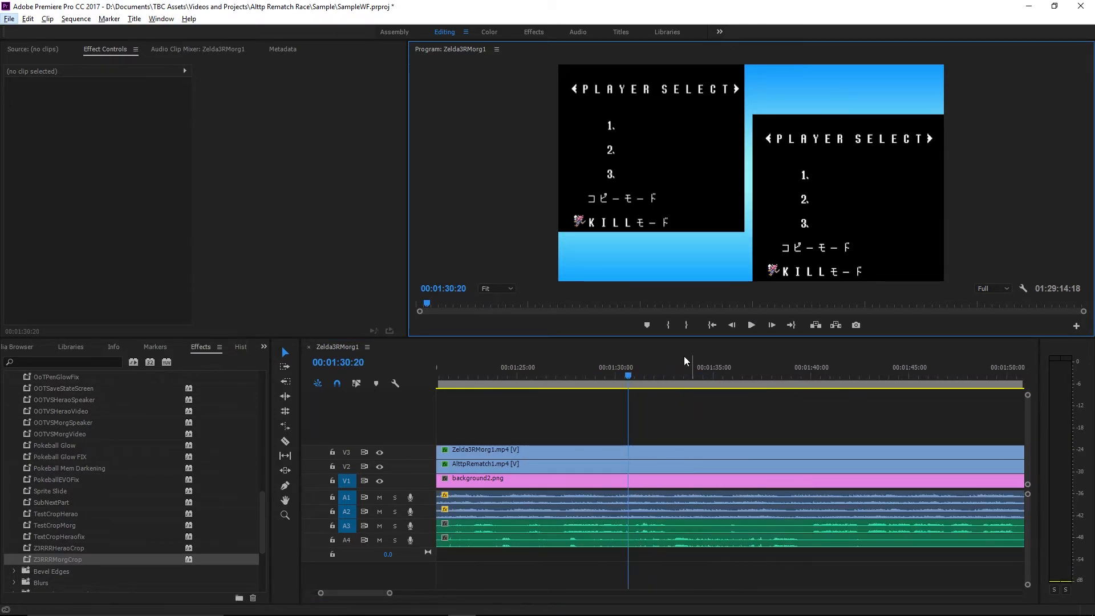
{"action": "left_click", "coordinate": [676, 370]}
{"action": "left_click", "coordinate": [755, 323]}
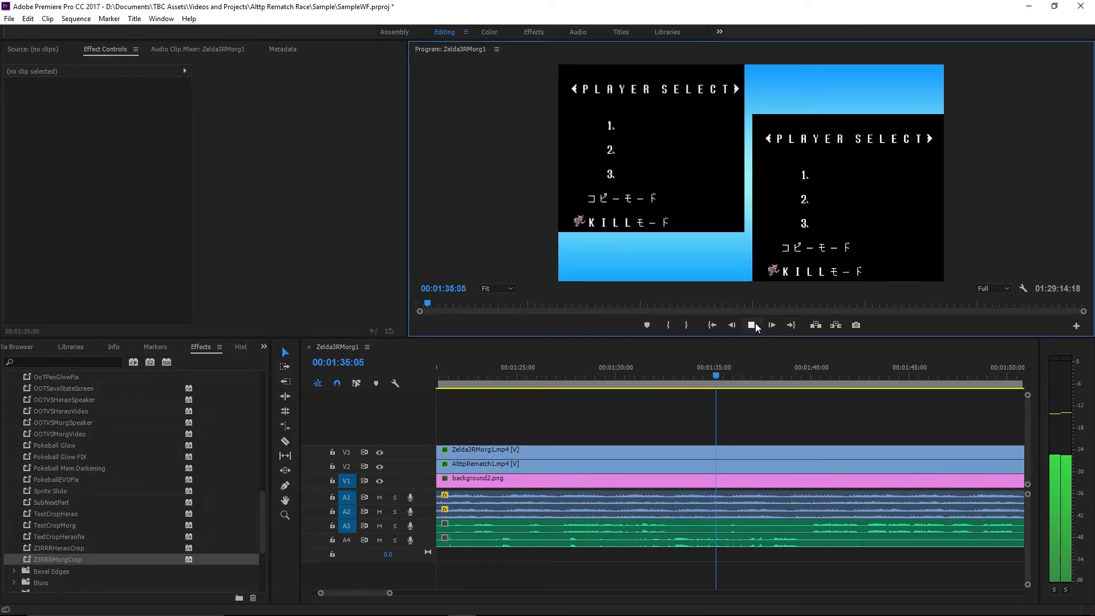
{"action": "left_click", "coordinate": [755, 323]}
{"action": "left_click", "coordinate": [755, 323]}
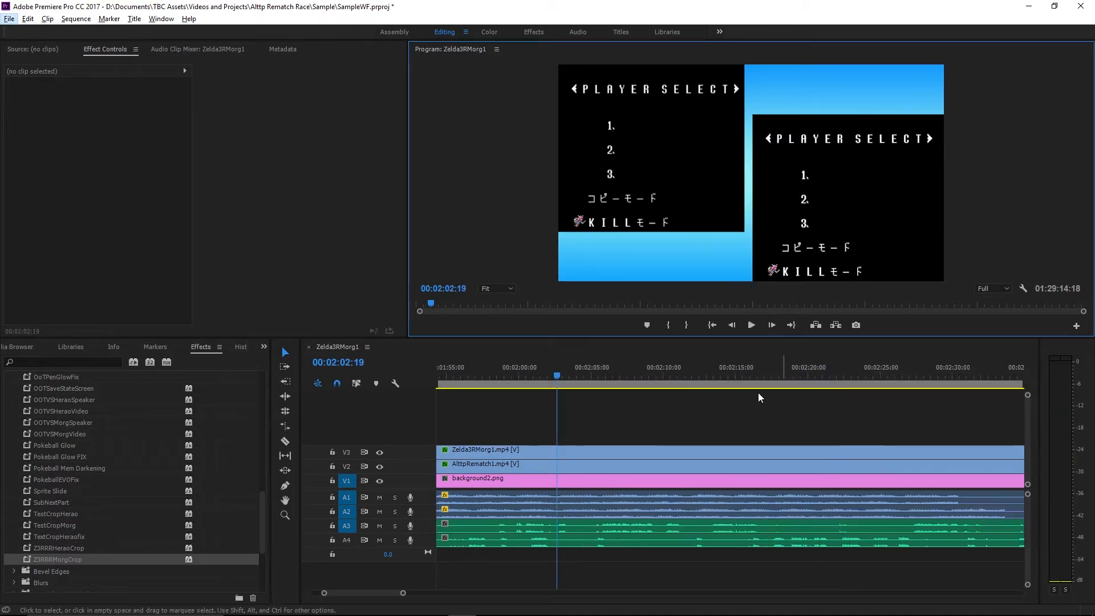
{"action": "scroll", "coordinate": [759, 397], "scroll_direction": "down", "scroll_amount": 6}
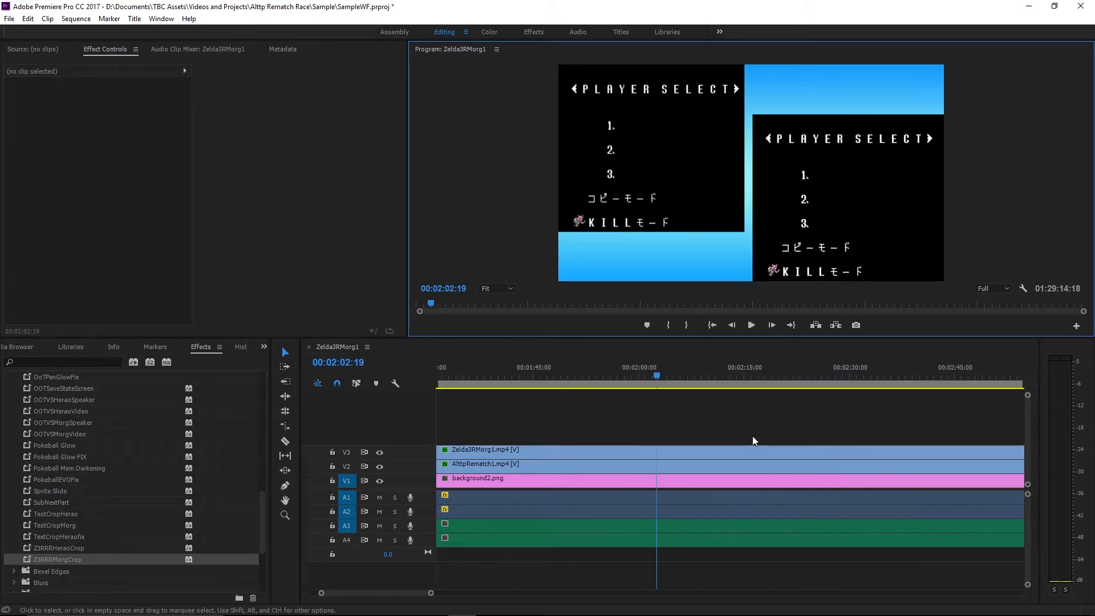
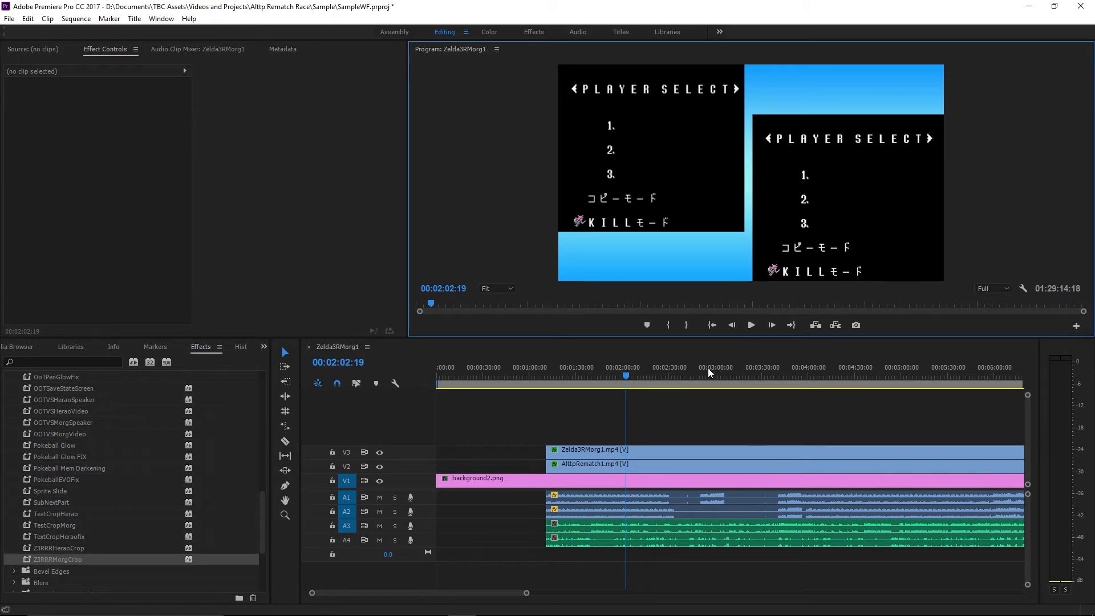
Mute audio track A2 and play short passages from 00:02:02:19 and about 00:03:10 to check the game resets.
{"action": "left_click", "coordinate": [379, 512]}
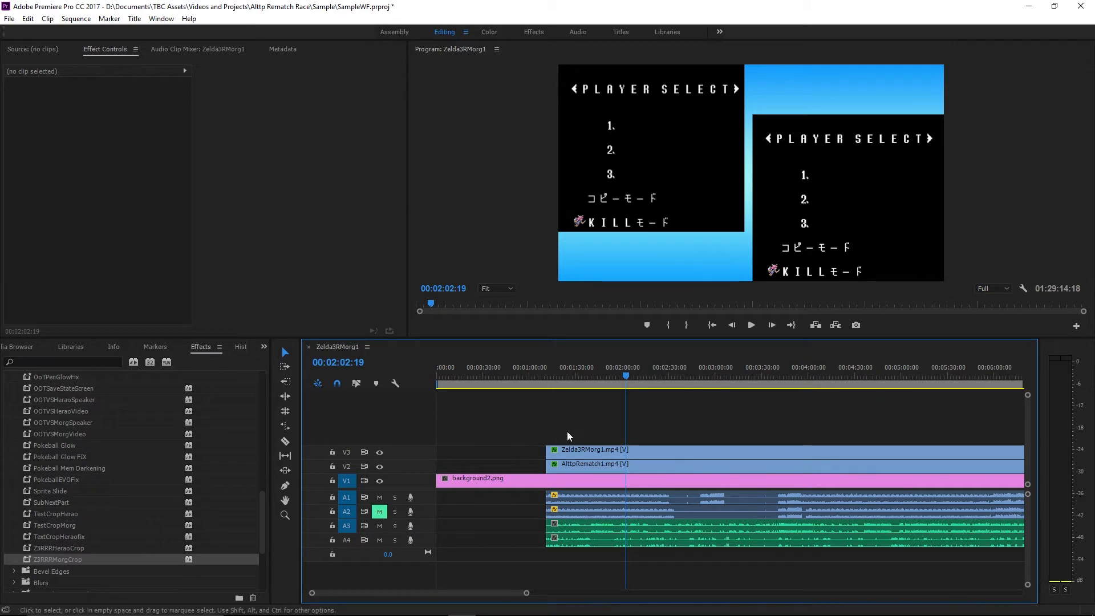
{"action": "left_click", "coordinate": [751, 326]}
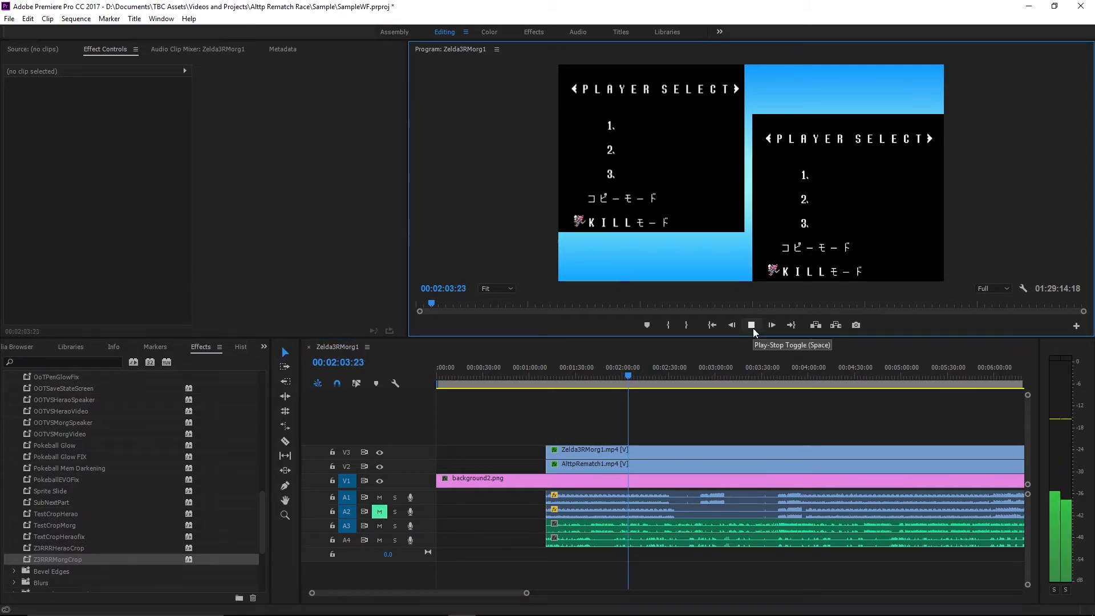
{"action": "scroll", "coordinate": [787, 456], "scroll_direction": "up", "scroll_amount": 2}
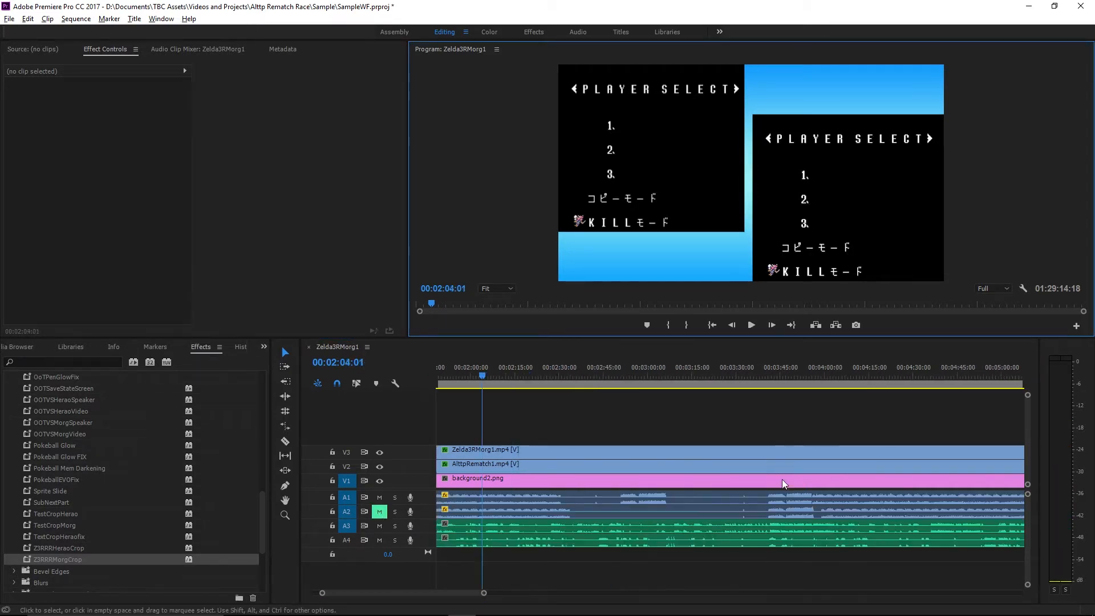
{"action": "left_click_drag", "start_coordinate": [652, 377], "coordinate": [667, 375]}
{"action": "left_click", "coordinate": [752, 325]}
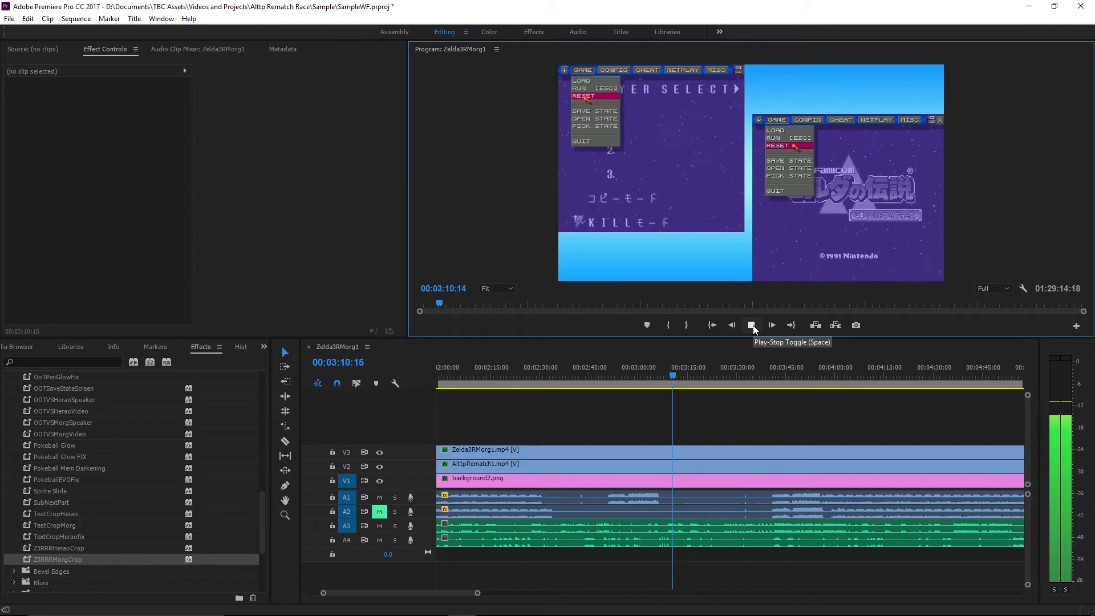
{"action": "left_click", "coordinate": [751, 325]}
Play the sequence from 00:03:36:11 to about 00:03:40:23 to examine the title screen start in both recordings.
{"action": "scroll", "coordinate": [805, 443], "scroll_direction": "up", "scroll_amount": 4}
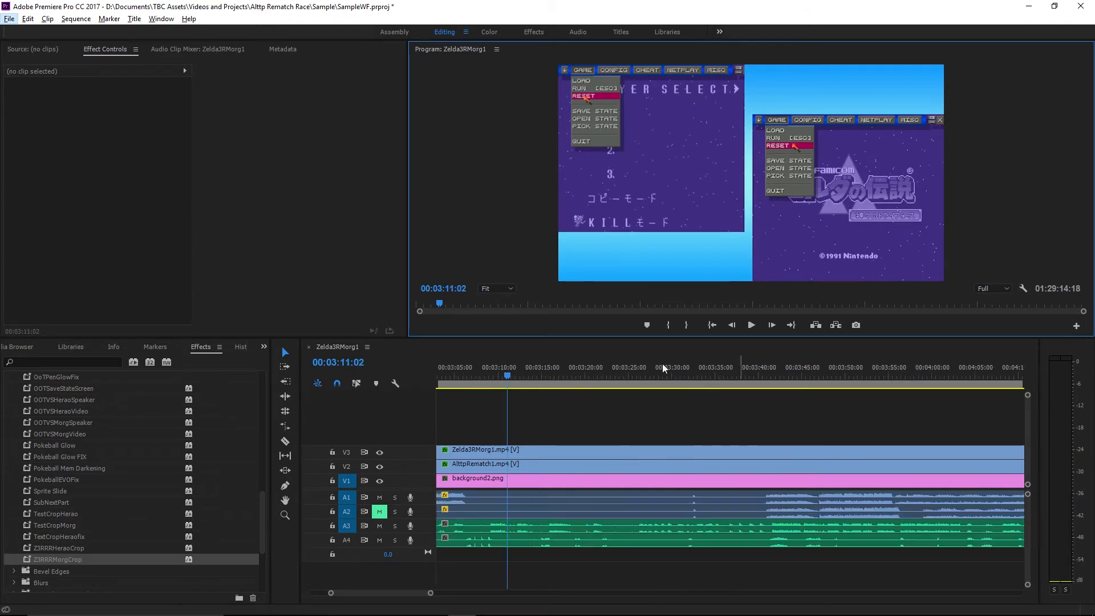
{"action": "left_click_drag", "start_coordinate": [633, 379], "coordinate": [728, 377]}
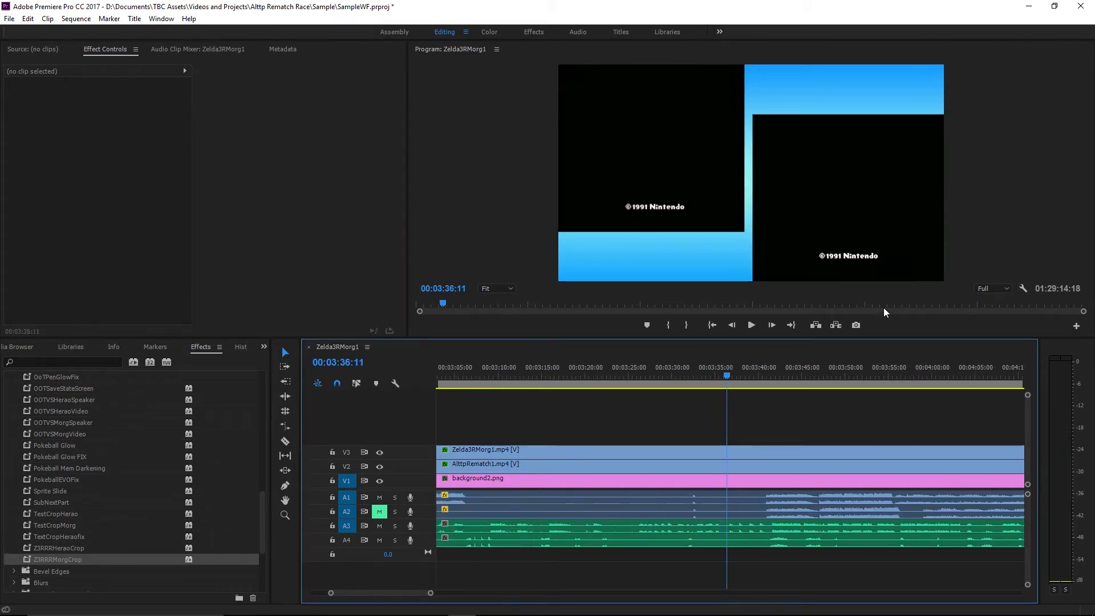
{"action": "scroll", "coordinate": [825, 584], "scroll_direction": "up", "scroll_amount": 3}
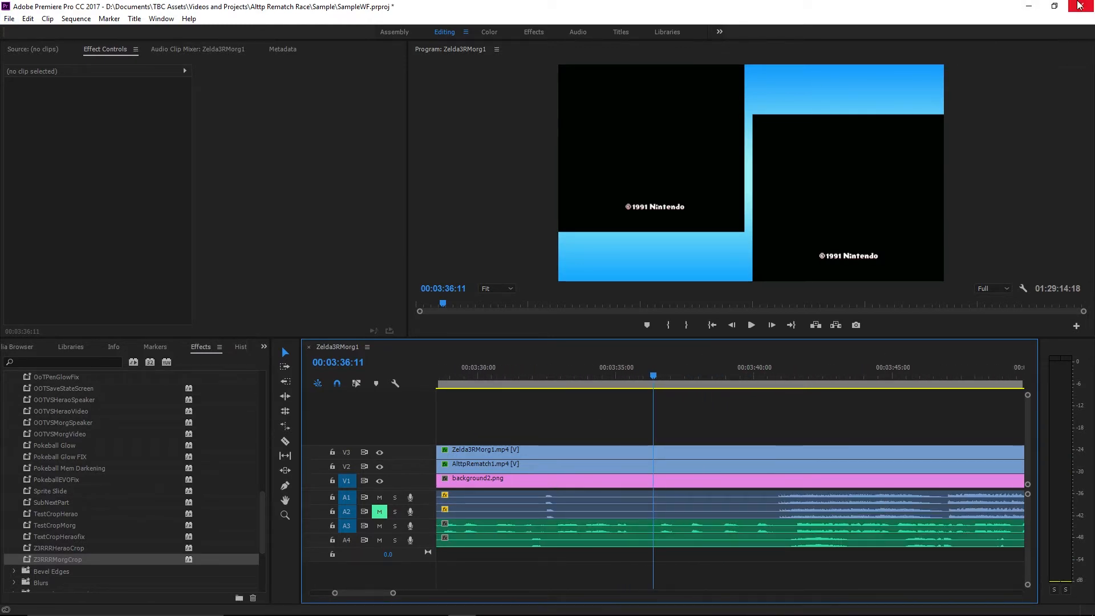
{"action": "left_click", "coordinate": [748, 324]}
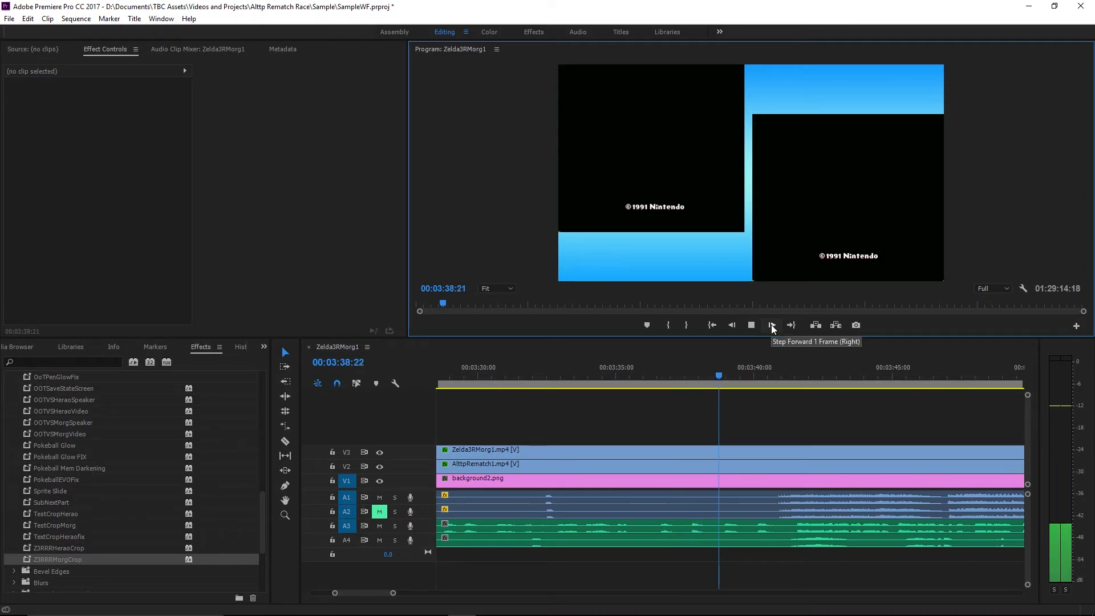
{"action": "left_click", "coordinate": [771, 324]}
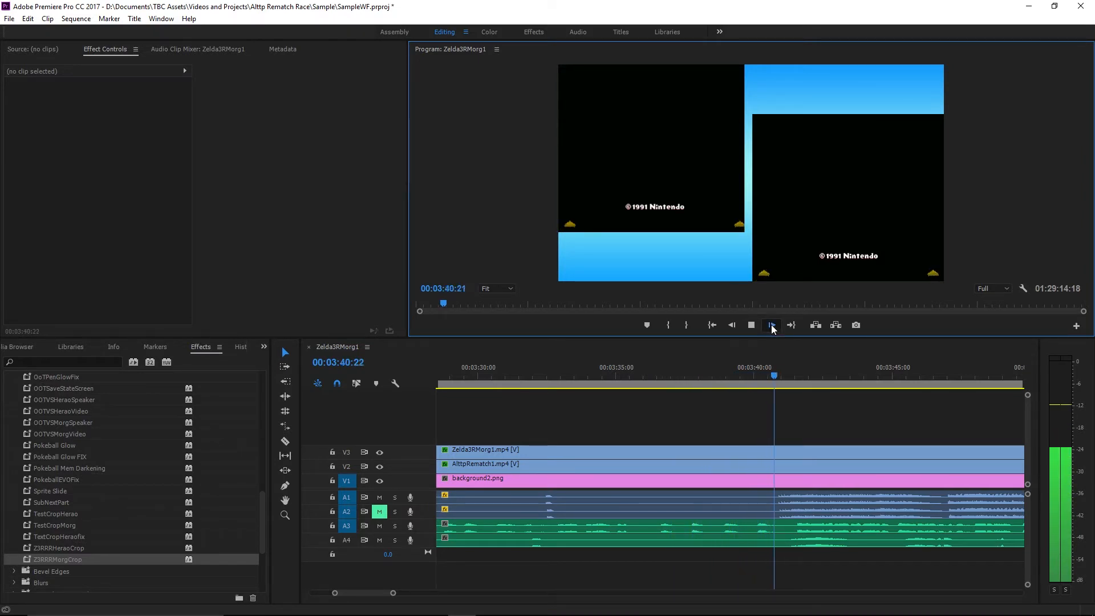
{"action": "left_click", "coordinate": [751, 435]}
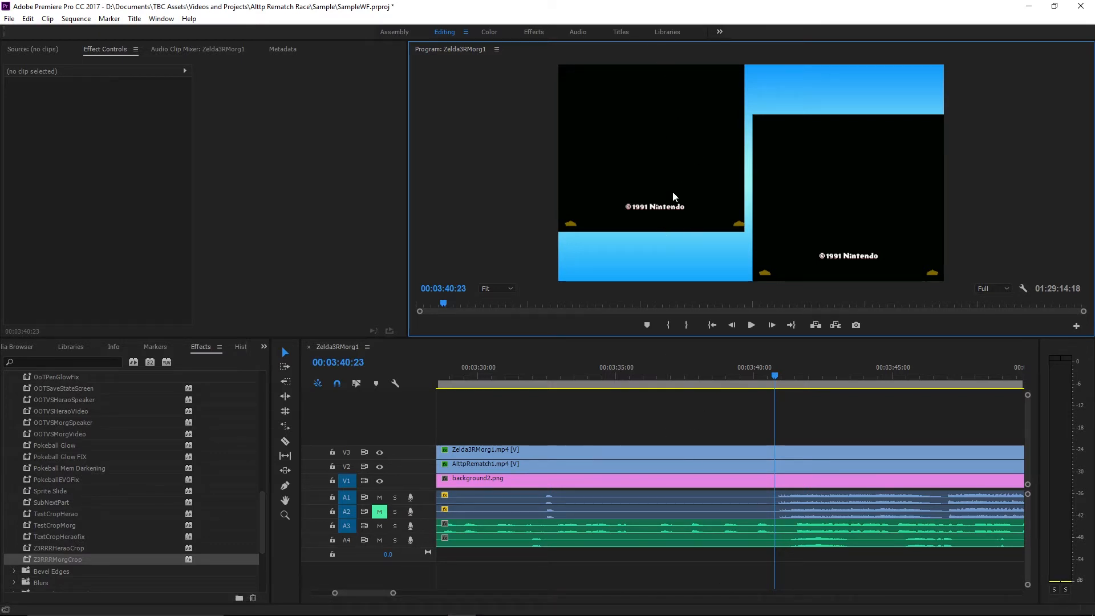
Split the clips on all tracks at 00:03:40:27, where the title screen animation starts.
{"action": "left_click_drag", "start_coordinate": [652, 378], "coordinate": [778, 389]}
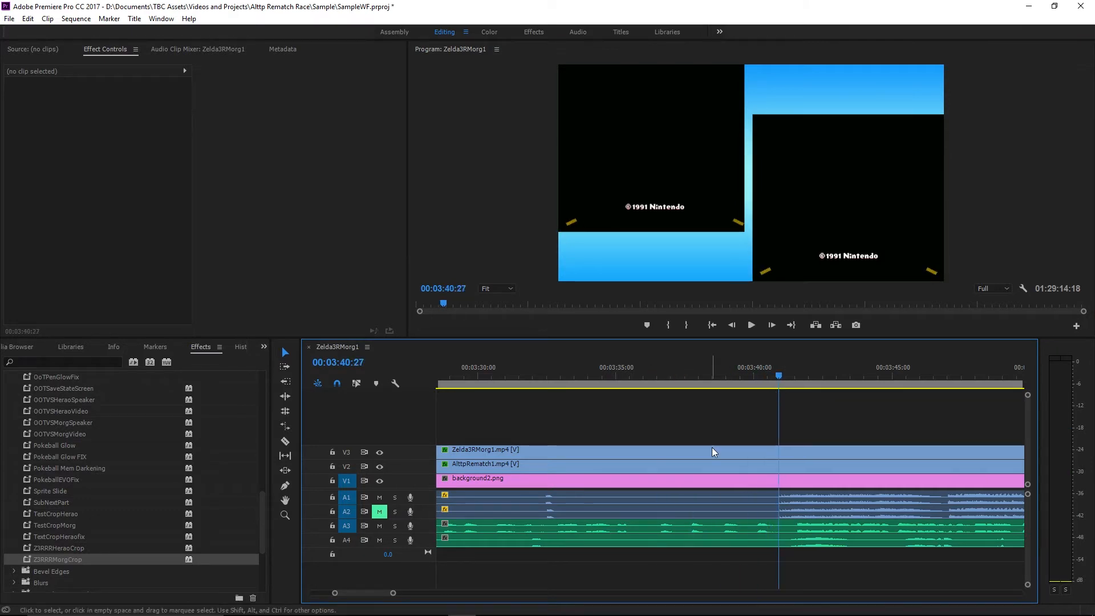
{"action": "scroll", "coordinate": [673, 437], "scroll_direction": "down", "scroll_amount": 5}
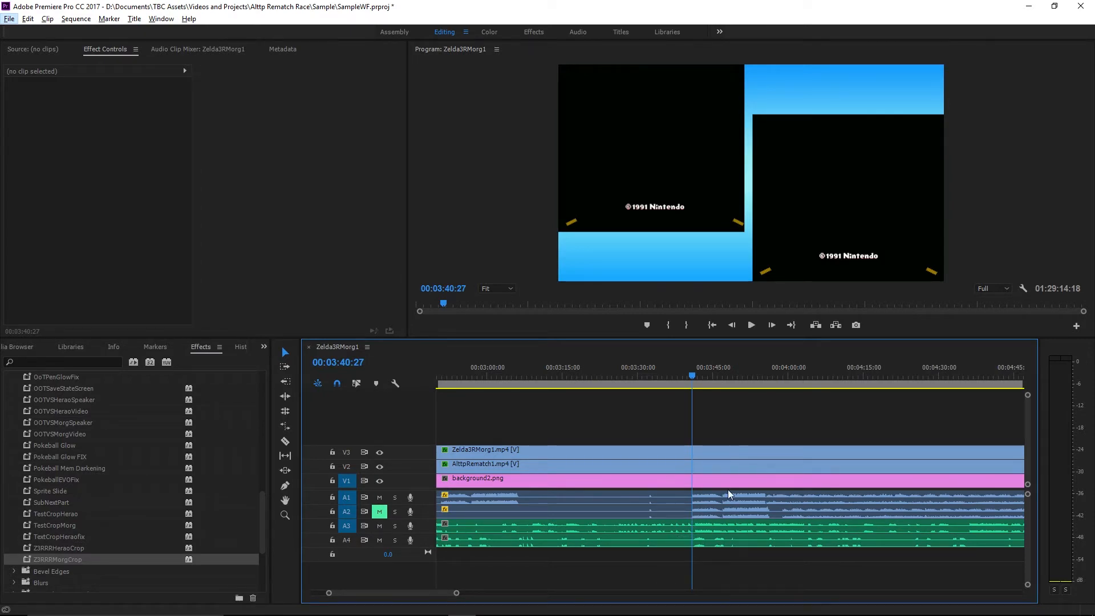
{"action": "scroll", "coordinate": [718, 490], "scroll_direction": "up", "scroll_amount": 6}
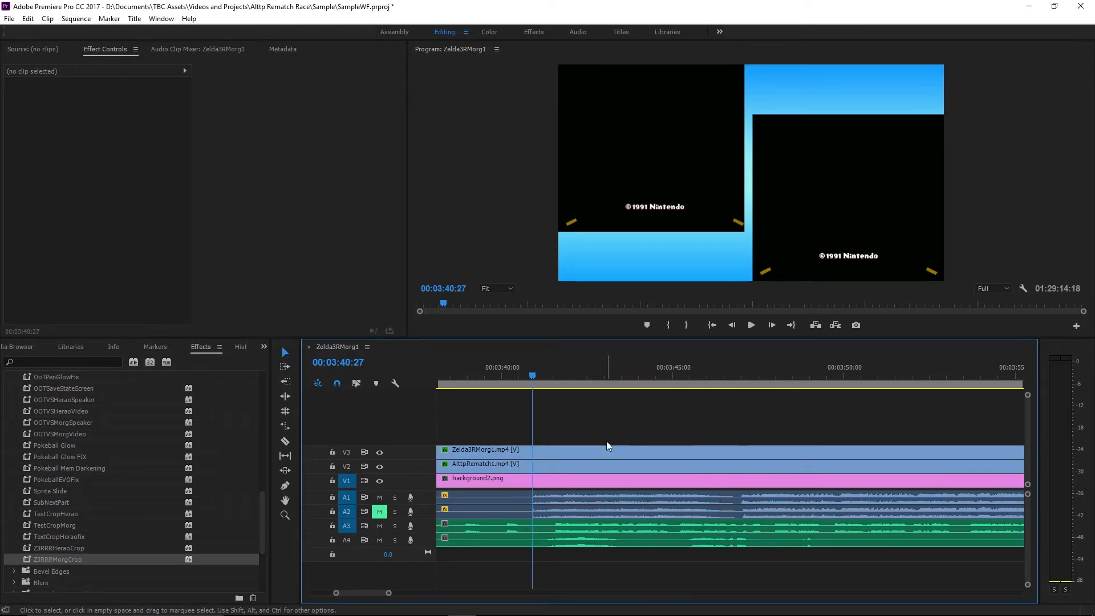
{"action": "key", "text": "ctrl+shift+k"}
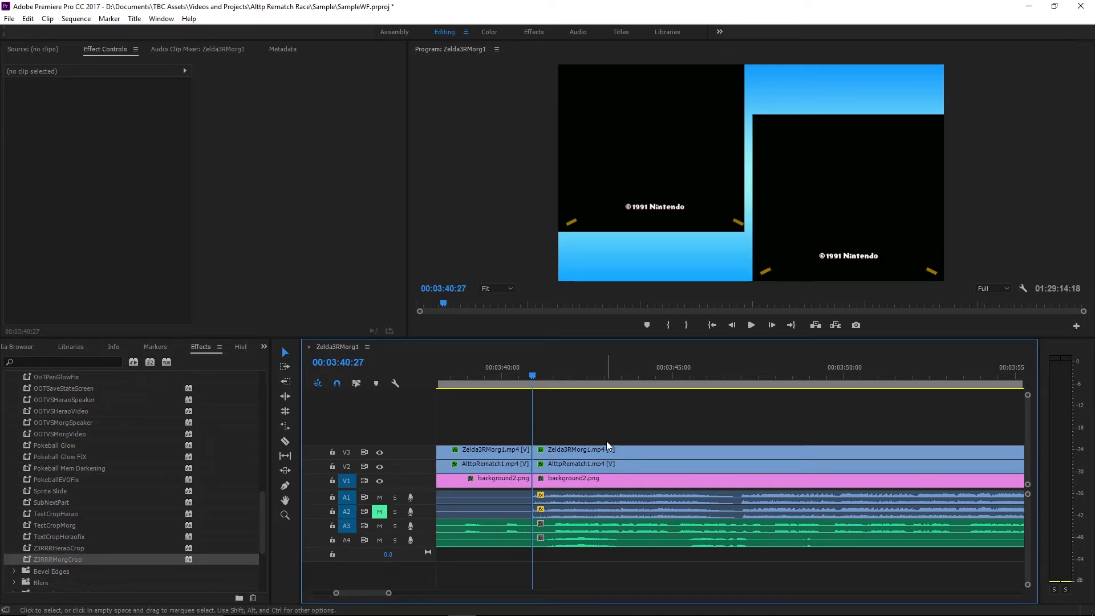
Delete all video, background and audio segments before the cut at 00:03:40:27, leaving the gap in place.
{"action": "key", "text": "minus"}
{"action": "key", "text": "minus"}
{"action": "key", "text": "minus"}
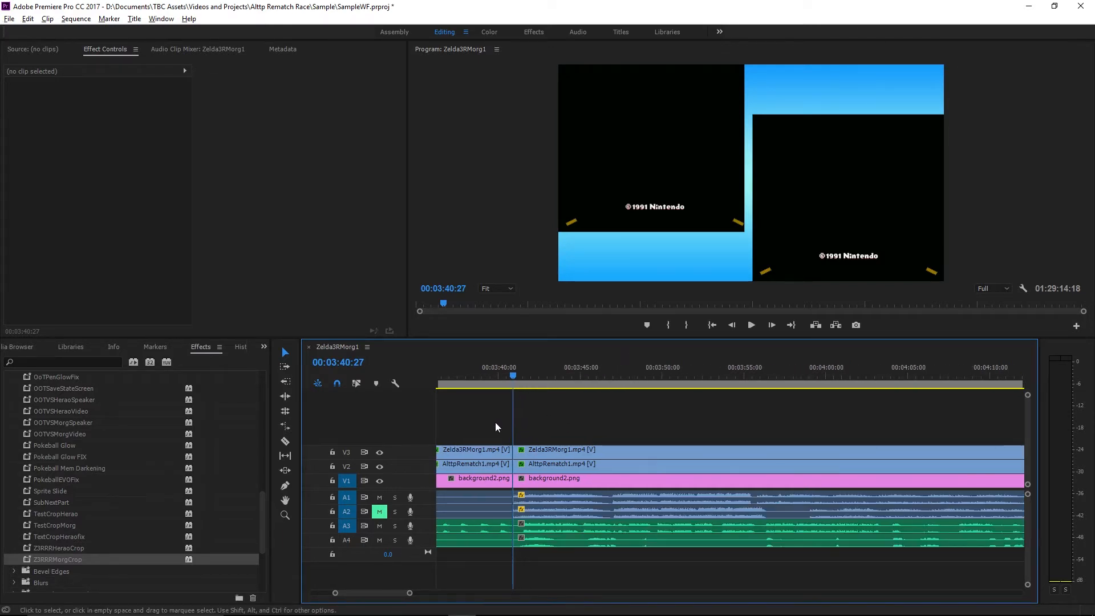
{"action": "key", "text": "minus"}
{"action": "key", "text": "minus"}
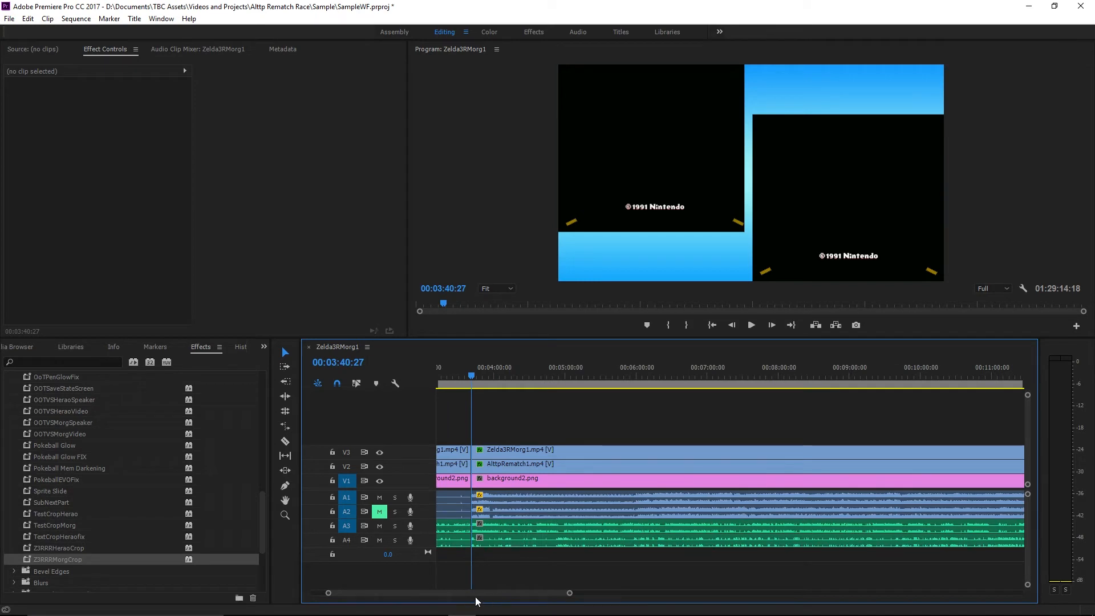
{"action": "left_click_drag", "start_coordinate": [443, 593], "coordinate": [365, 594]}
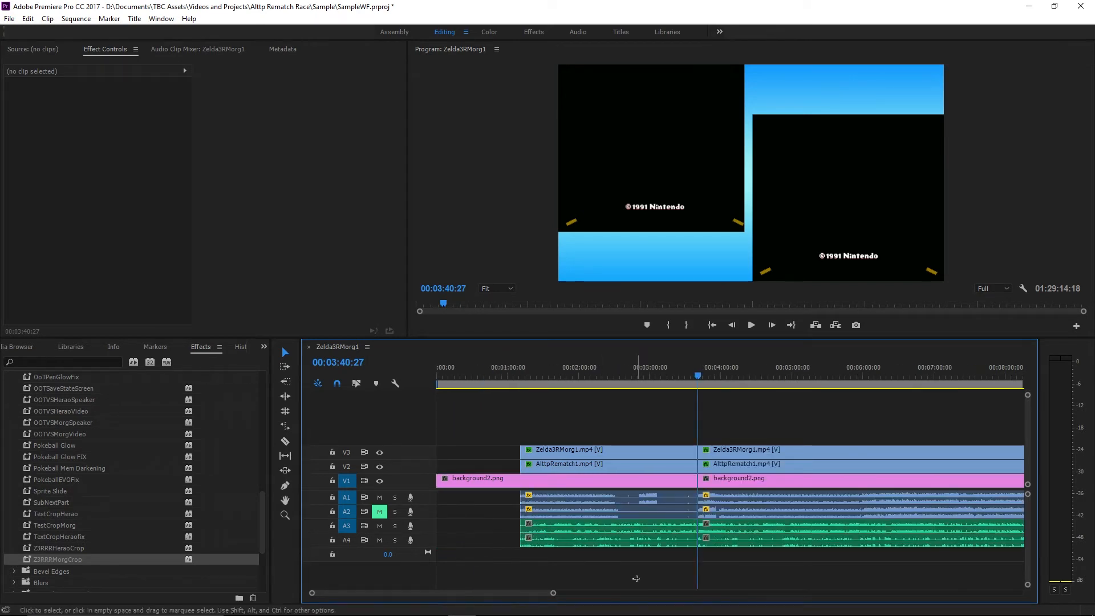
{"action": "left_click_drag", "start_coordinate": [601, 583], "coordinate": [641, 440]}
{"action": "key", "text": "Delete"}
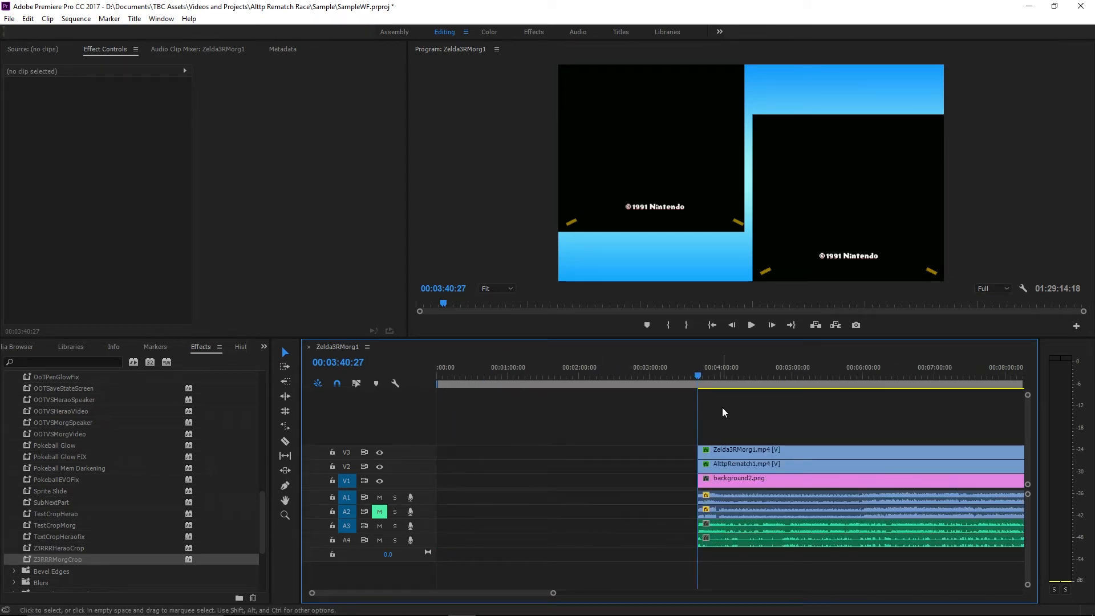
Import the intro-logo file from the Sample folder and place it at the sequence start on V3 with its audio on A3.
{"action": "key", "text": "shift+1"}
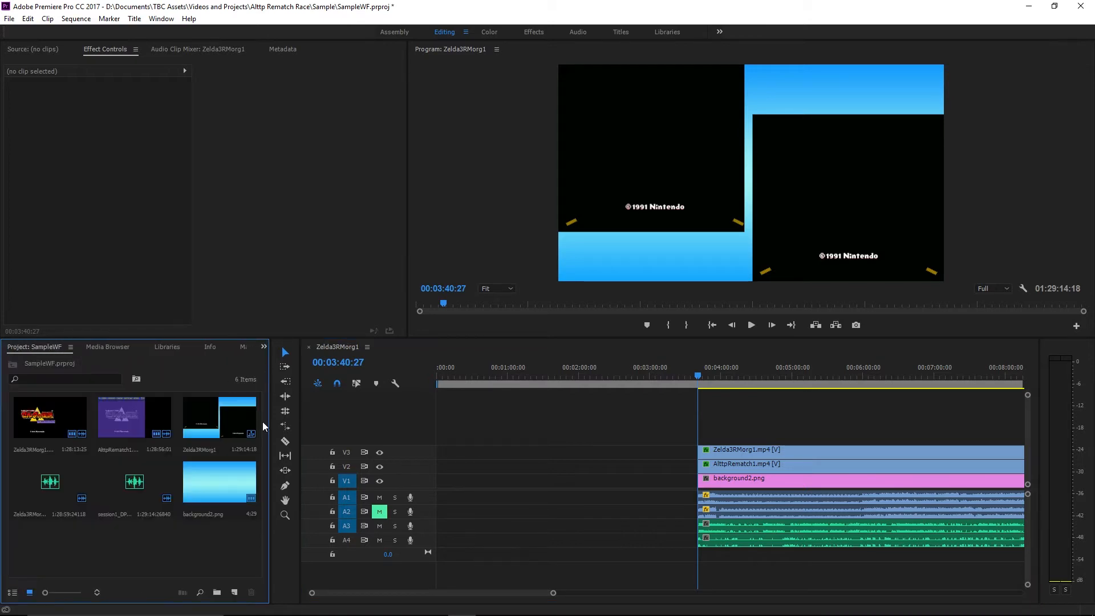
{"action": "right_click", "coordinate": [150, 533]}
{"action": "left_click", "coordinate": [177, 504]}
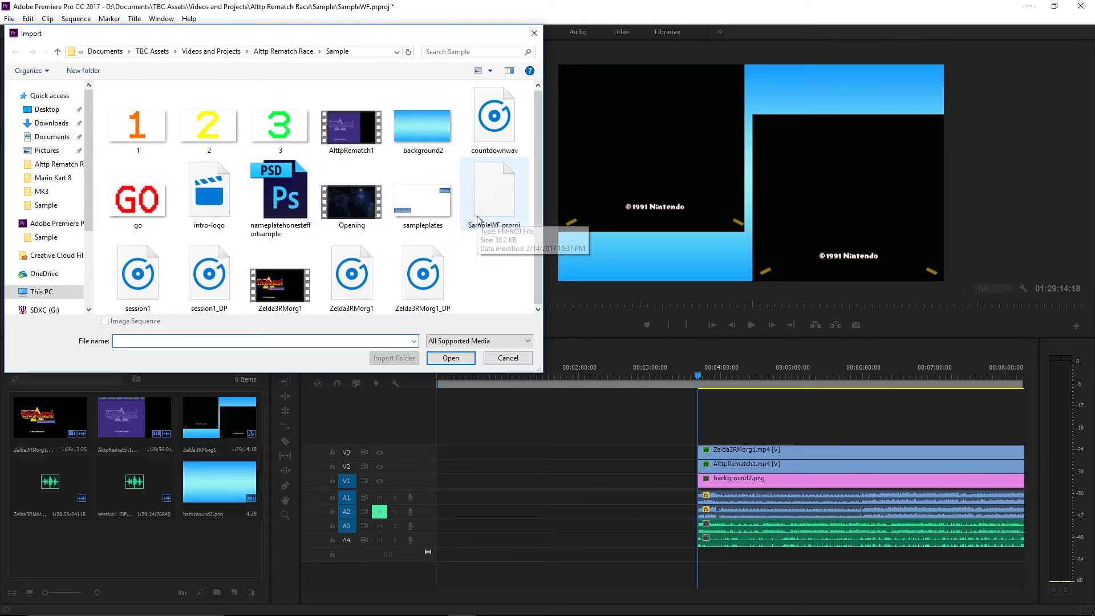
{"action": "double_click", "coordinate": [208, 197]}
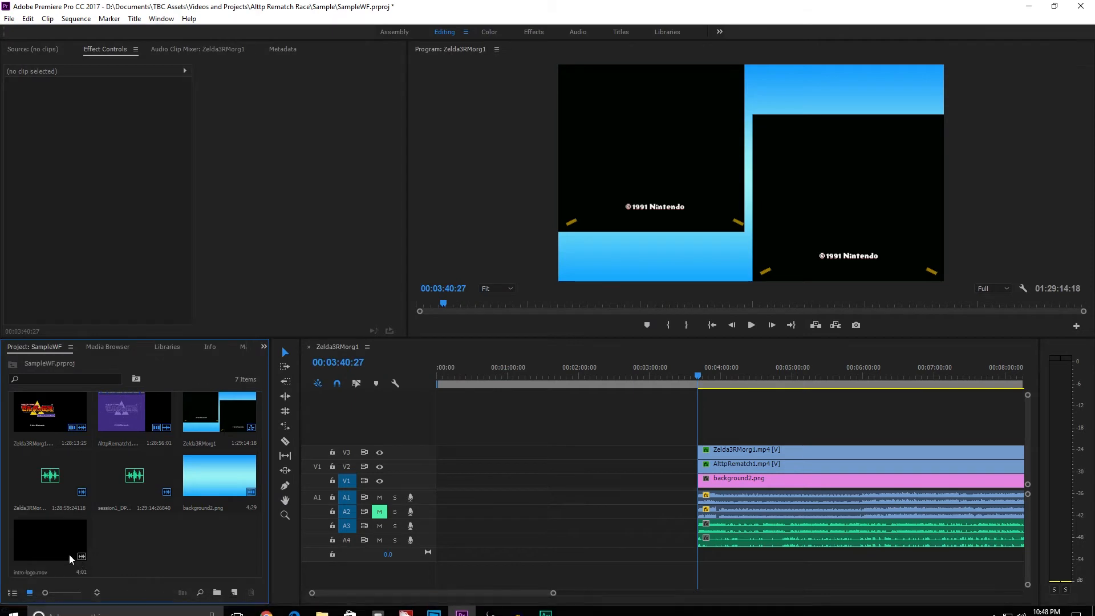
{"action": "left_click_drag", "start_coordinate": [69, 554], "coordinate": [442, 474]}
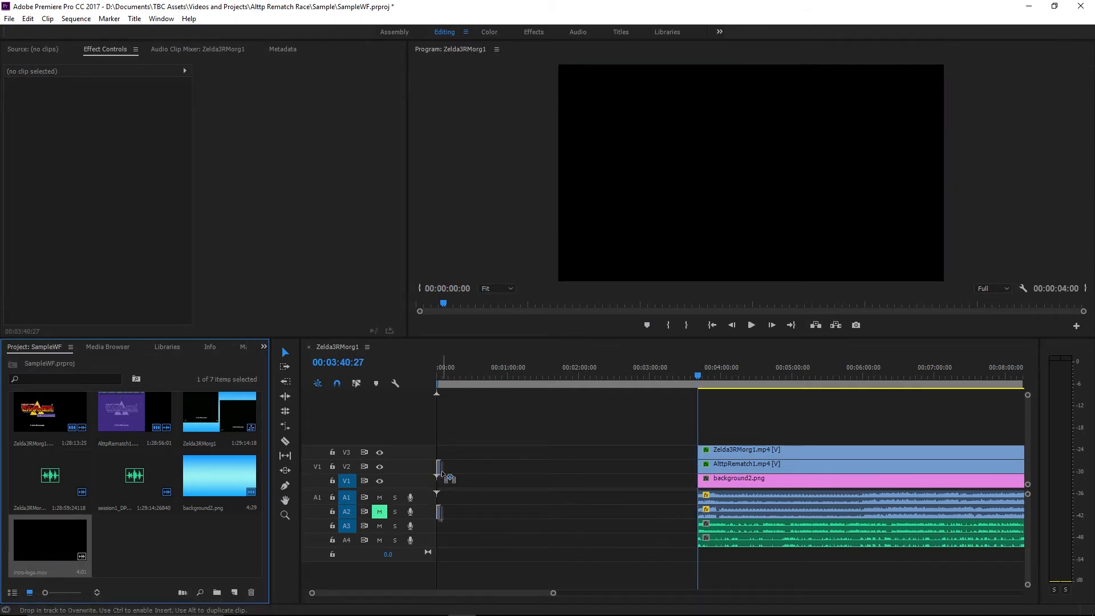
{"action": "left_click_drag", "start_coordinate": [442, 473], "coordinate": [440, 452]}
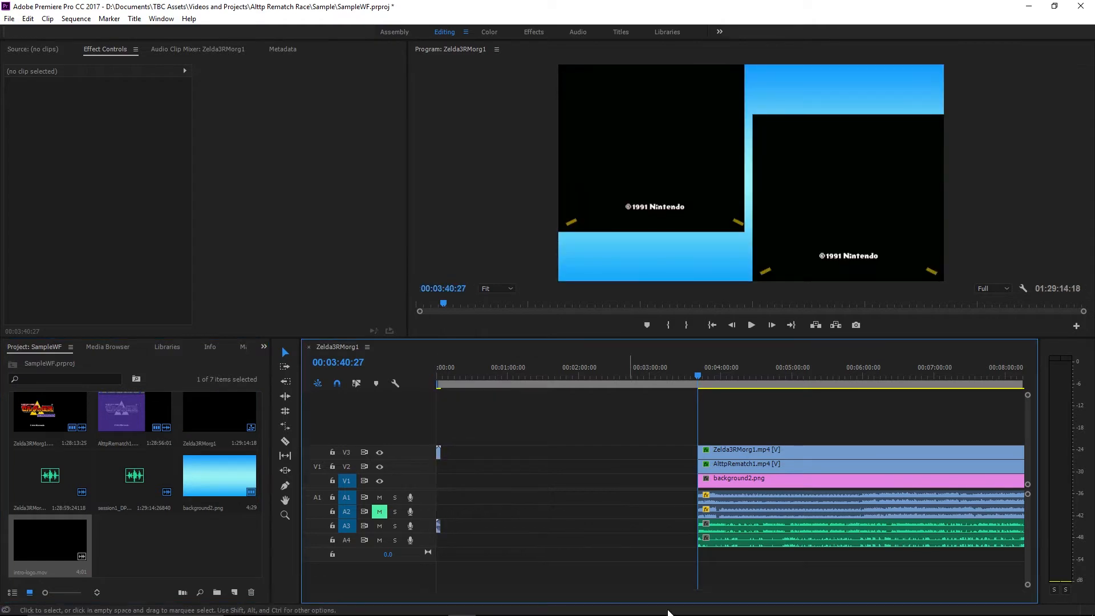
Move all race video, background and audio clips back to start directly after the intro logo clip, and return the playhead to the start.
{"action": "left_click", "coordinate": [539, 506]}
{"action": "left_click", "coordinate": [519, 407]}
{"action": "left_click_drag", "start_coordinate": [775, 422], "coordinate": [774, 567]}
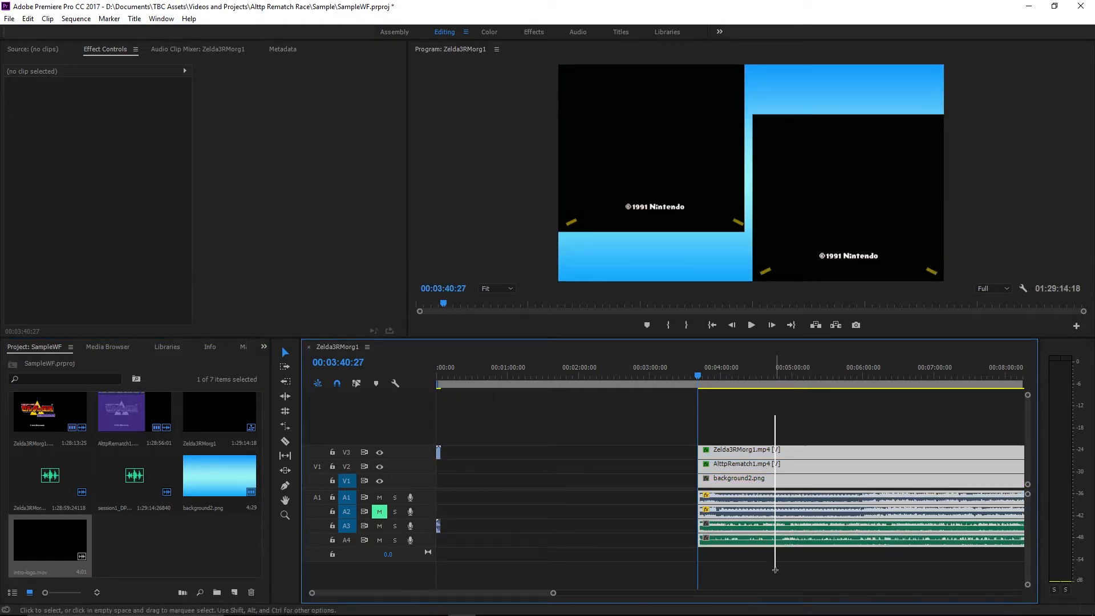
{"action": "left_click_drag", "start_coordinate": [763, 451], "coordinate": [508, 456]}
{"action": "left_click", "coordinate": [478, 425]}
{"action": "key", "text": "Home"}
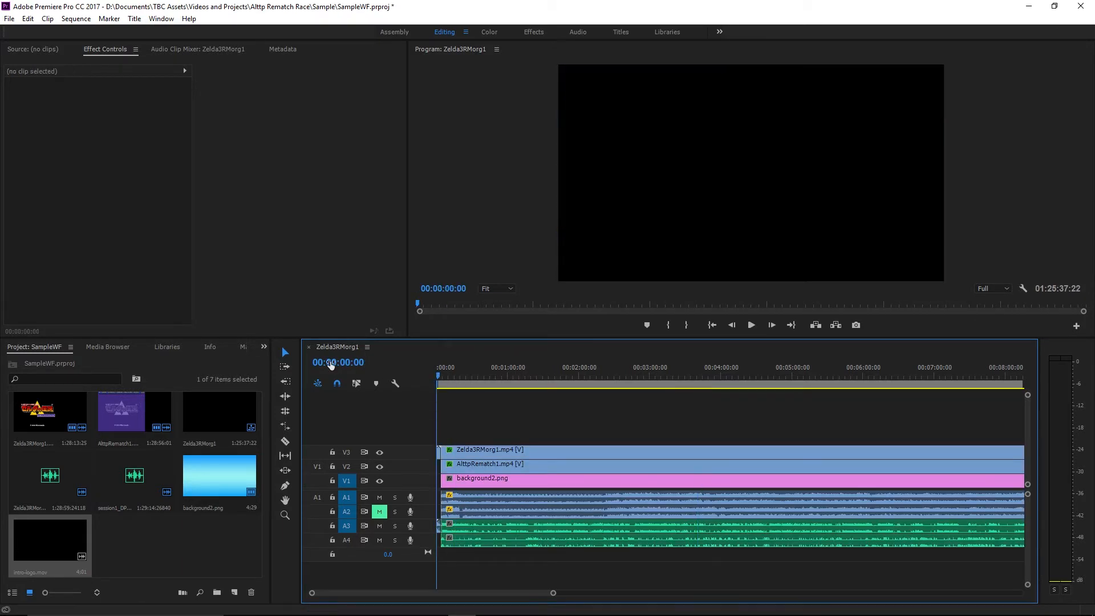
Set the audio volume level of the intro-logo.mov clip on A3 to -12 dB.
{"action": "scroll", "coordinate": [446, 391], "scroll_direction": "up", "scroll_amount": 5, "text": "alt"}
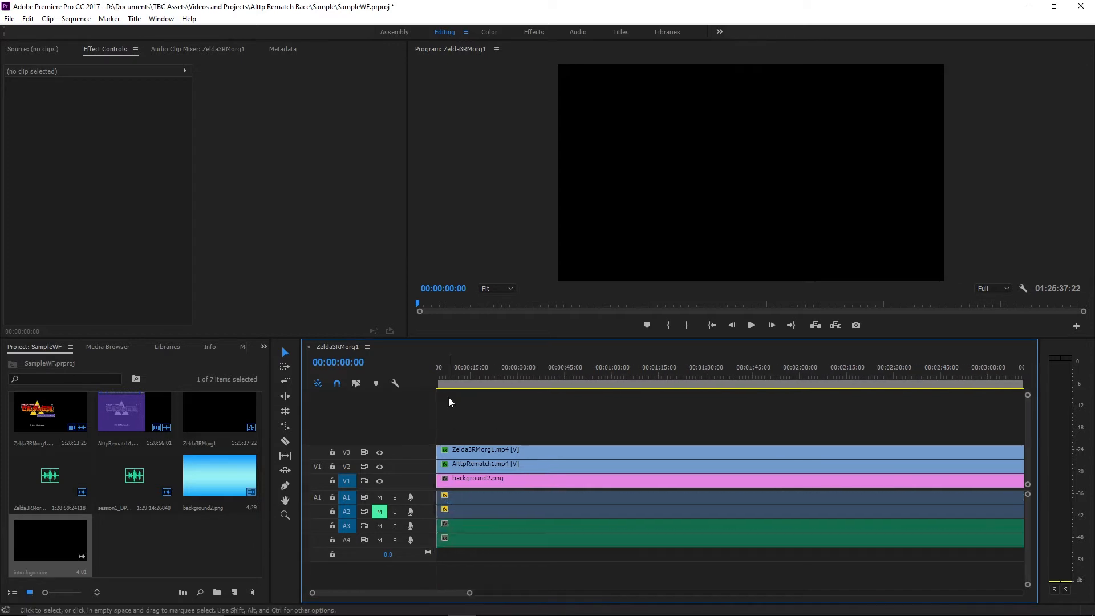
{"action": "left_click_drag", "start_coordinate": [376, 593], "coordinate": [305, 595]}
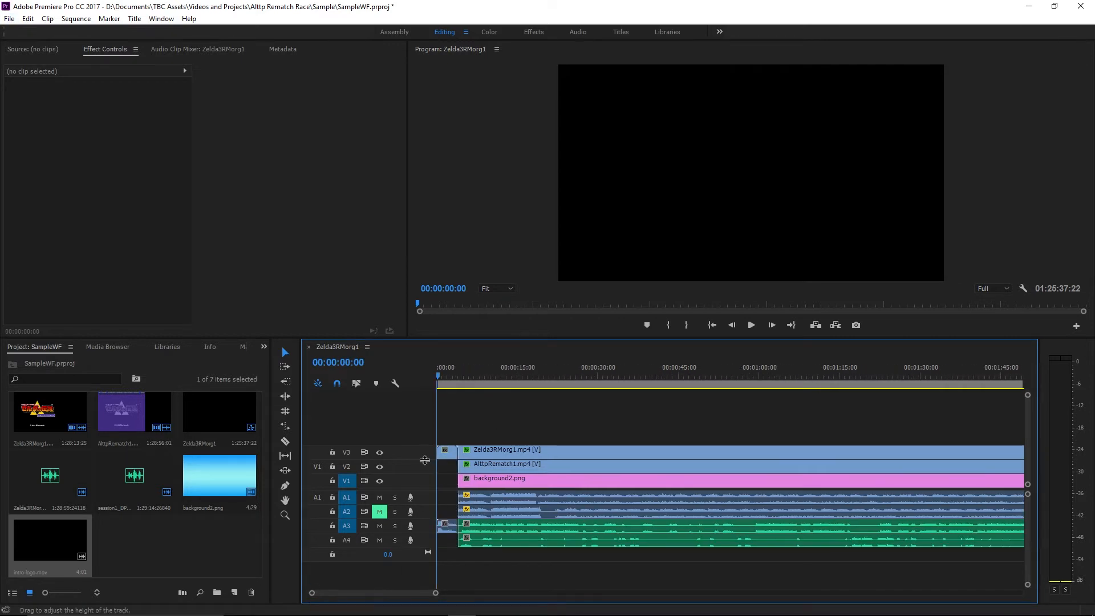
{"action": "left_click", "coordinate": [443, 528]}
{"action": "left_click", "coordinate": [103, 119]}
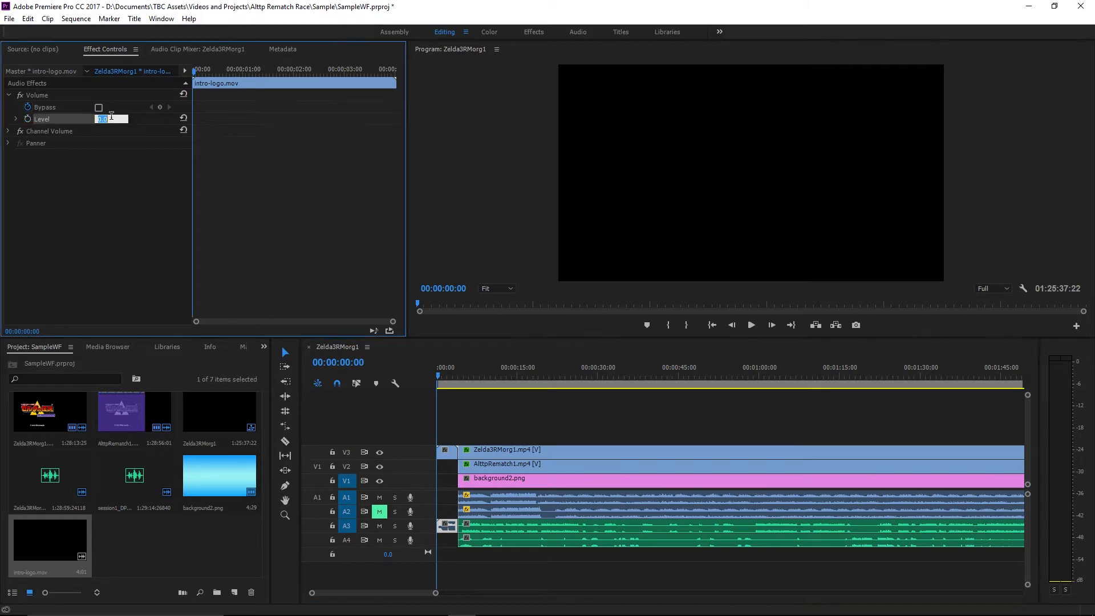
{"action": "type", "text": "-10"}
{"action": "key", "text": "BackSpace"}
{"action": "type", "text": "2"}
{"action": "key", "text": "Return"}
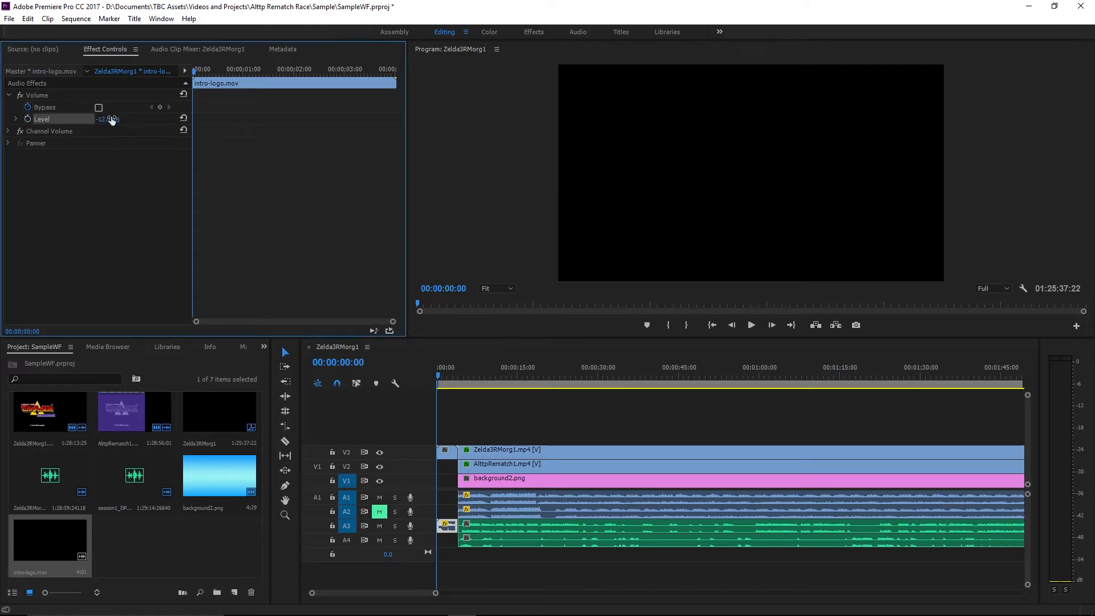
Play the intro logo and its cut to the race footage in a maximized program view, then restore the layout.
{"action": "left_click", "coordinate": [753, 325]}
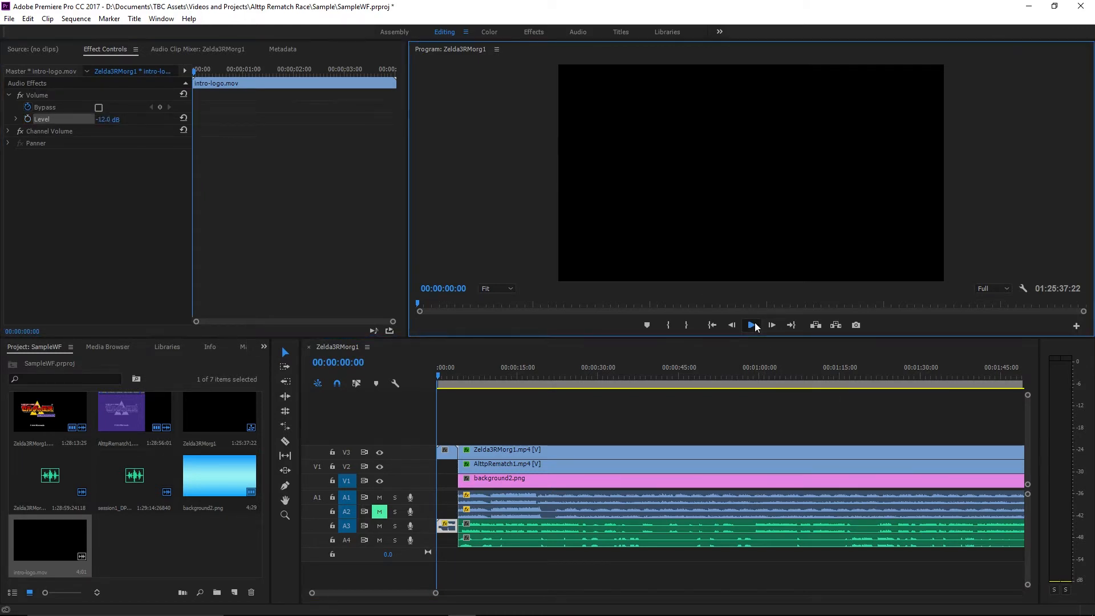
{"action": "key", "text": "grave"}
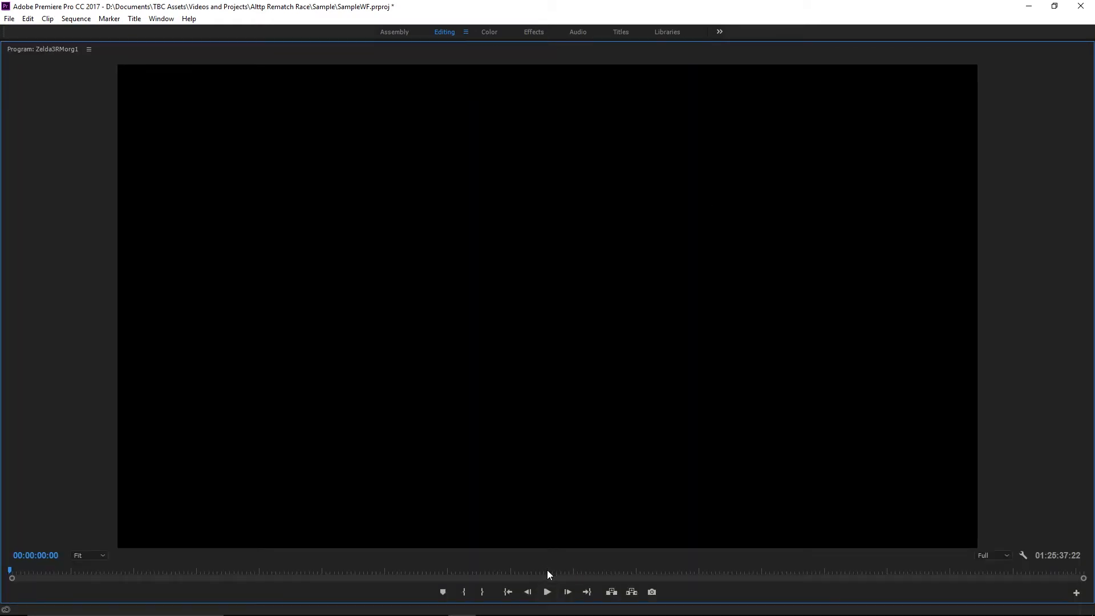
{"action": "left_click", "coordinate": [547, 592]}
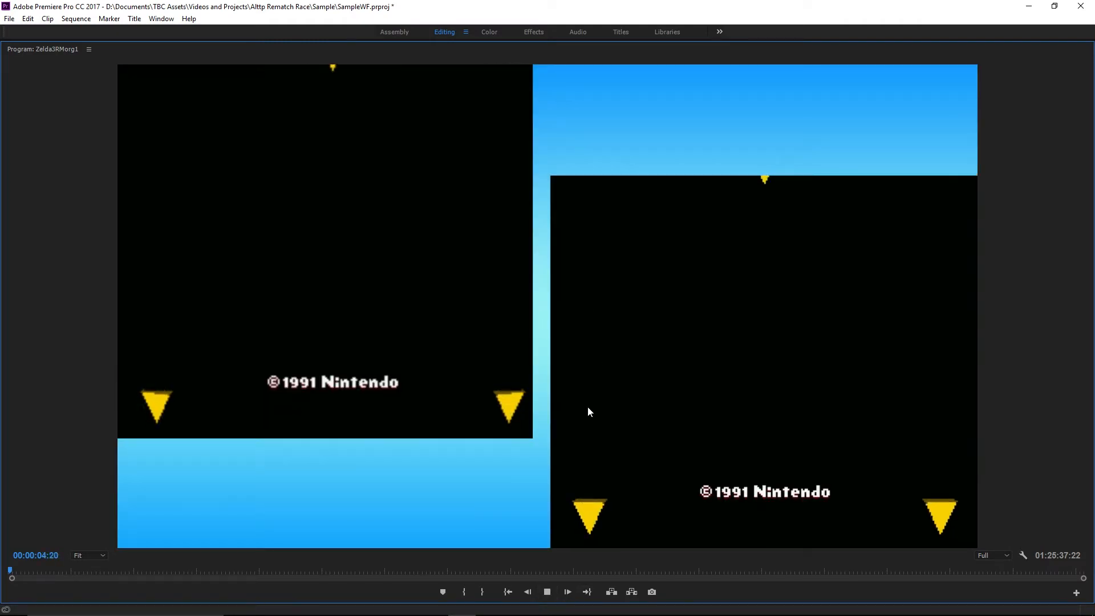
{"action": "left_click", "coordinate": [547, 593]}
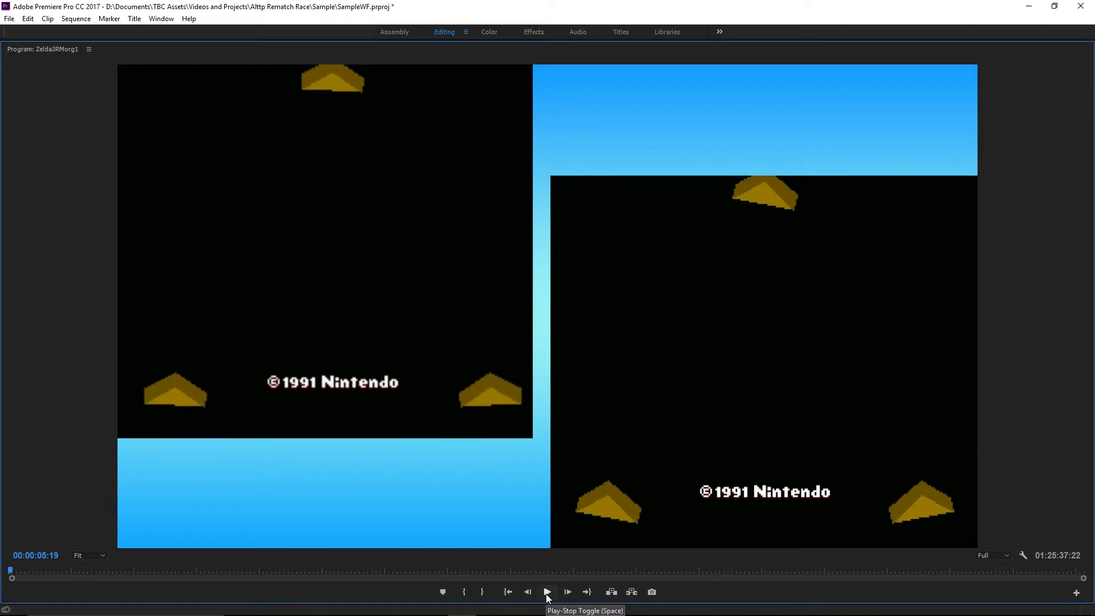
{"action": "key", "text": "grave"}
{"action": "left_click", "coordinate": [447, 408]}
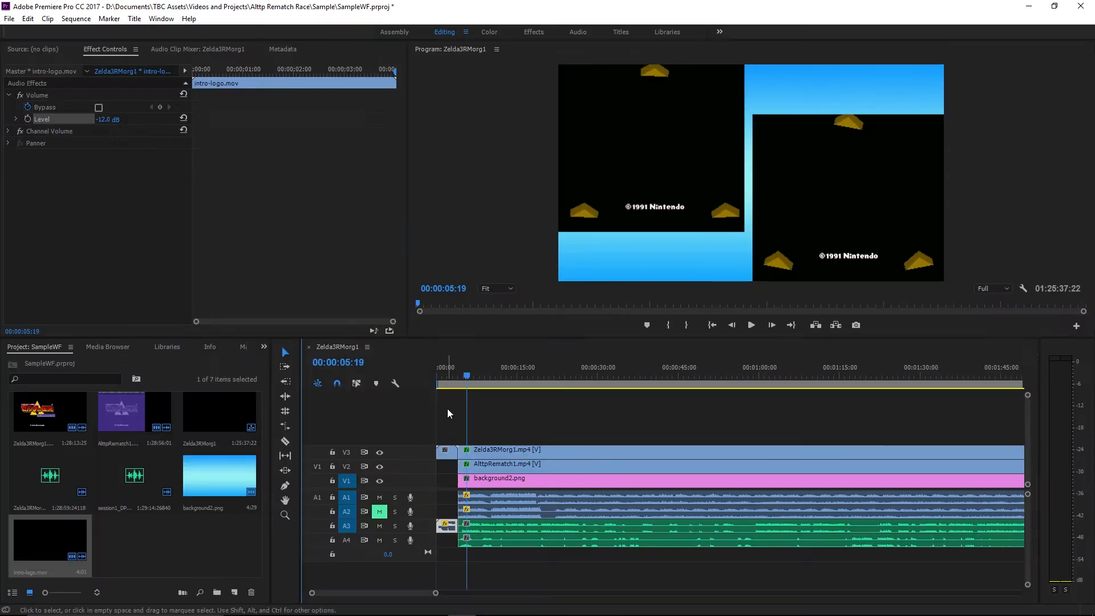
Import the Opening video from the Sample folder into the project.
{"action": "left_click", "coordinate": [173, 566]}
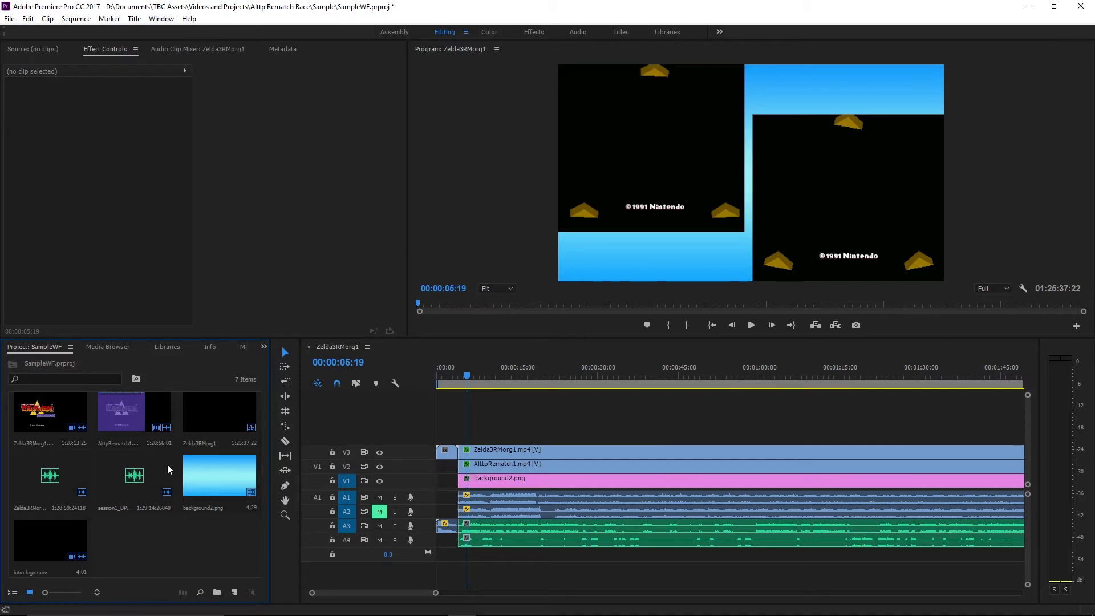
{"action": "right_click", "coordinate": [155, 530]}
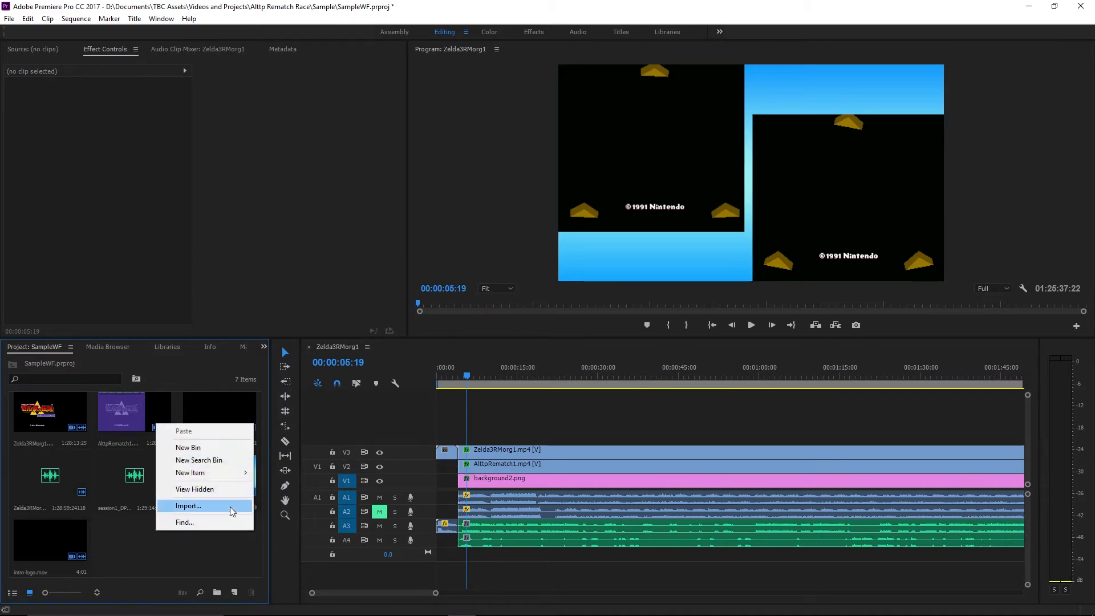
{"action": "left_click", "coordinate": [227, 505]}
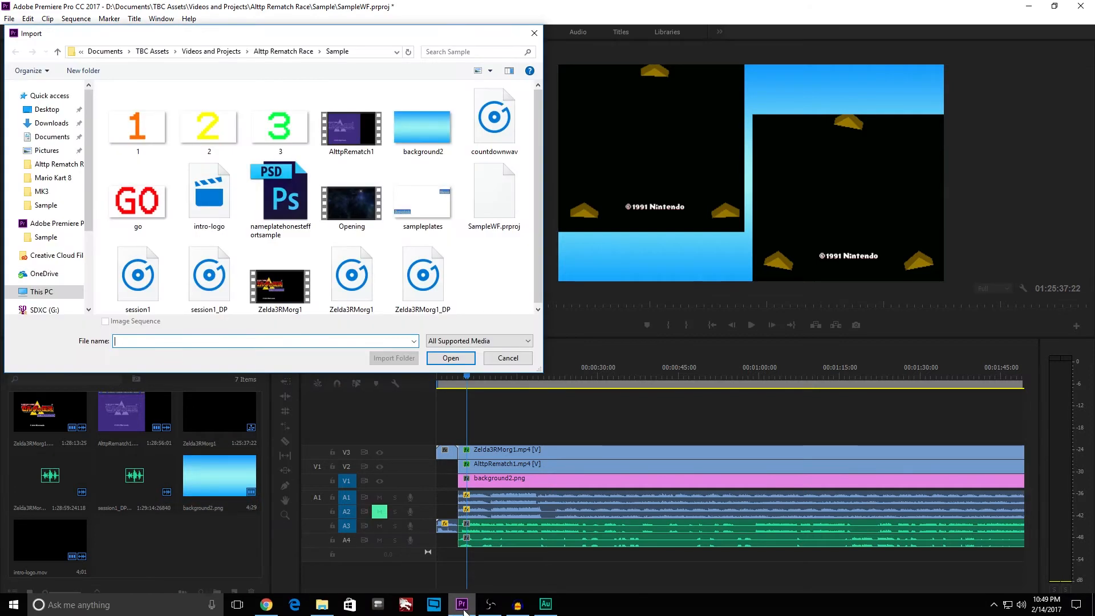
{"action": "double_click", "coordinate": [340, 249]}
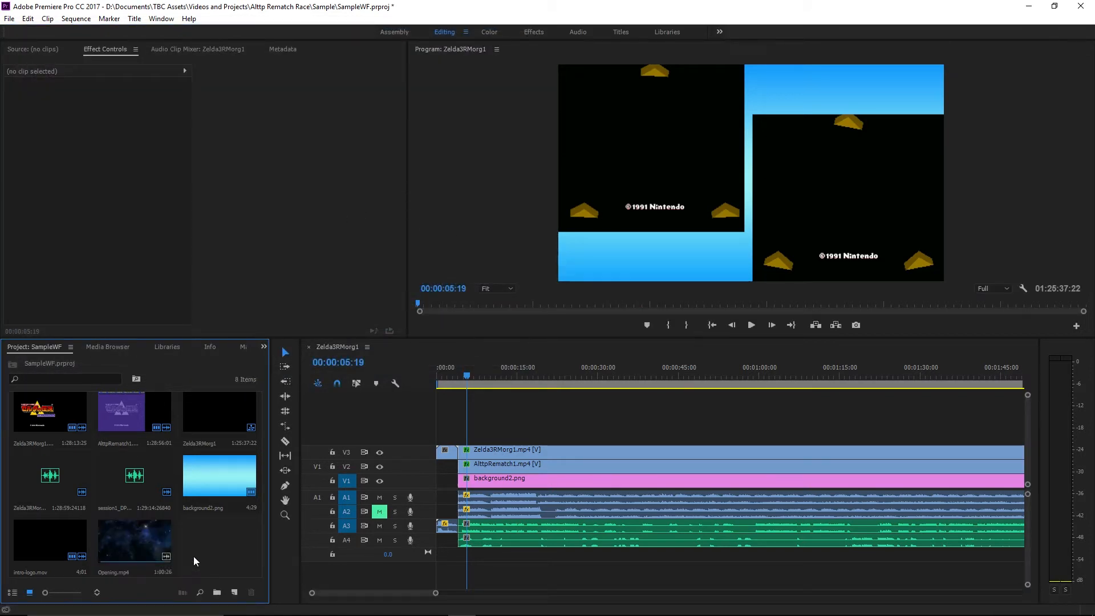
Add Opening.mp4 to track V5 without its audio and raise the intro logo clip to V5 at the sequence start.
{"action": "left_click_drag", "start_coordinate": [451, 453], "coordinate": [450, 433]}
{"action": "left_click_drag", "start_coordinate": [135, 542], "coordinate": [507, 425]}
{"action": "left_click", "coordinate": [549, 560], "text": "alt"}
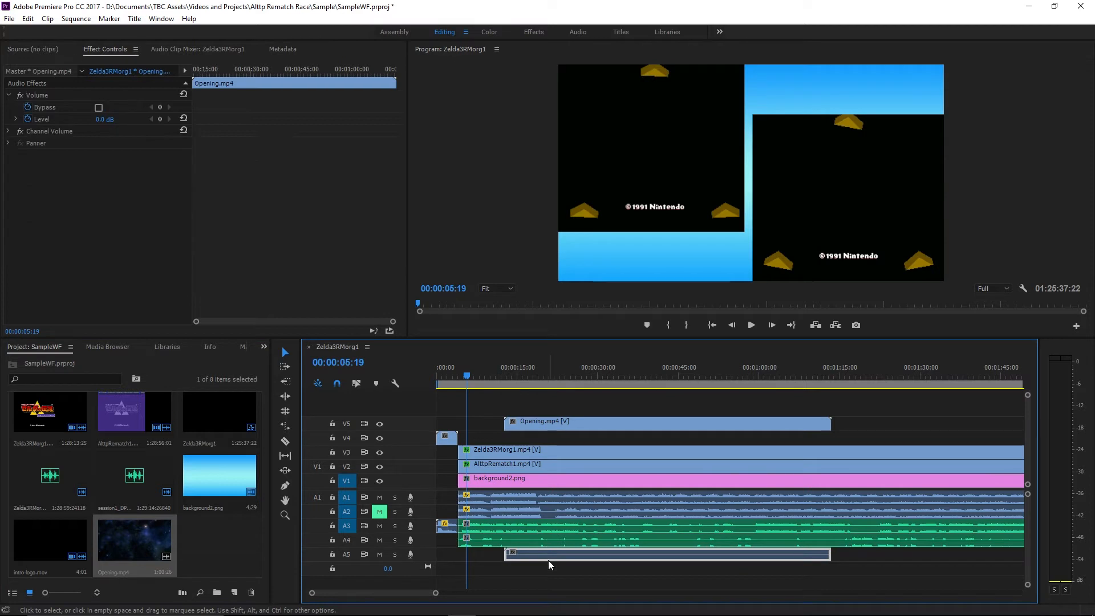
{"action": "key", "text": "Delete"}
{"action": "left_click_drag", "start_coordinate": [447, 438], "coordinate": [446, 424]}
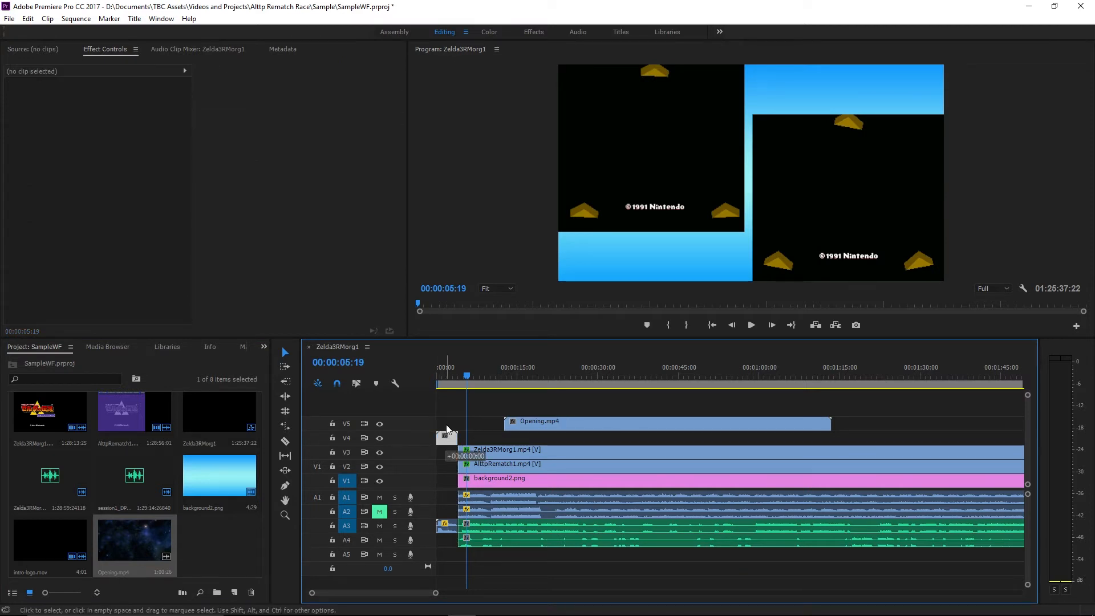
Move Opening.mp4 to the start of track V4 and scale it to the frame size.
{"action": "left_click", "coordinate": [624, 422]}
{"action": "left_click_drag", "start_coordinate": [577, 425], "coordinate": [525, 433]}
{"action": "right_click", "coordinate": [525, 433]}
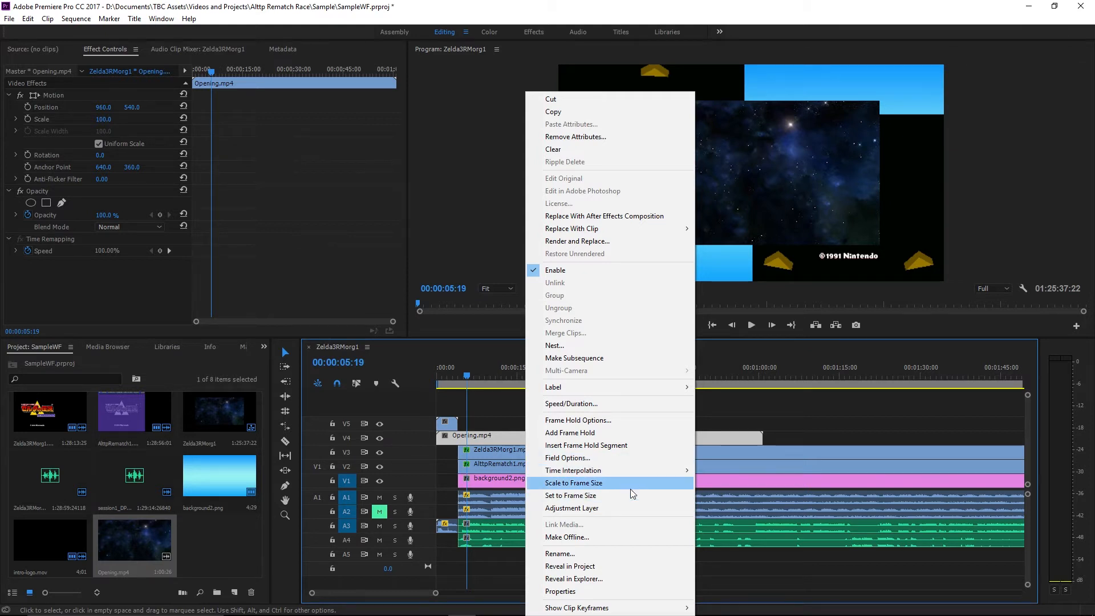
{"action": "left_click", "coordinate": [567, 483]}
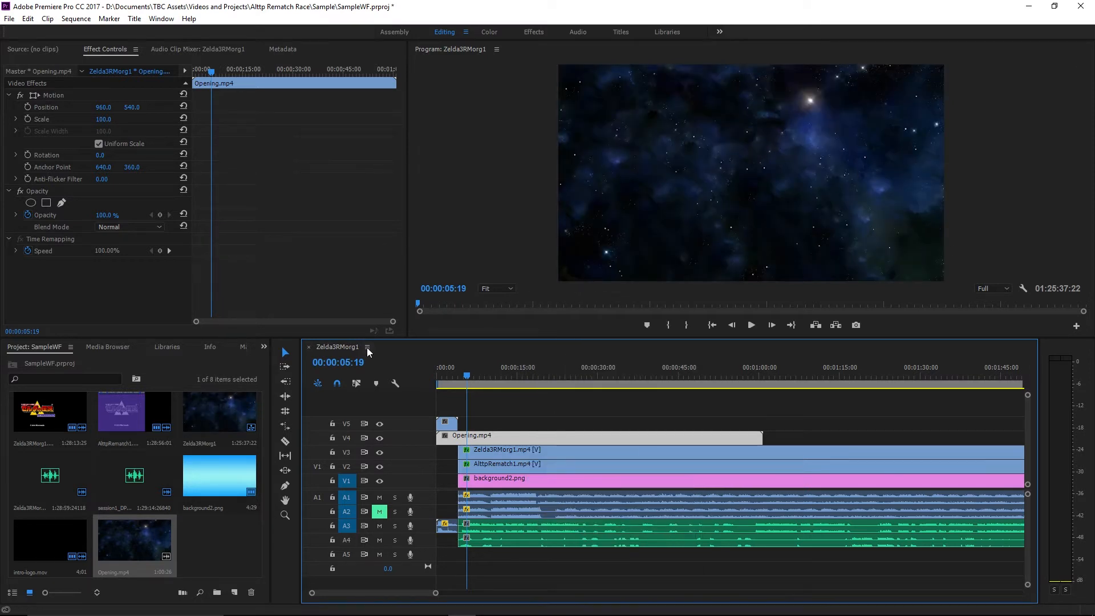
Play the intro logo over the Opening.mp4 background from the sequence start in a maximized program view.
{"action": "key", "text": "Up"}
{"action": "key", "text": "Up"}
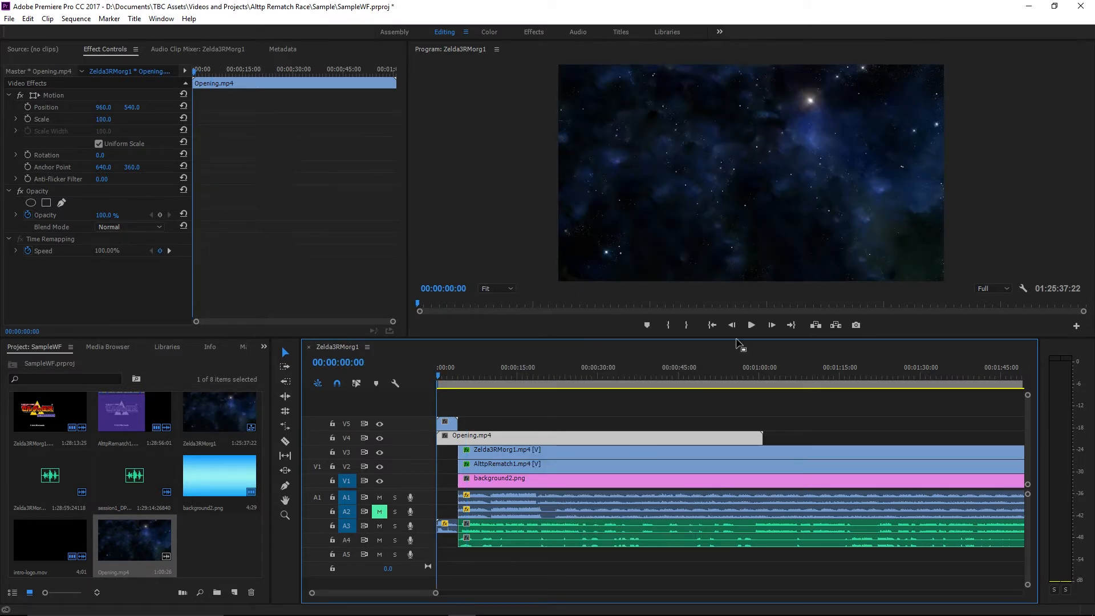
{"action": "key", "text": "grave"}
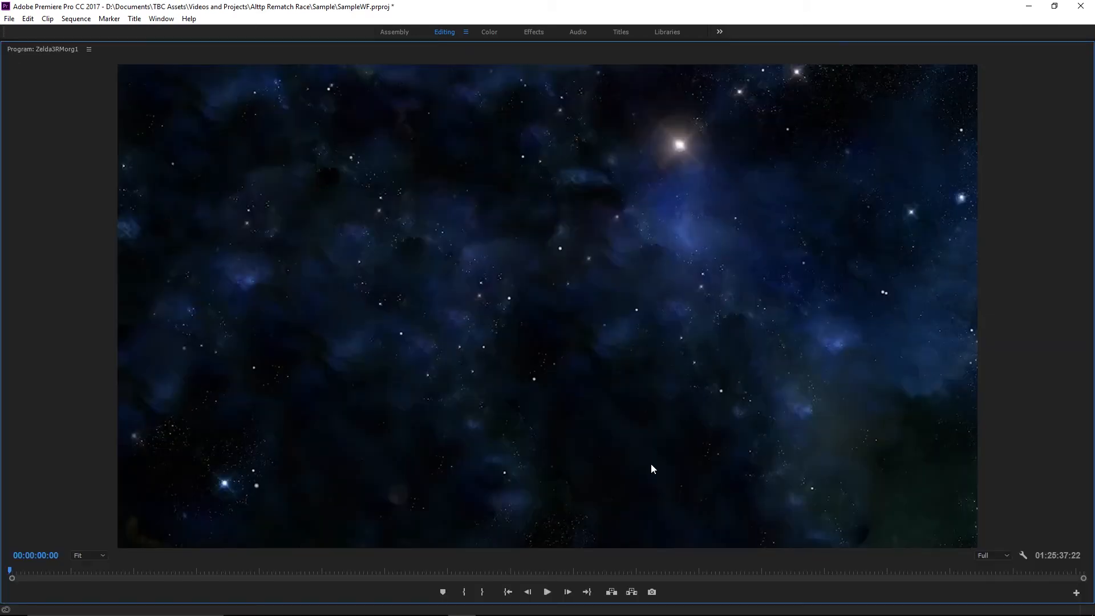
{"action": "left_click", "coordinate": [553, 589]}
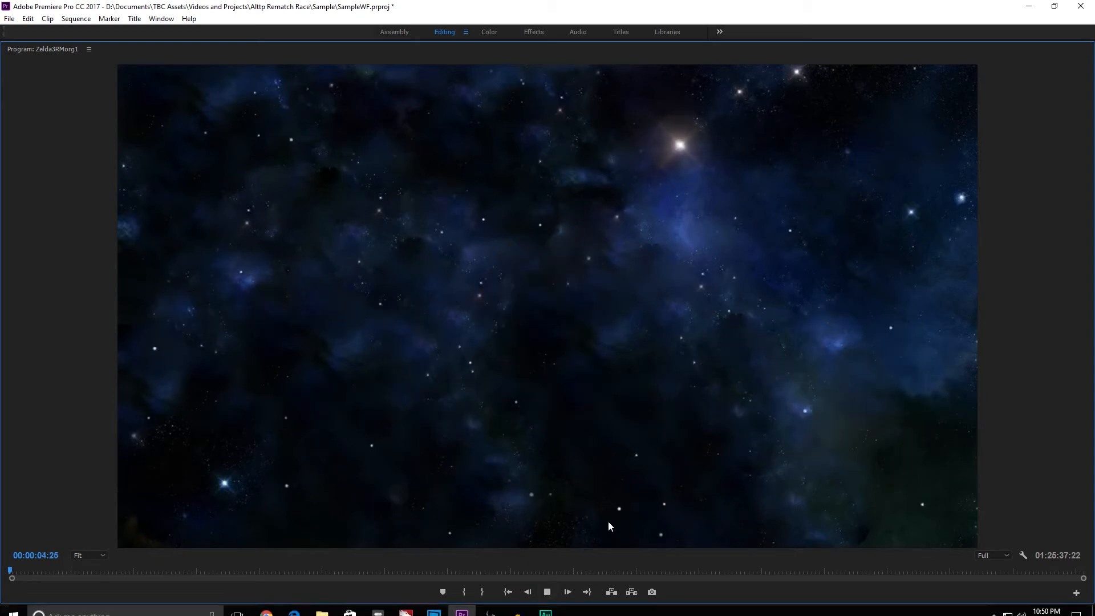
{"action": "left_click", "coordinate": [546, 586]}
{"action": "key", "text": "grave"}
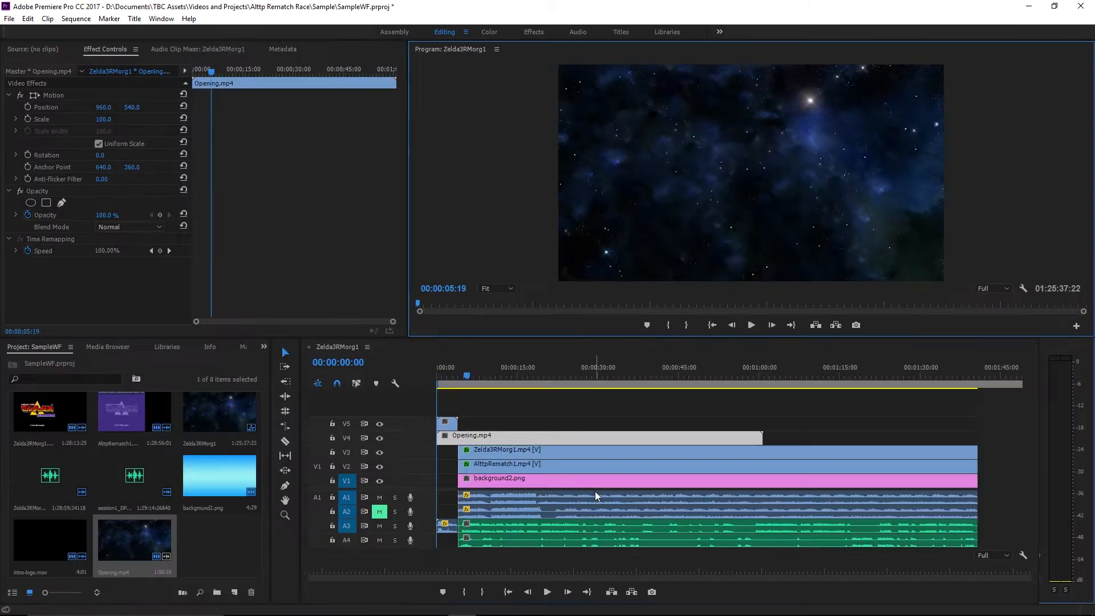
Preview the intro at 00:00:02:23 and select Opening.mp4 on V4 to inspect its opacity settings.
{"action": "left_click", "coordinate": [455, 380]}
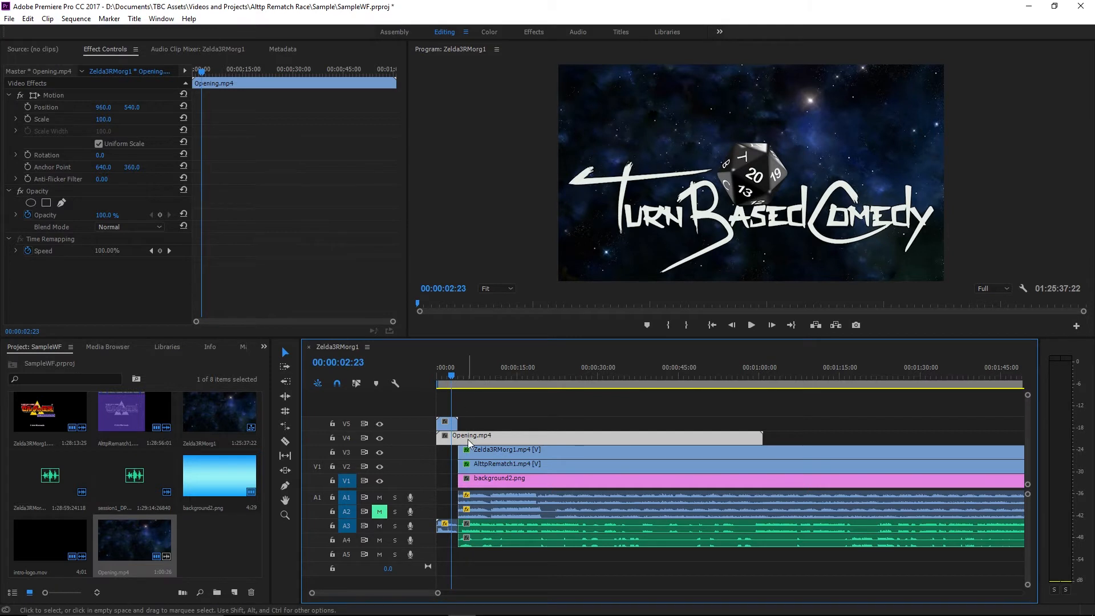
{"action": "left_click", "coordinate": [488, 412]}
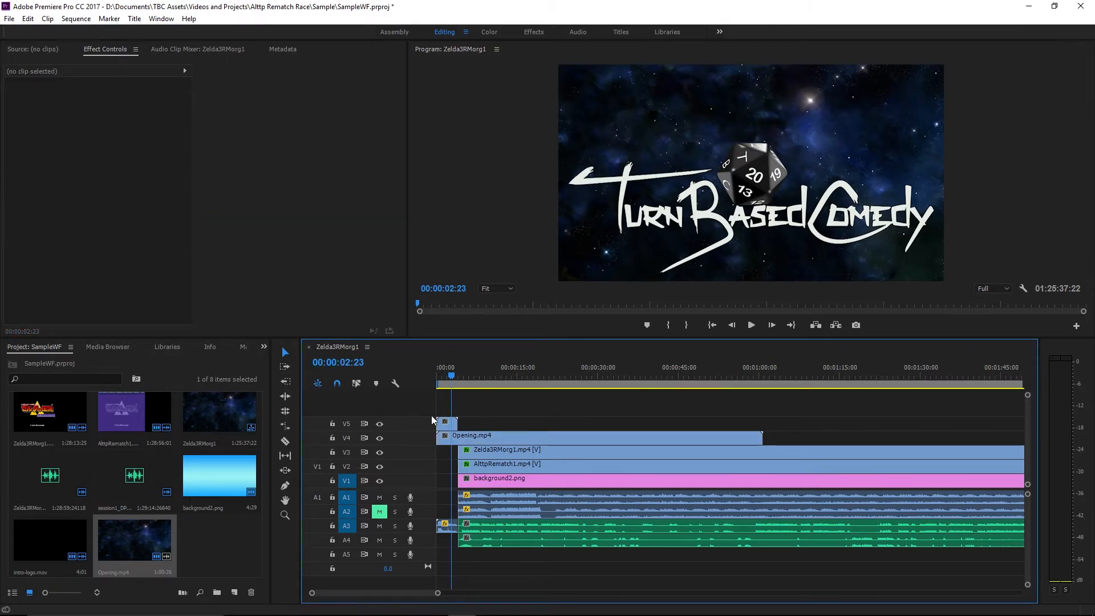
{"action": "left_click", "coordinate": [496, 438]}
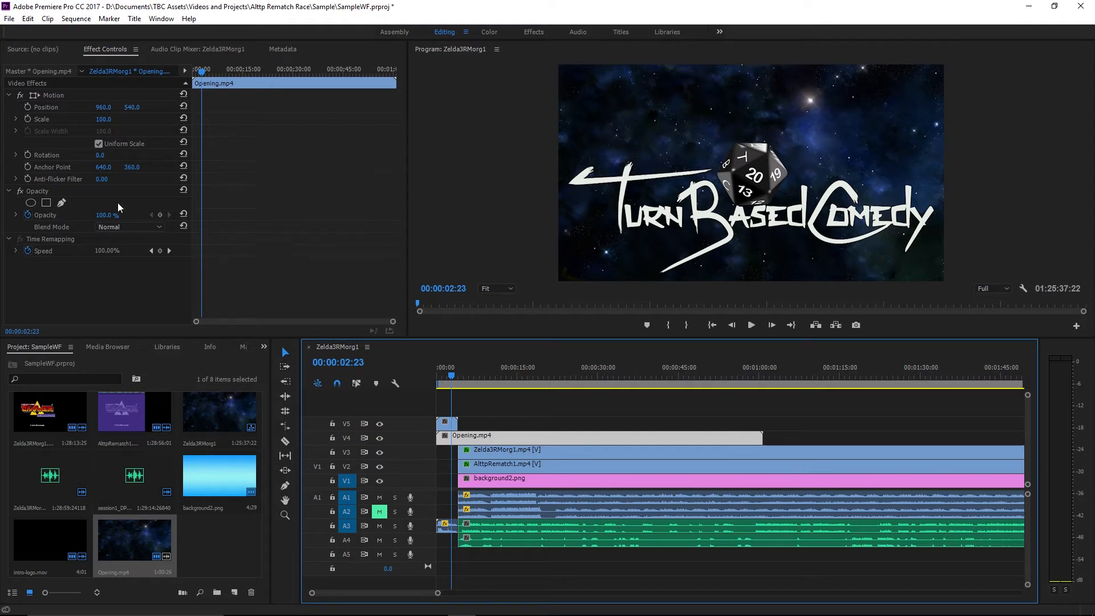
{"action": "mouse_move", "coordinate": [121, 214]}
{"action": "left_mouse_down"}
{"action": "mouse_move", "coordinate": [92, 215]}
{"action": "mouse_move", "coordinate": [114, 218]}
{"action": "left_mouse_up"}
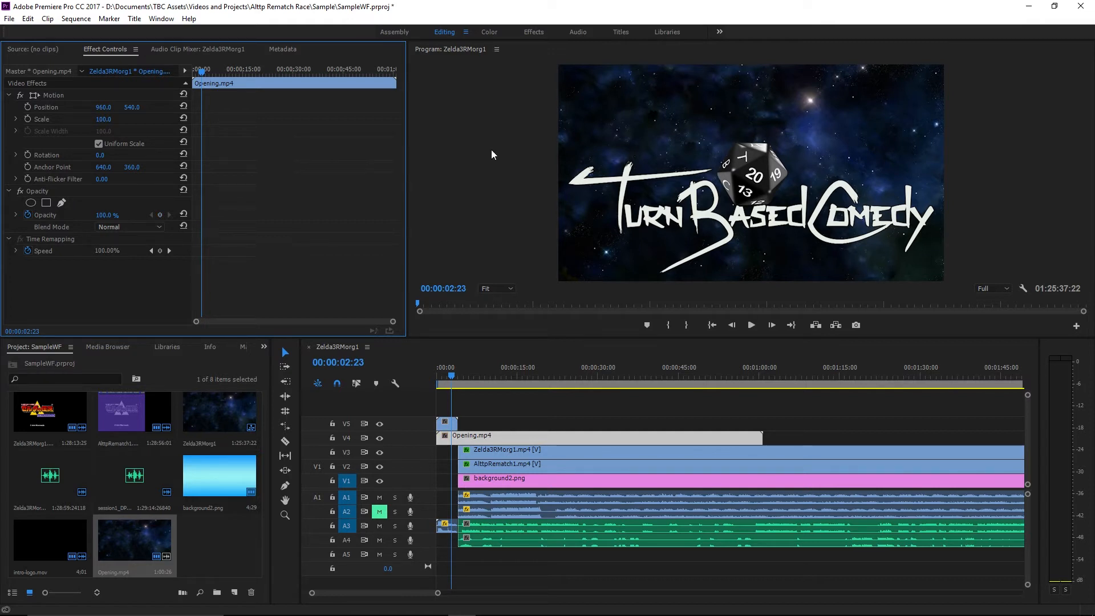
Add a 100% opacity keyframe to Opening.mp4 at 00:00:03:28, just before the intro logo clip ends.
{"action": "scroll", "coordinate": [464, 406], "scroll_direction": "up", "scroll_amount": 1}
{"action": "left_click", "coordinate": [450, 378]}
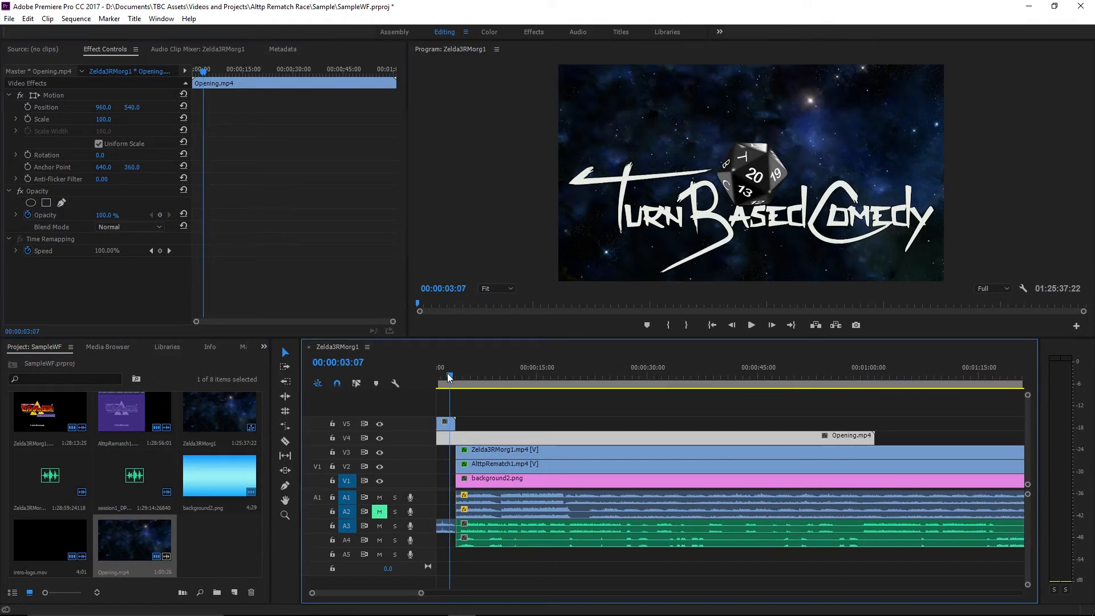
{"action": "left_click_drag", "start_coordinate": [451, 377], "coordinate": [453, 374]}
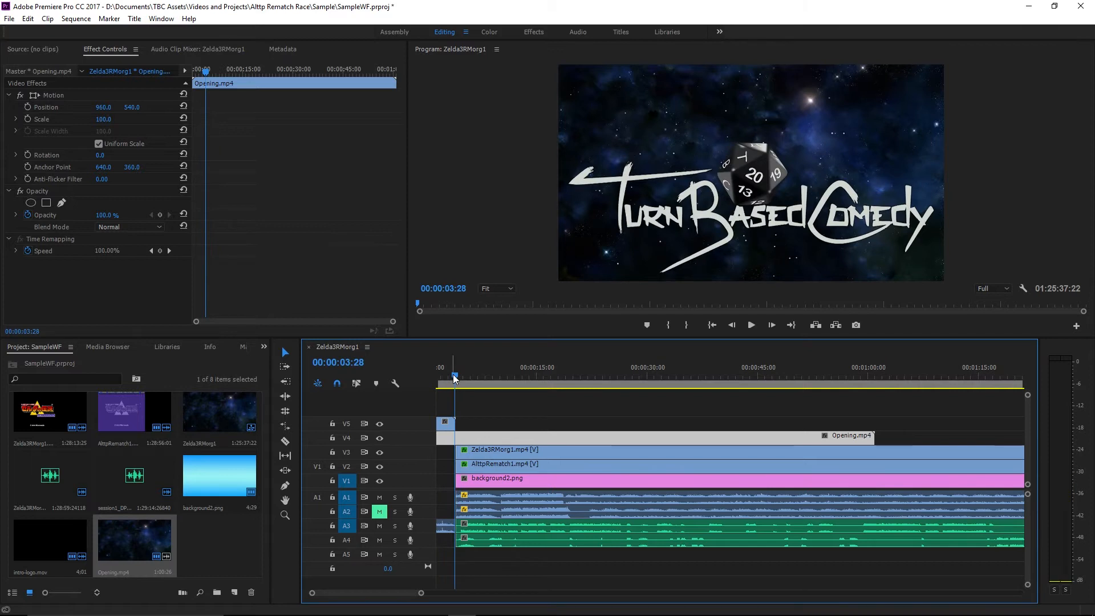
{"action": "scroll", "coordinate": [454, 399], "scroll_direction": "up", "scroll_amount": 1}
{"action": "scroll", "coordinate": [455, 400], "scroll_direction": "up", "scroll_amount": 3}
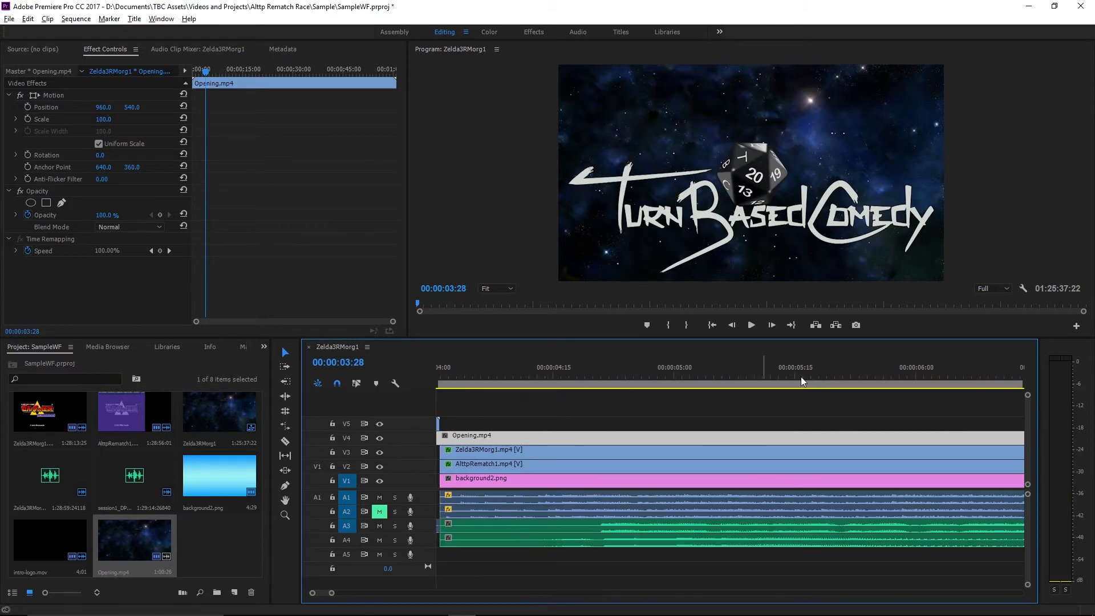
{"action": "left_click", "coordinate": [771, 325]}
{"action": "left_click", "coordinate": [772, 325]}
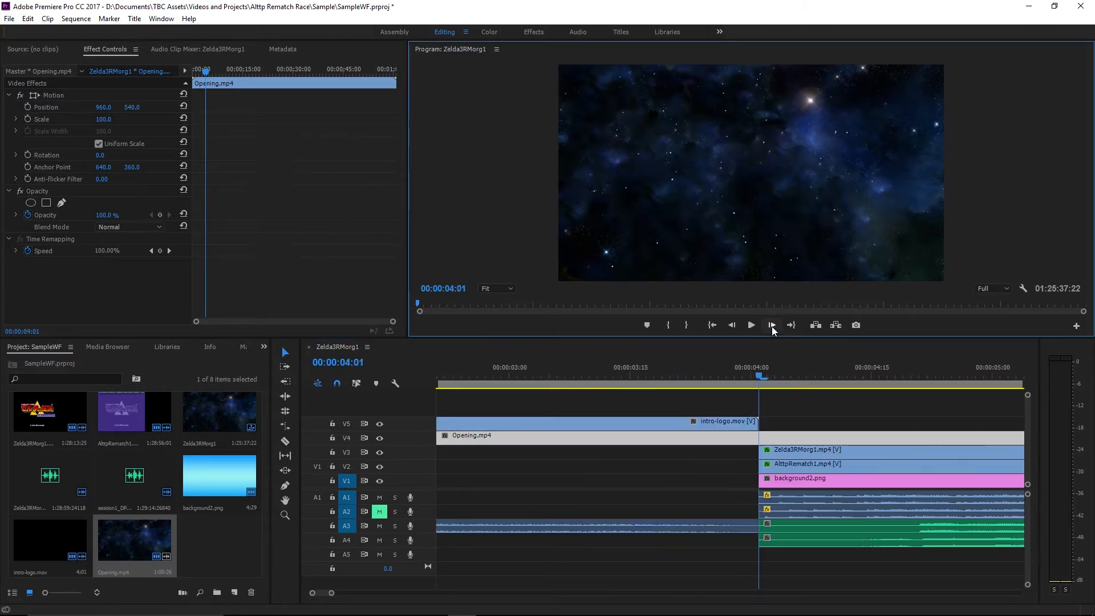
{"action": "left_click", "coordinate": [731, 325]}
{"action": "left_click", "coordinate": [731, 325]}
{"action": "left_click", "coordinate": [731, 325]}
{"action": "left_click", "coordinate": [732, 325]}
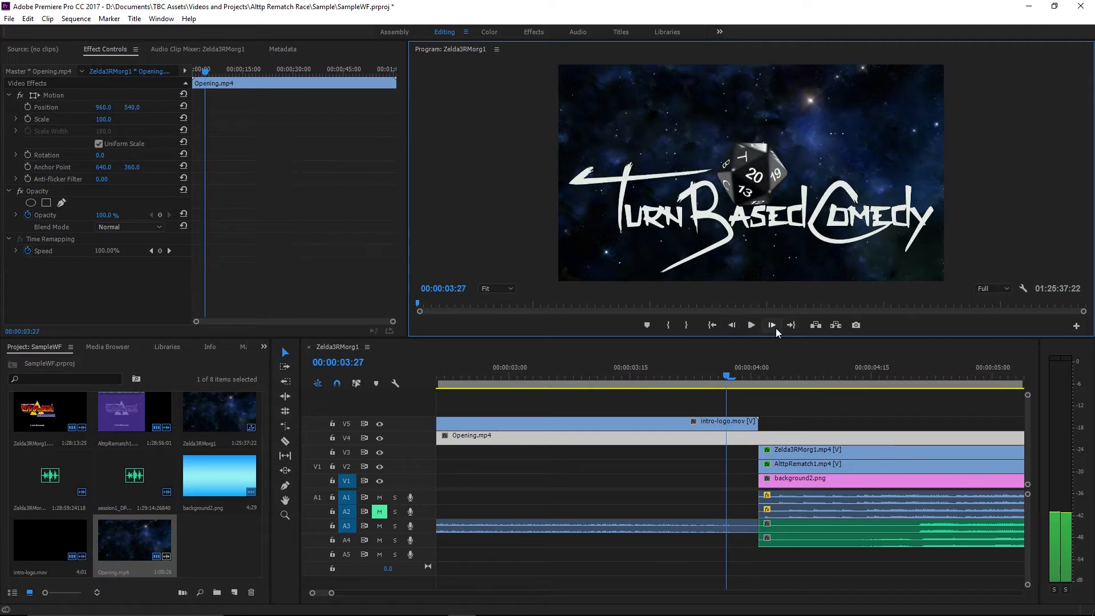
{"action": "left_click", "coordinate": [771, 325]}
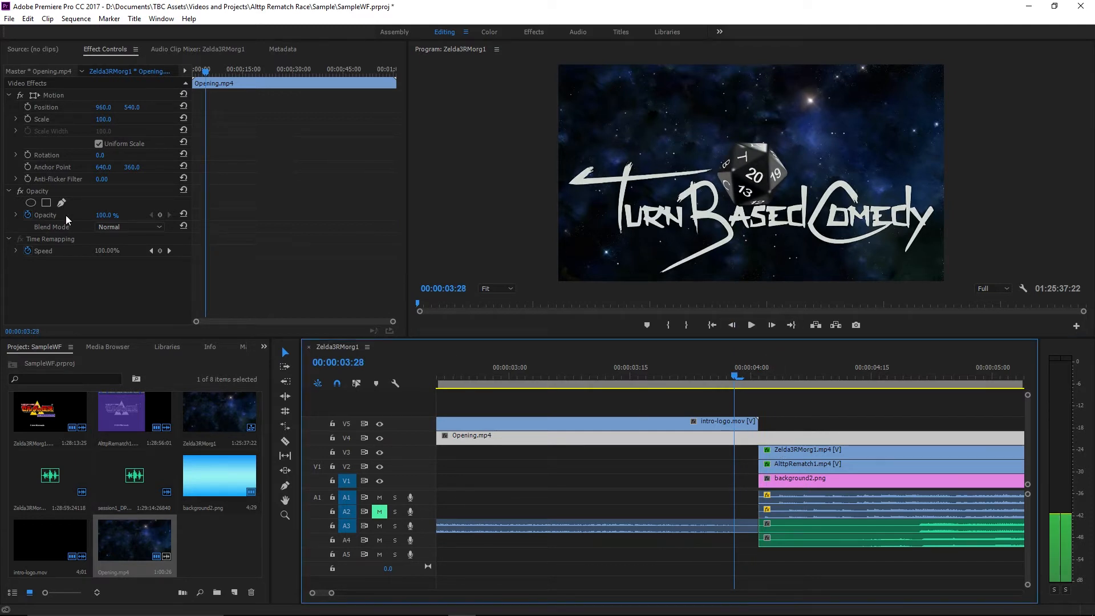
{"action": "left_click", "coordinate": [160, 214]}
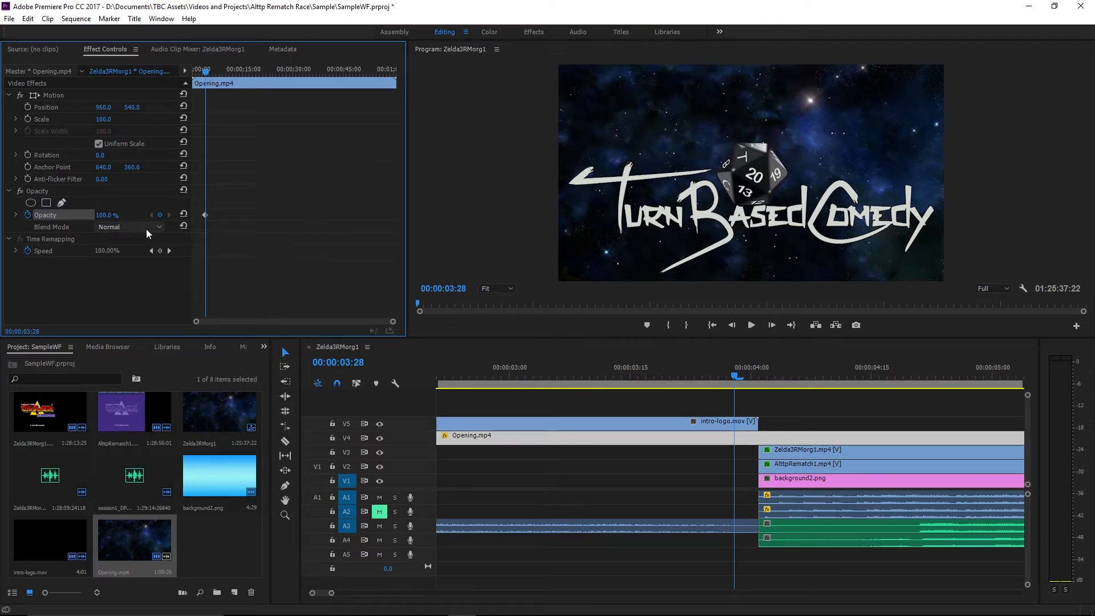
{"action": "left_click", "coordinate": [204, 219]}
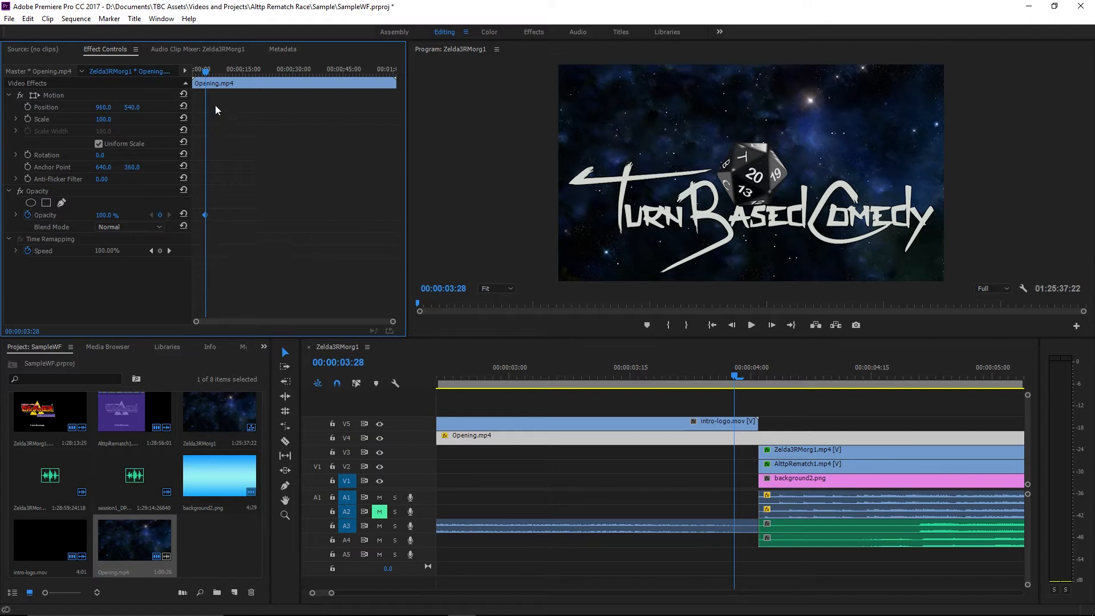
Add a 0% opacity keyframe to Opening.mp4 at 00:00:04:03, just after the intro logo ends.
{"action": "left_click", "coordinate": [771, 325]}
{"action": "left_click", "coordinate": [772, 325]}
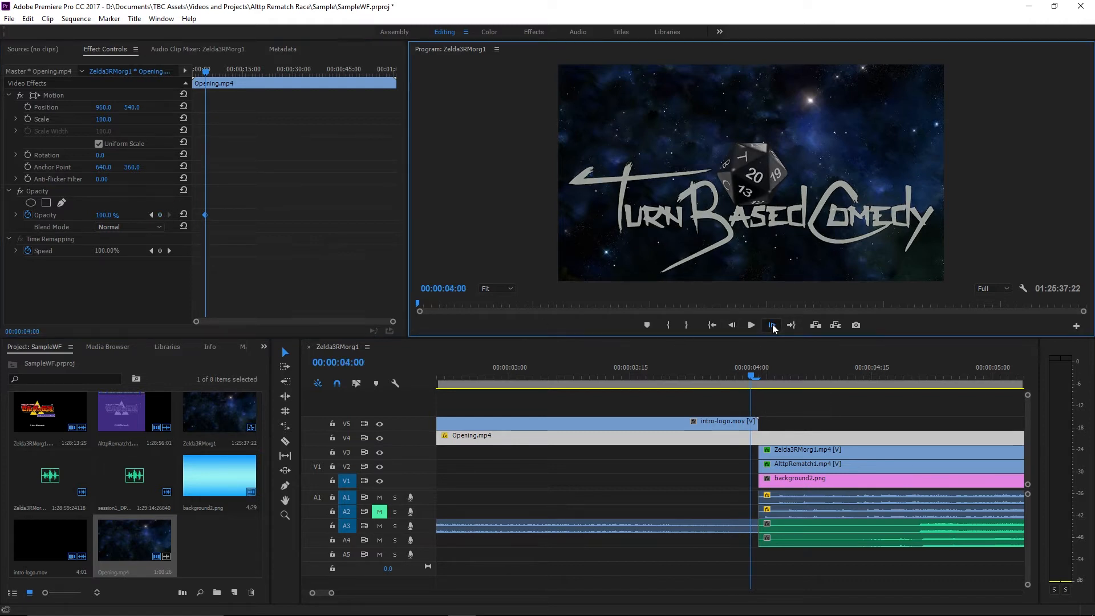
{"action": "left_click", "coordinate": [771, 324]}
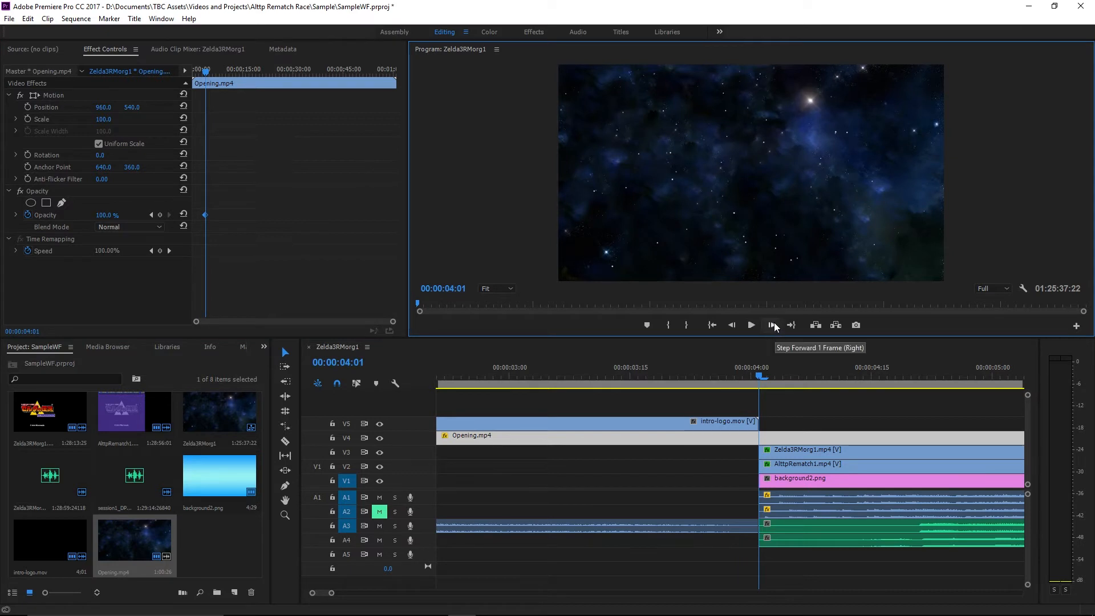
{"action": "left_click", "coordinate": [773, 324]}
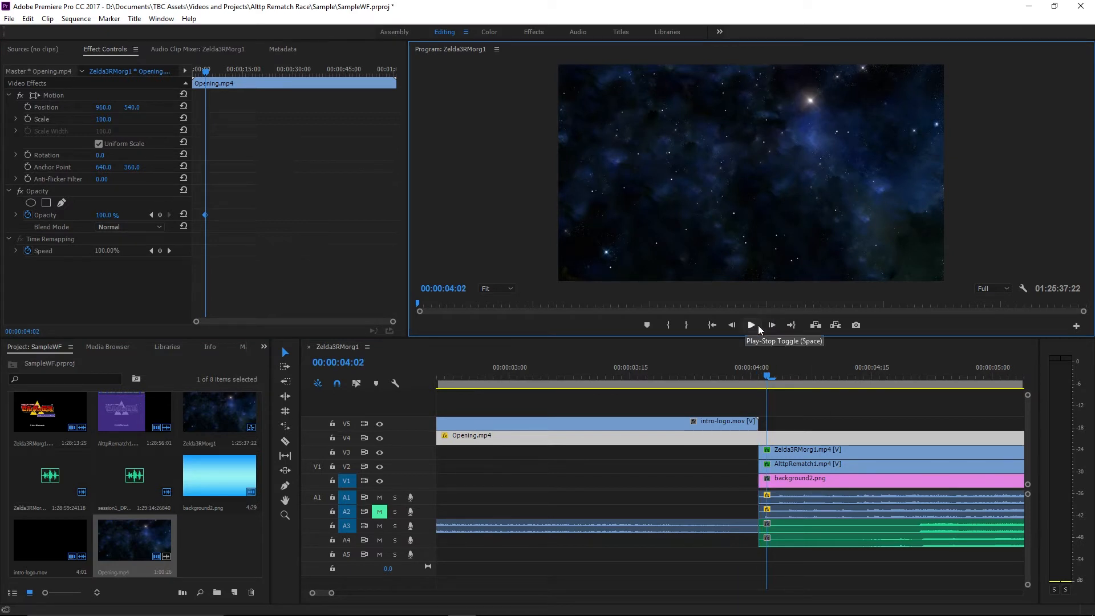
{"action": "left_click", "coordinate": [771, 324]}
{"action": "left_click", "coordinate": [103, 215]}
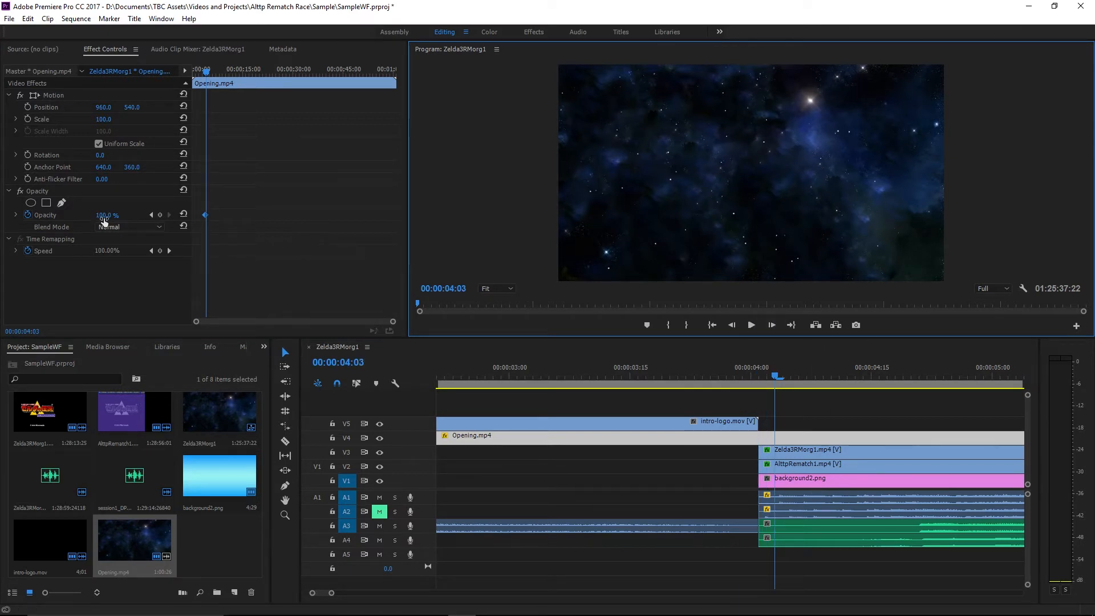
{"action": "type", "text": "0"}
{"action": "key", "text": "Return"}
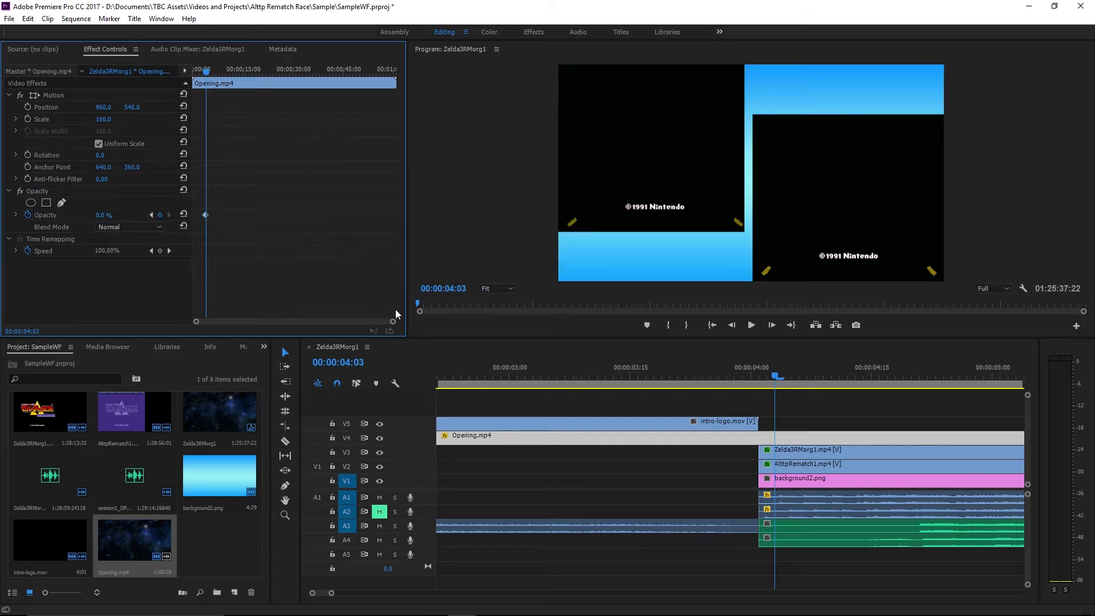
Enlarge the view of Opening.mp4's opacity keyframes and examine the interpolation options for the 0% keyframe.
{"action": "left_click_drag", "start_coordinate": [392, 321], "coordinate": [303, 329]}
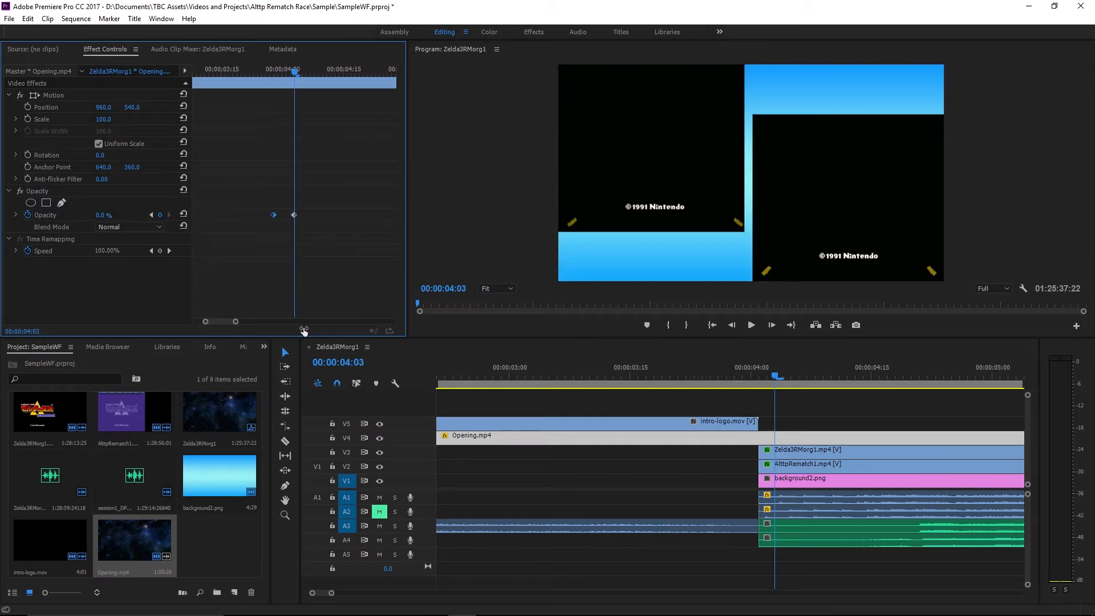
{"action": "right_click", "coordinate": [293, 215]}
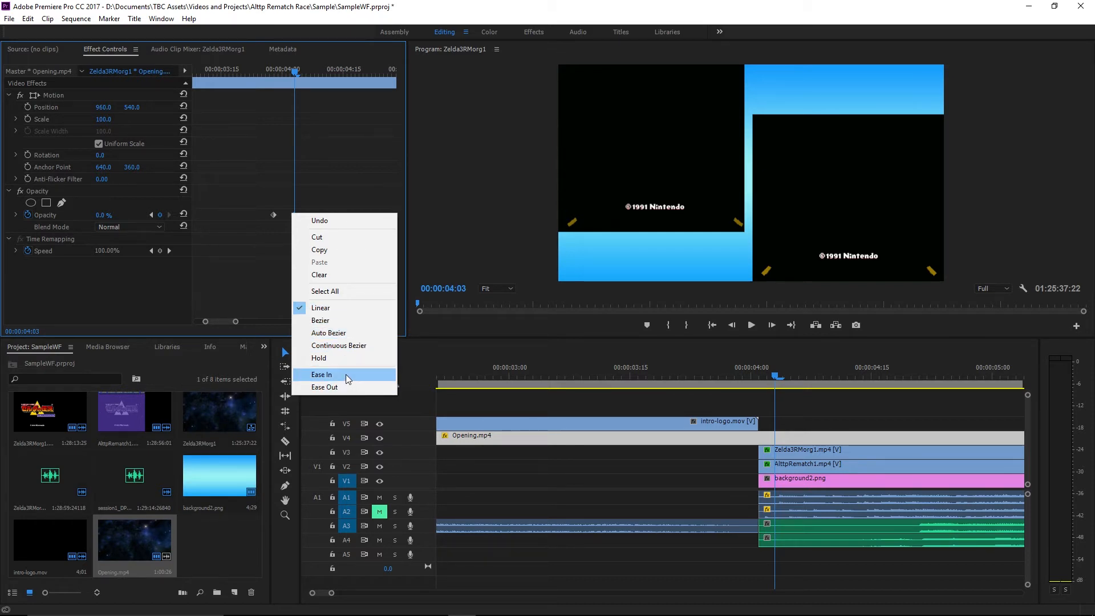
{"action": "left_click", "coordinate": [636, 406]}
Check the fade from the intro logo to the race footage by previewing frames 00:00:03:28 and 00:00:04:02.
{"action": "key", "text": "Home"}
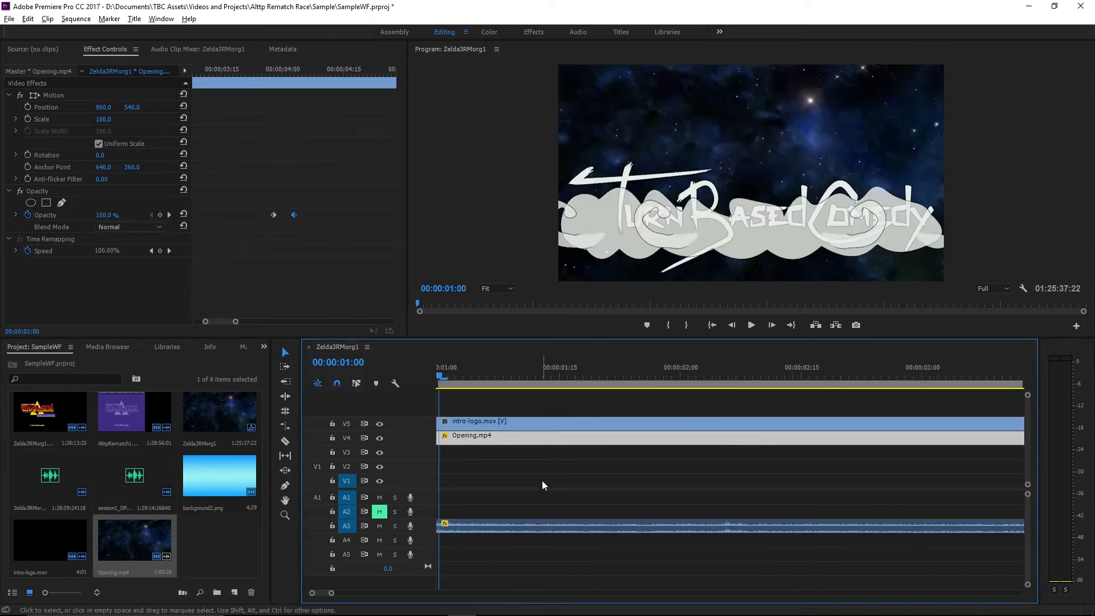
{"action": "key", "text": "minus"}
{"action": "key", "text": "minus"}
{"action": "key", "text": "minus"}
{"action": "key", "text": "Left"}
{"action": "key", "text": "Left"}
{"action": "key", "text": "Home"}
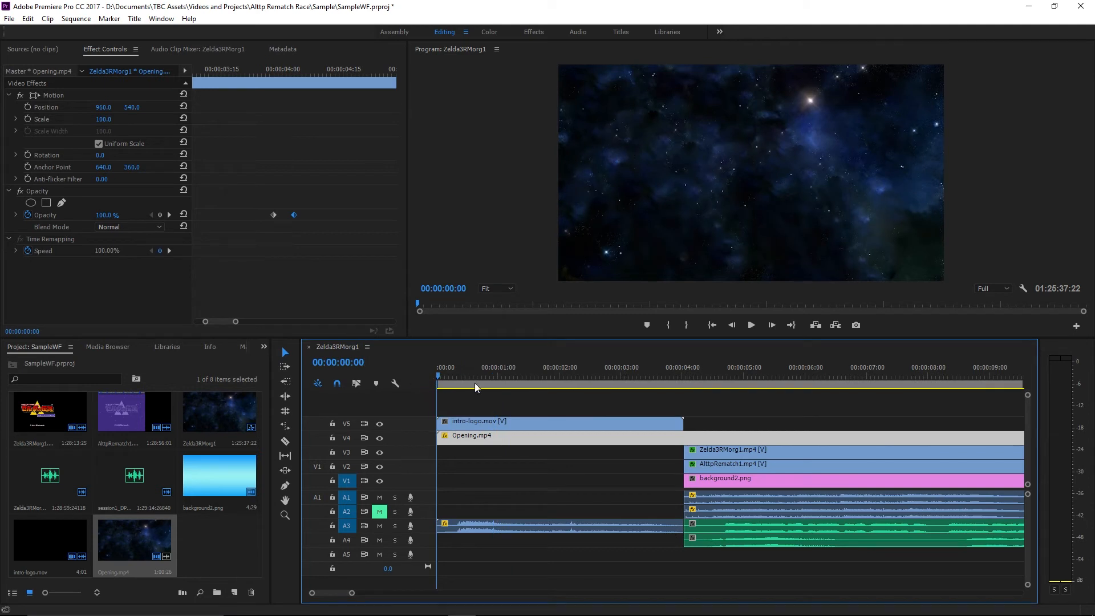
{"action": "left_click", "coordinate": [680, 465]}
{"action": "left_click", "coordinate": [679, 367]}
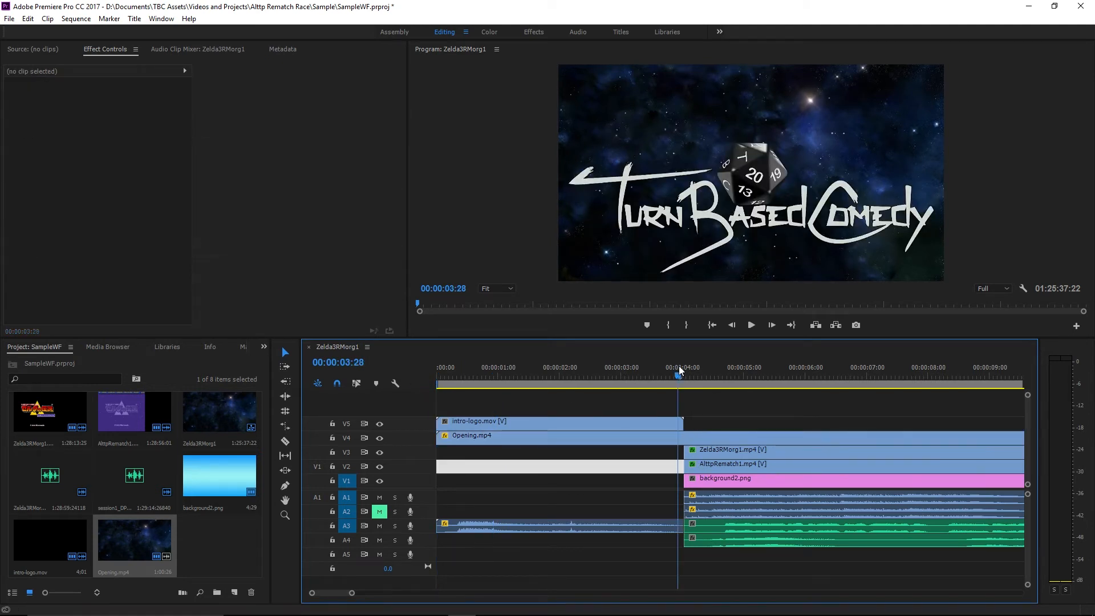
{"action": "left_click", "coordinate": [686, 367]}
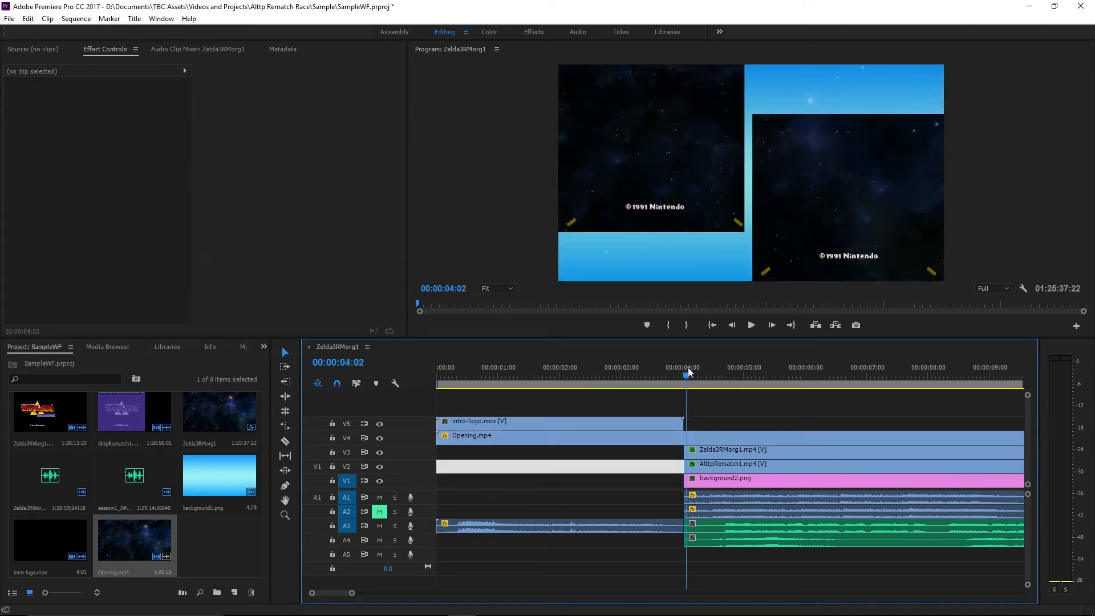
Extend the starts of Zelda3RMorg1.mp4, AlttpRematch1.mp4 and background2.png on V1–V3 earlier to overlap the end of the intro logo.
{"action": "left_click_drag", "start_coordinate": [687, 367], "coordinate": [666, 368]}
{"action": "left_click_drag", "start_coordinate": [690, 453], "coordinate": [665, 481]}
{"action": "left_click", "coordinate": [678, 371]}
{"action": "left_click", "coordinate": [680, 372]}
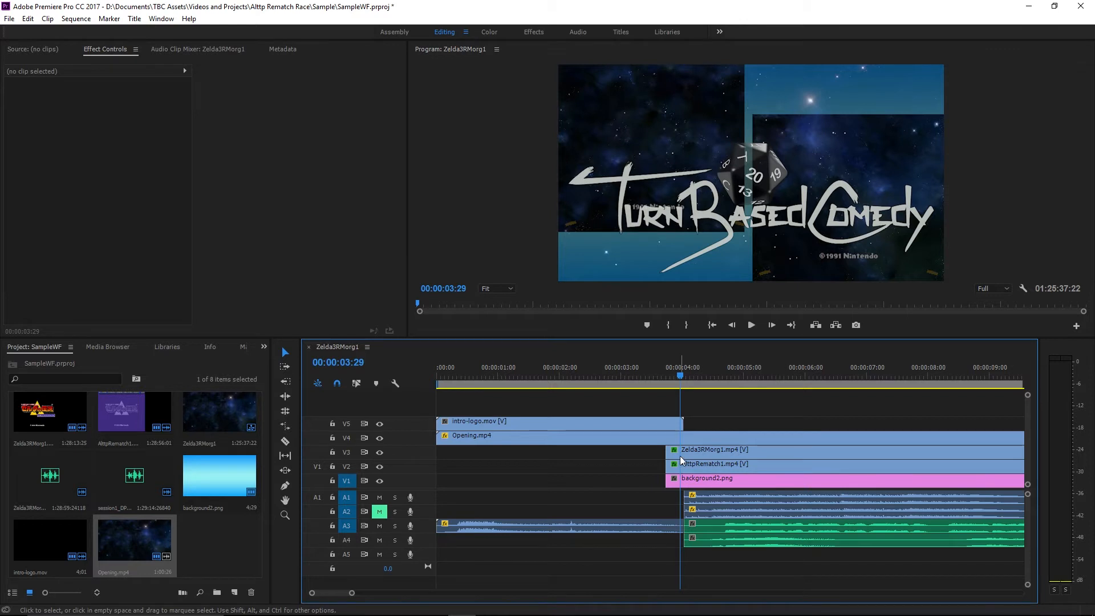
{"action": "left_click_drag", "start_coordinate": [703, 454], "coordinate": [664, 453]}
Play the opening from the sequence start in a maximized program view to check the fade into the race footage.
{"action": "left_click_drag", "start_coordinate": [464, 377], "coordinate": [182, 377]}
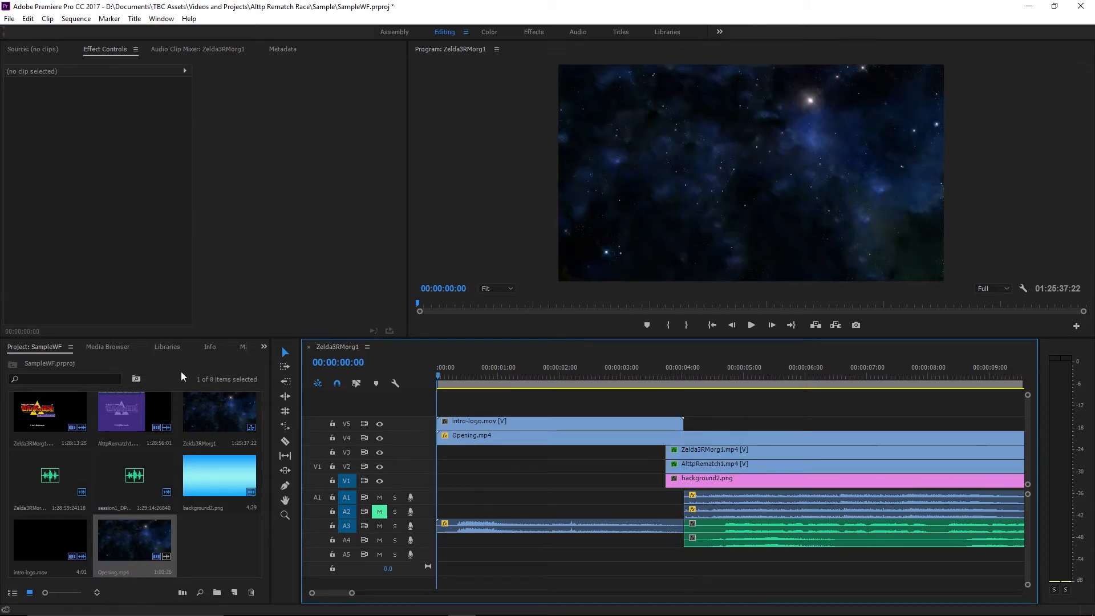
{"action": "key", "text": "grave"}
{"action": "left_click", "coordinate": [549, 592]}
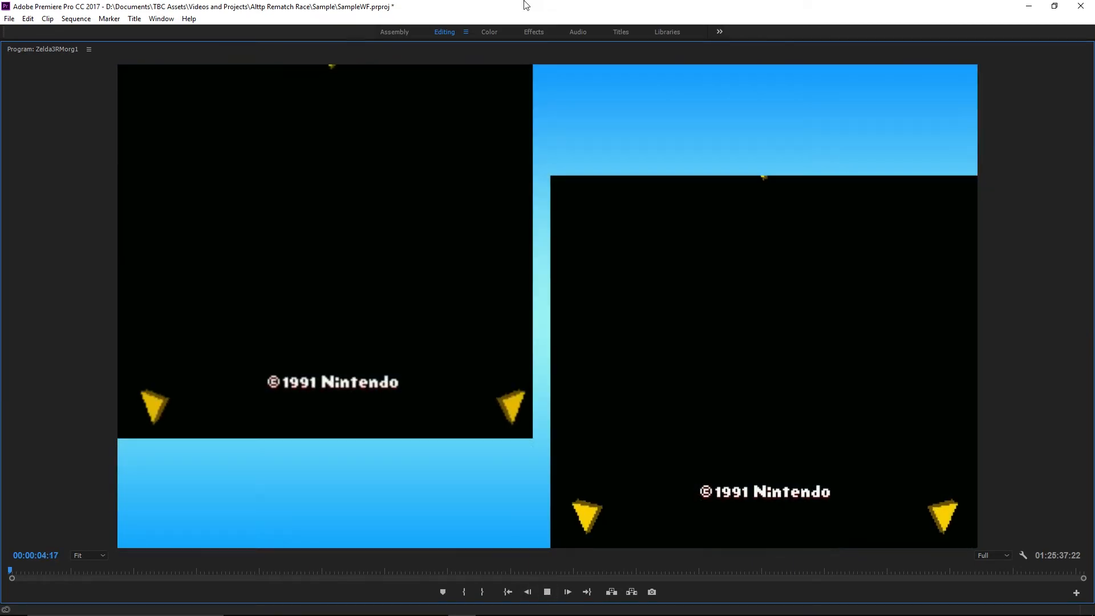
{"action": "left_click", "coordinate": [546, 592]}
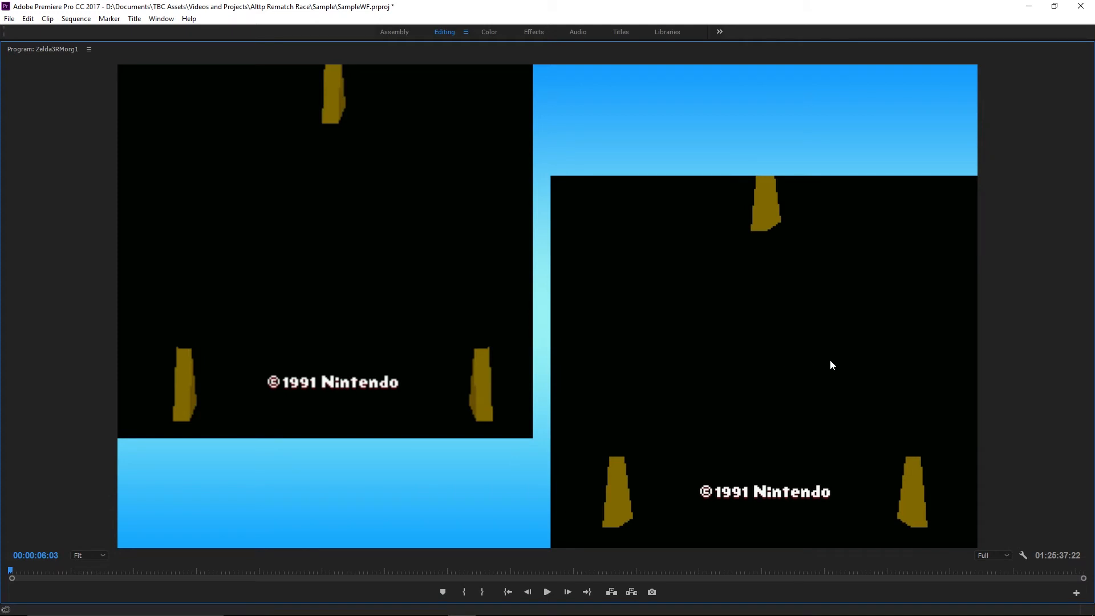
Restore the panel layout and trim the end of Opening.mp4 on V4 back to shortly after the fade into the race footage.
{"action": "key", "text": "grave"}
{"action": "key", "text": "minus"}
{"action": "key", "text": "minus"}
{"action": "key", "text": "minus"}
{"action": "key", "text": "minus"}
{"action": "key", "text": "minus"}
{"action": "key", "text": "minus"}
{"action": "key", "text": "minus"}
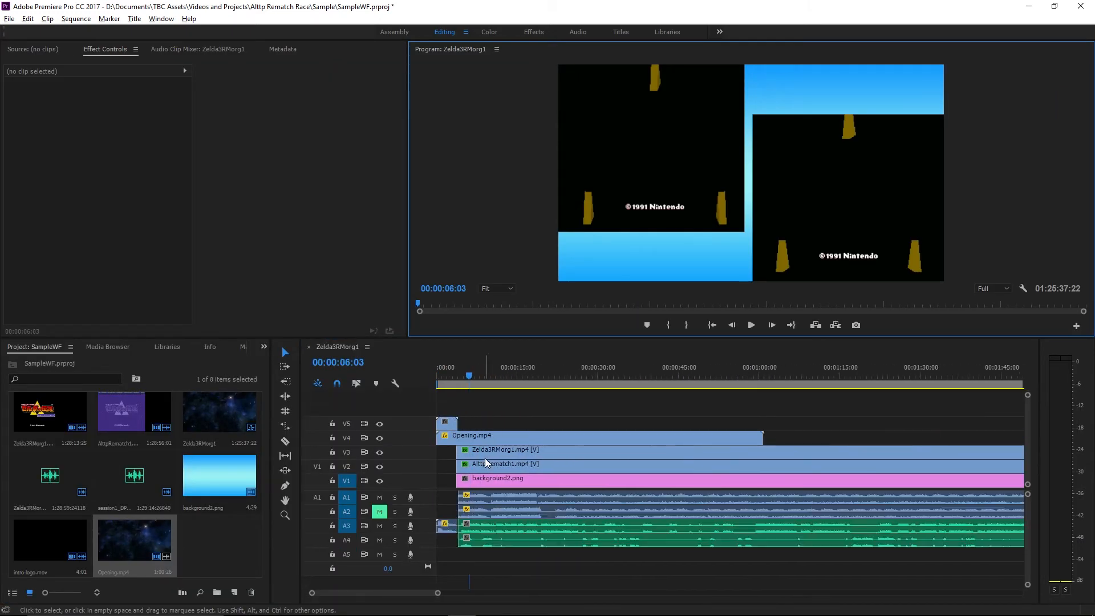
{"action": "key", "text": "minus"}
{"action": "key", "text": "minus"}
{"action": "key", "text": "minus"}
{"action": "key", "text": "minus"}
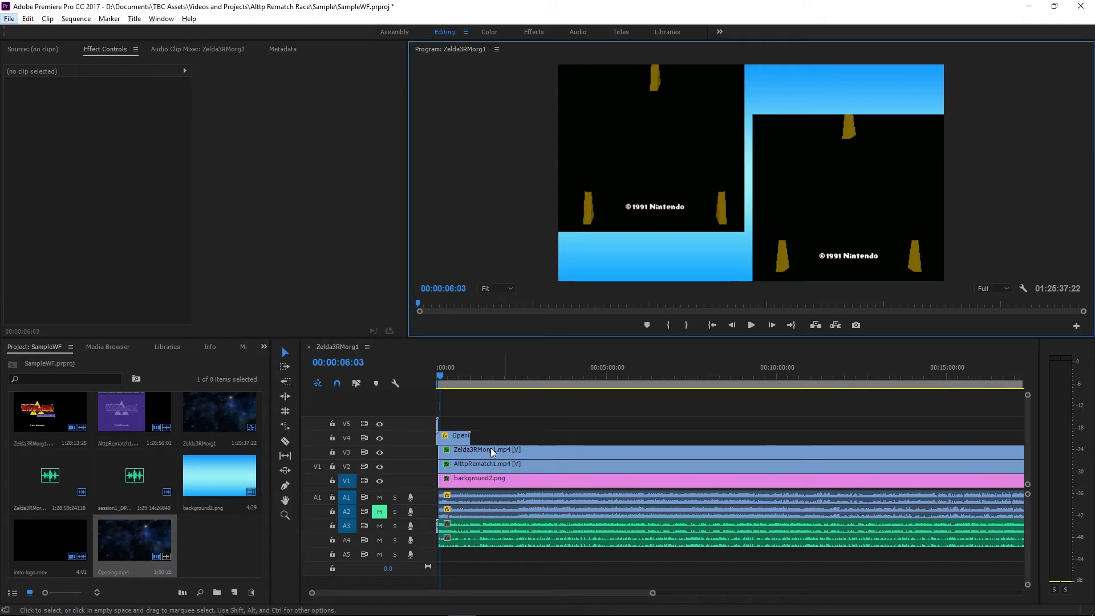
{"action": "key", "text": "minus"}
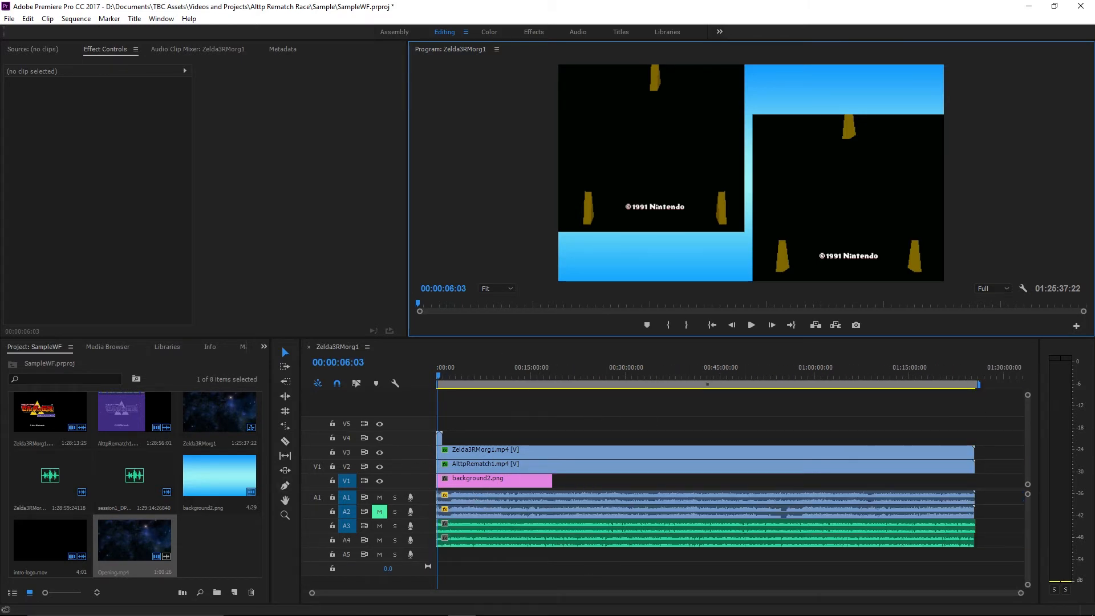
{"action": "left_click", "coordinate": [366, 594]}
{"action": "scroll", "coordinate": [481, 417], "scroll_direction": "up", "scroll_amount": 6}
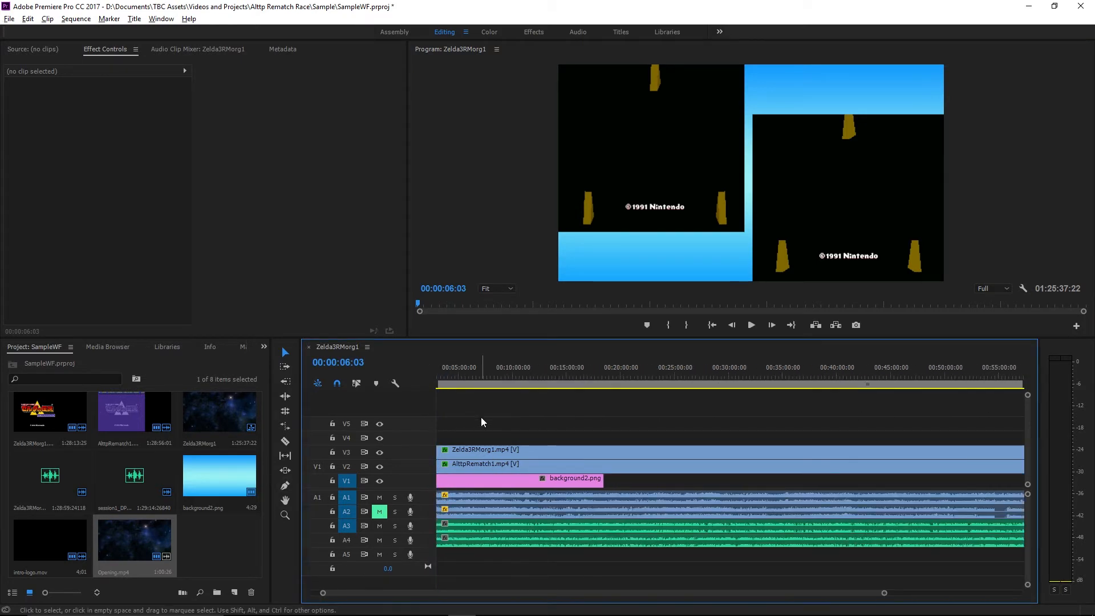
{"action": "left_click_drag", "start_coordinate": [462, 593], "coordinate": [358, 594]}
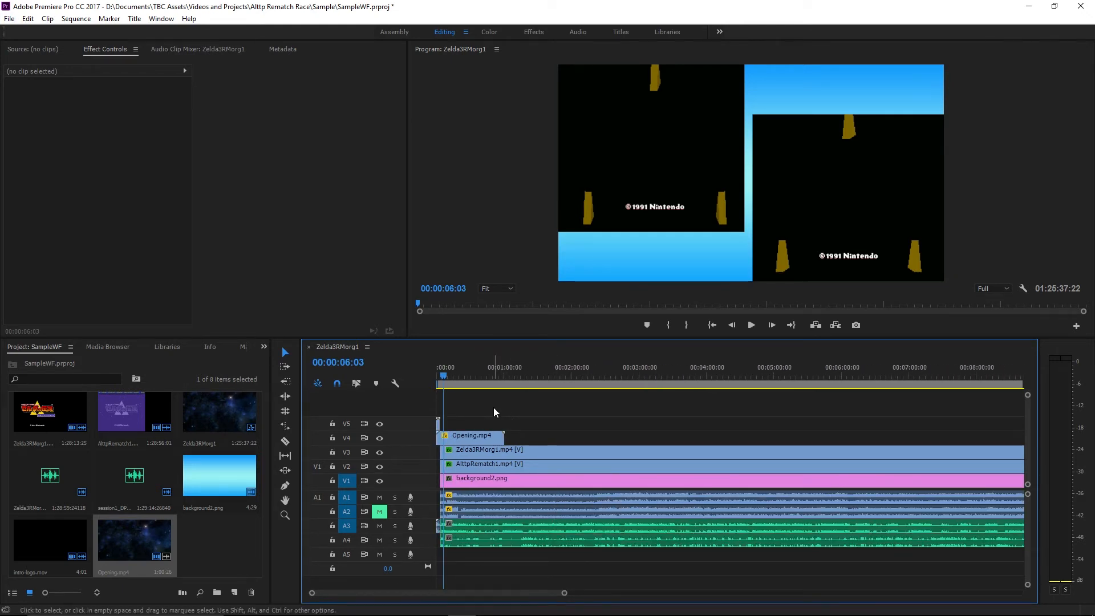
{"action": "scroll", "coordinate": [493, 407], "scroll_direction": "up", "scroll_amount": 2}
{"action": "left_click_drag", "start_coordinate": [451, 586], "coordinate": [409, 589]}
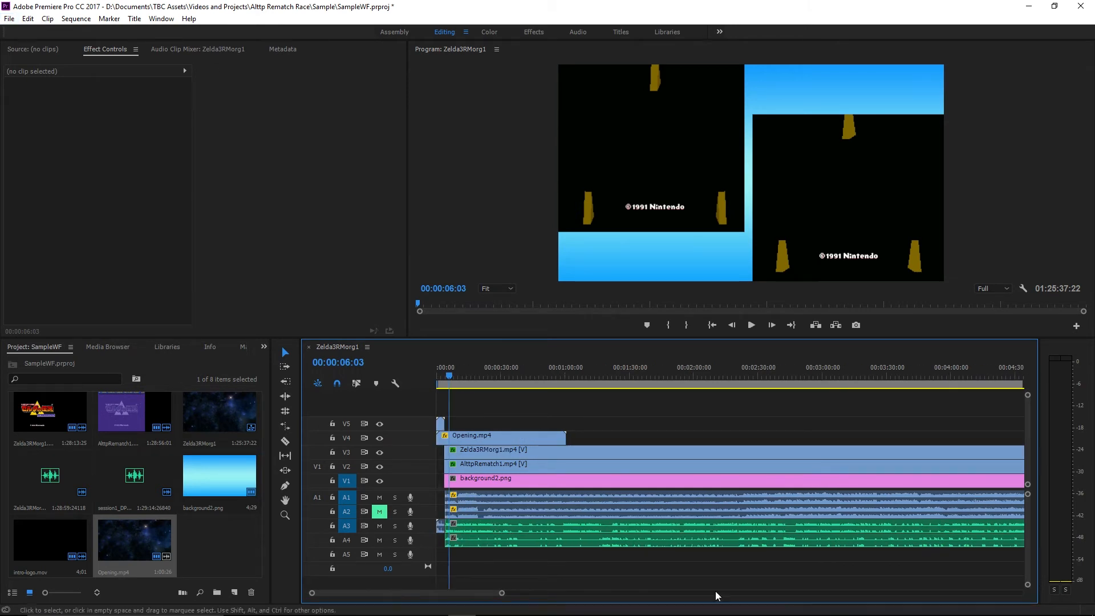
{"action": "left_click_drag", "start_coordinate": [565, 438], "coordinate": [444, 440]}
{"action": "scroll", "coordinate": [451, 411], "scroll_direction": "up", "scroll_amount": 5}
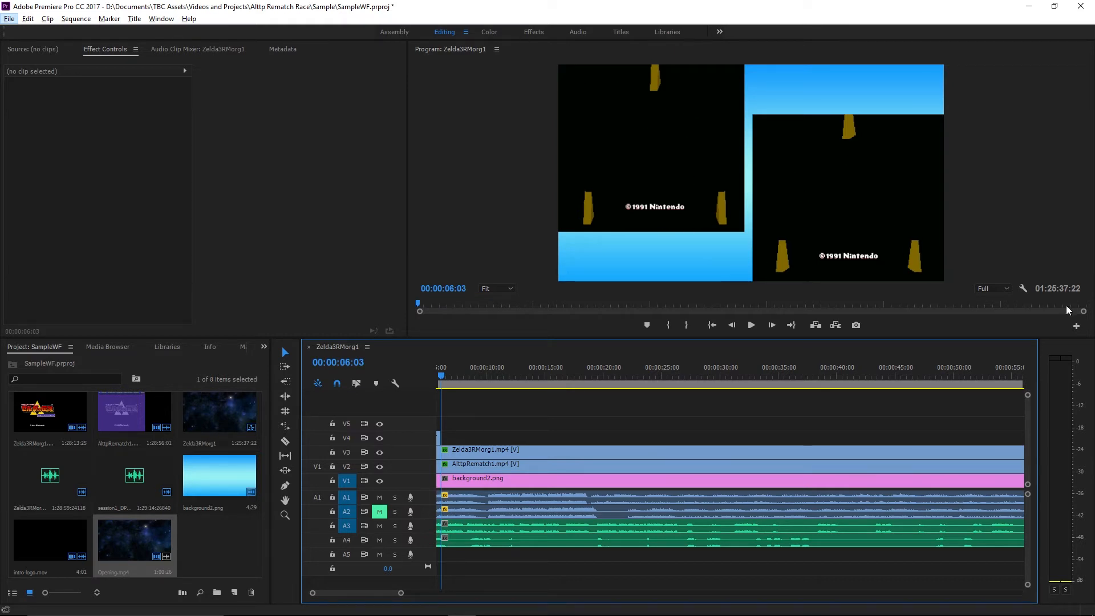
Switch to File Explorer and open nameplatehonesteffortsample from the Sample folder in Photoshop.
{"action": "key", "text": "alt"}
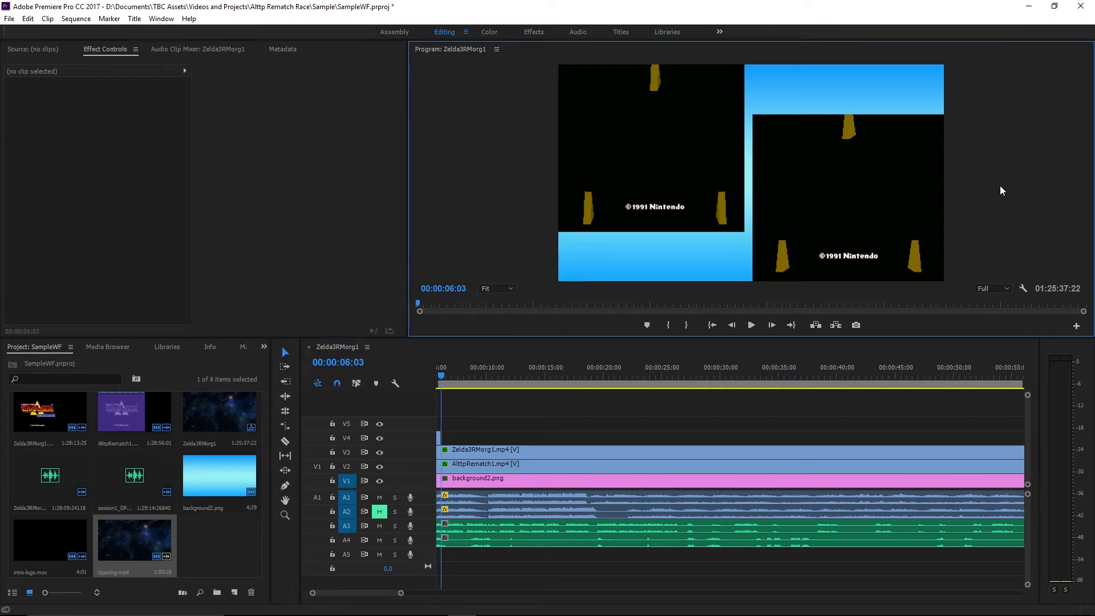
{"action": "key", "text": "grave"}
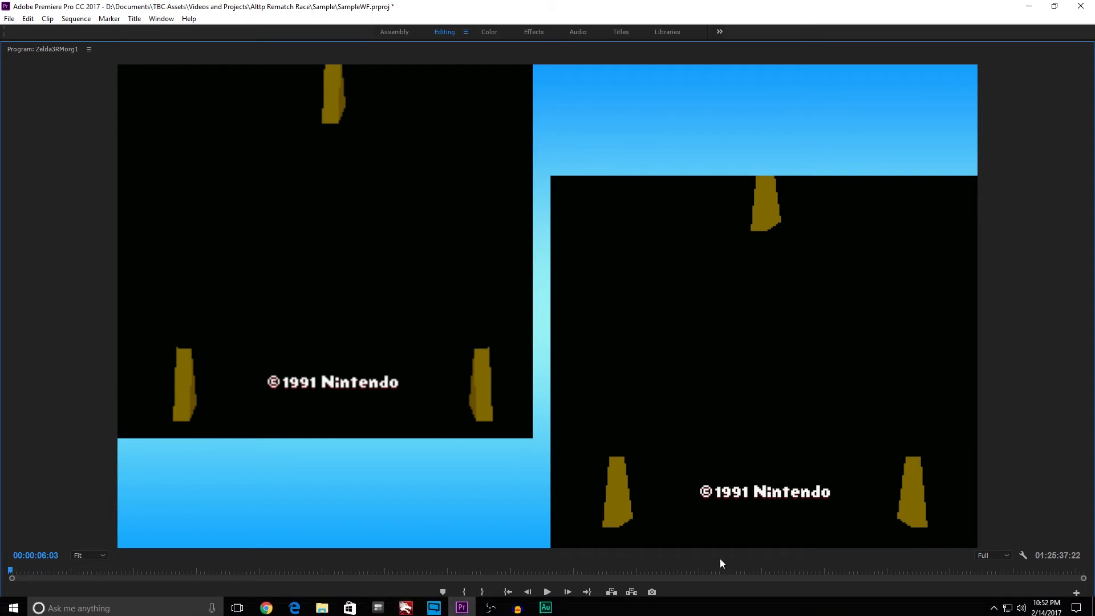
{"action": "mouse_move", "coordinate": [553, 612]}
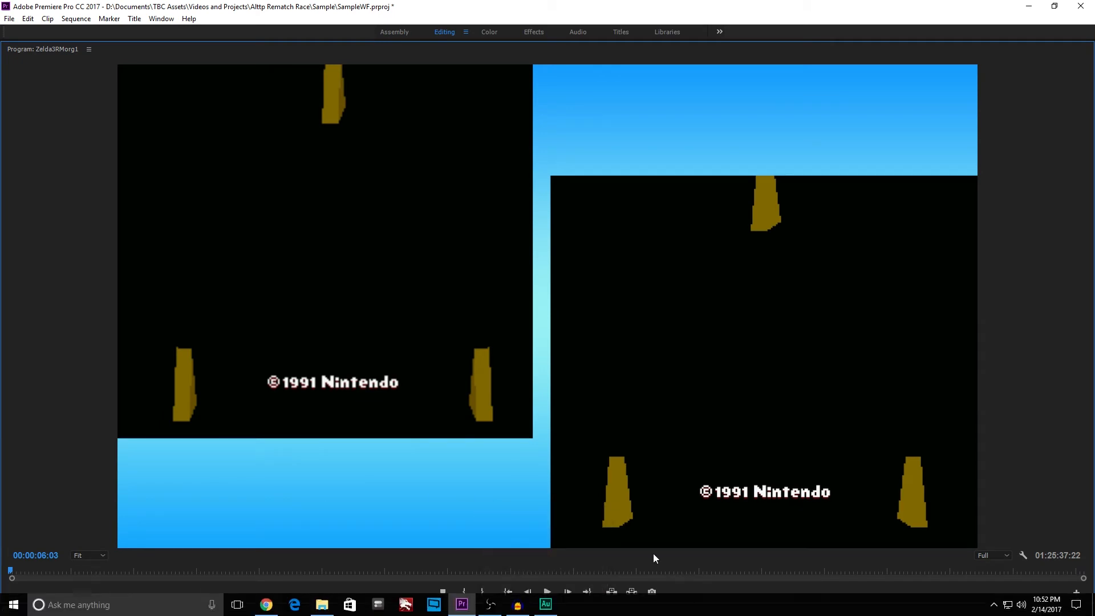
{"action": "left_click", "coordinate": [321, 606]}
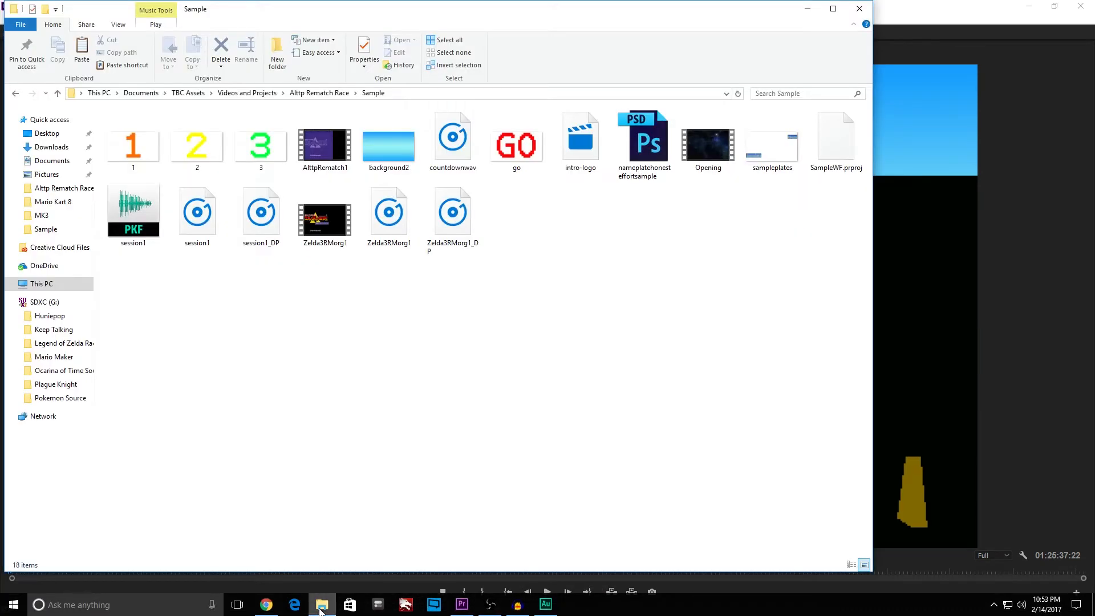
{"action": "double_click", "coordinate": [654, 142]}
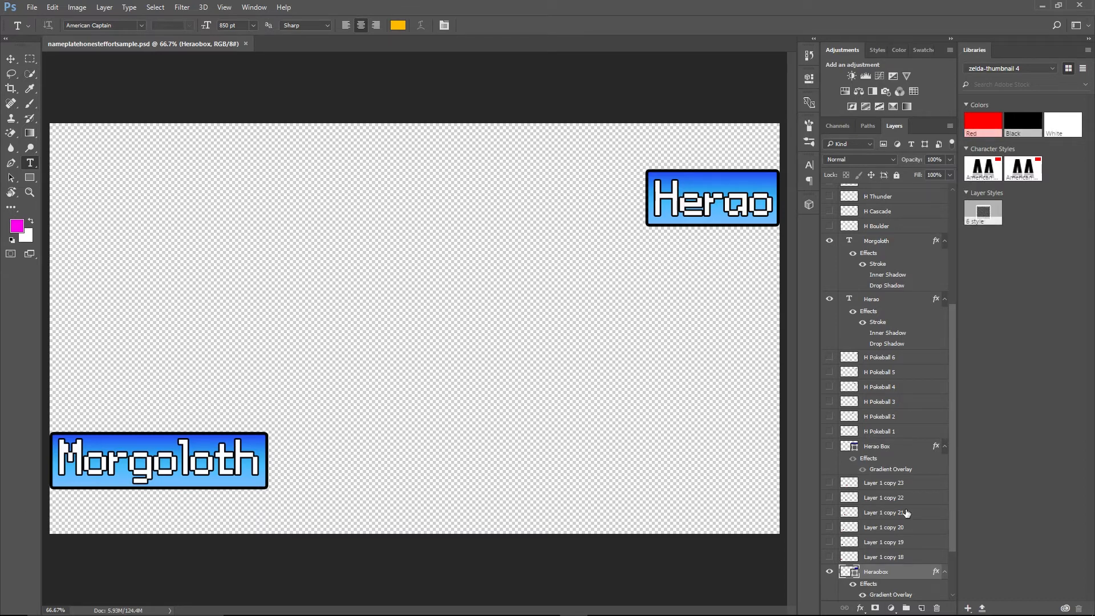
Preview the nameplates over the Layer 3 game background and over the Layer 4 Zelda race background.
{"action": "scroll", "coordinate": [919, 512], "scroll_direction": "down", "scroll_amount": 3}
{"action": "left_click", "coordinate": [830, 594]}
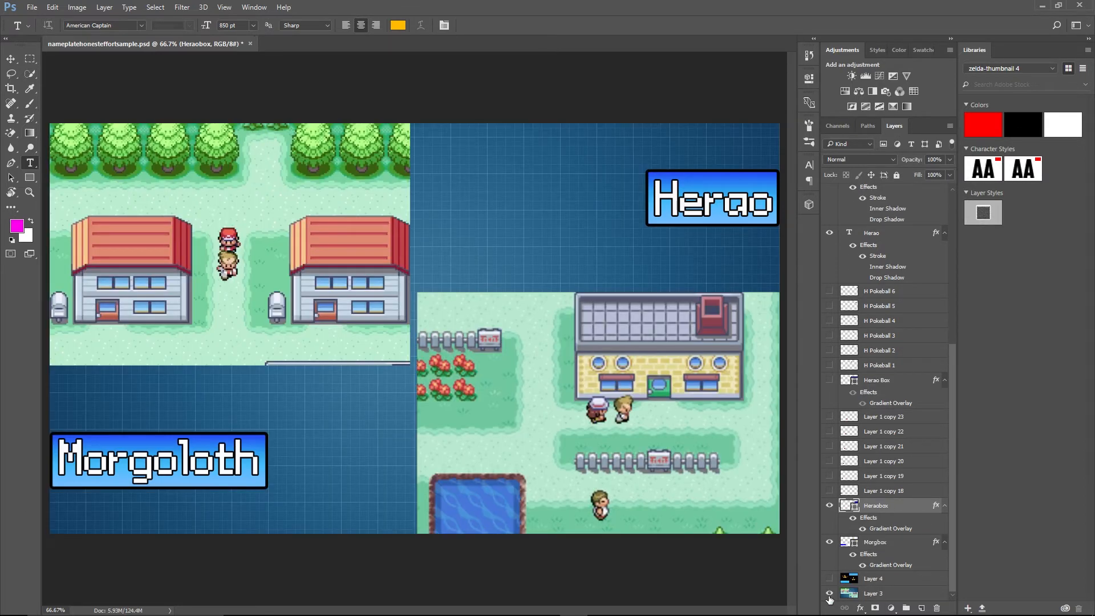
{"action": "left_click", "coordinate": [829, 594]}
{"action": "left_click", "coordinate": [829, 594]}
{"action": "left_click", "coordinate": [830, 594]}
{"action": "left_click", "coordinate": [830, 579]}
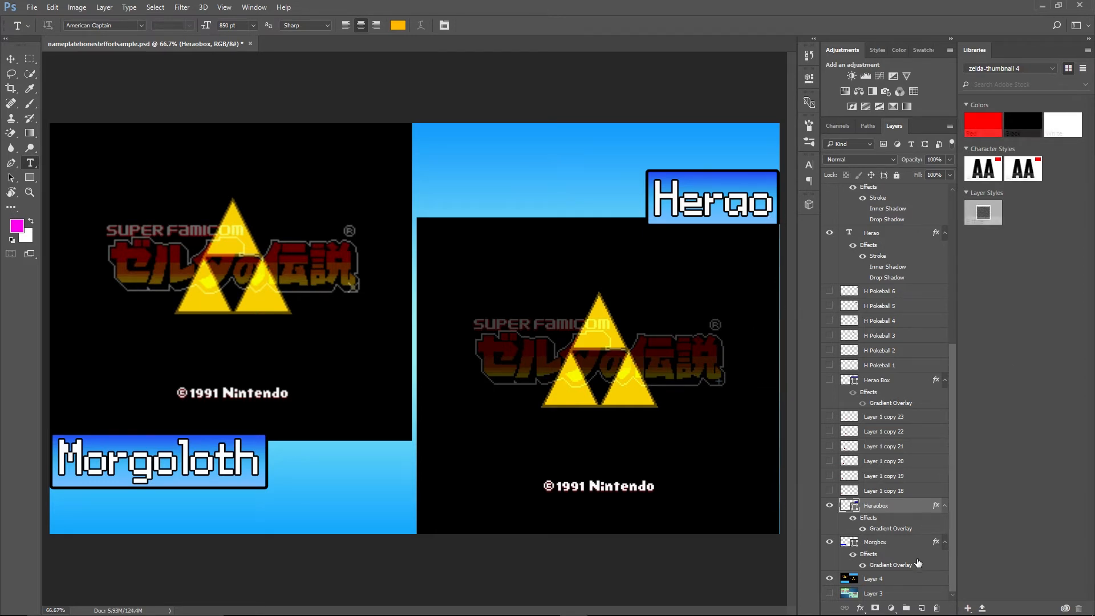
Show Layer 3 instead of Layer 4 and preview the H Pokeball 6, 5 and 3 layers, hiding each again.
{"action": "left_click", "coordinate": [829, 578]}
{"action": "left_click", "coordinate": [830, 593]}
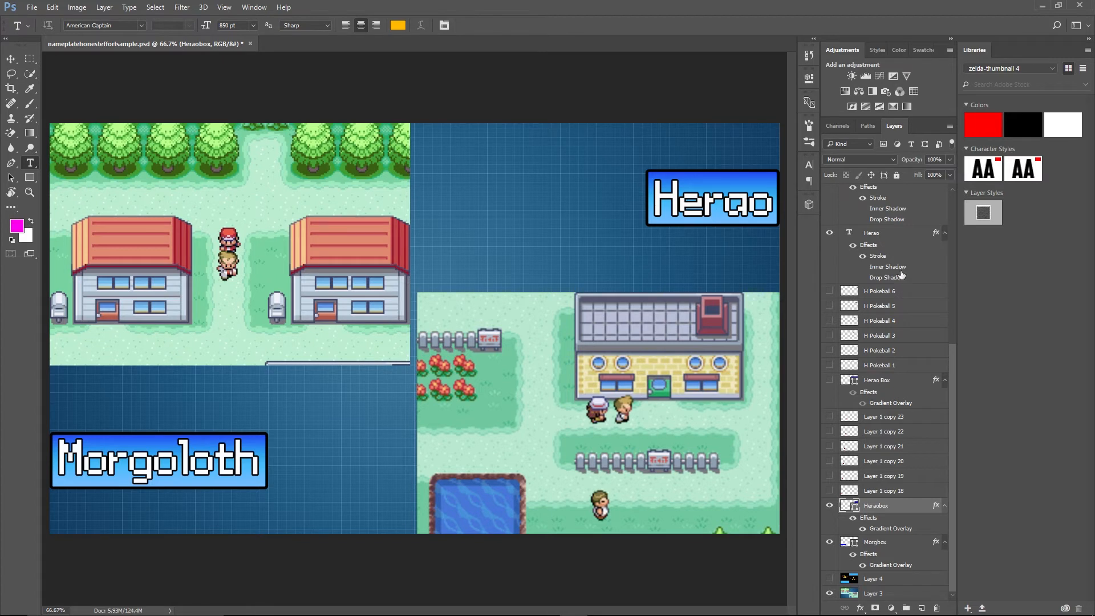
{"action": "left_click", "coordinate": [829, 292]}
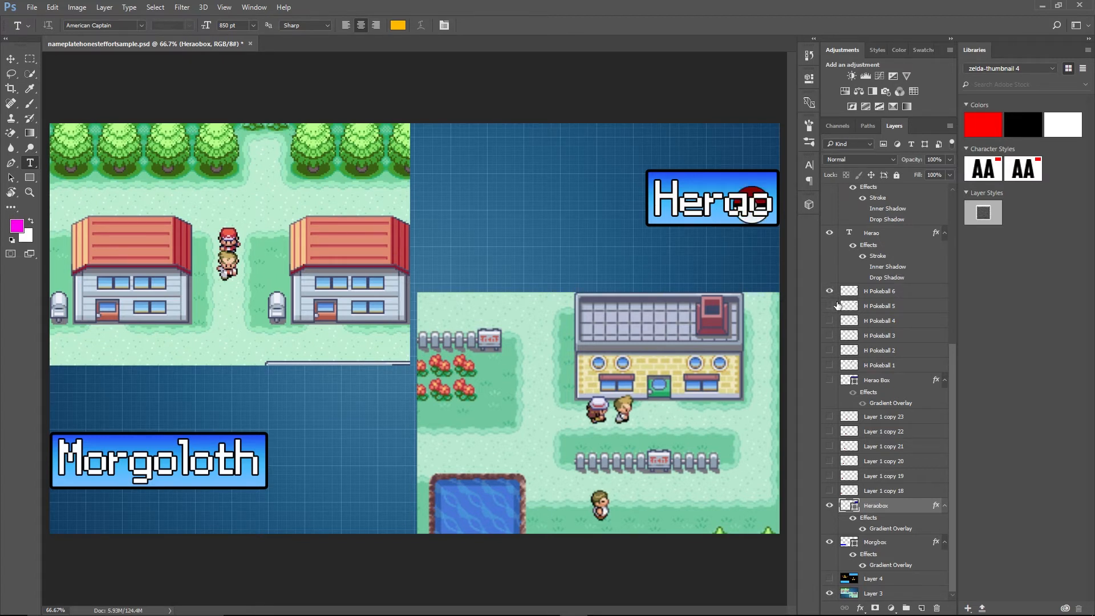
{"action": "left_click", "coordinate": [830, 293]}
{"action": "left_click", "coordinate": [829, 306]}
{"action": "left_click", "coordinate": [831, 337]}
{"action": "left_click", "coordinate": [839, 353]}
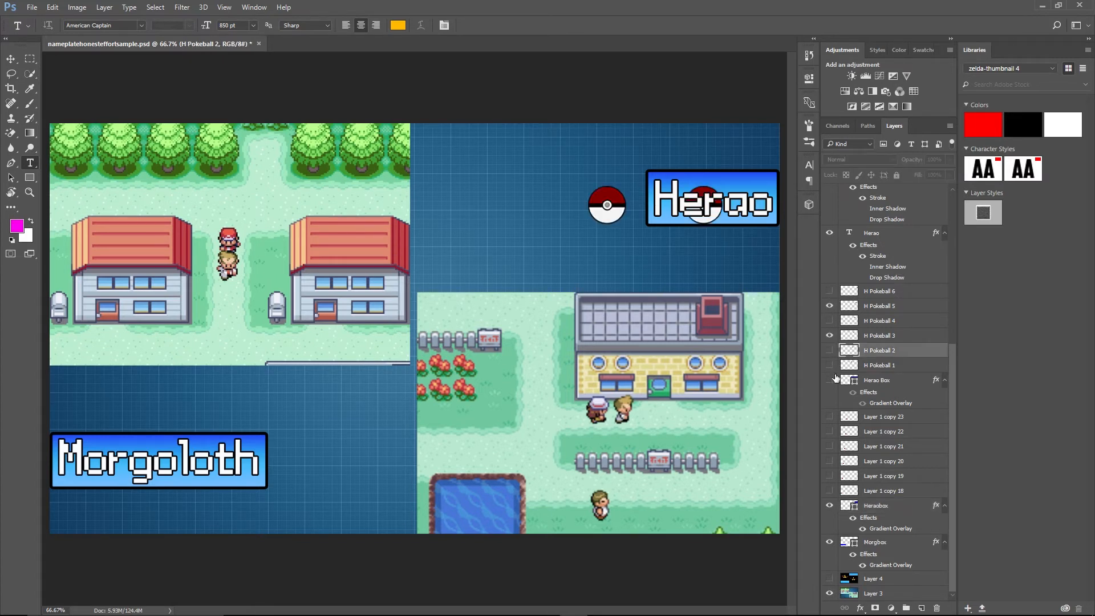
{"action": "left_click", "coordinate": [838, 322]}
{"action": "left_click", "coordinate": [830, 336]}
{"action": "left_click", "coordinate": [830, 307]}
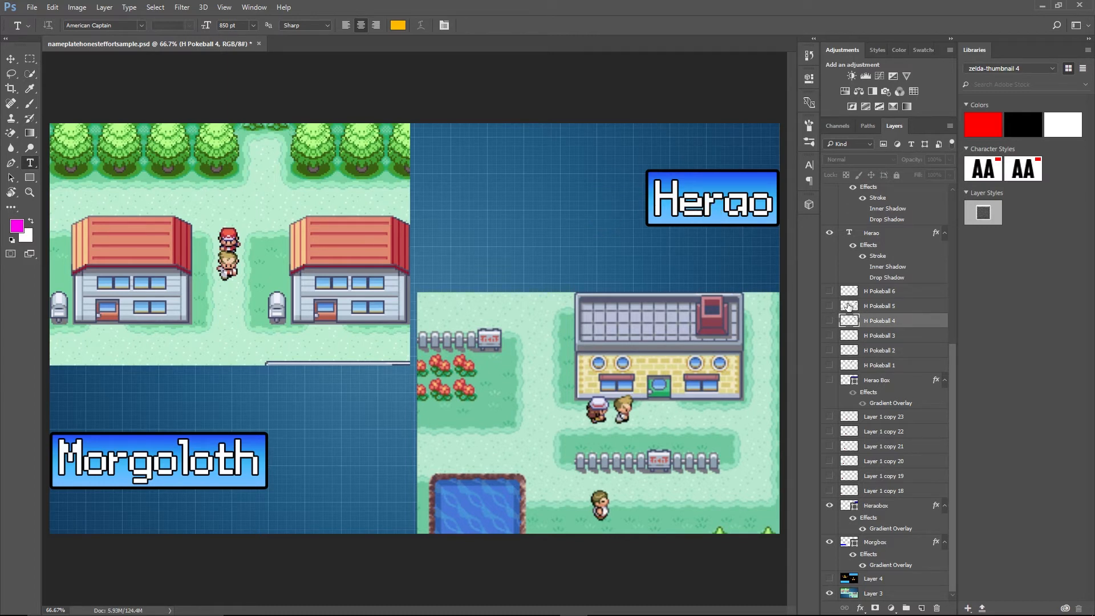
Preview the D Volcano badge layer, hide it again and return to the background layers.
{"action": "scroll", "coordinate": [849, 300], "scroll_direction": "up", "scroll_amount": 5}
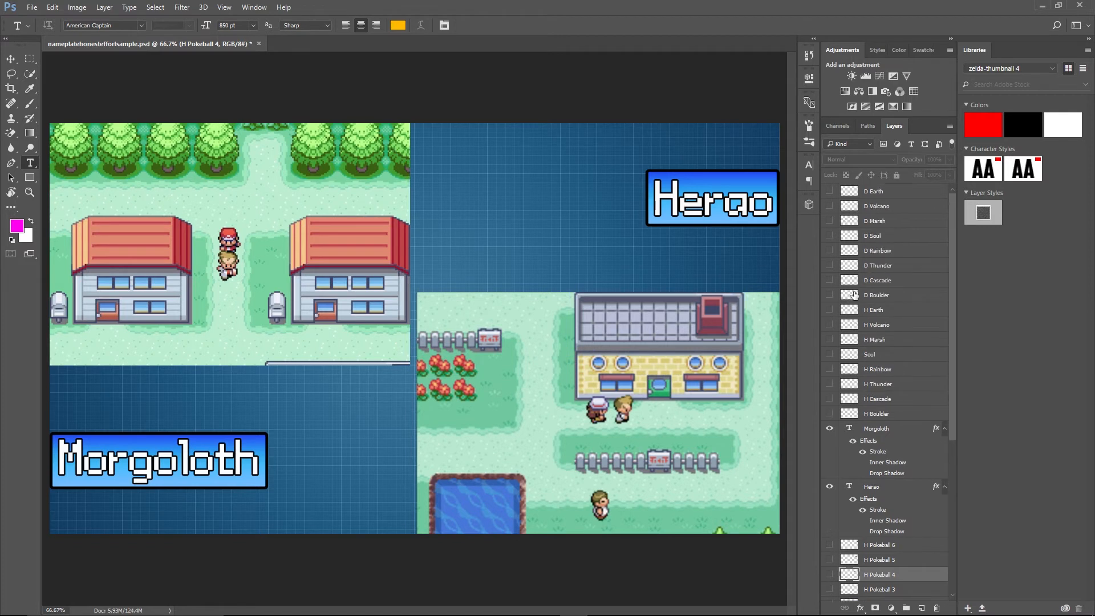
{"action": "left_click", "coordinate": [830, 205]}
{"action": "left_click", "coordinate": [831, 205]}
{"action": "scroll", "coordinate": [830, 336], "scroll_direction": "down", "scroll_amount": 8}
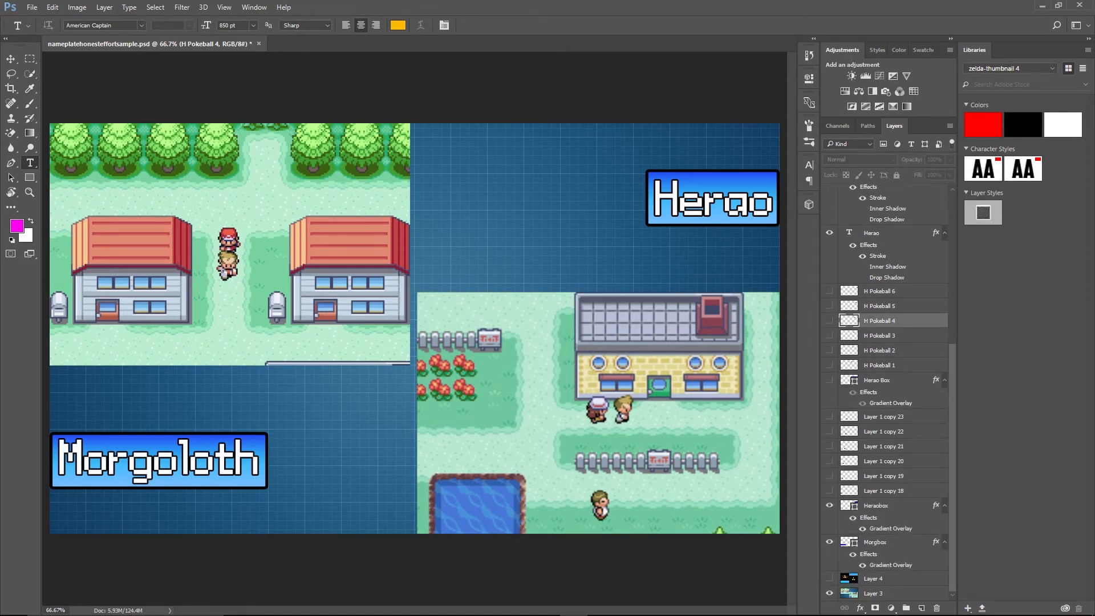
Hide the Layer 3 game background, switch to Premiere Pro and restore the maximized Program monitor to the full editing workspace.
{"action": "left_click", "coordinate": [830, 593]}
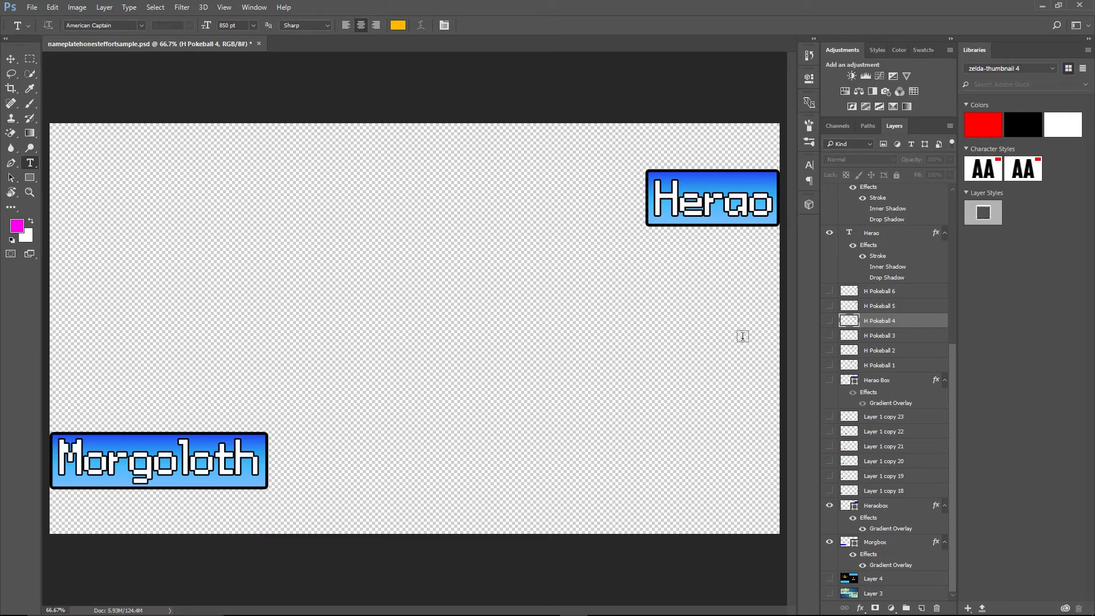
{"action": "mouse_move", "coordinate": [598, 613]}
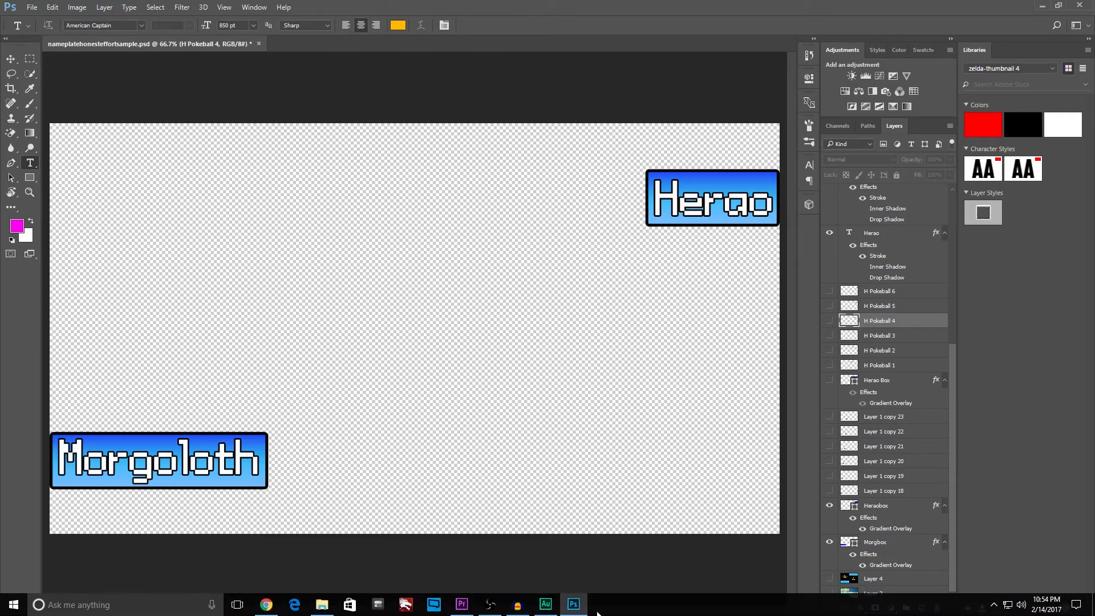
{"action": "left_click", "coordinate": [556, 610]}
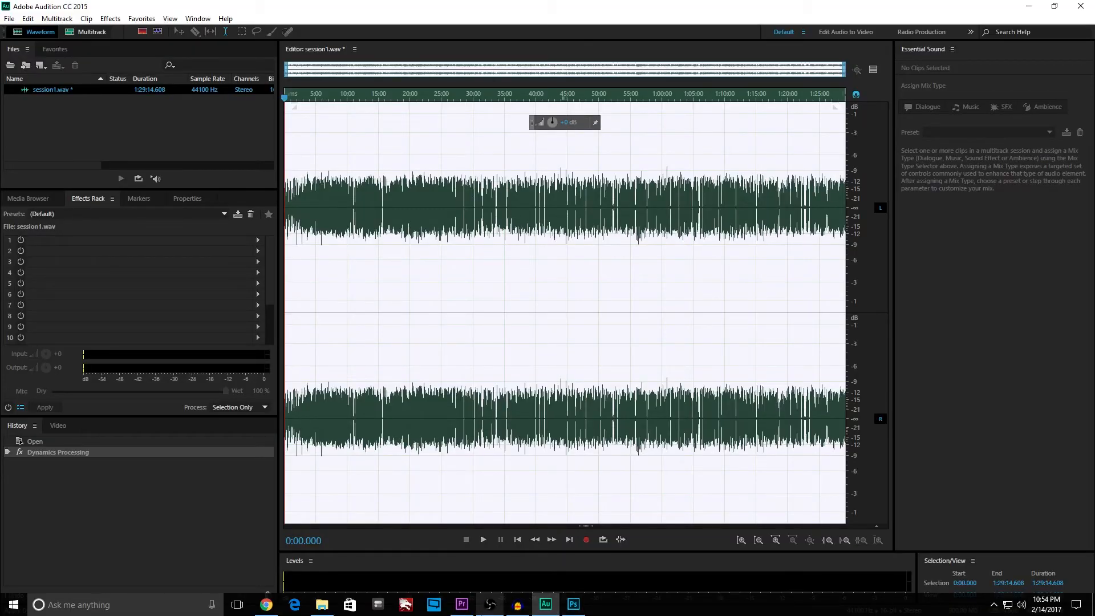
{"action": "left_click", "coordinate": [462, 605]}
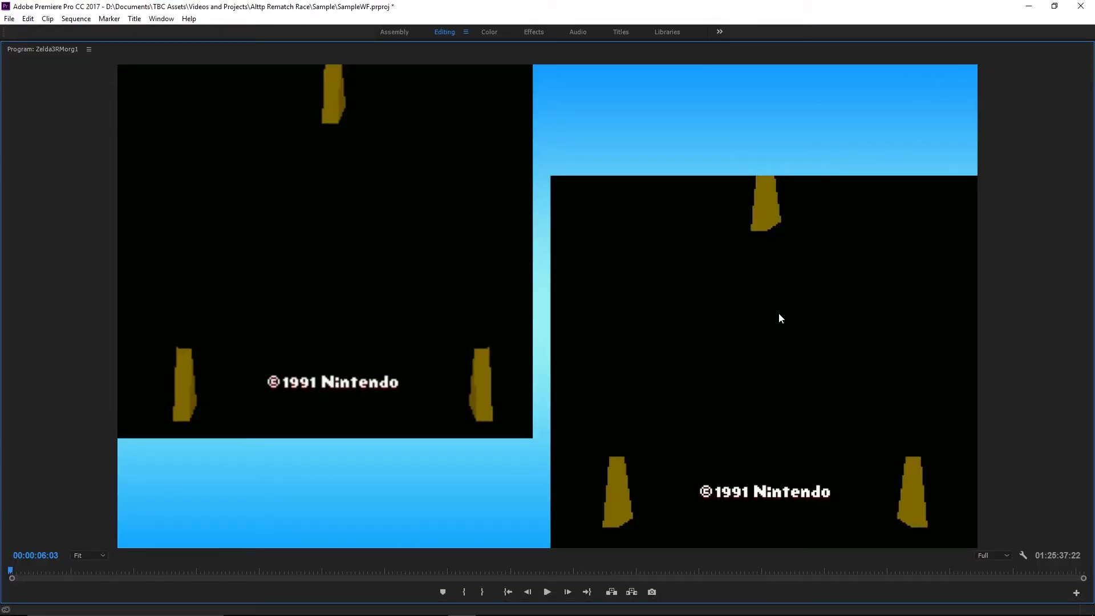
{"action": "key", "text": "grave"}
{"action": "scroll", "coordinate": [457, 416], "scroll_direction": "down", "scroll_amount": 4}
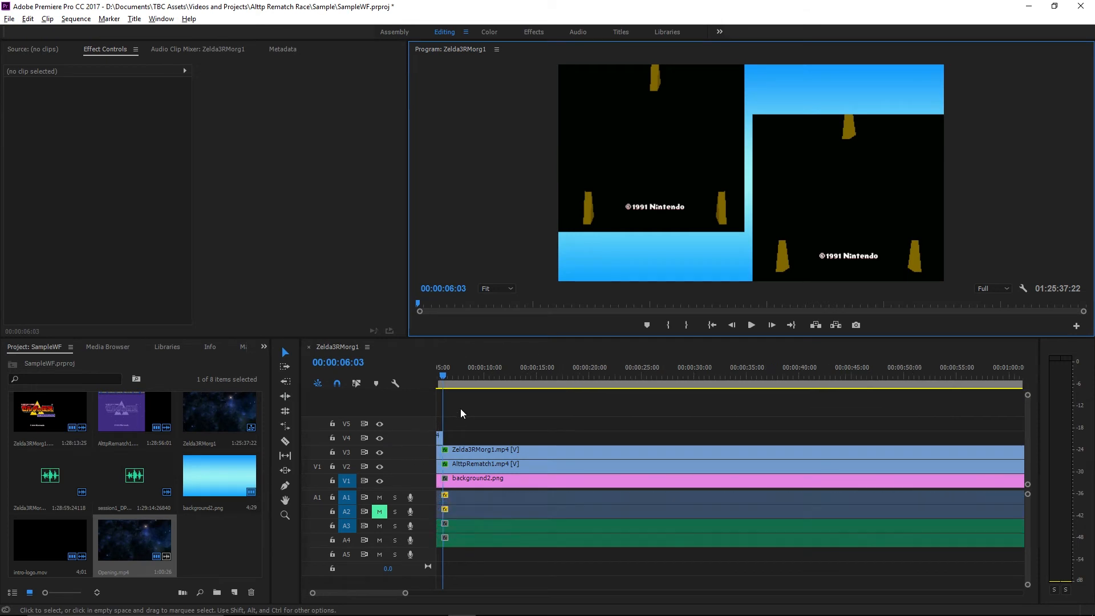
Import sampleplates from the Sample folder and place it on V4 directly after the Opening clip, at 00:00:06:03.
{"action": "right_click", "coordinate": [210, 525]}
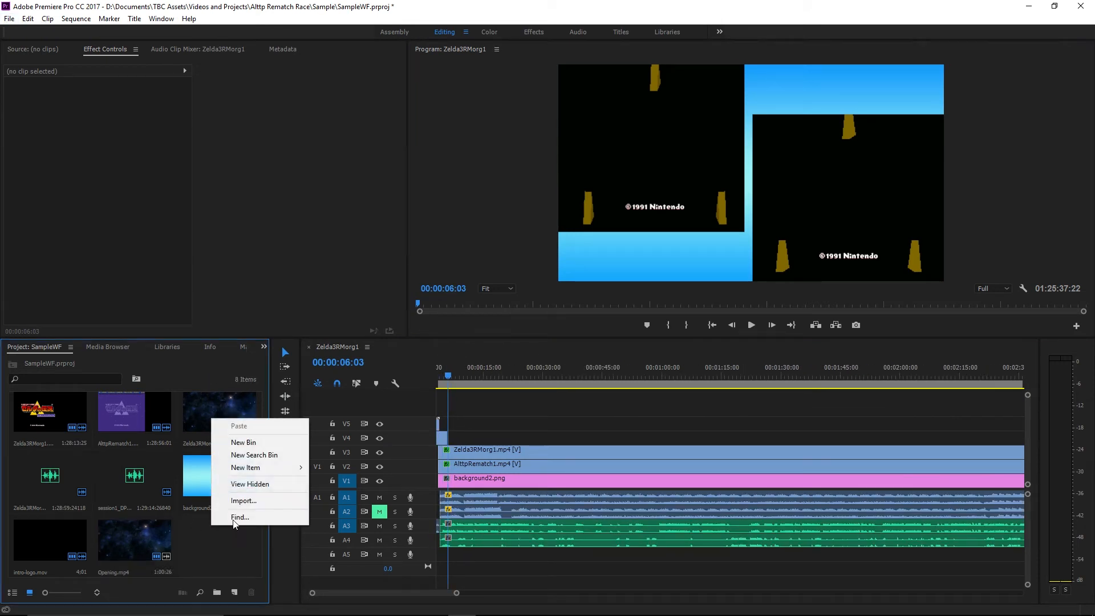
{"action": "left_click", "coordinate": [255, 500]}
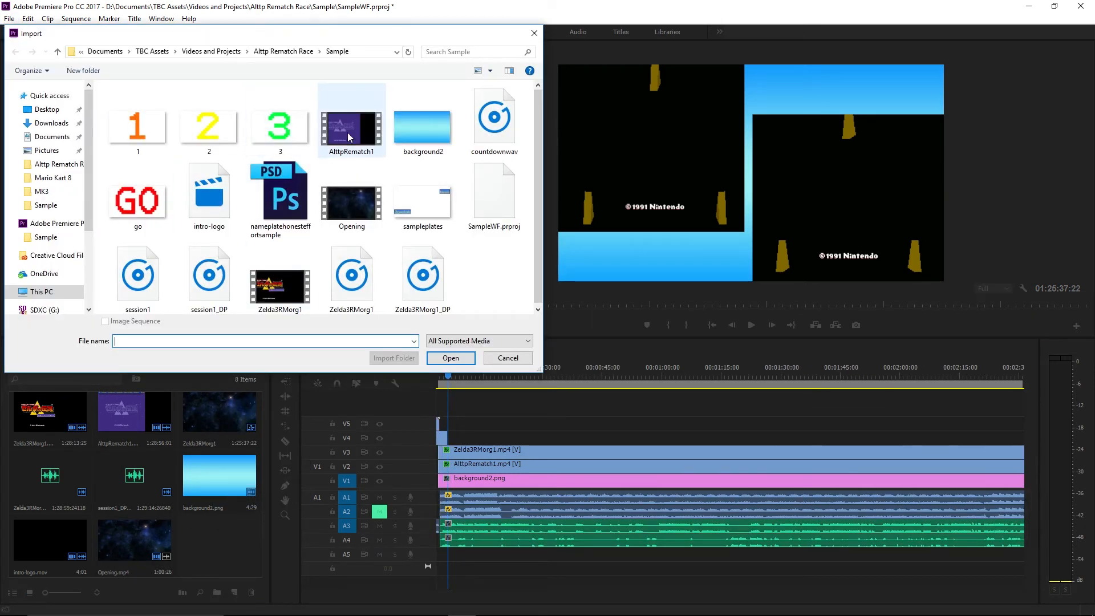
{"action": "double_click", "coordinate": [390, 204]}
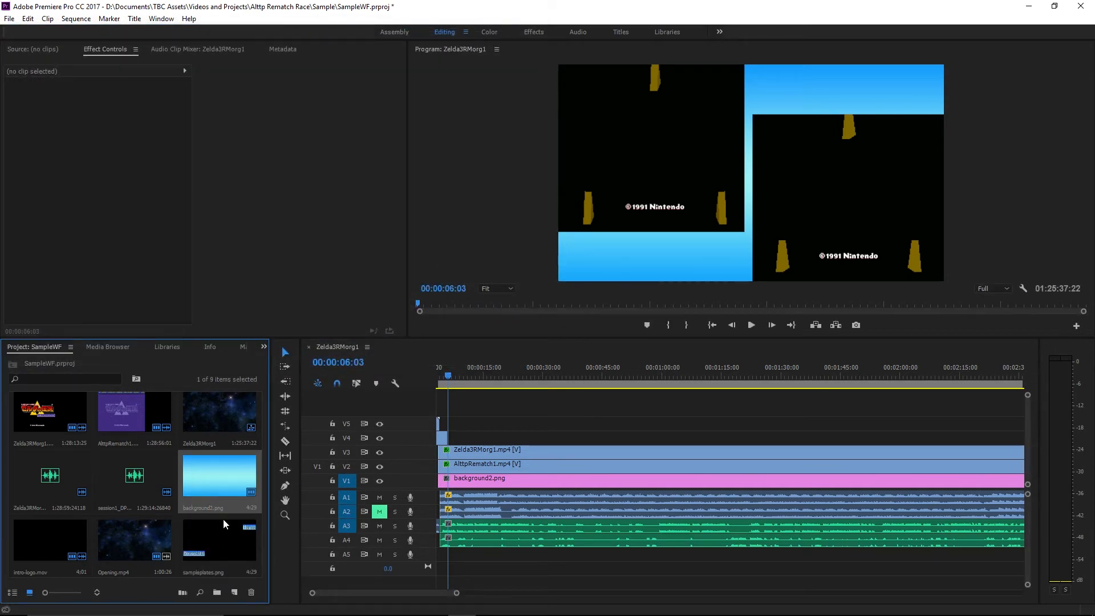
{"action": "left_click_drag", "start_coordinate": [235, 555], "coordinate": [448, 438]}
{"action": "scroll", "coordinate": [449, 411], "scroll_direction": "up", "scroll_amount": 2}
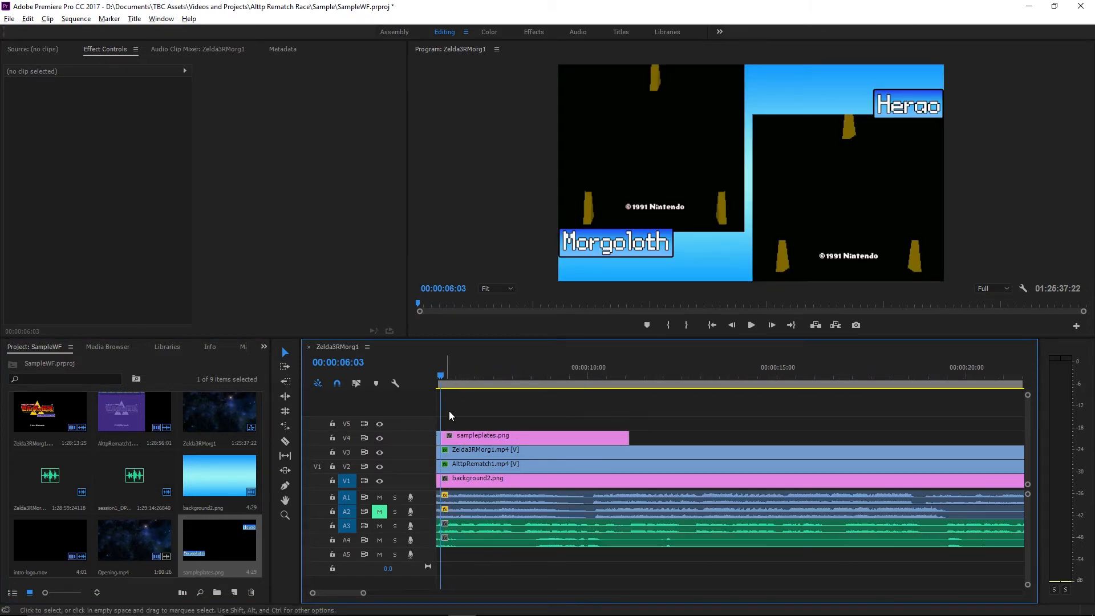
{"action": "left_click_drag", "start_coordinate": [356, 591], "coordinate": [335, 592]}
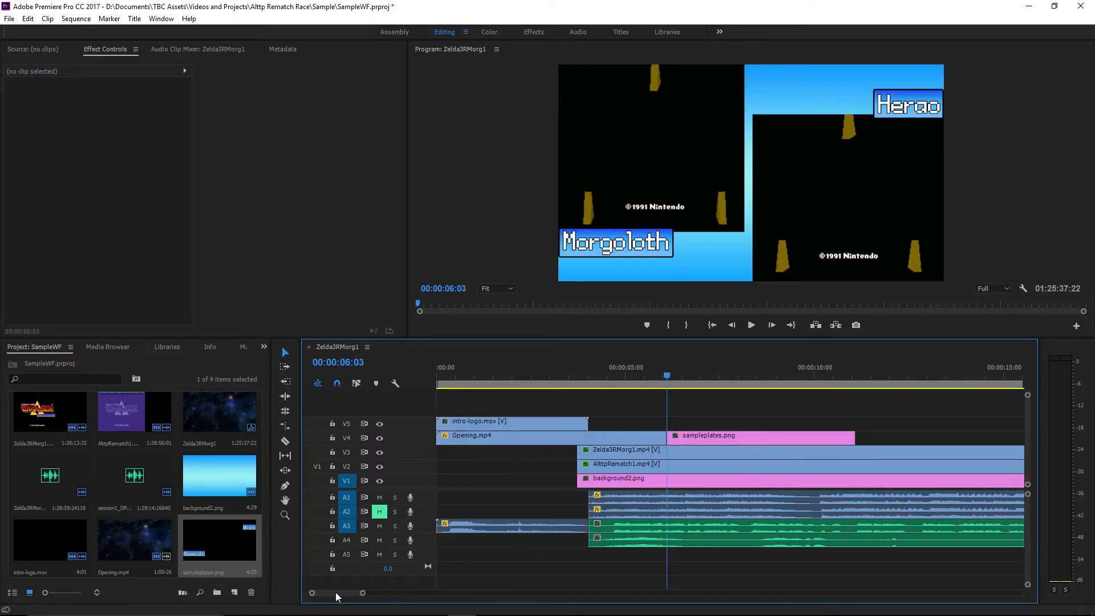
Play the sequence from 00:00:04:23 past the end of the nameplates clip while lowering the system volume.
{"action": "left_click", "coordinate": [618, 375]}
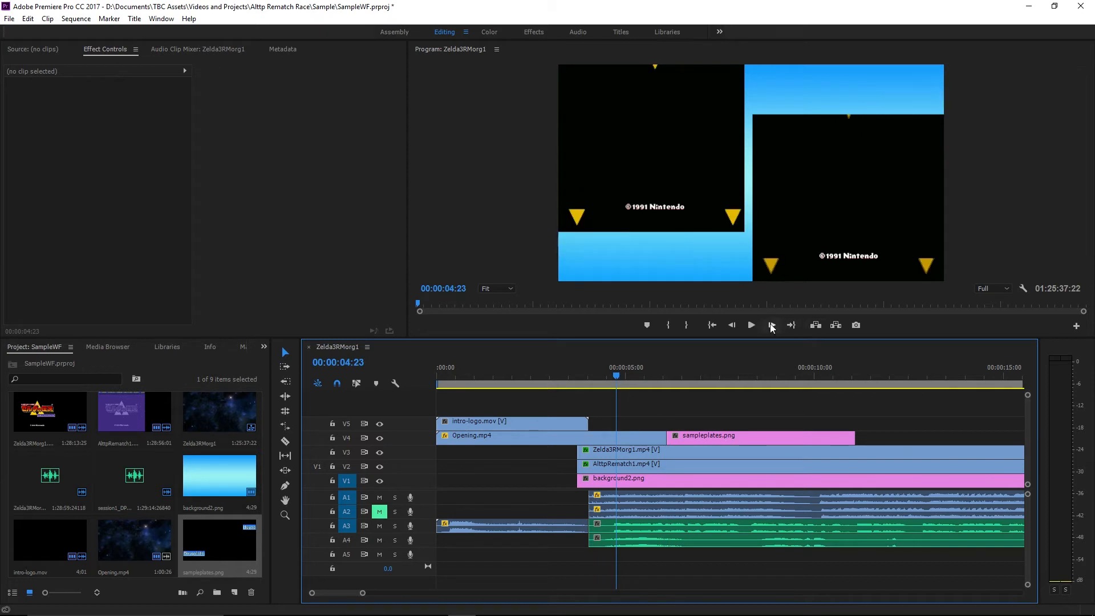
{"action": "left_click", "coordinate": [751, 324]}
{"action": "key", "text": "XF86AudioLowerVolume"}
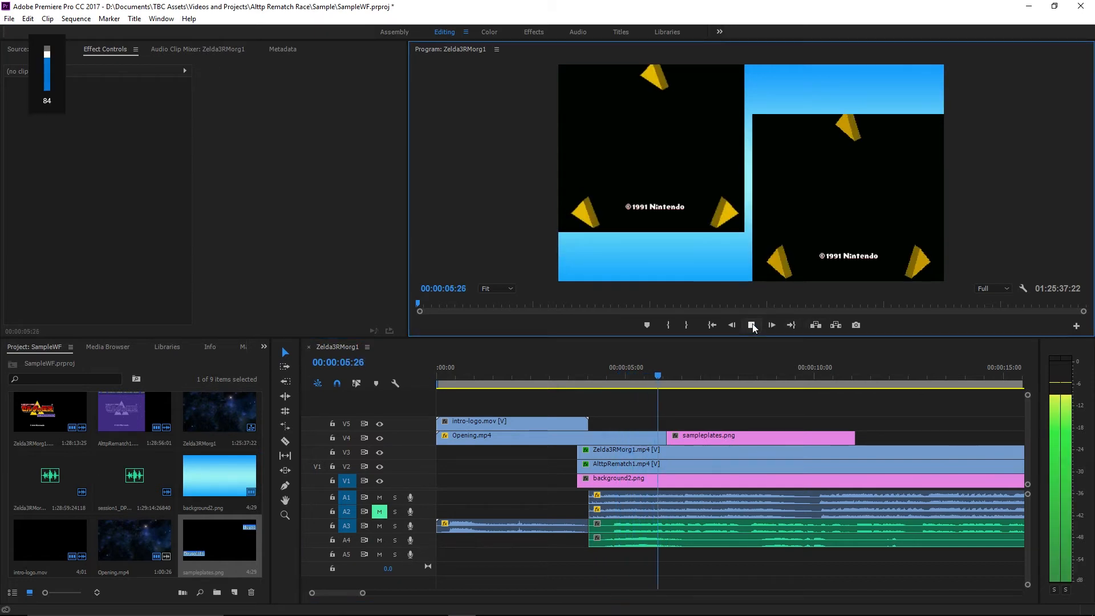
{"action": "key", "text": "XF86AudioLowerVolume"}
{"action": "key", "text": "XF86AudioLowerVolume"}
{"action": "key", "text": "XF86AudioLowerVolume"}
{"action": "key", "text": "XF86AudioLowerVolume"}
{"action": "key", "text": "XF86AudioLowerVolume"}
{"action": "key", "text": "XF86AudioLowerVolume"}
{"action": "key", "text": "XF86AudioLowerVolume"}
{"action": "key", "text": "XF86AudioLowerVolume"}
{"action": "key", "text": "XF86AudioLowerVolume"}
{"action": "key", "text": "XF86AudioLowerVolume"}
{"action": "key", "text": "XF86AudioLowerVolume"}
{"action": "key", "text": "XF86AudioLowerVolume"}
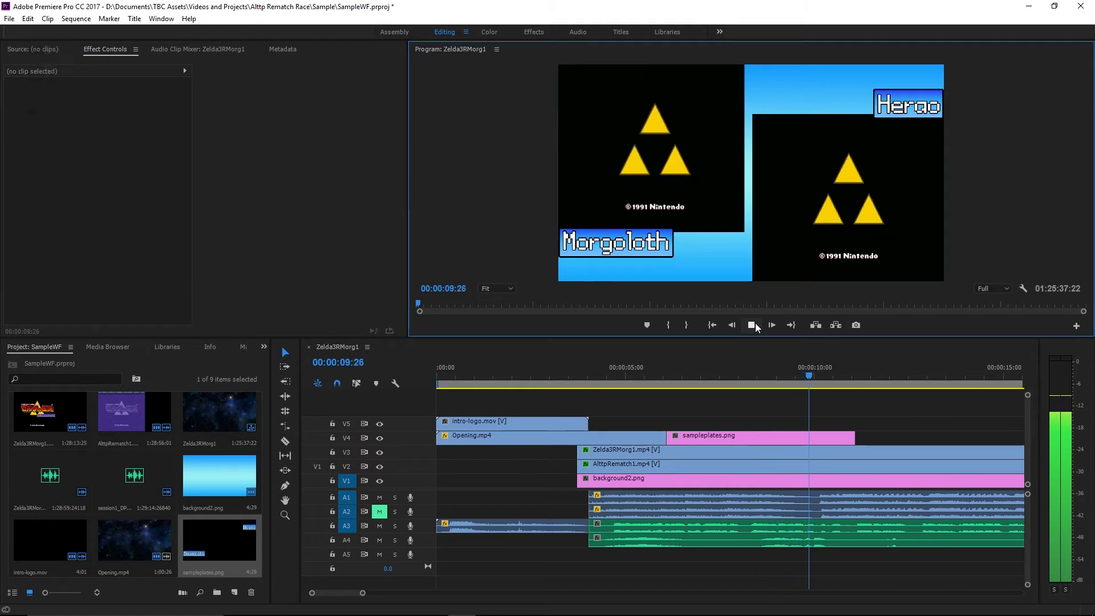
{"action": "scroll", "coordinate": [816, 452], "scroll_direction": "down", "scroll_amount": 4}
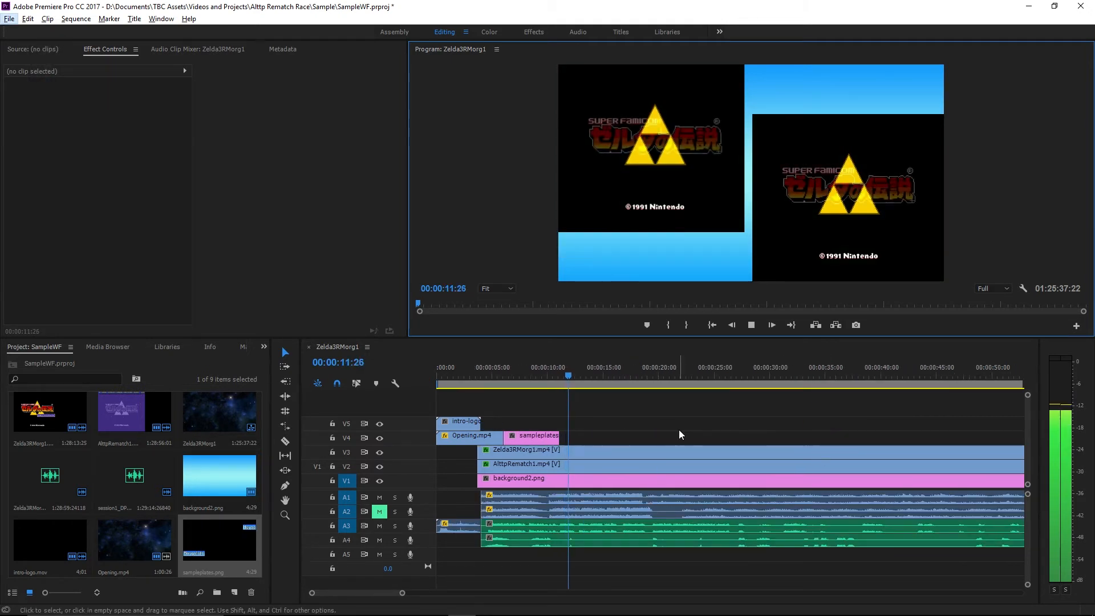
{"action": "left_click", "coordinate": [747, 328]}
Move the sampleplates clip along V4 to start at about 00:00:19.
{"action": "scroll", "coordinate": [530, 399], "scroll_direction": "down", "scroll_amount": 3}
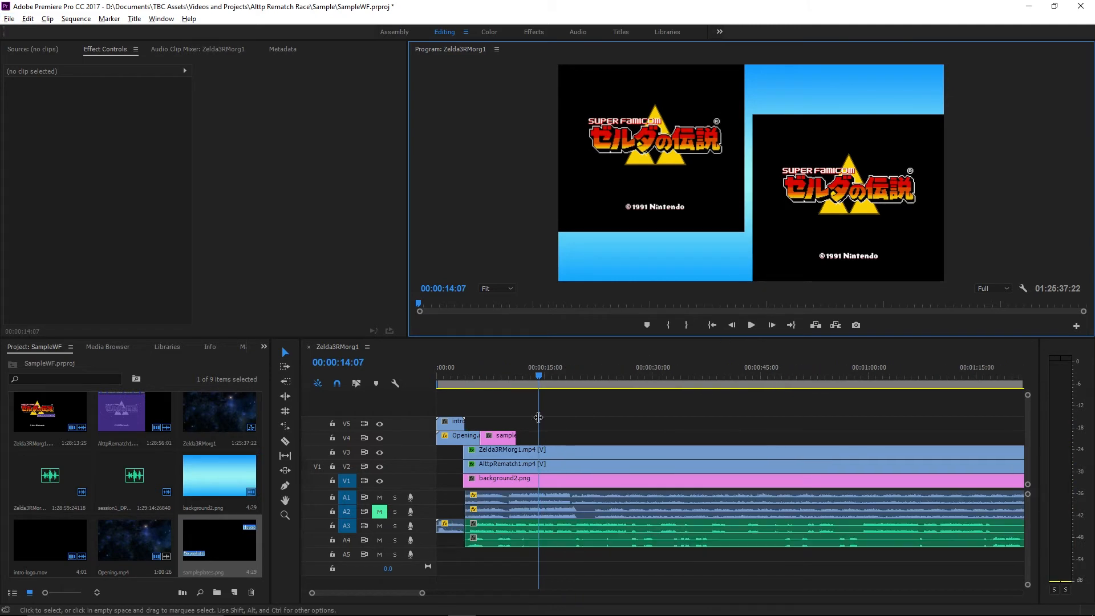
{"action": "mouse_move", "coordinate": [541, 374]}
{"action": "left_mouse_down"}
{"action": "mouse_move", "coordinate": [580, 378]}
{"action": "mouse_move", "coordinate": [532, 382]}
{"action": "left_mouse_up"}
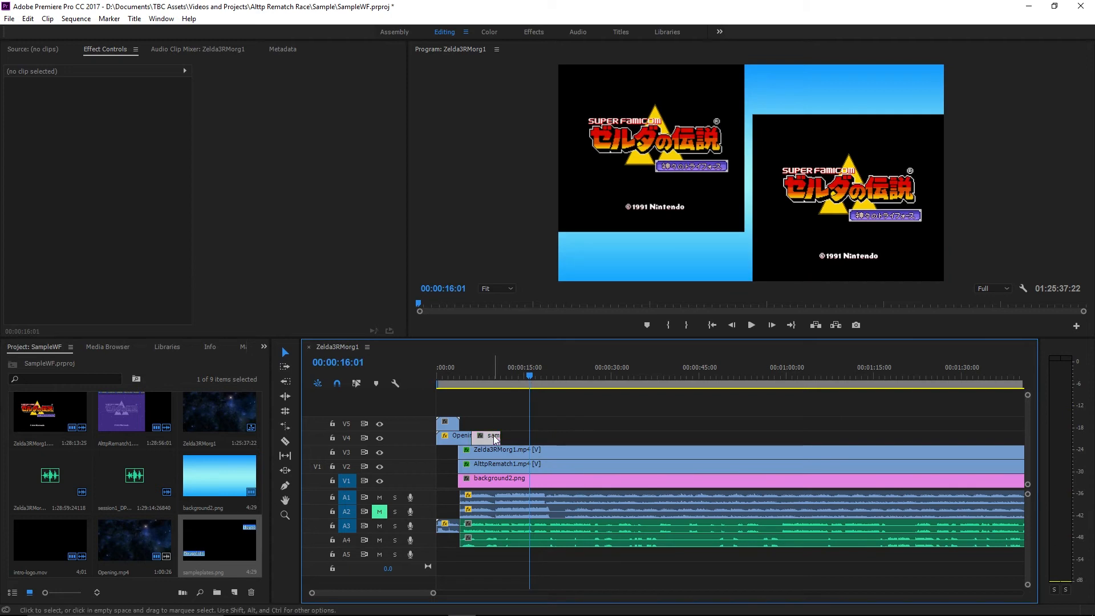
{"action": "left_click_drag", "start_coordinate": [486, 435], "coordinate": [563, 436]}
{"action": "scroll", "coordinate": [508, 402], "scroll_direction": "up", "scroll_amount": 5}
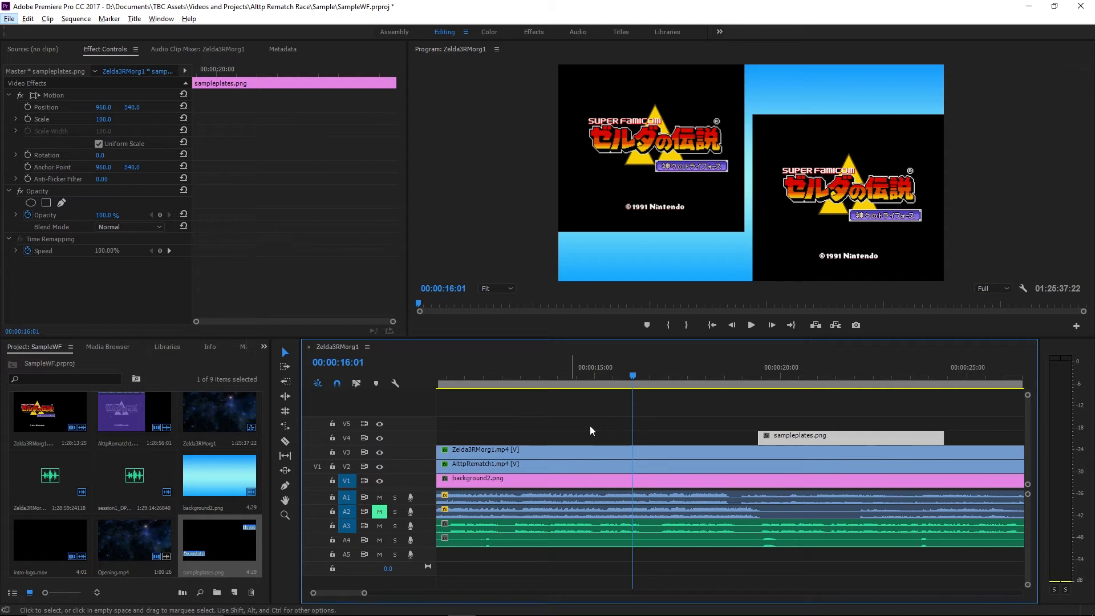
Play the sequence from 00:00:14:22 to check when the nameplates appear over the title screens.
{"action": "left_click", "coordinate": [588, 377]}
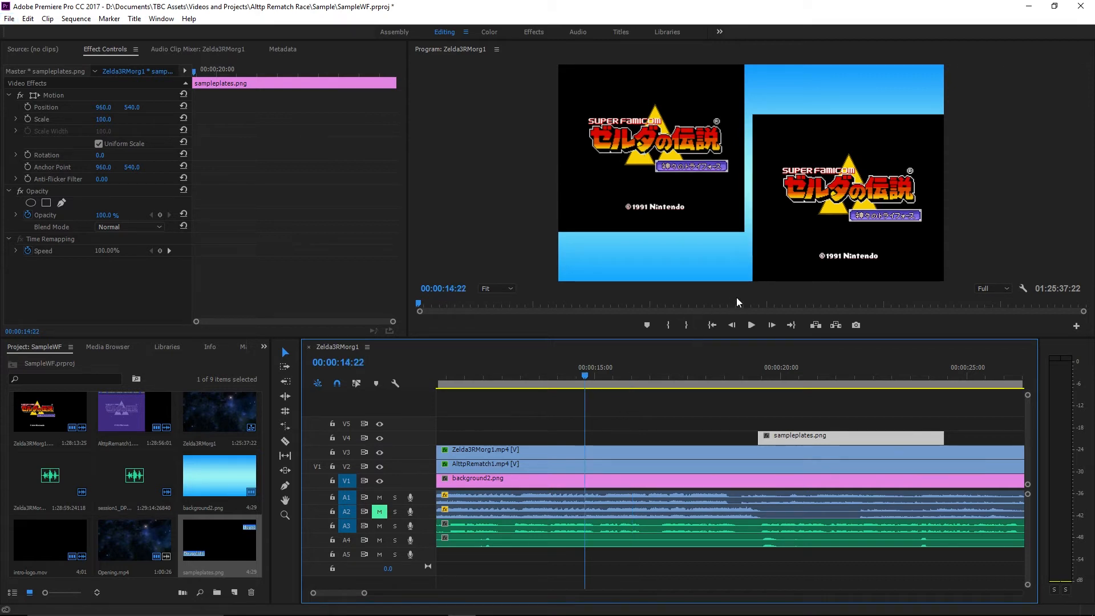
{"action": "left_click", "coordinate": [751, 325]}
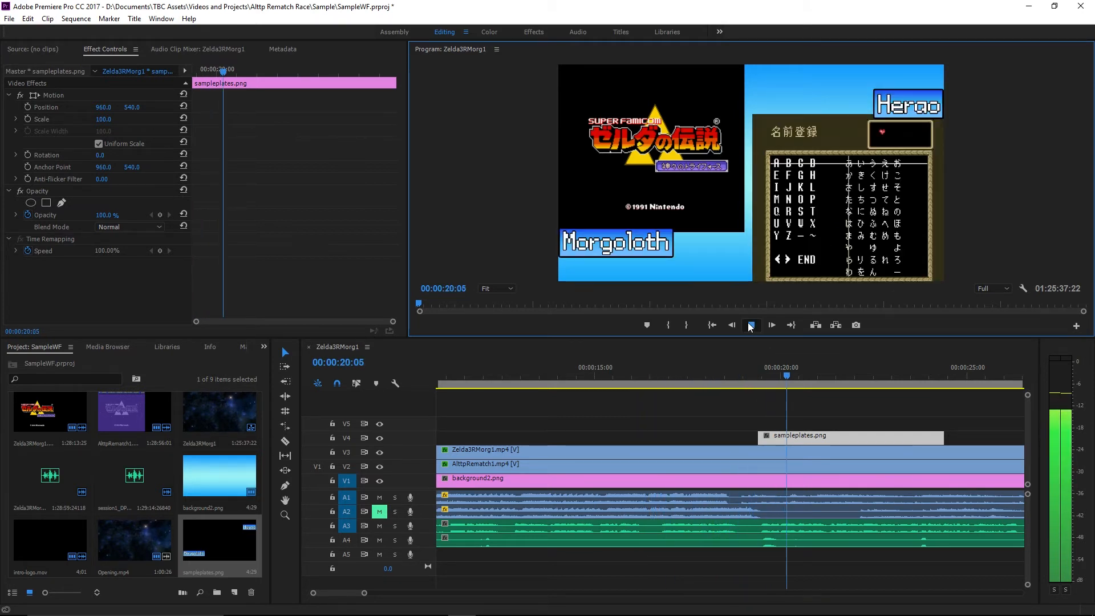
{"action": "left_click", "coordinate": [751, 325]}
Move the sampleplates clip on V4 to start at 00:00:16:03 and extend its end to just past 00:00:25:00.
{"action": "left_click_drag", "start_coordinate": [548, 368], "coordinate": [635, 368]}
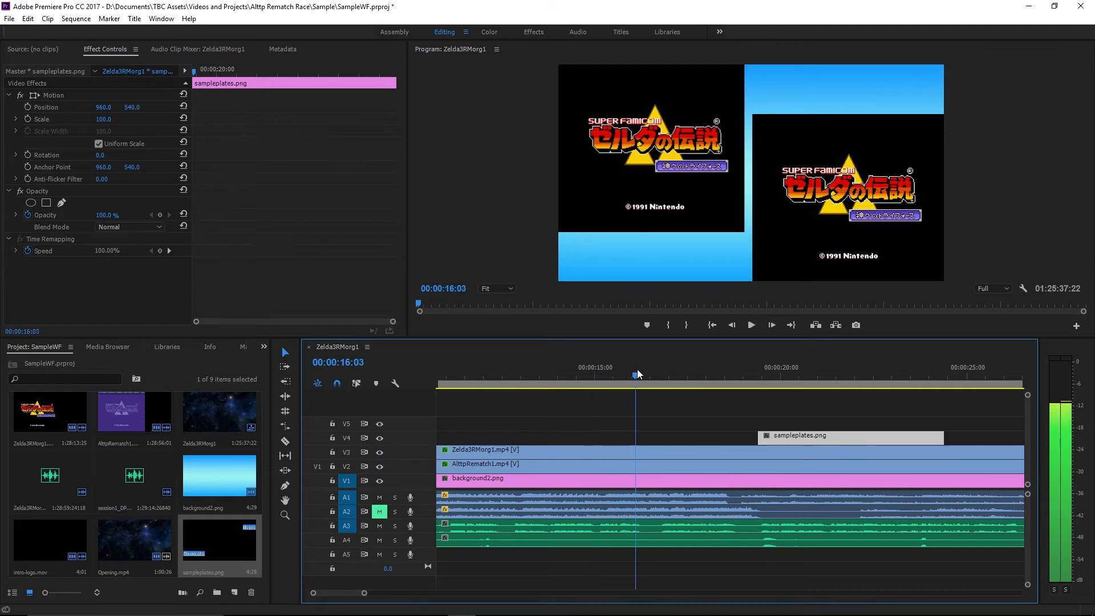
{"action": "left_click_drag", "start_coordinate": [746, 436], "coordinate": [659, 439]}
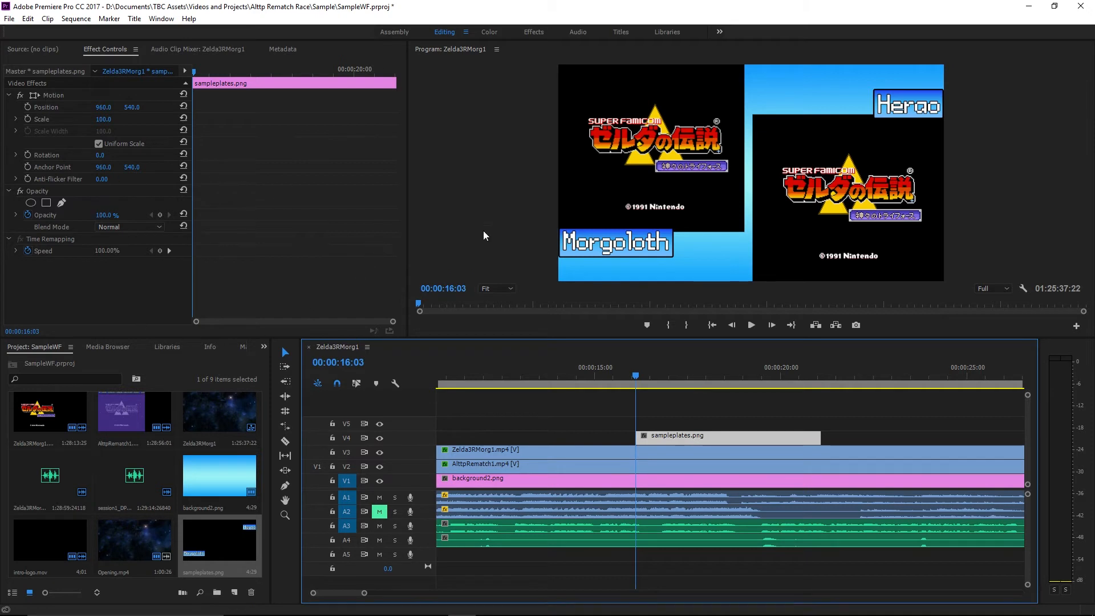
{"action": "left_click_drag", "start_coordinate": [820, 438], "coordinate": [979, 438]}
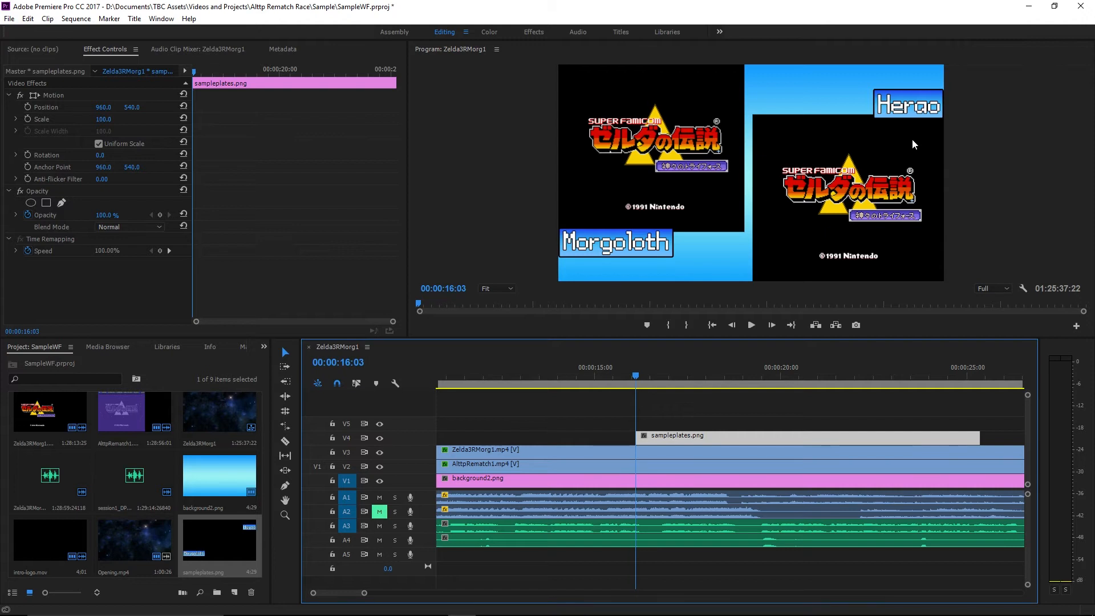
{"action": "mouse_move", "coordinate": [666, 606]}
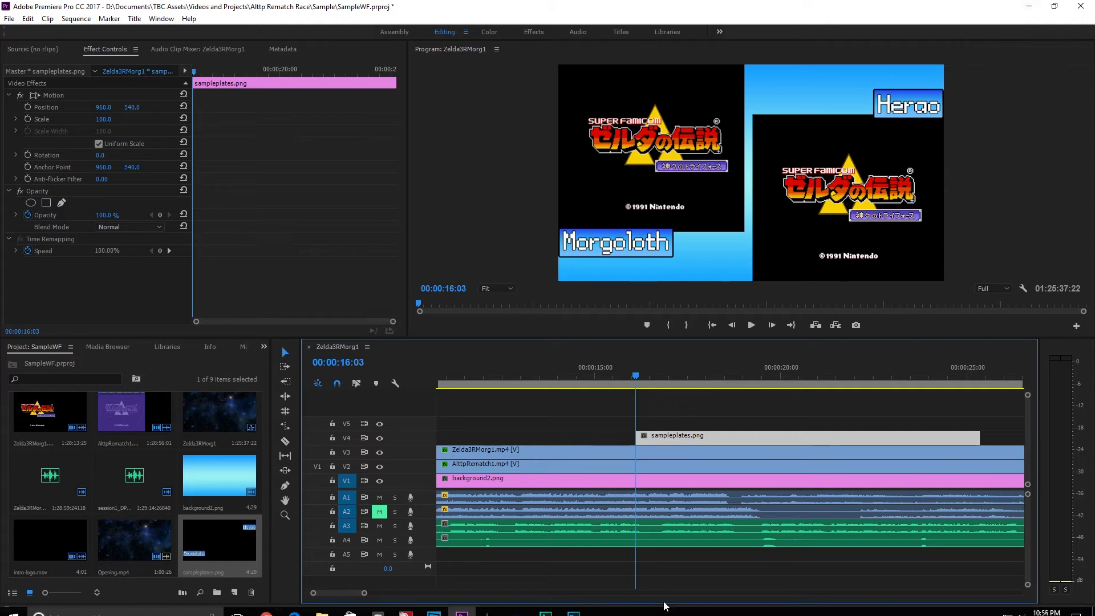
{"action": "left_click", "coordinate": [574, 605]}
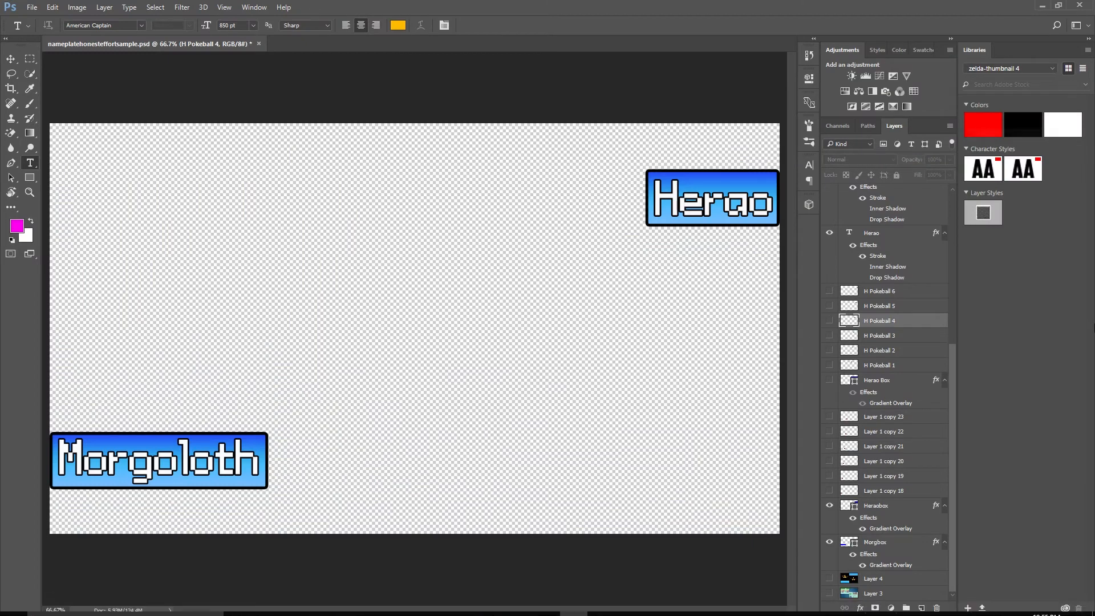
{"action": "mouse_move", "coordinate": [562, 611]}
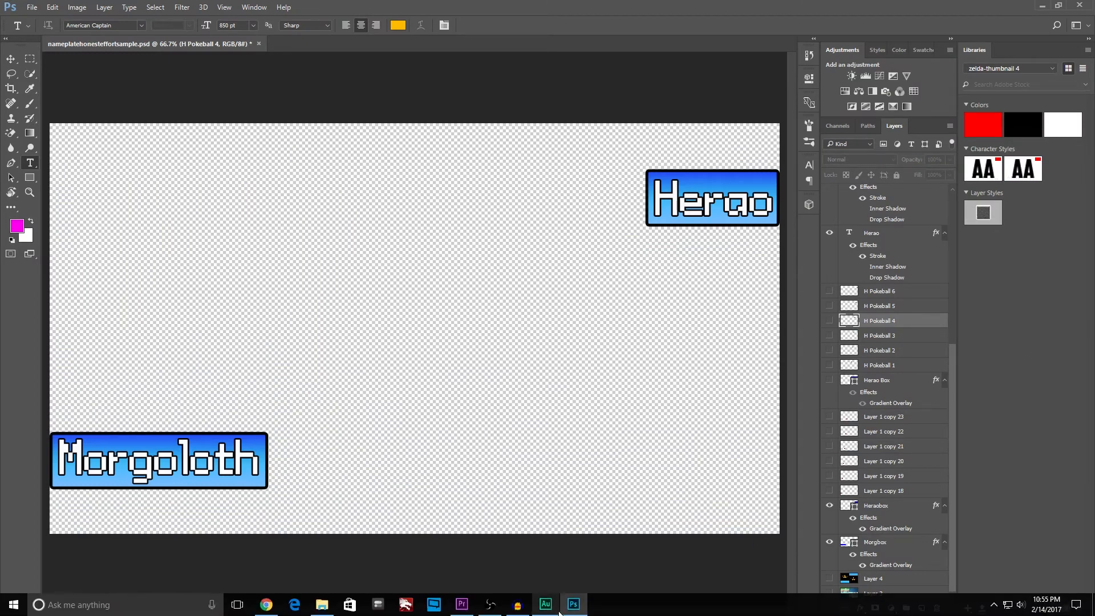
{"action": "left_click", "coordinate": [461, 611]}
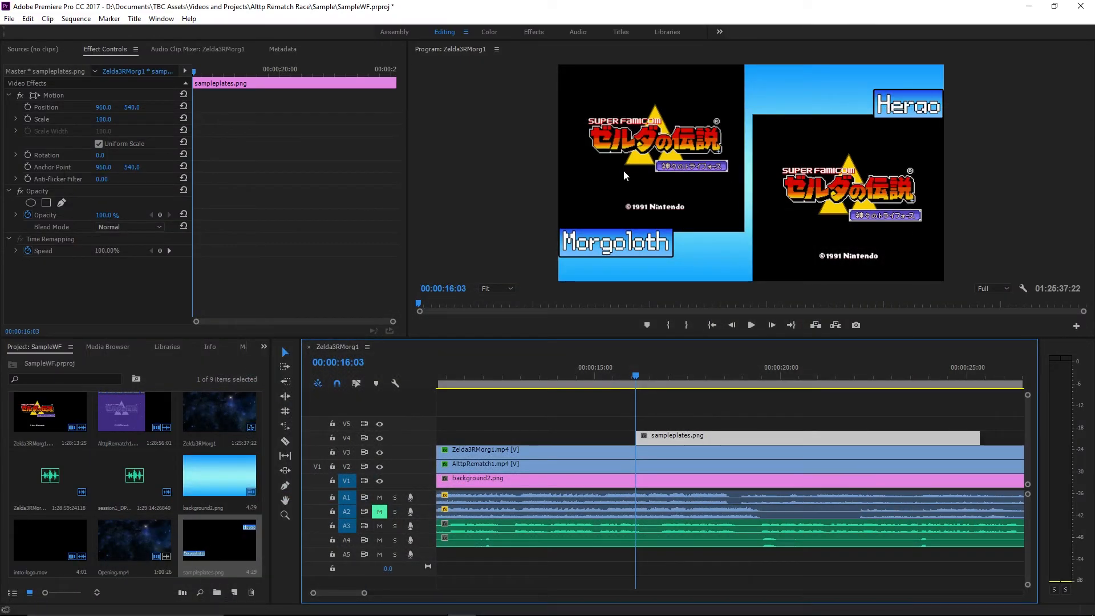
Switch to Photoshop, hide the gradient box layer of the upper-right nameplate, and toggle its name text layer off and on.
{"action": "mouse_move", "coordinate": [796, 610]}
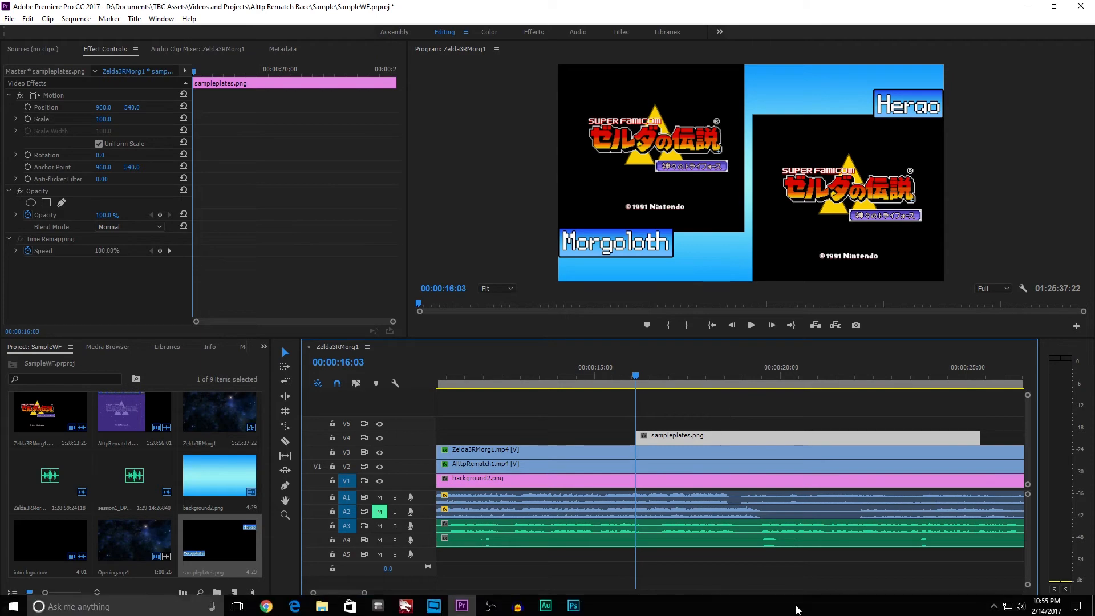
{"action": "left_click", "coordinate": [574, 605]}
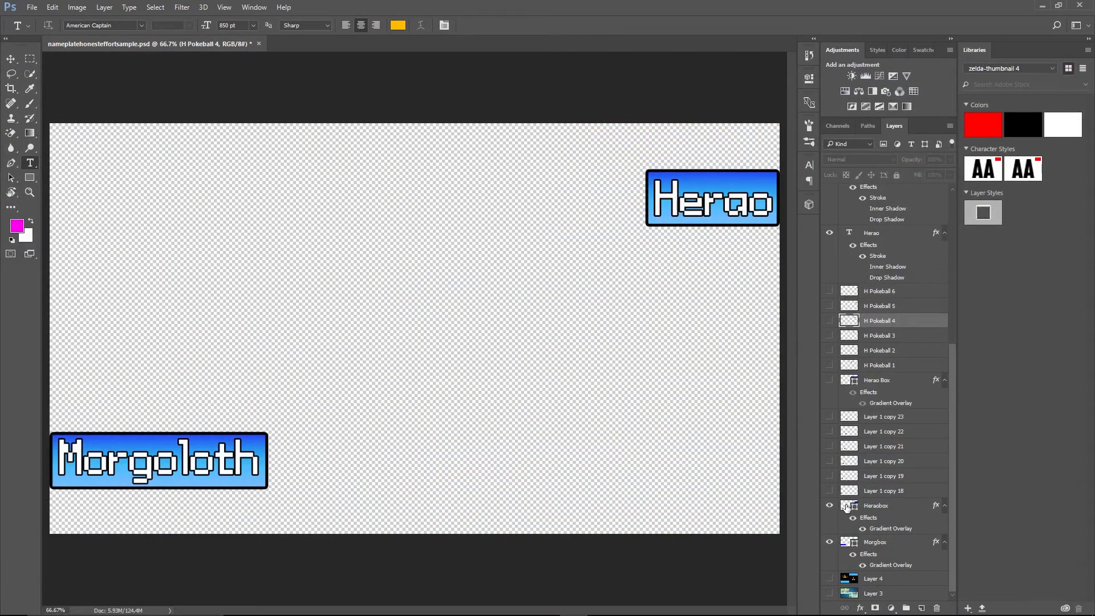
{"action": "left_click", "coordinate": [830, 507]}
{"action": "scroll", "coordinate": [848, 394], "scroll_direction": "up", "scroll_amount": 5}
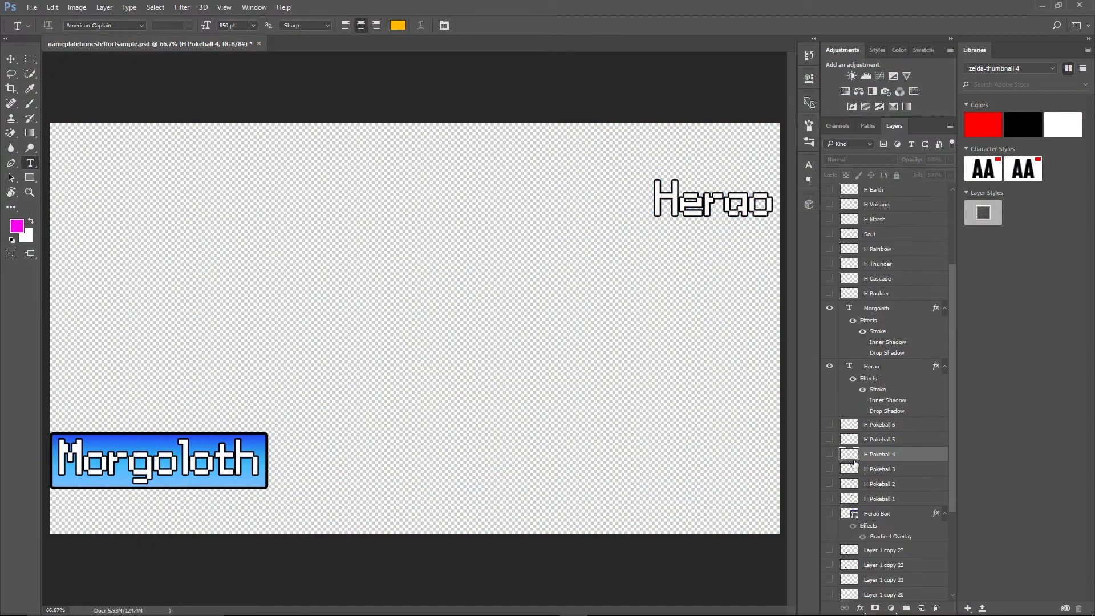
{"action": "left_click", "coordinate": [829, 382]}
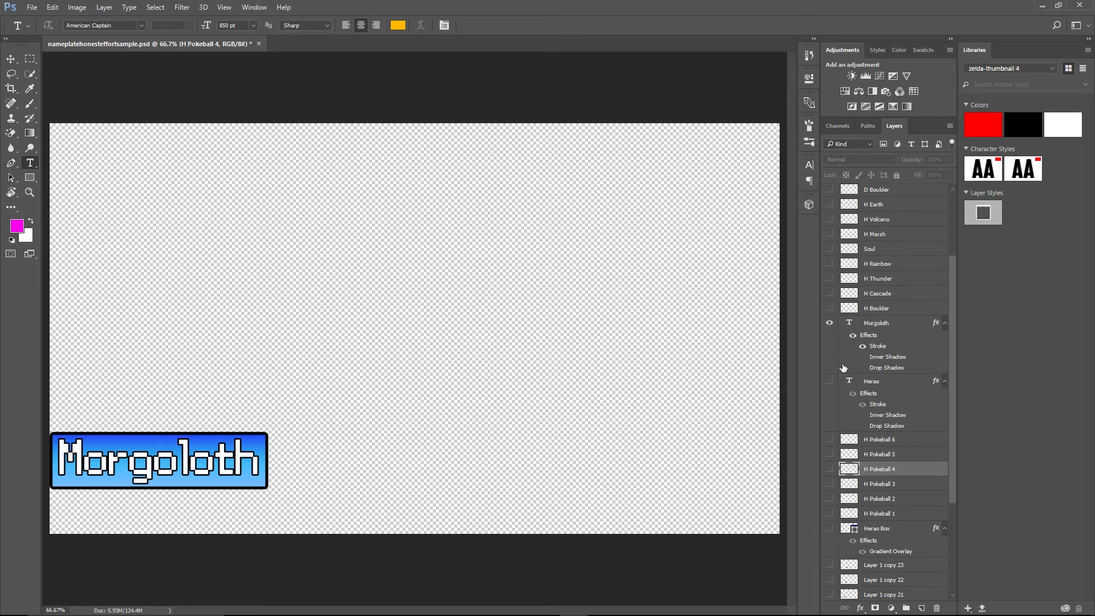
{"action": "left_click", "coordinate": [826, 380]}
Preview the H Pokeball 4 layer beside the upper-right name, hide it again and return to the background layers.
{"action": "left_click", "coordinate": [835, 469]}
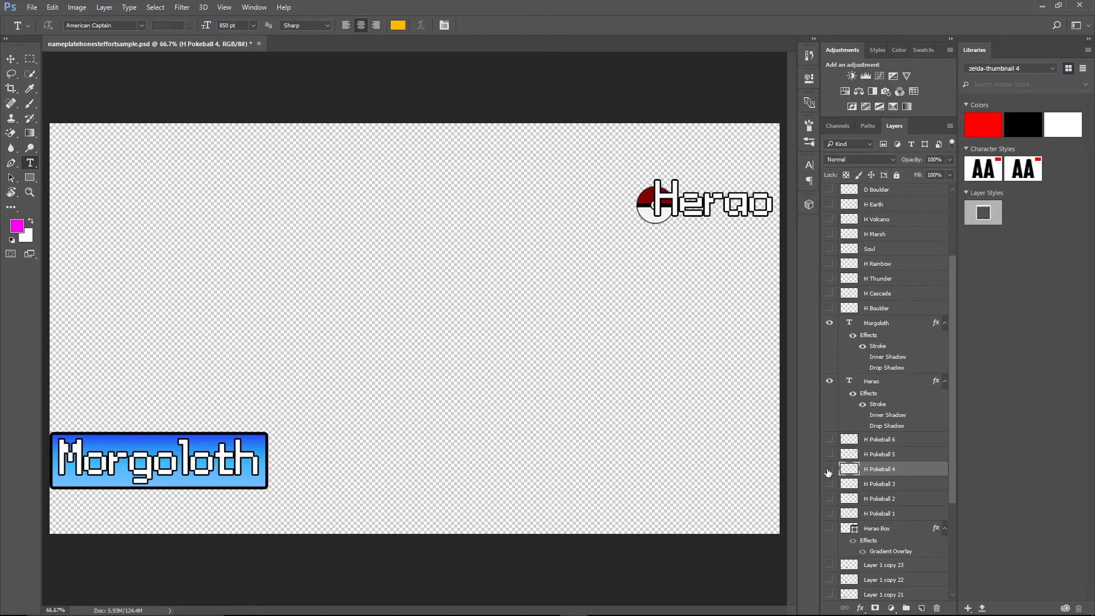
{"action": "left_click", "coordinate": [828, 469]}
{"action": "scroll", "coordinate": [835, 509], "scroll_direction": "down", "scroll_amount": 2}
{"action": "scroll", "coordinate": [834, 508], "scroll_direction": "down", "scroll_amount": 3}
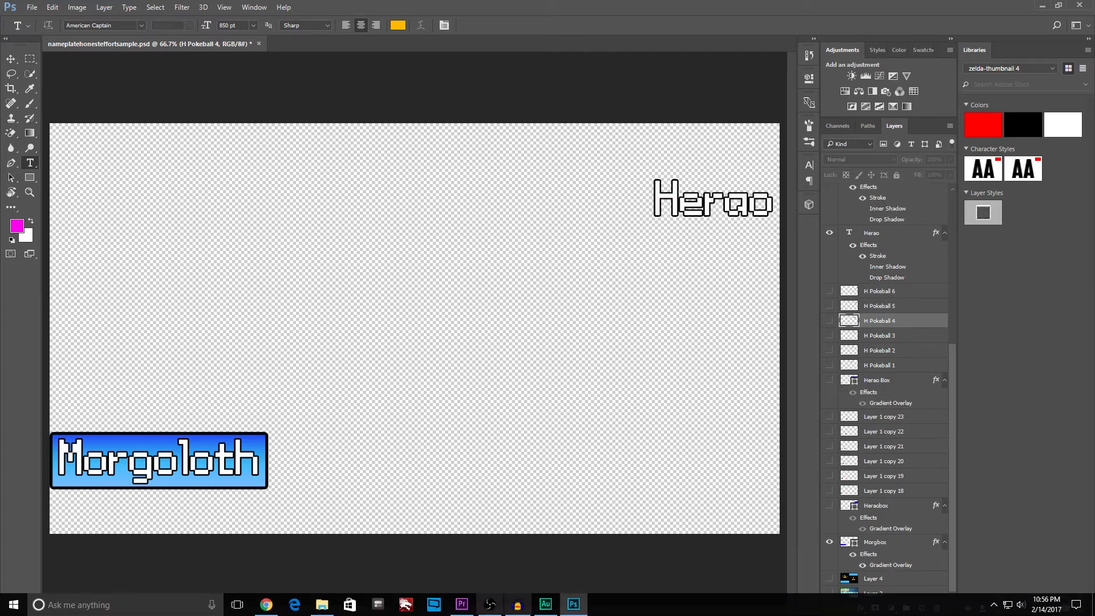
Switch to Premiere Pro, place a second sampleplates clip on V5 at 00:00:16:03, match its end to the V4 copy, and select the V4 clip.
{"action": "left_click", "coordinate": [461, 612]}
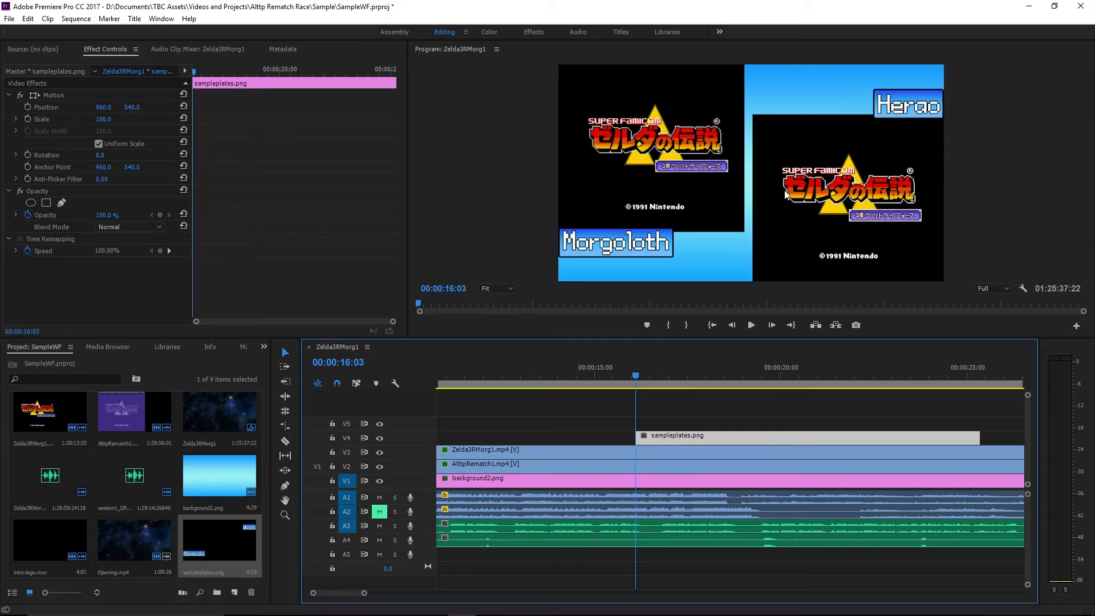
{"action": "left_click", "coordinate": [197, 588]}
{"action": "left_click_drag", "start_coordinate": [217, 555], "coordinate": [727, 422]}
{"action": "left_click_drag", "start_coordinate": [816, 420], "coordinate": [979, 420]}
{"action": "left_click", "coordinate": [922, 426]}
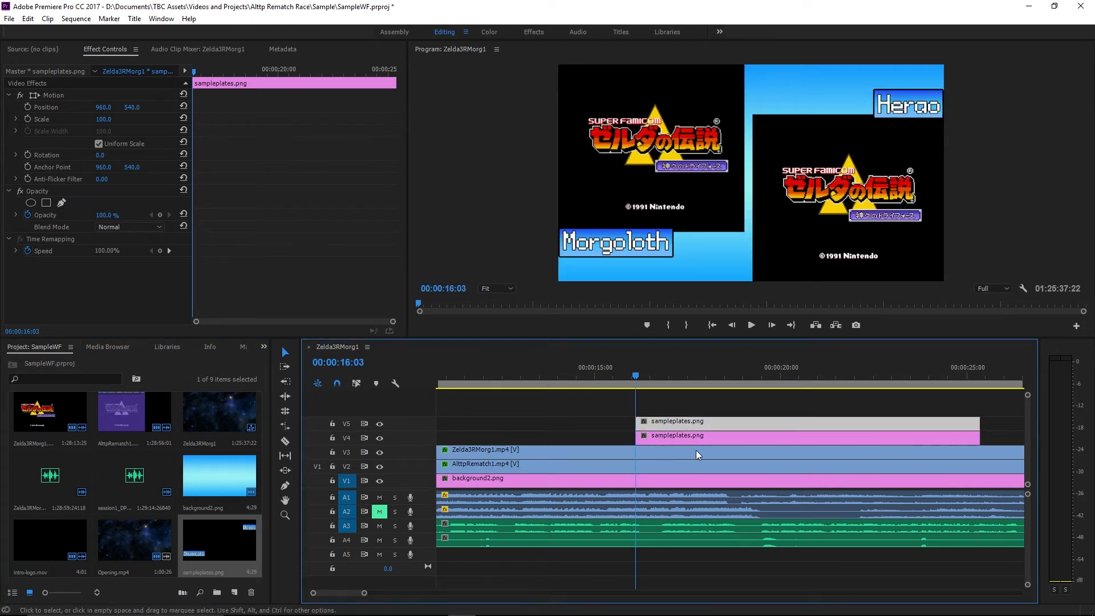
{"action": "left_click", "coordinate": [662, 437]}
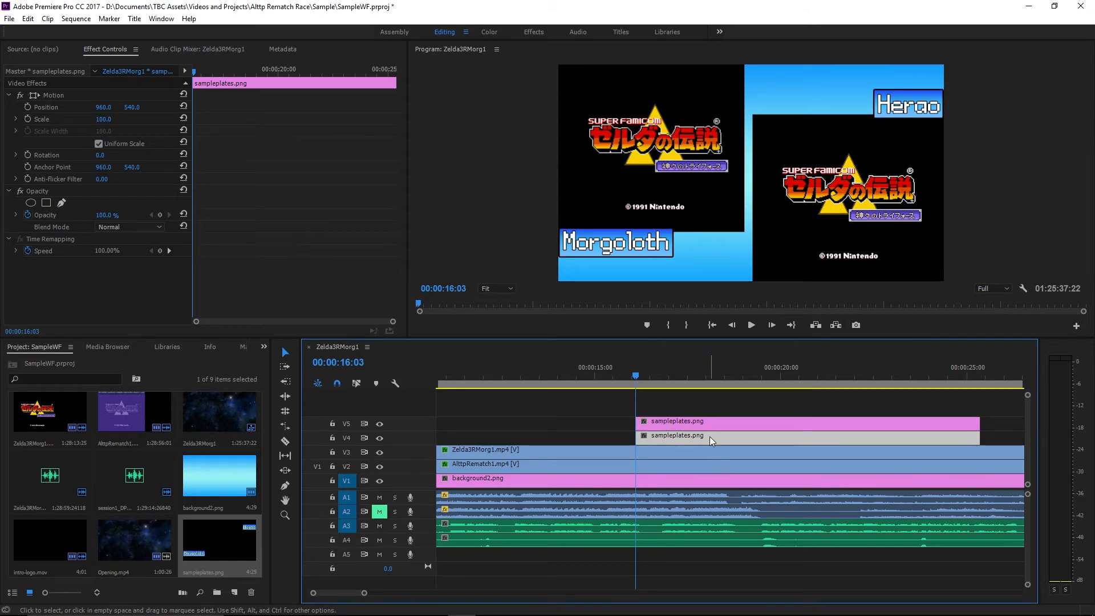
Search the effects for crop, apply Crop to the sampleplates clip on V4, and try adjusting its right crop.
{"action": "right_click", "coordinate": [709, 437]}
{"action": "left_click", "coordinate": [686, 436]}
{"action": "left_click", "coordinate": [264, 347]}
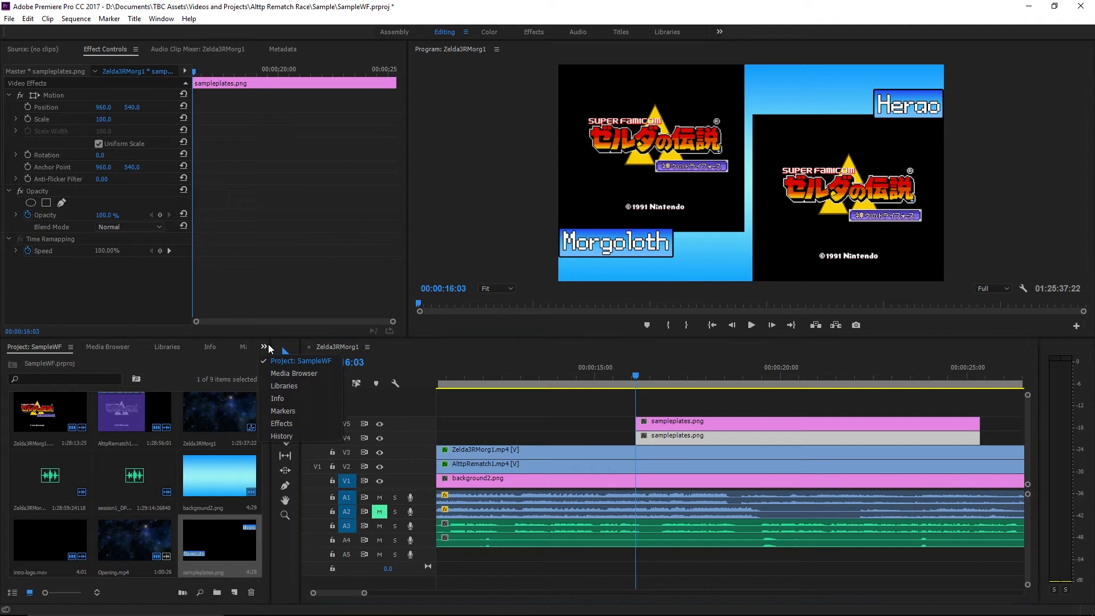
{"action": "left_click", "coordinate": [281, 423]}
{"action": "left_click", "coordinate": [80, 362]}
{"action": "type", "text": "crop"}
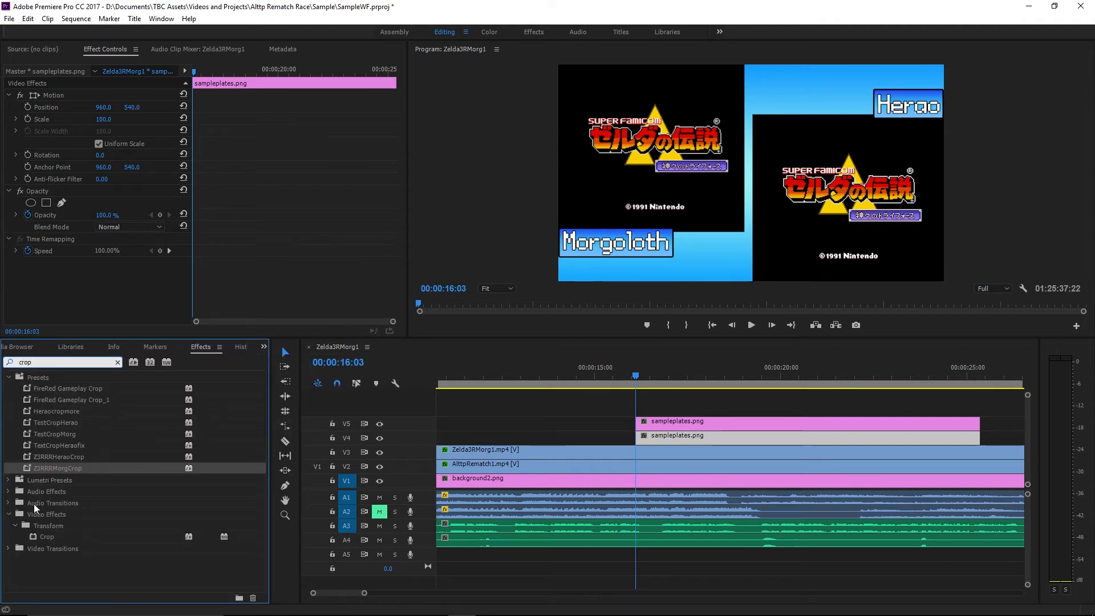
{"action": "left_click_drag", "start_coordinate": [47, 537], "coordinate": [707, 440]}
{"action": "scroll", "coordinate": [401, 211], "scroll_direction": "down", "scroll_amount": 2}
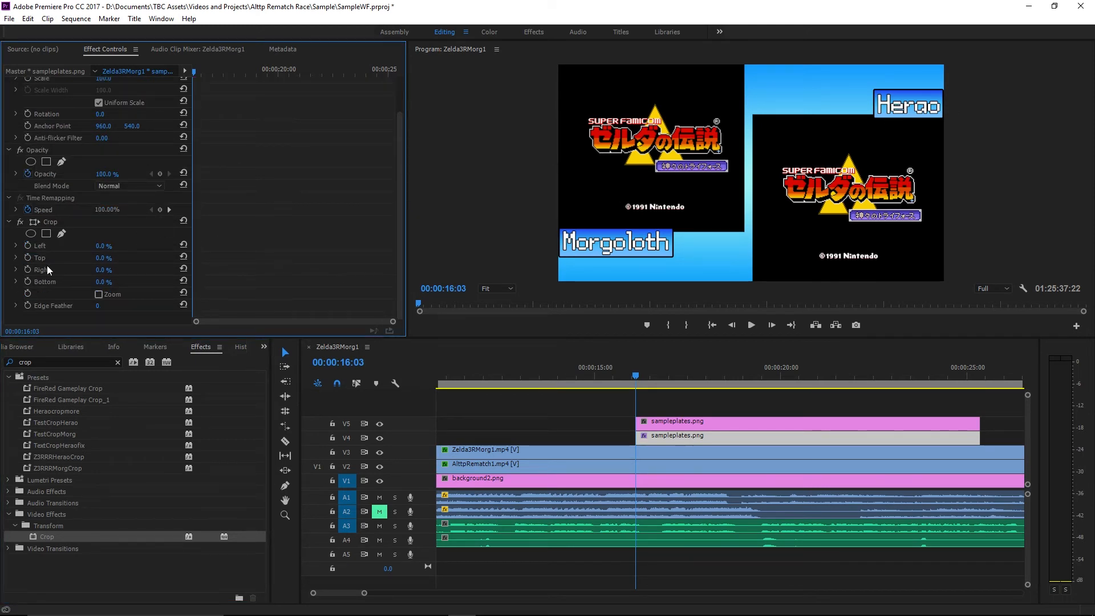
{"action": "left_click_drag", "start_coordinate": [100, 271], "coordinate": [104, 271]}
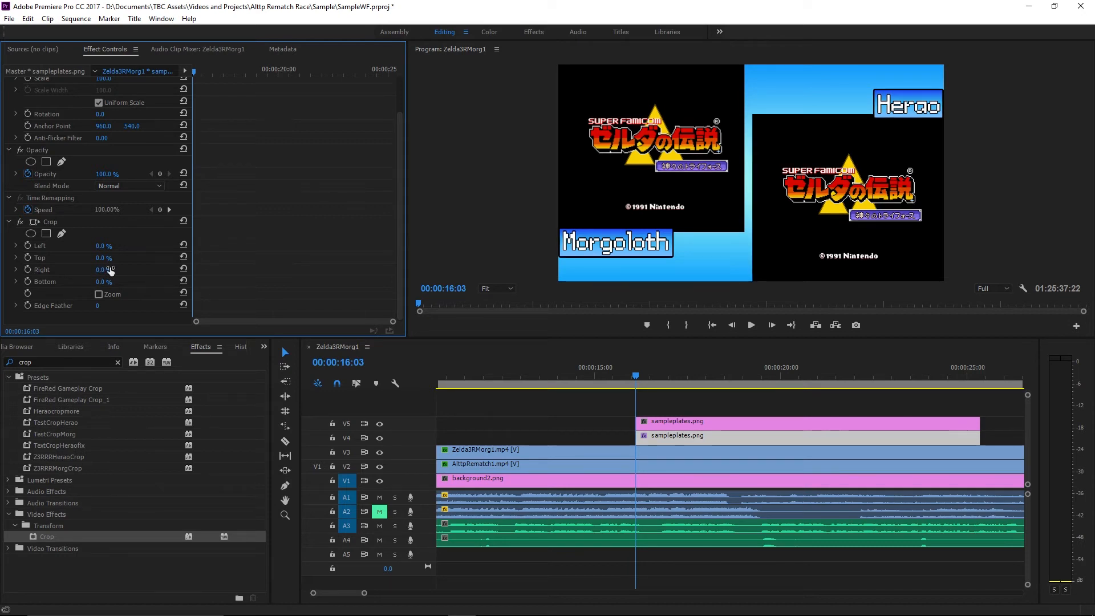
Shift the V4 sampleplates clip to just past 00:00:20:00, apply Crop to the V5 sampleplates clip, and set its right crop to 65%.
{"action": "left_click", "coordinate": [741, 438]}
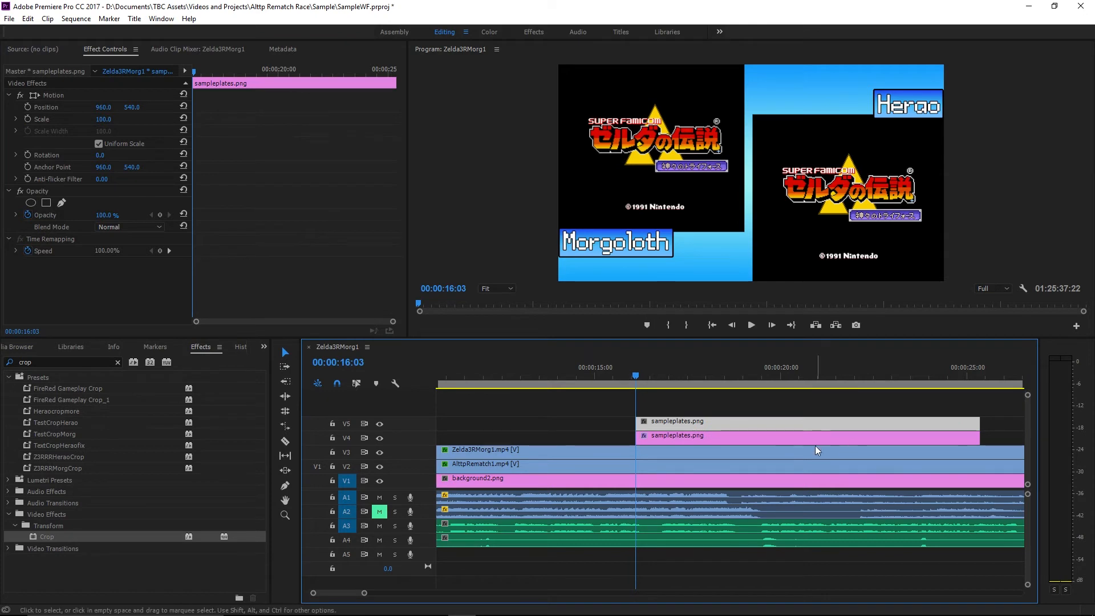
{"action": "left_click_drag", "start_coordinate": [813, 443], "coordinate": [972, 443]}
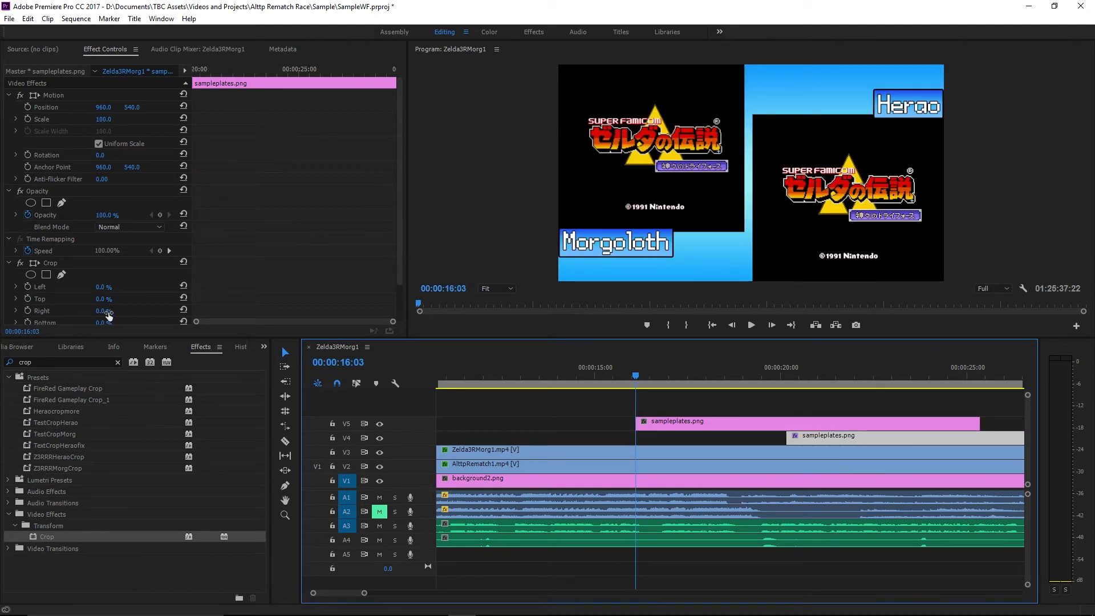
{"action": "left_click", "coordinate": [668, 419]}
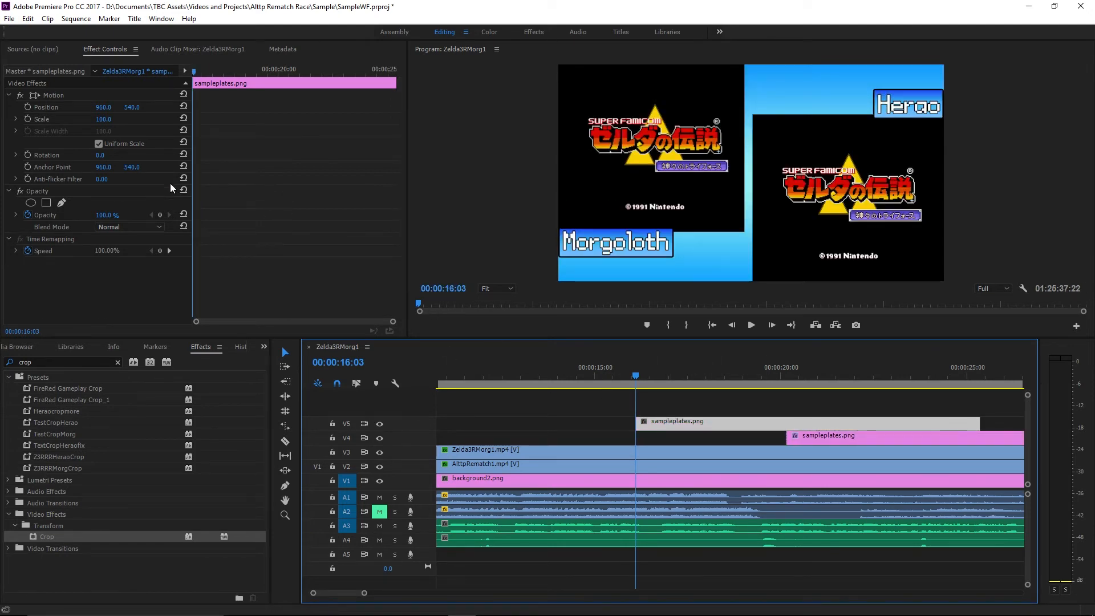
{"action": "left_click_drag", "start_coordinate": [80, 537], "coordinate": [670, 423]}
{"action": "scroll", "coordinate": [92, 264], "scroll_direction": "down", "scroll_amount": 2}
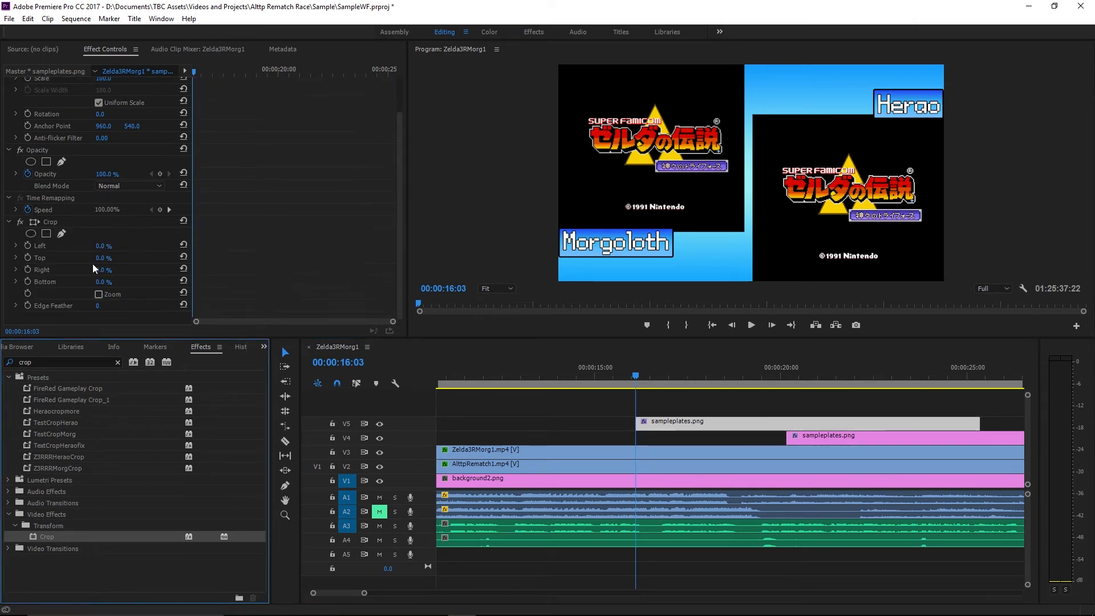
{"action": "left_click_drag", "start_coordinate": [101, 270], "coordinate": [138, 269]}
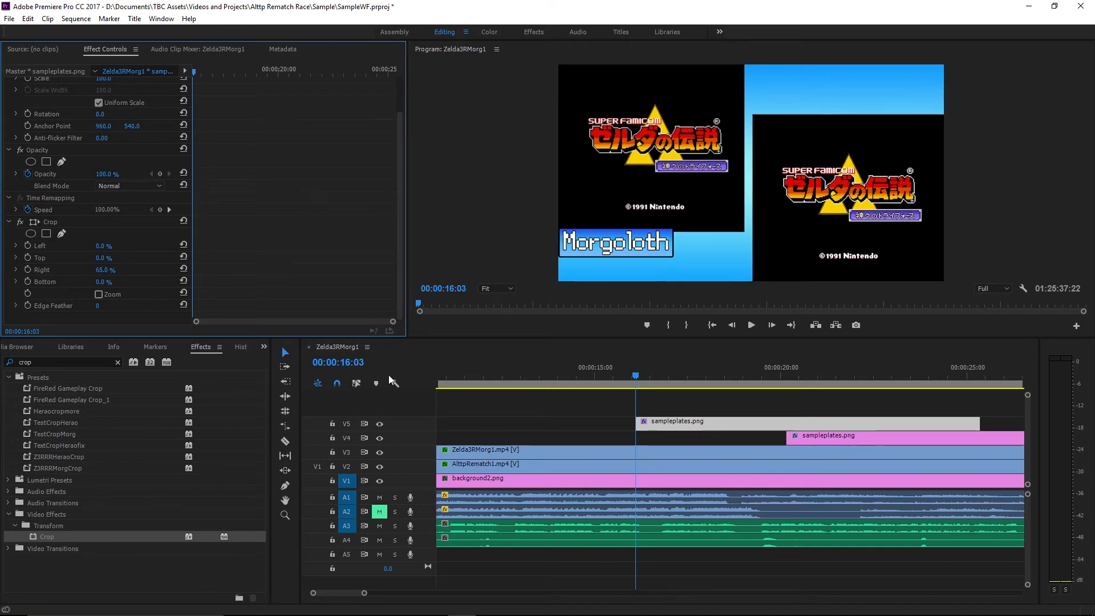
Set the V4 nameplate clip's left crop to 47% and line up both sampleplates clips to start at 00:00:16:03.
{"action": "left_click_drag", "start_coordinate": [817, 439], "coordinate": [739, 420]}
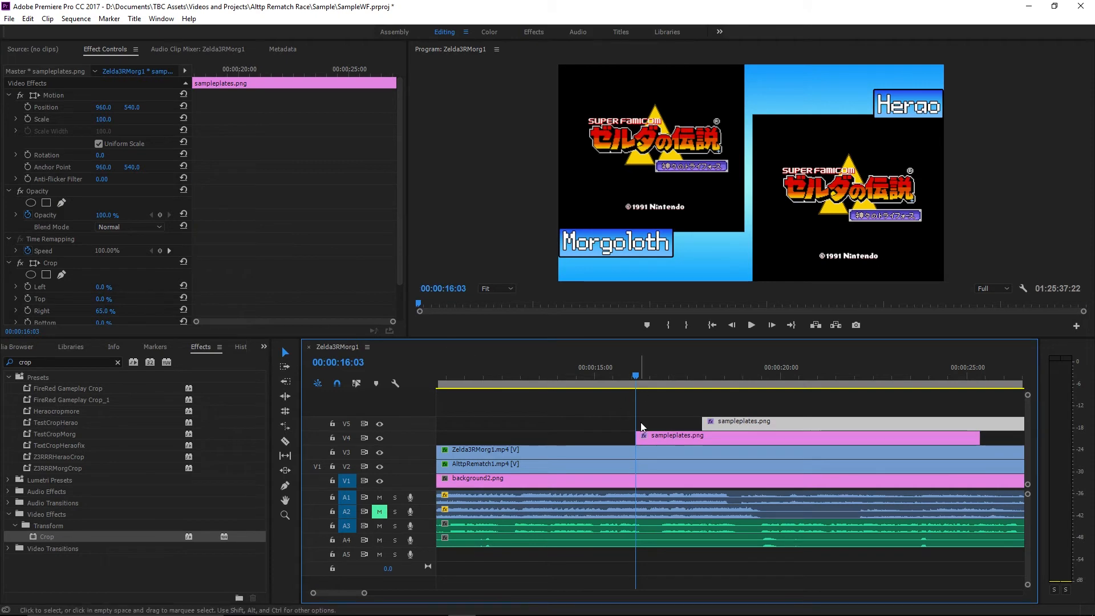
{"action": "left_click", "coordinate": [666, 440]}
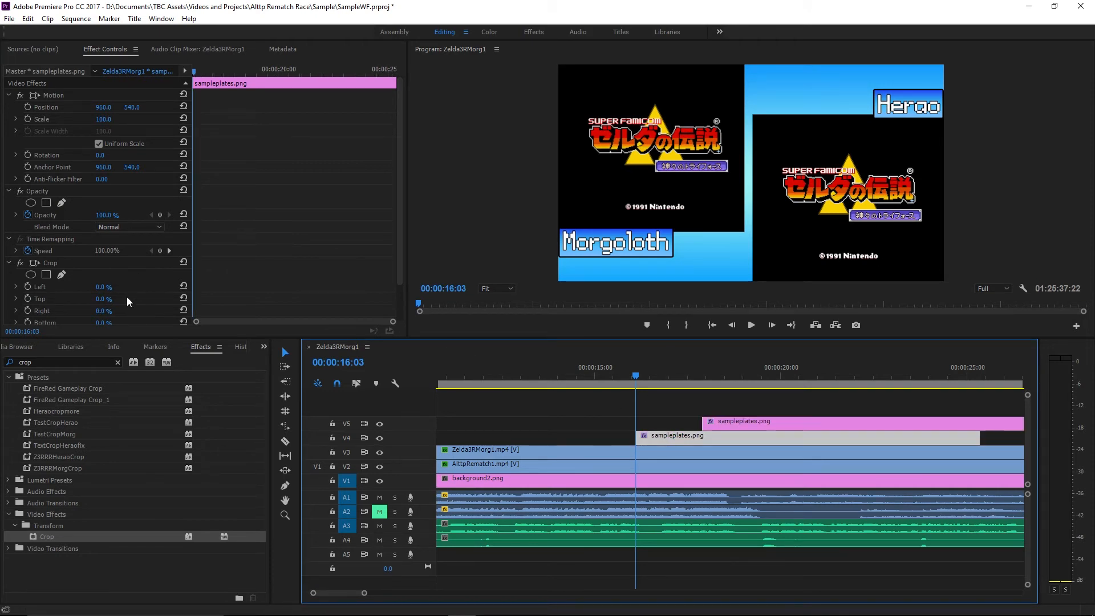
{"action": "left_click_drag", "start_coordinate": [100, 290], "coordinate": [126, 290]}
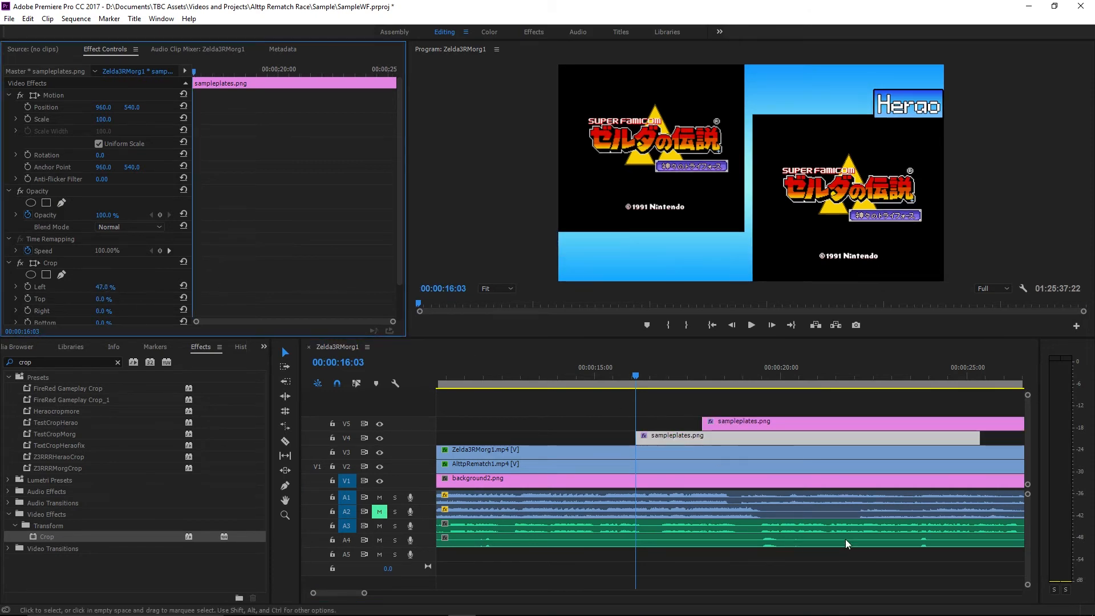
{"action": "left_click_drag", "start_coordinate": [740, 423], "coordinate": [676, 422]}
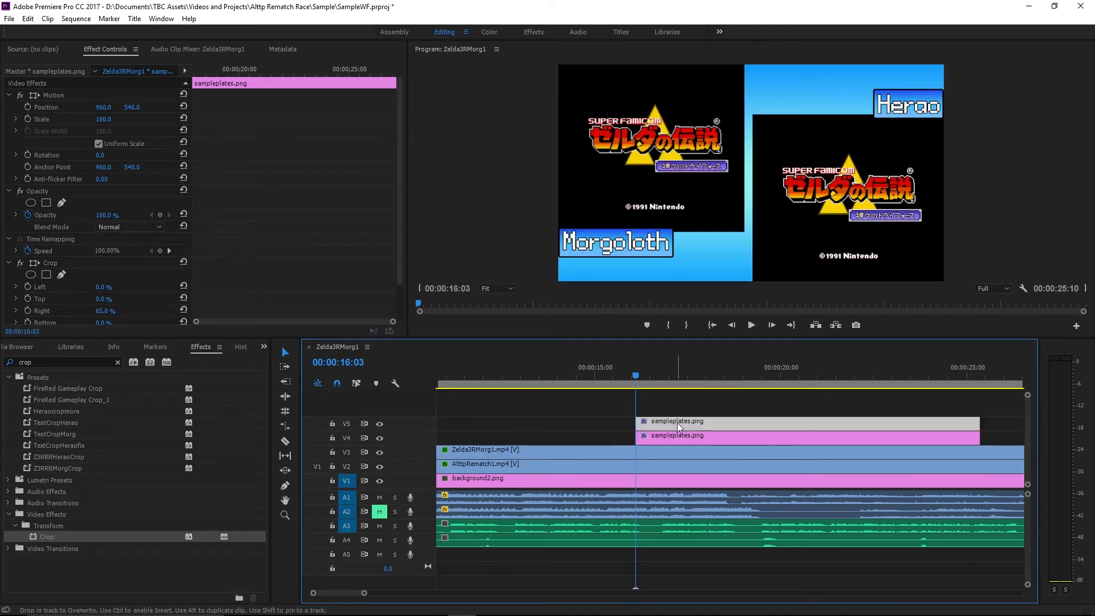
Animate the V4 nameplate sliding in with a later Position keyframe at 960, 540 and a starting Position of 1322, 540.
{"action": "left_click", "coordinate": [673, 436]}
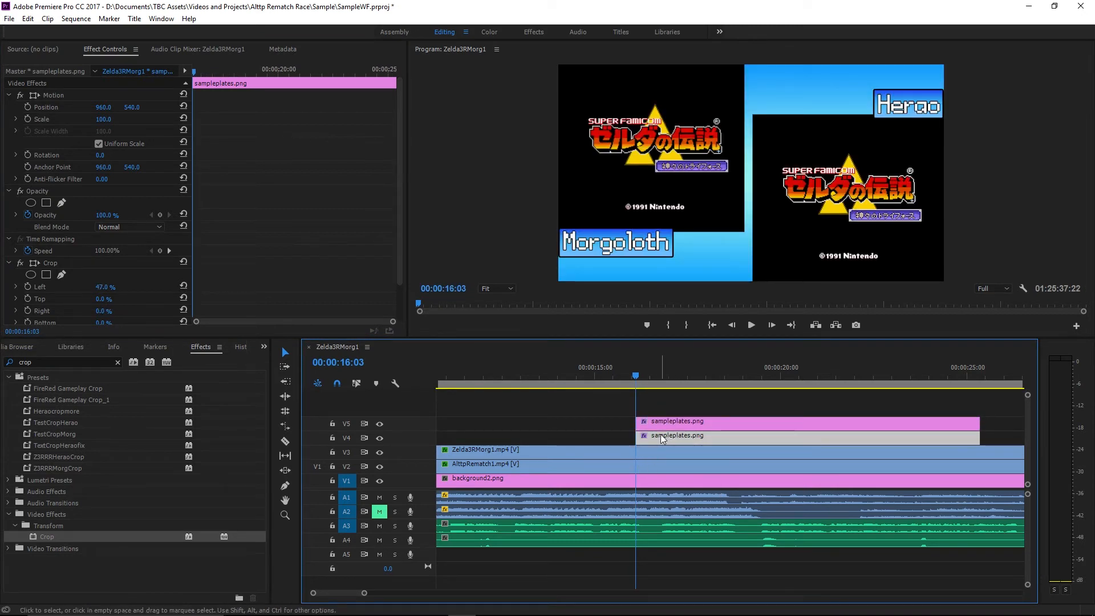
{"action": "left_click", "coordinate": [401, 168]}
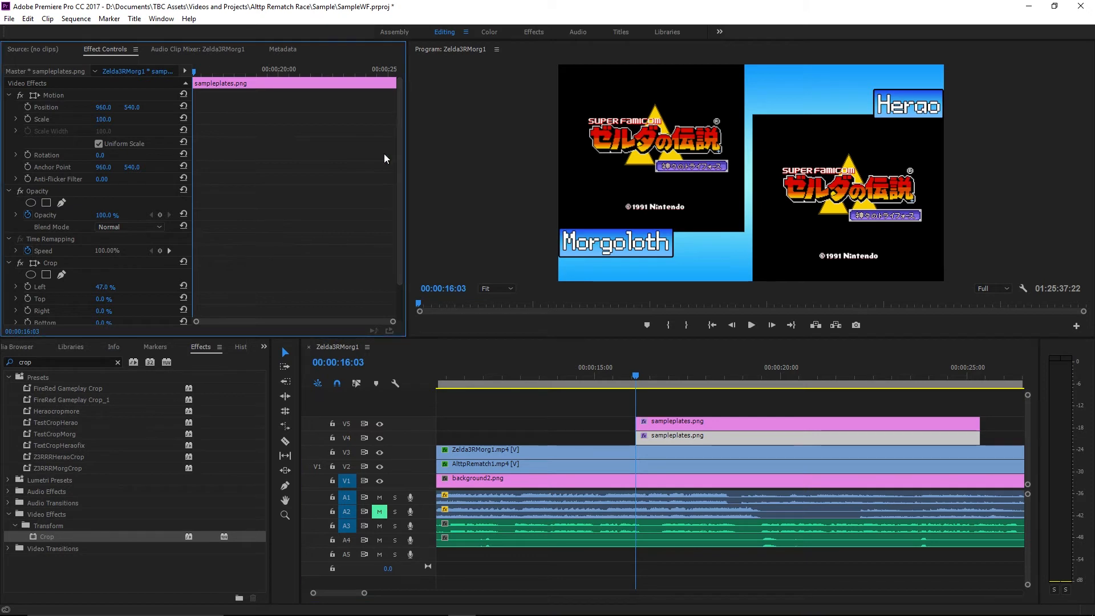
{"action": "left_click", "coordinate": [27, 107]}
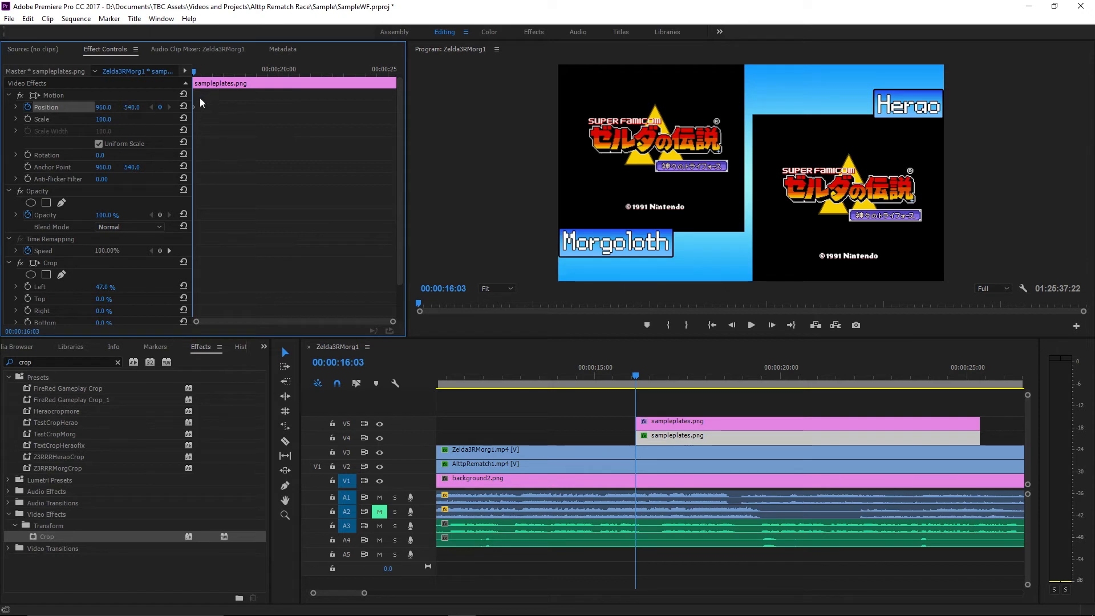
{"action": "left_click_drag", "start_coordinate": [195, 105], "coordinate": [223, 107]}
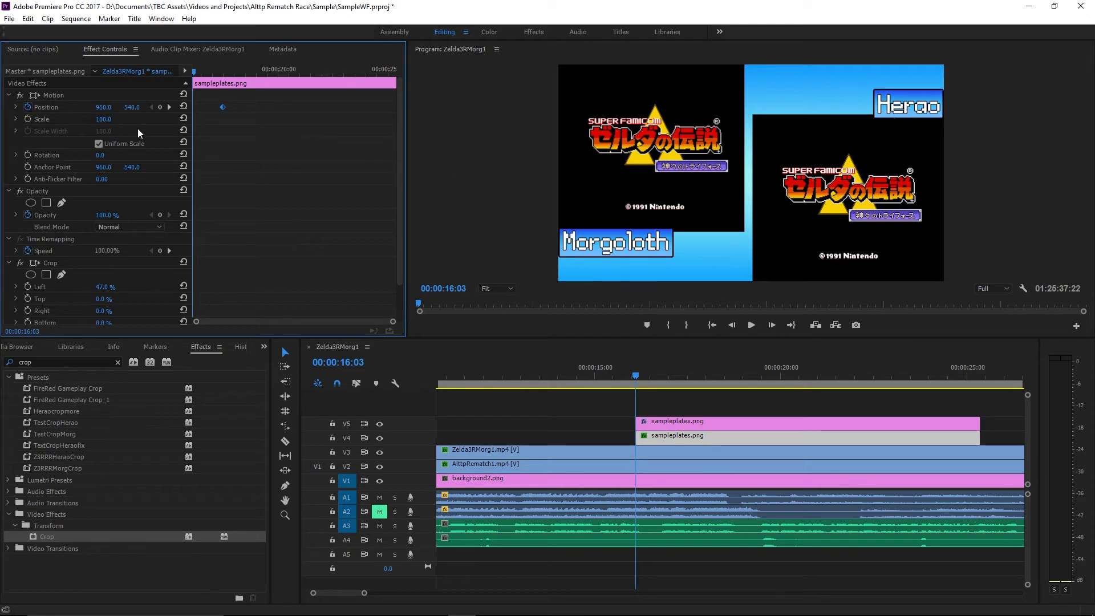
{"action": "left_click_drag", "start_coordinate": [103, 110], "coordinate": [208, 110]}
{"action": "left_click", "coordinate": [28, 19]}
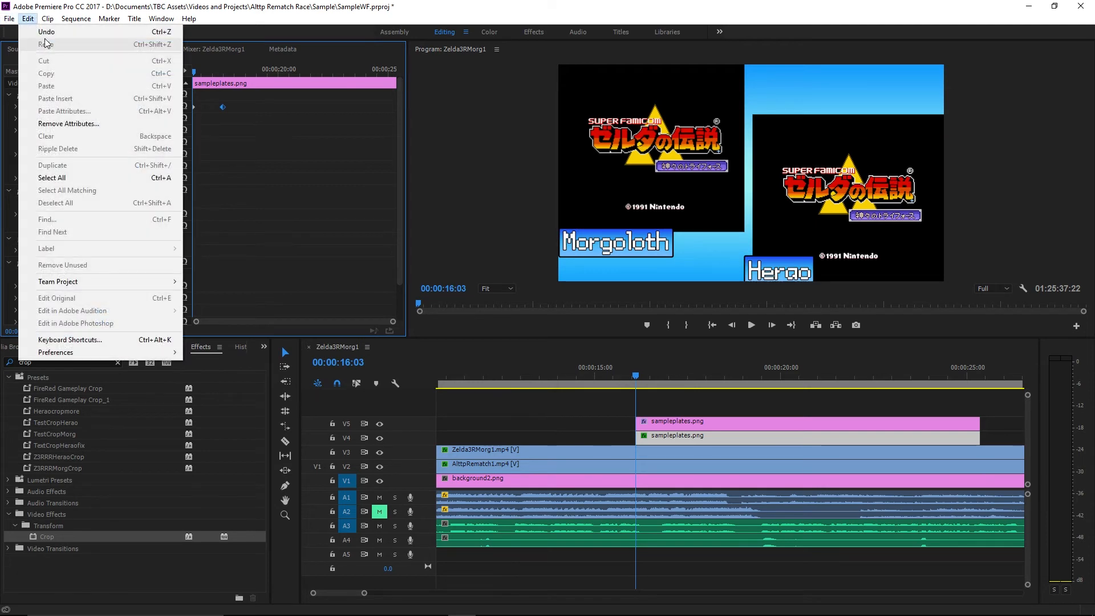
{"action": "left_click", "coordinate": [40, 29]}
{"action": "left_click_drag", "start_coordinate": [104, 108], "coordinate": [184, 107]}
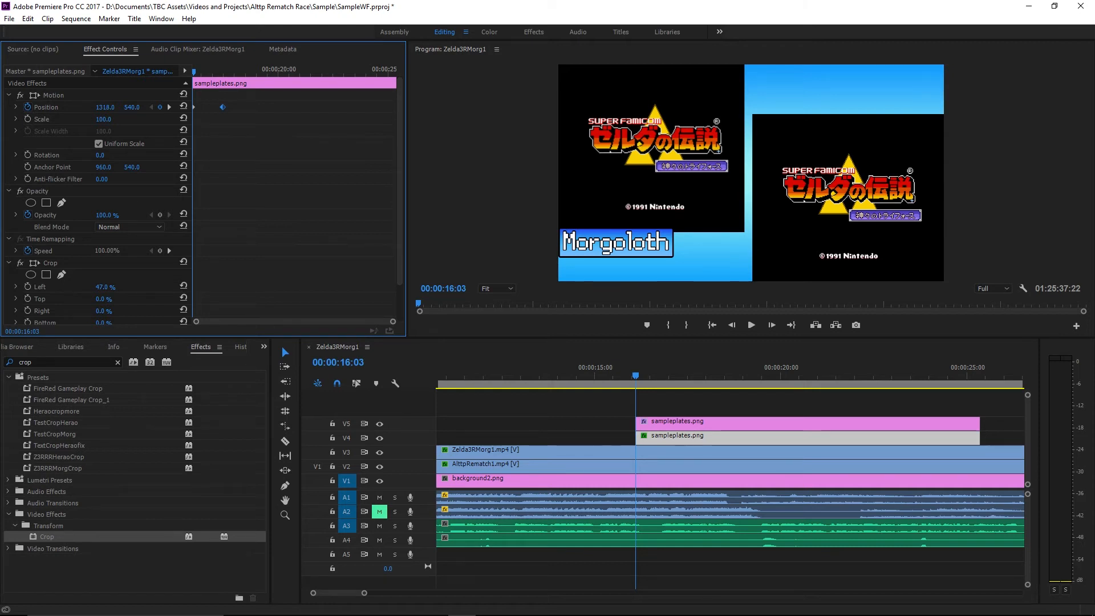
Animate the V5 nameplate from Position 374, 540 at its start to 960, 540 around 00:00:17:21, and preview both slide-ins.
{"action": "left_click", "coordinate": [673, 421]}
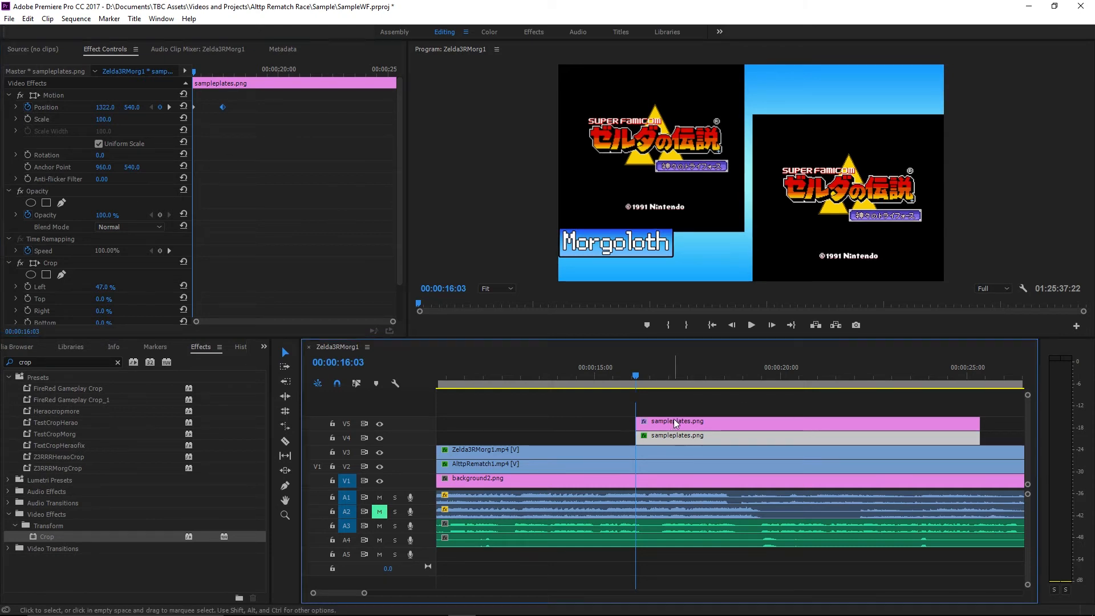
{"action": "left_click", "coordinate": [26, 106]}
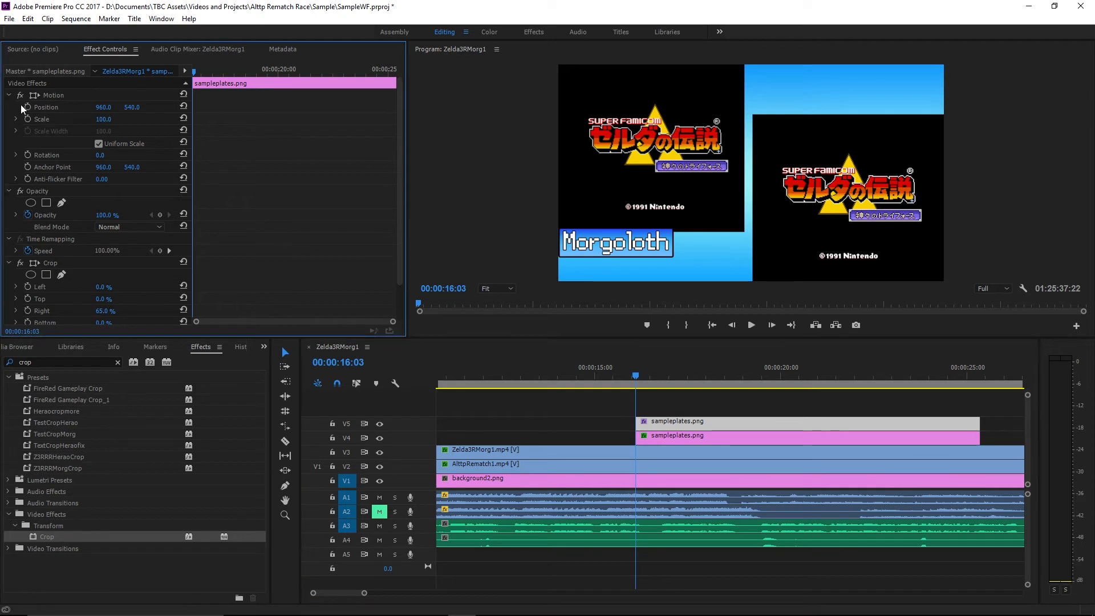
{"action": "left_click_drag", "start_coordinate": [196, 108], "coordinate": [228, 109]}
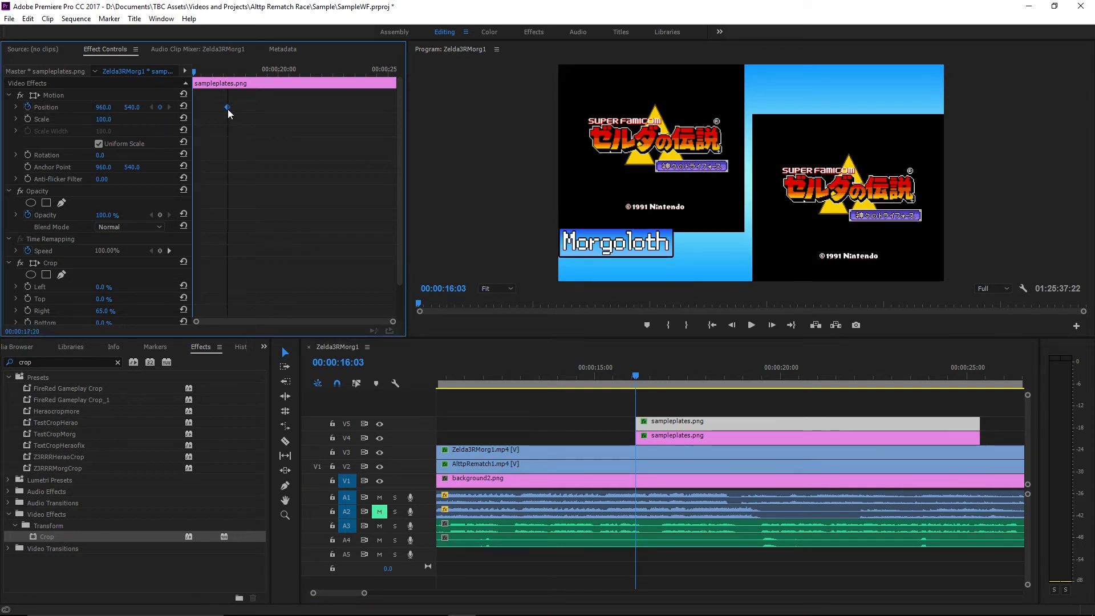
{"action": "left_click_drag", "start_coordinate": [104, 107], "coordinate": [2, 107]}
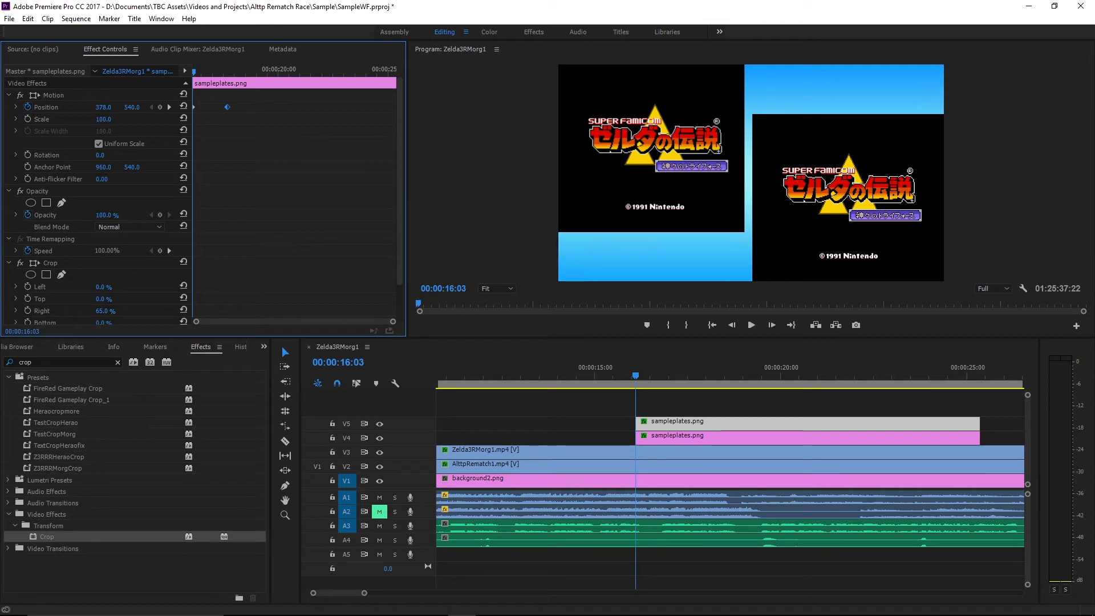
{"action": "left_click_drag", "start_coordinate": [103, 107], "coordinate": [83, 108]}
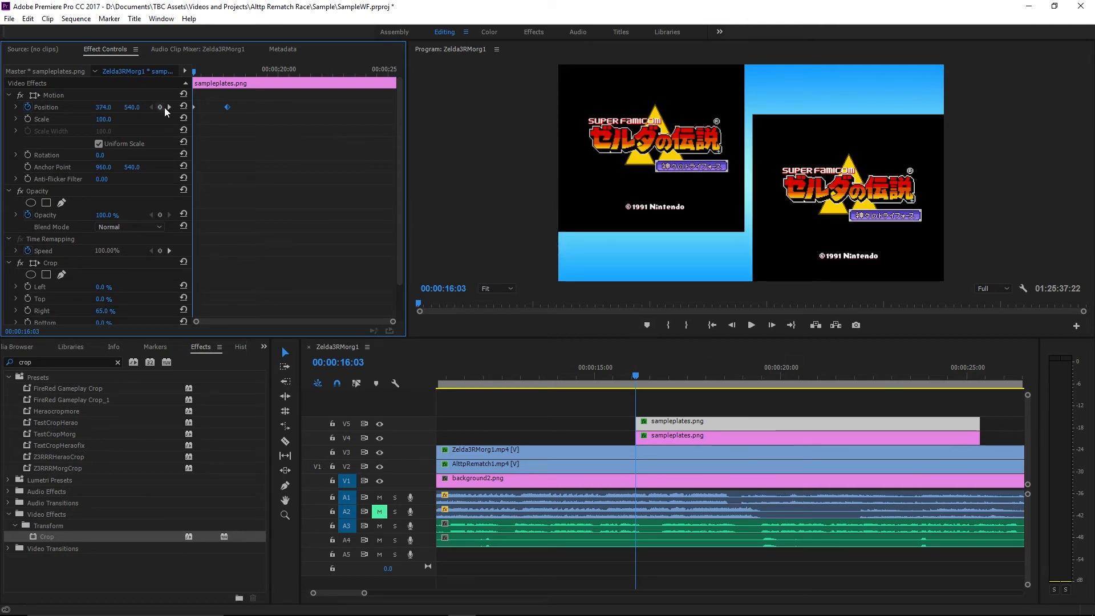
{"action": "left_click", "coordinate": [750, 325]}
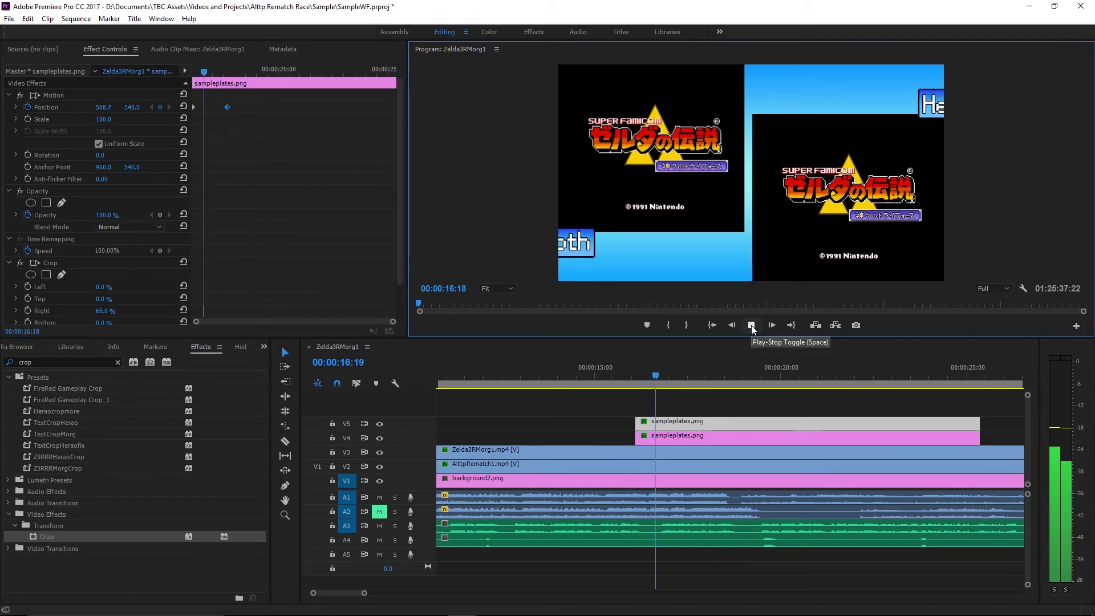
{"action": "left_click", "coordinate": [751, 325]}
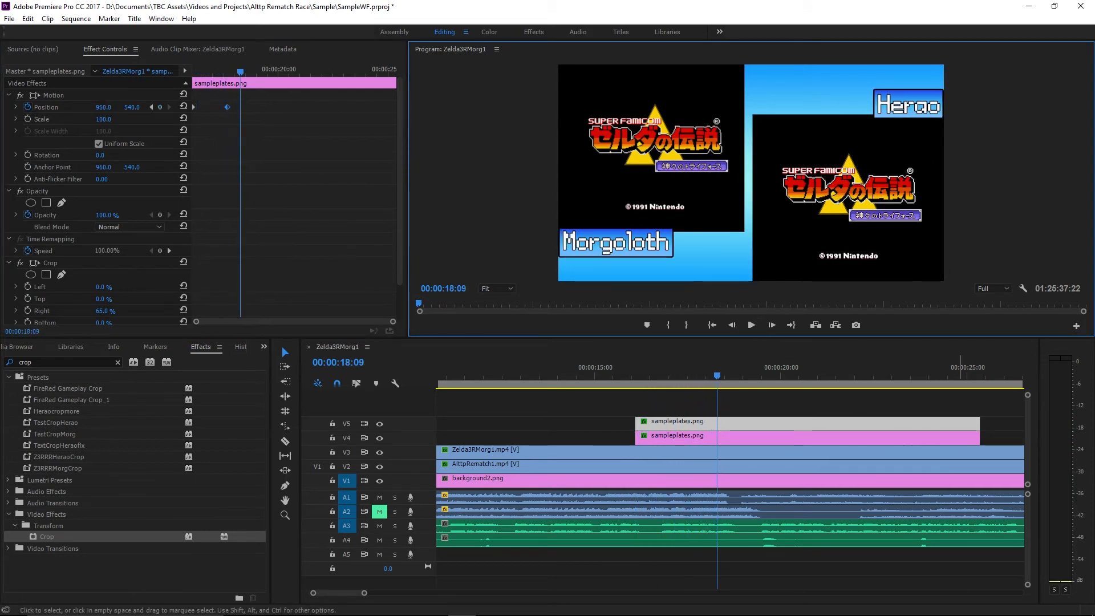
Align the V4 clip's ending Position keyframe with the V5 clip's at 00:00:17:21 and play back the animation.
{"action": "left_click", "coordinate": [693, 445]}
{"action": "left_click", "coordinate": [692, 431]}
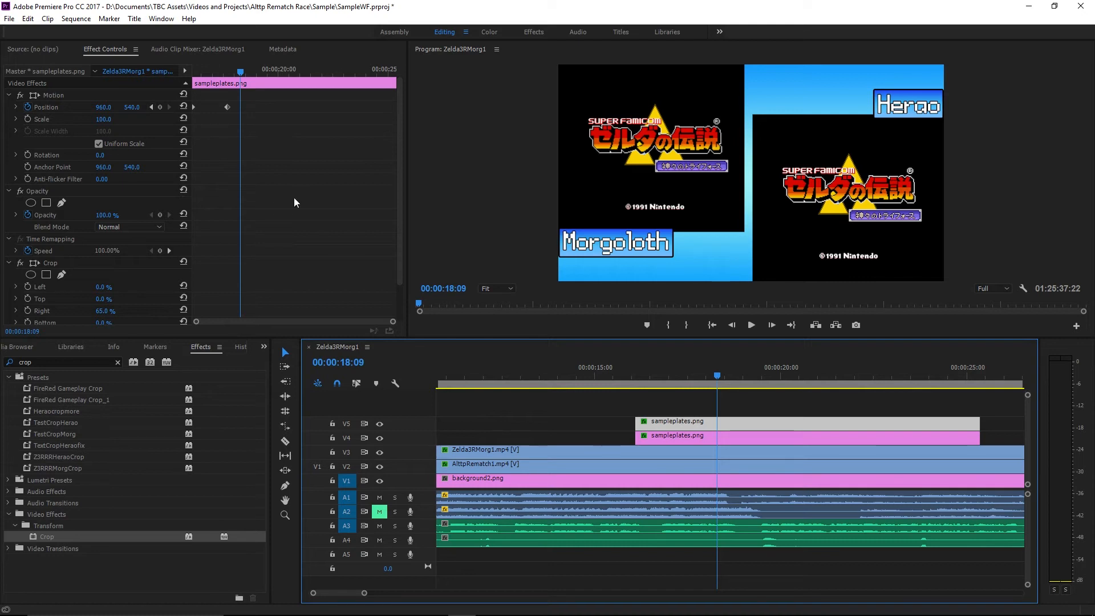
{"action": "left_click", "coordinate": [151, 107]}
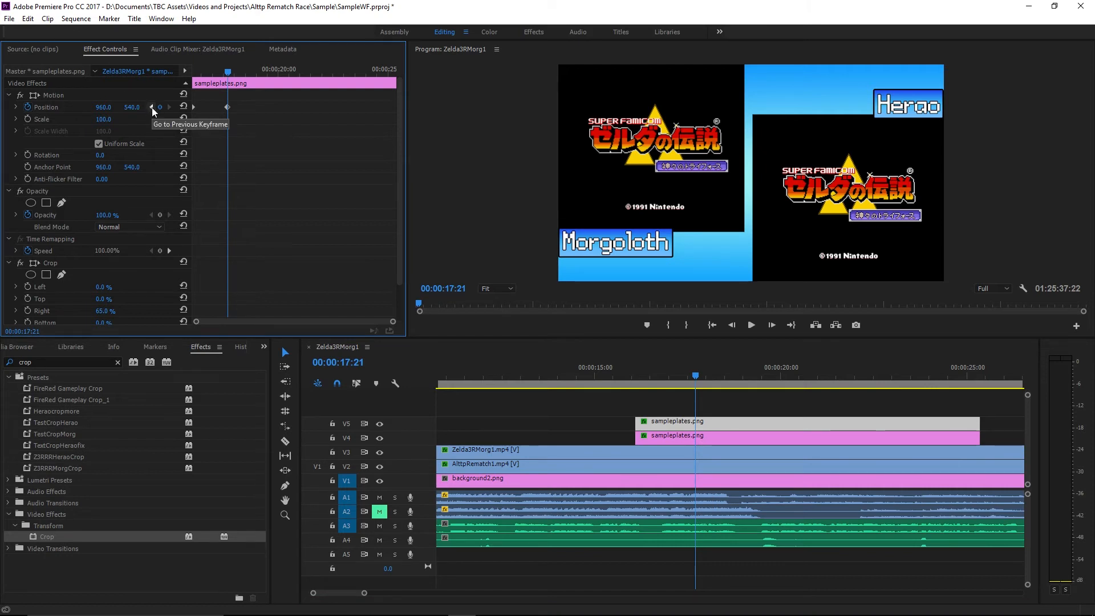
{"action": "left_click", "coordinate": [721, 423]}
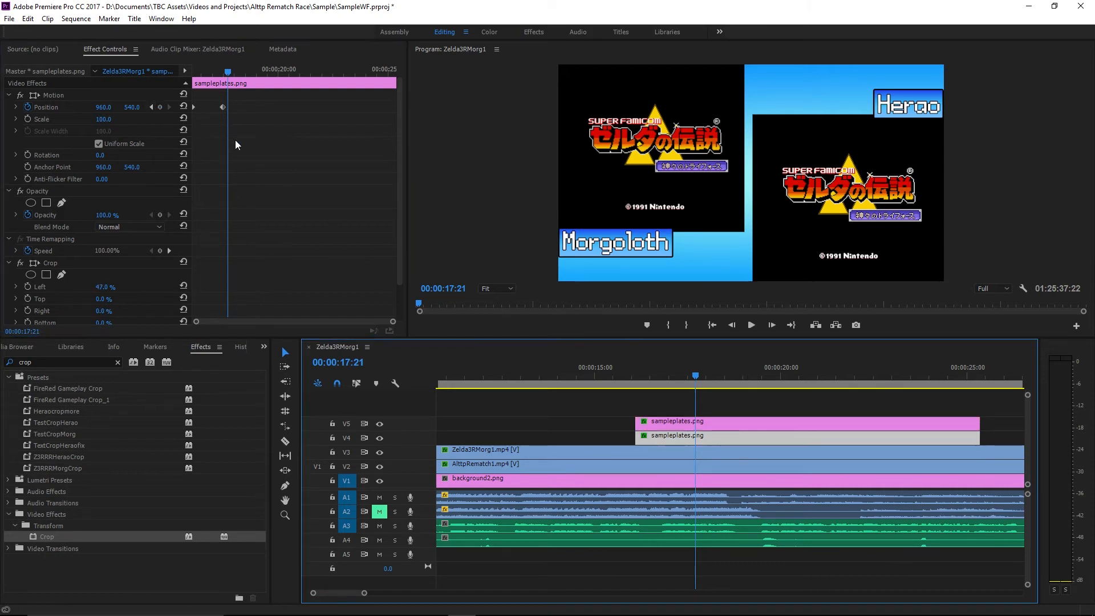
{"action": "left_click_drag", "start_coordinate": [222, 108], "coordinate": [227, 107]}
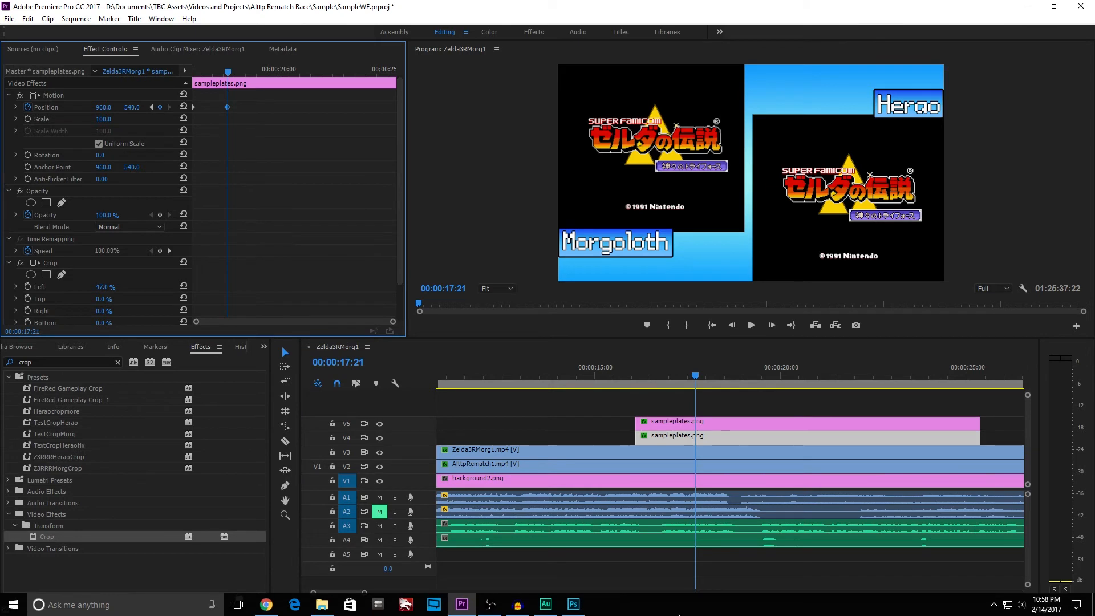
{"action": "left_click", "coordinate": [630, 363]}
{"action": "left_click", "coordinate": [752, 325]}
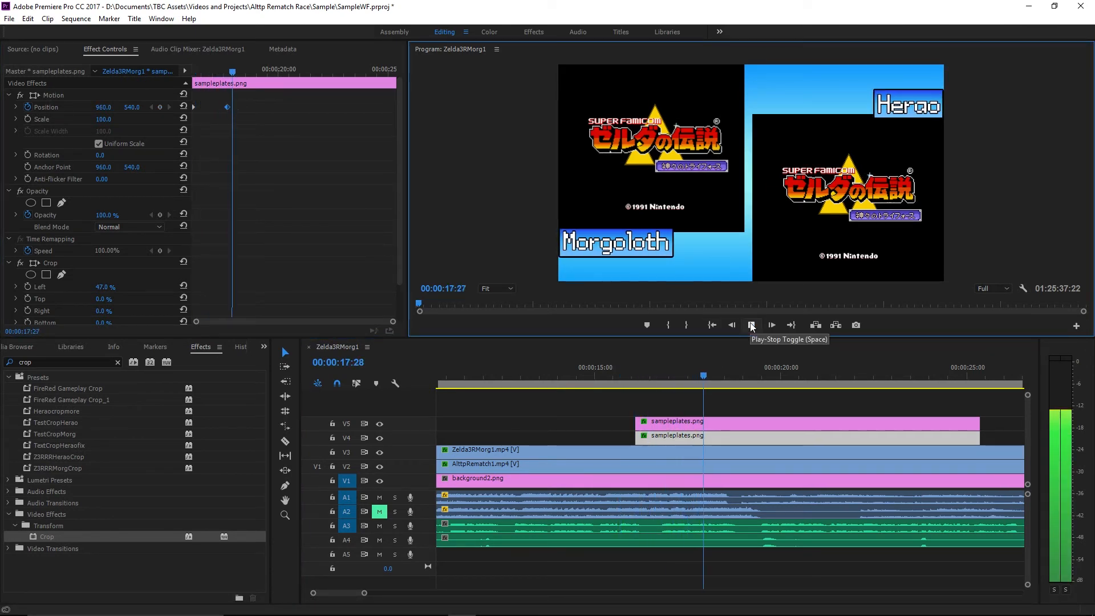
{"action": "left_click", "coordinate": [752, 325]}
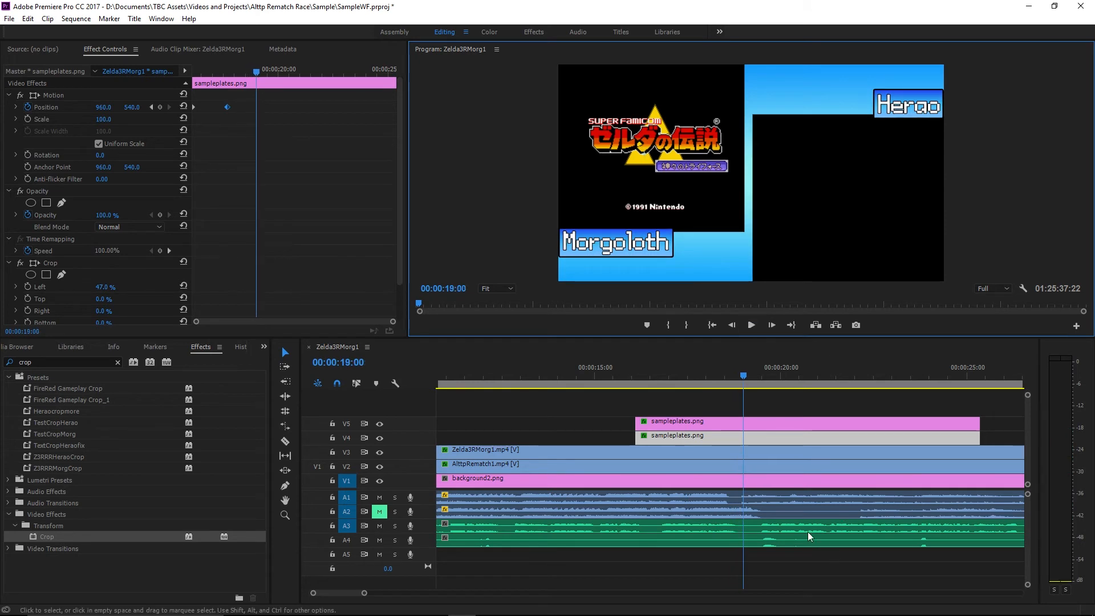
Delete both sampleplates clips from V4 and V5.
{"action": "left_click", "coordinate": [769, 437]}
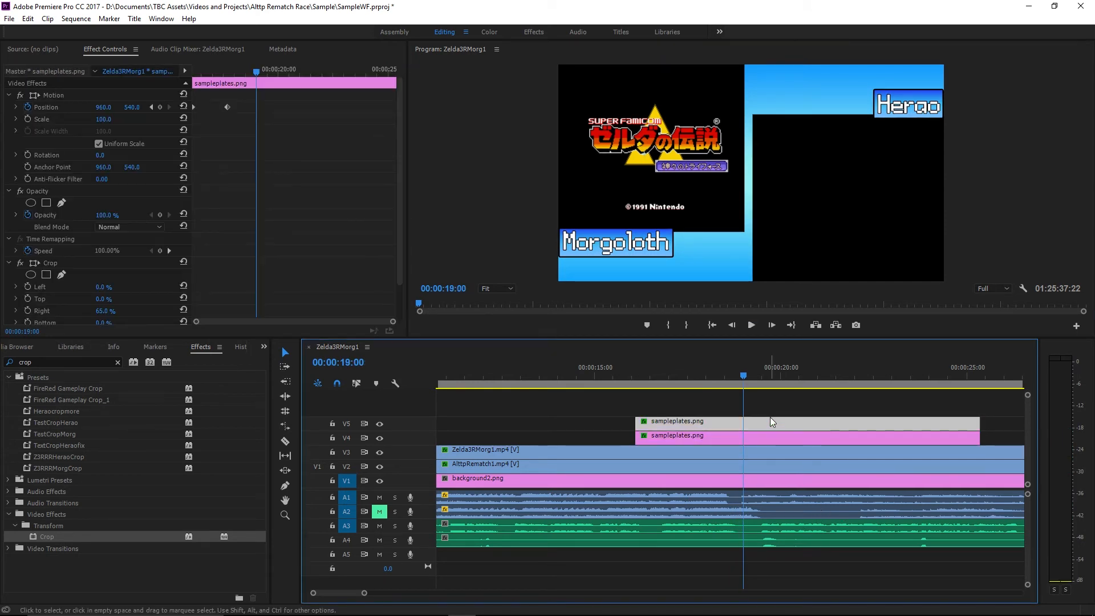
{"action": "left_click", "coordinate": [768, 437], "text": "shift"}
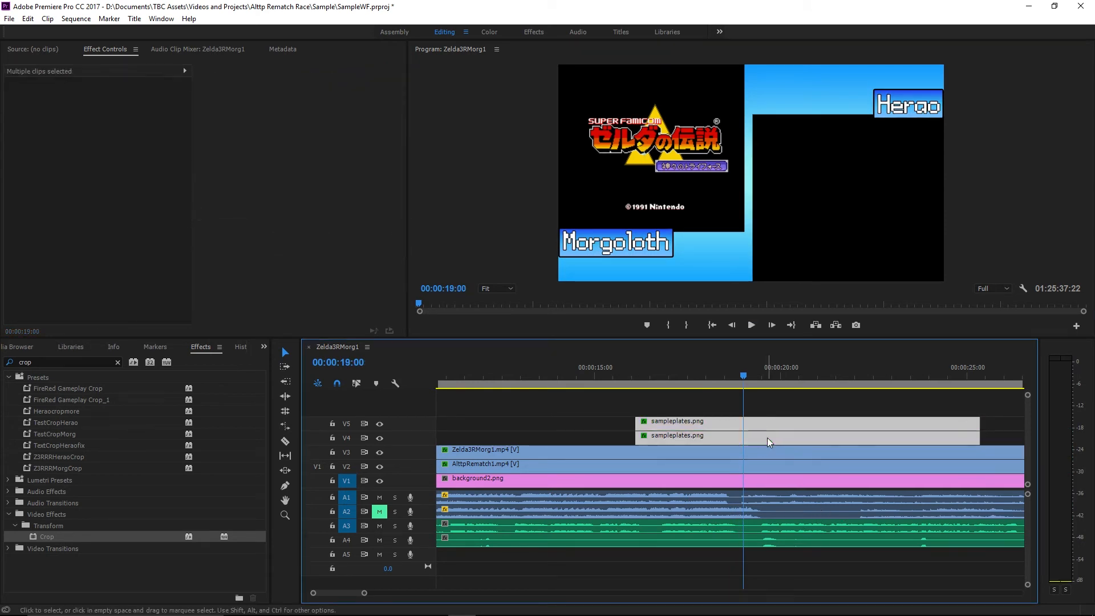
{"action": "key", "text": "Delete"}
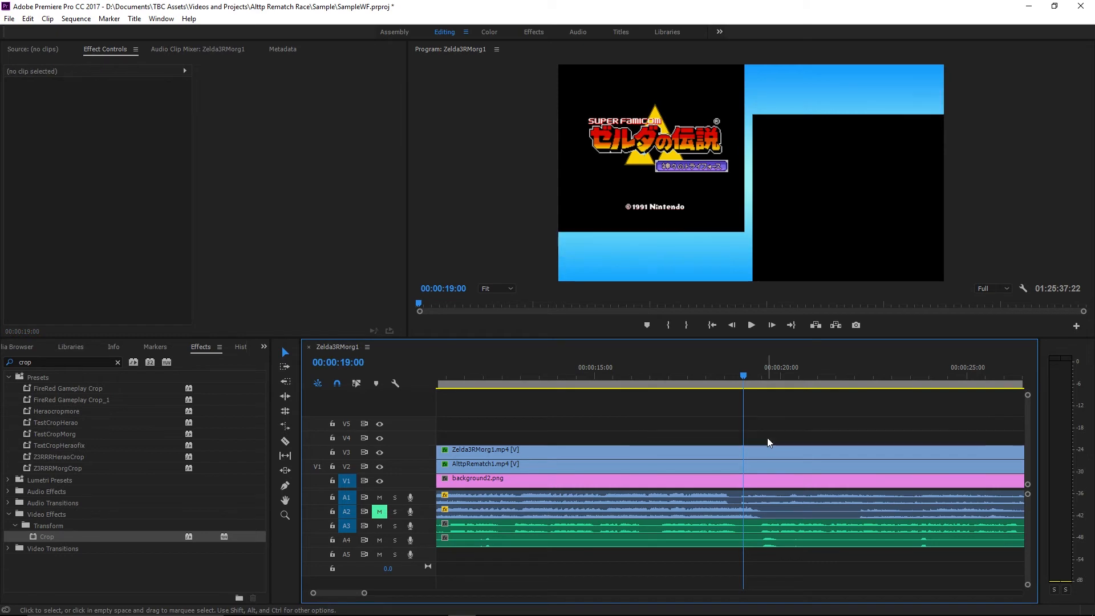
Restore the deleted sampleplates clips on V4 and V5 and split both at 00:00:19:00.
{"action": "left_click", "coordinate": [28, 19]}
{"action": "left_click", "coordinate": [40, 31]}
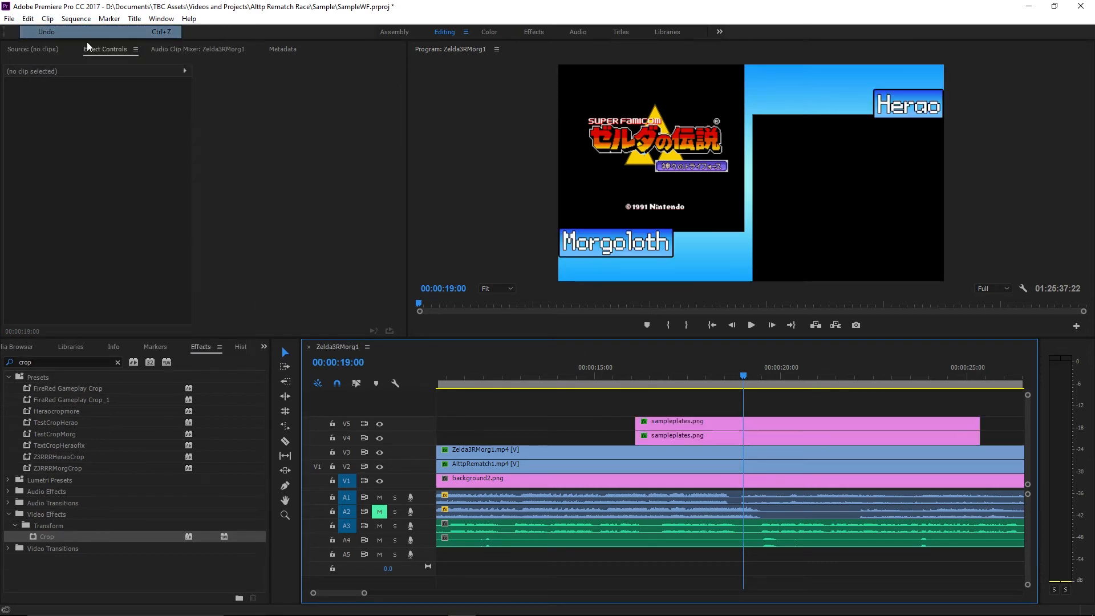
{"action": "left_click", "coordinate": [785, 427]}
{"action": "left_click", "coordinate": [784, 436], "text": "shift"}
{"action": "key", "text": "ctrl+k"}
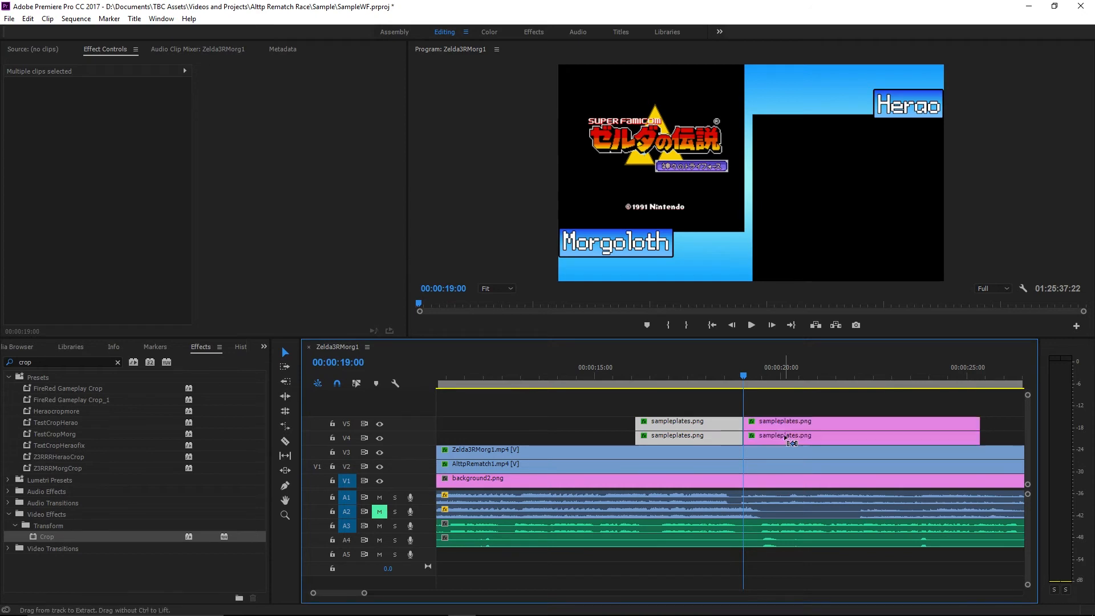
Replace the V4 and V5 sampleplates segments after the cut with one fresh sampleplates.png clip on V4, starting at 00:00:19:00.
{"action": "left_click", "coordinate": [784, 435]}
{"action": "left_click", "coordinate": [778, 429], "text": "shift"}
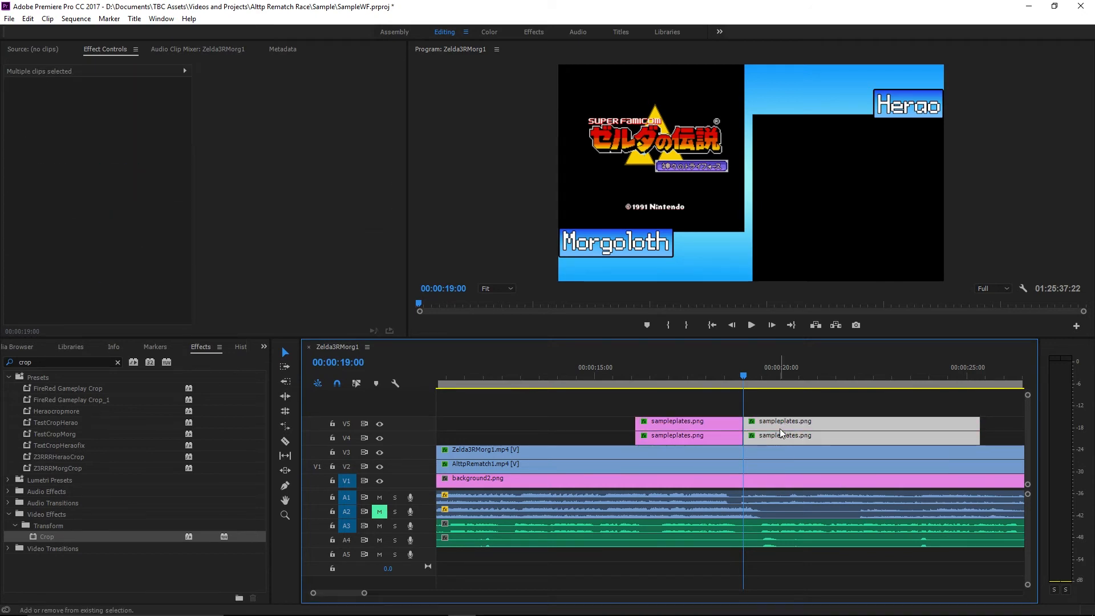
{"action": "key", "text": "Delete"}
{"action": "left_click", "coordinate": [14, 348]}
{"action": "left_click", "coordinate": [12, 348]}
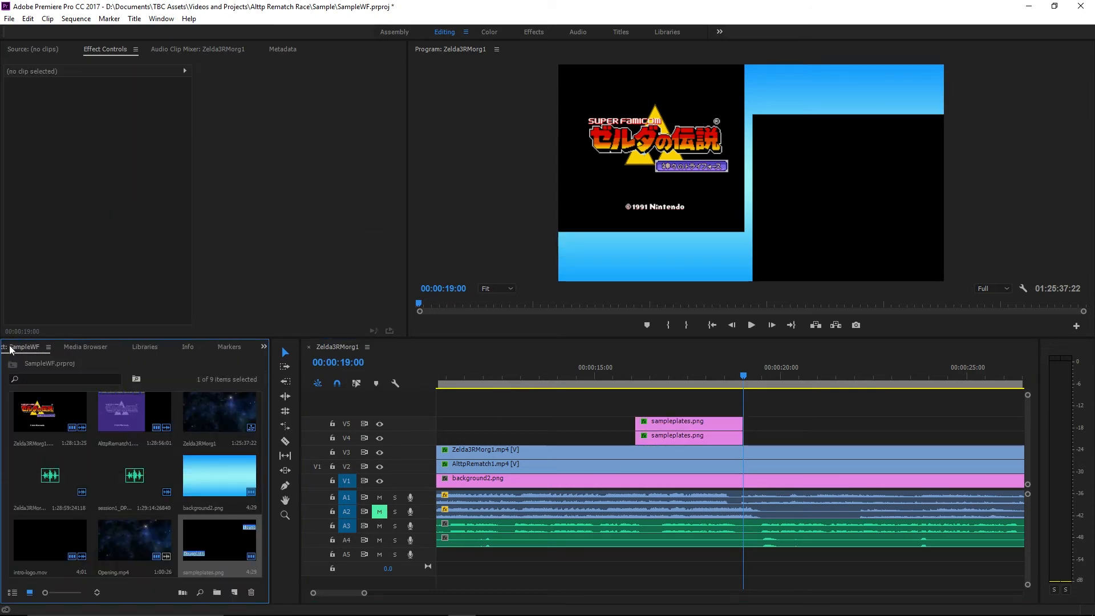
{"action": "left_click_drag", "start_coordinate": [217, 556], "coordinate": [748, 436]}
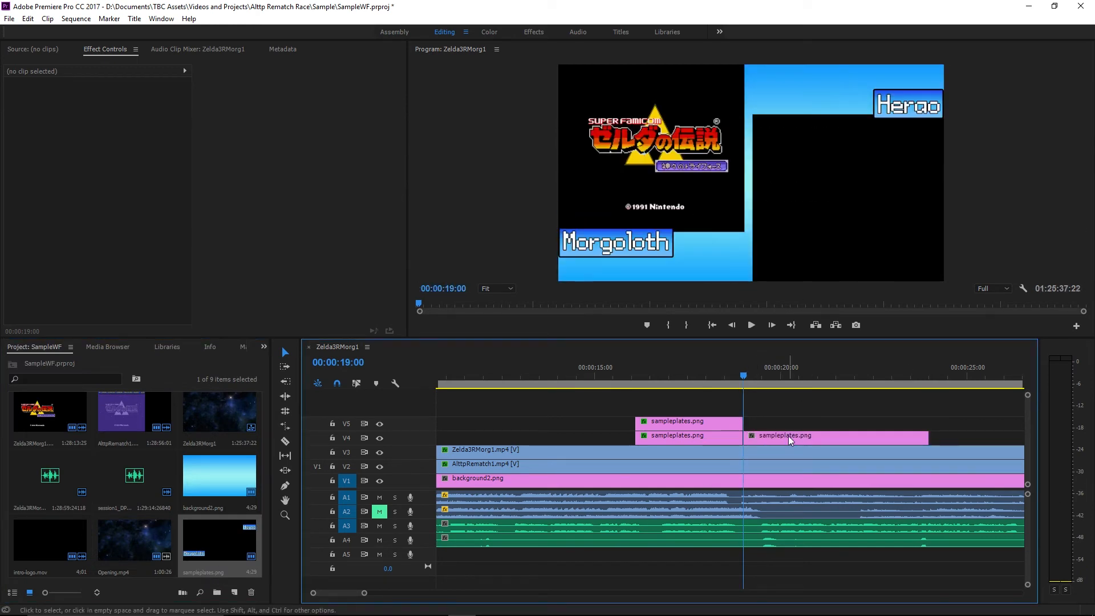
Play the nameplate slide-in from 00:00:15:23 through the cut to the uncropped plates clip, viewing the program monitor enlarged.
{"action": "left_click", "coordinate": [623, 372]}
{"action": "left_click", "coordinate": [748, 324]}
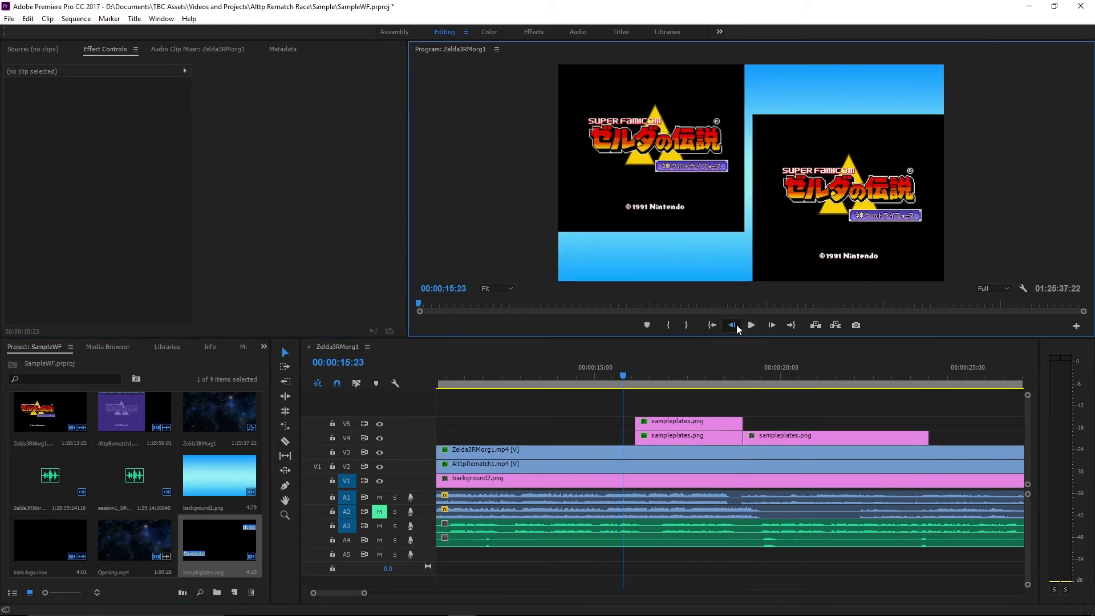
{"action": "key", "text": "grave"}
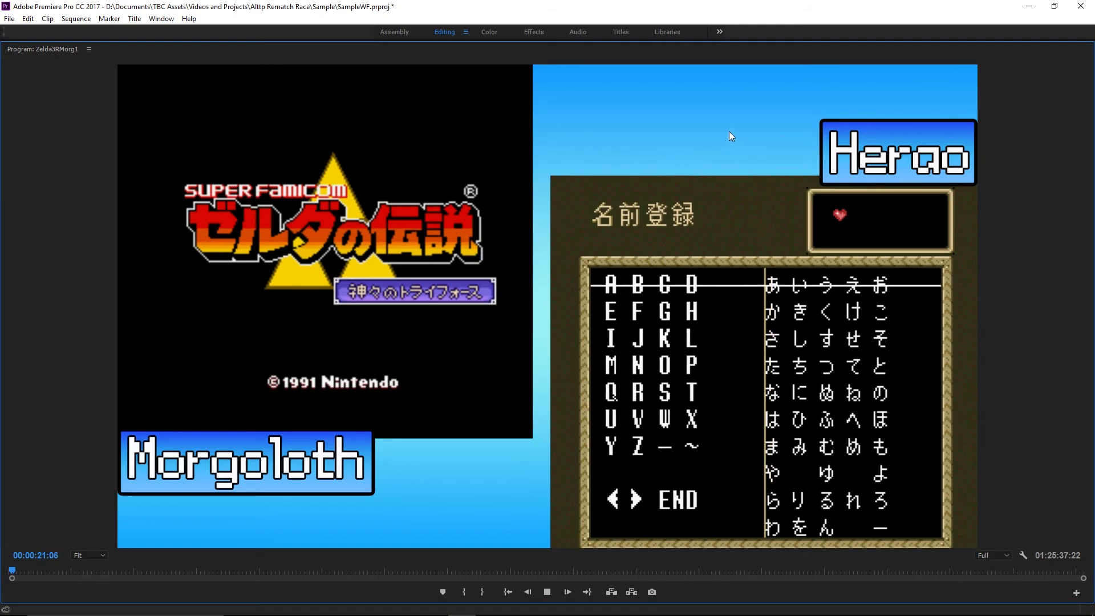
{"action": "key", "text": "grave"}
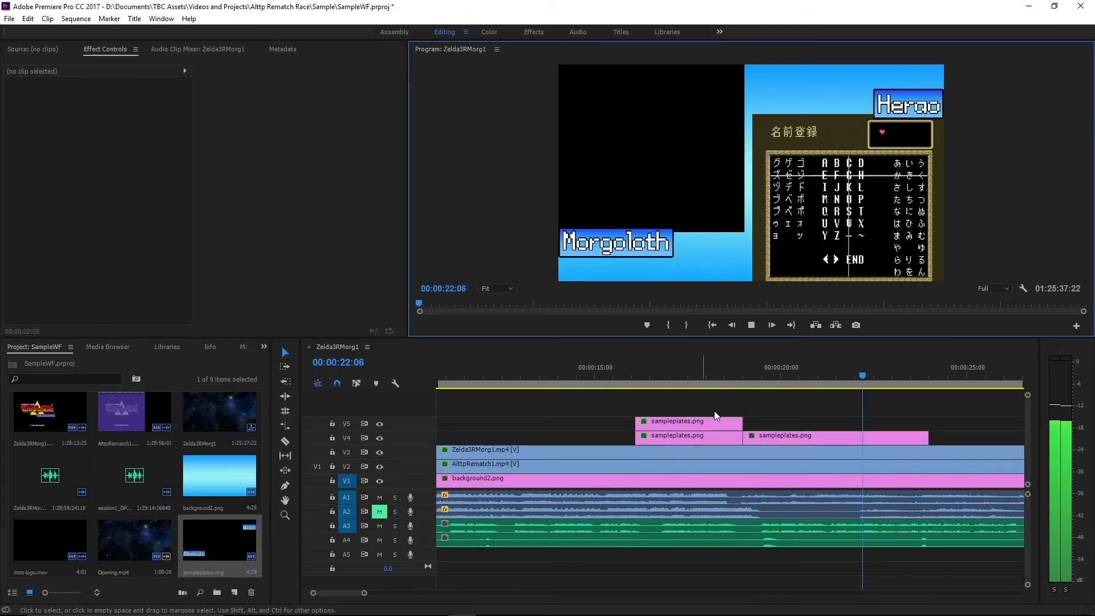
{"action": "left_click", "coordinate": [757, 326]}
Extend the uncropped sampleplates.png clip on V4 to the end of the background2.png clip.
{"action": "scroll", "coordinate": [743, 501], "scroll_direction": "down", "scroll_amount": 3}
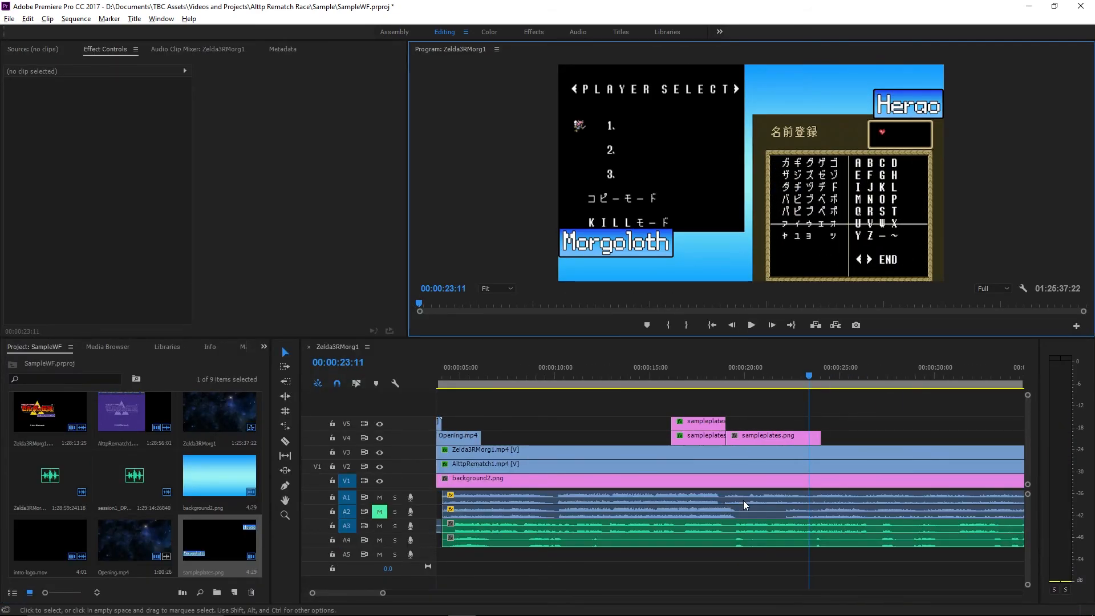
{"action": "scroll", "coordinate": [744, 501], "scroll_direction": "down", "scroll_amount": 6}
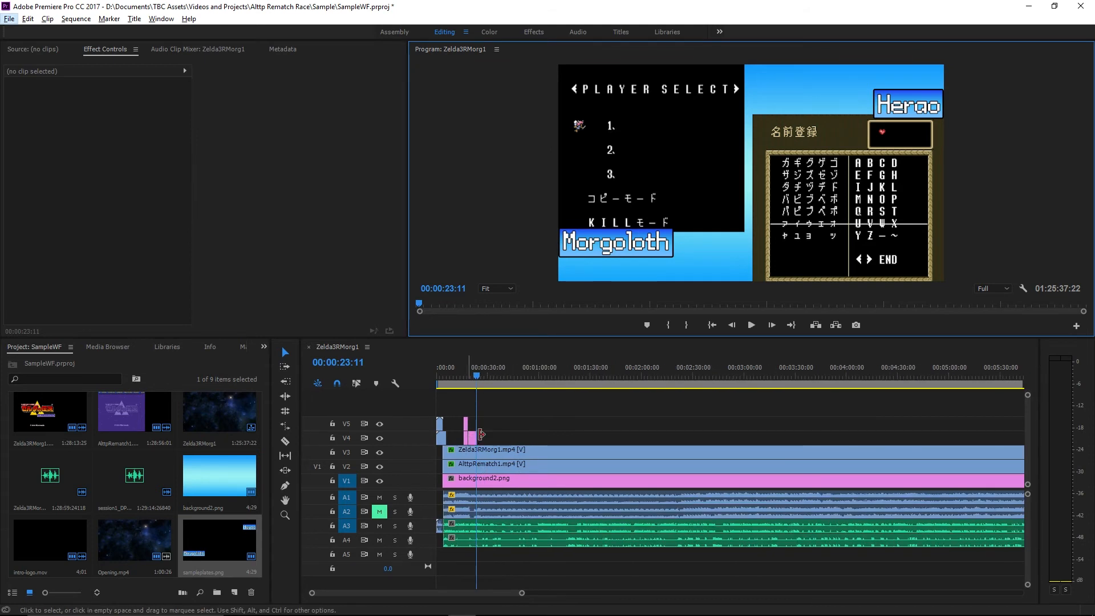
{"action": "scroll", "coordinate": [477, 416], "scroll_direction": "up", "scroll_amount": 2}
{"action": "left_click_drag", "start_coordinate": [506, 436], "coordinate": [935, 437]}
{"action": "scroll", "coordinate": [895, 451], "scroll_direction": "down", "scroll_amount": 6}
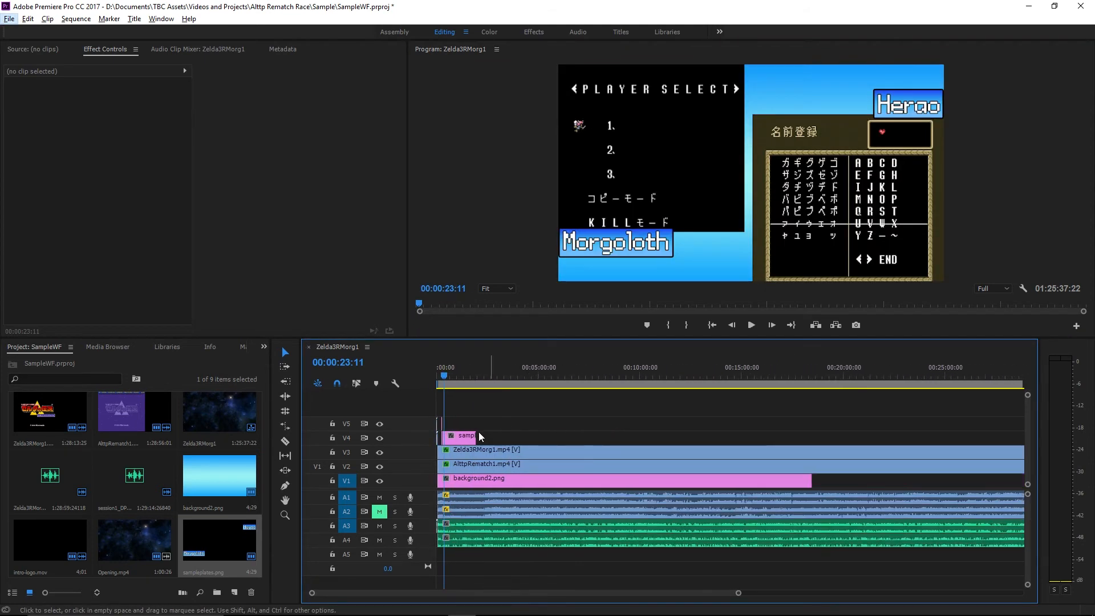
{"action": "left_click_drag", "start_coordinate": [477, 432], "coordinate": [815, 425]}
Examine where the video and audio tracks end in the sequence, then return the playhead to 00:00:00:00.
{"action": "scroll", "coordinate": [677, 456], "scroll_direction": "down", "scroll_amount": 5}
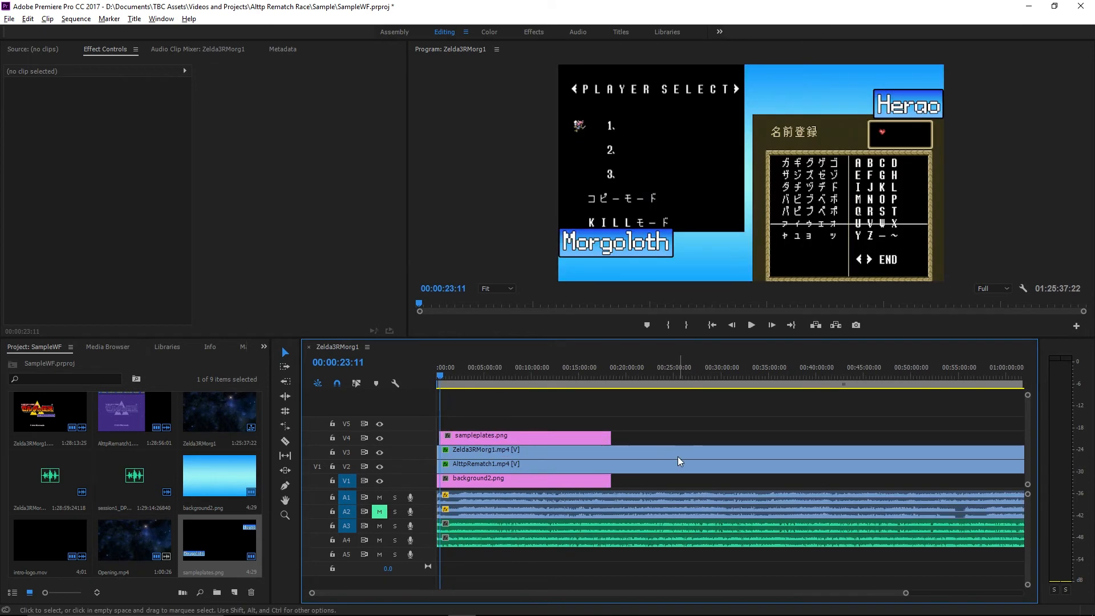
{"action": "scroll", "coordinate": [936, 423], "scroll_direction": "up", "scroll_amount": 5}
{"action": "scroll", "coordinate": [936, 422], "scroll_direction": "up", "scroll_amount": 4}
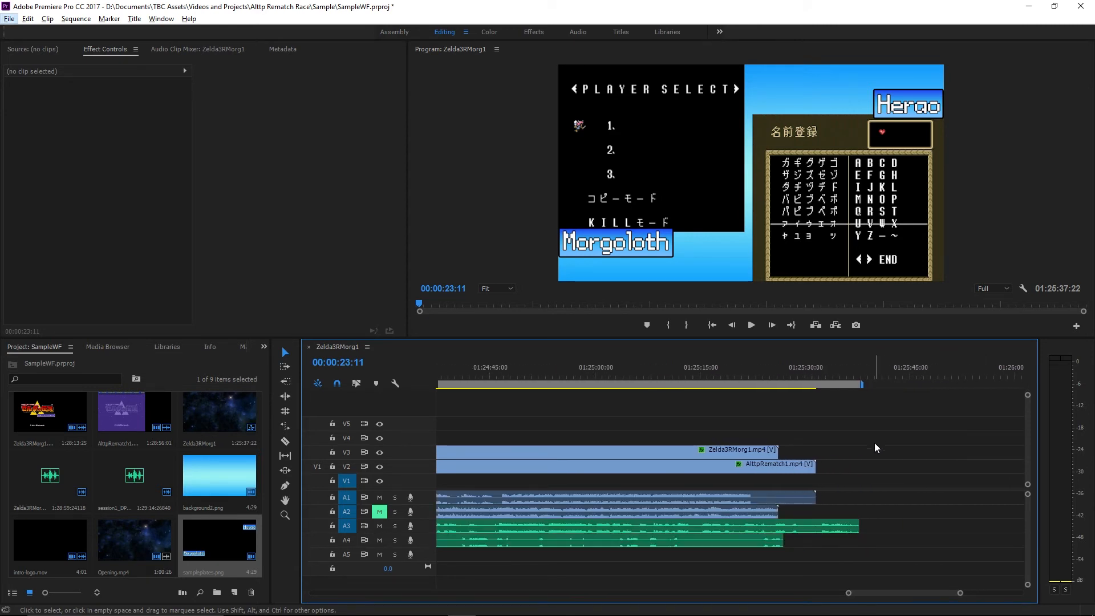
{"action": "scroll", "coordinate": [698, 455], "scroll_direction": "down", "scroll_amount": 4}
{"action": "scroll", "coordinate": [702, 455], "scroll_direction": "down", "scroll_amount": 2}
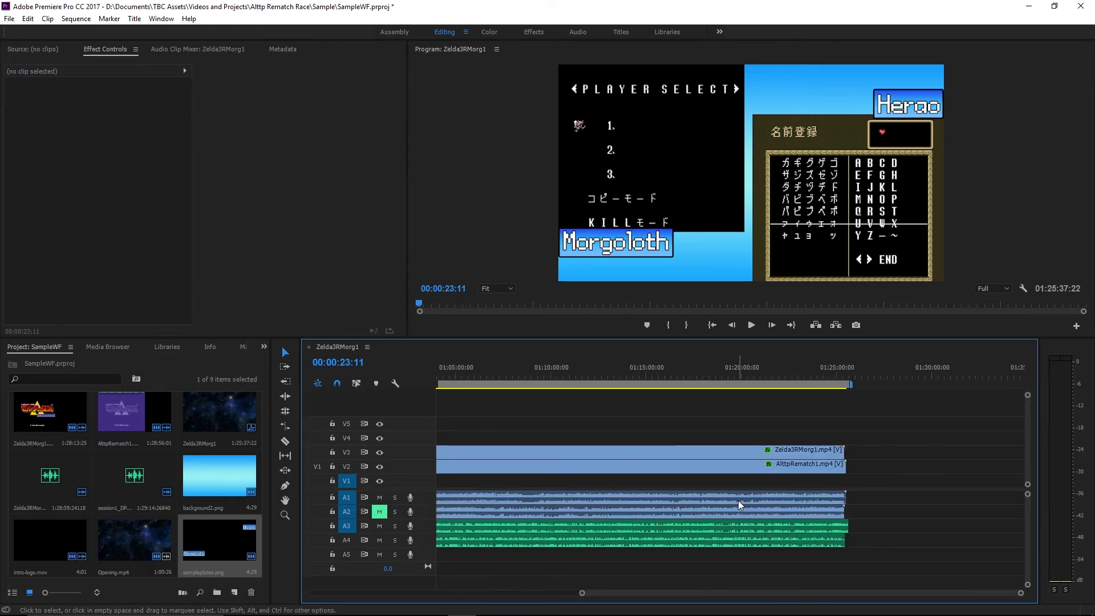
{"action": "left_click_drag", "start_coordinate": [777, 594], "coordinate": [502, 594]}
{"action": "scroll", "coordinate": [447, 406], "scroll_direction": "up", "scroll_amount": 4}
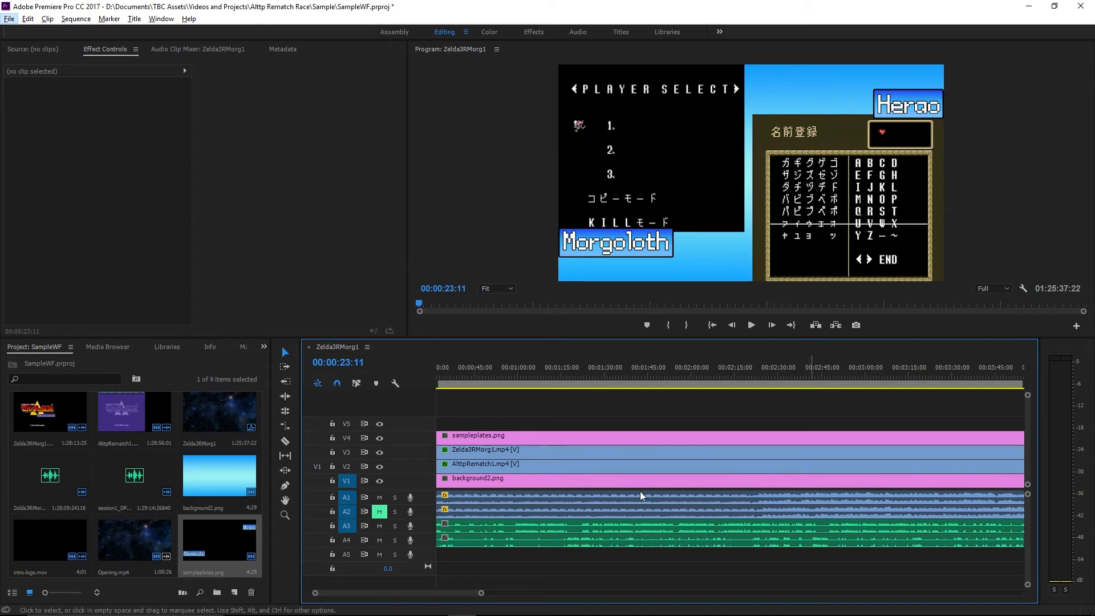
{"action": "left_click_drag", "start_coordinate": [476, 365], "coordinate": [275, 371]}
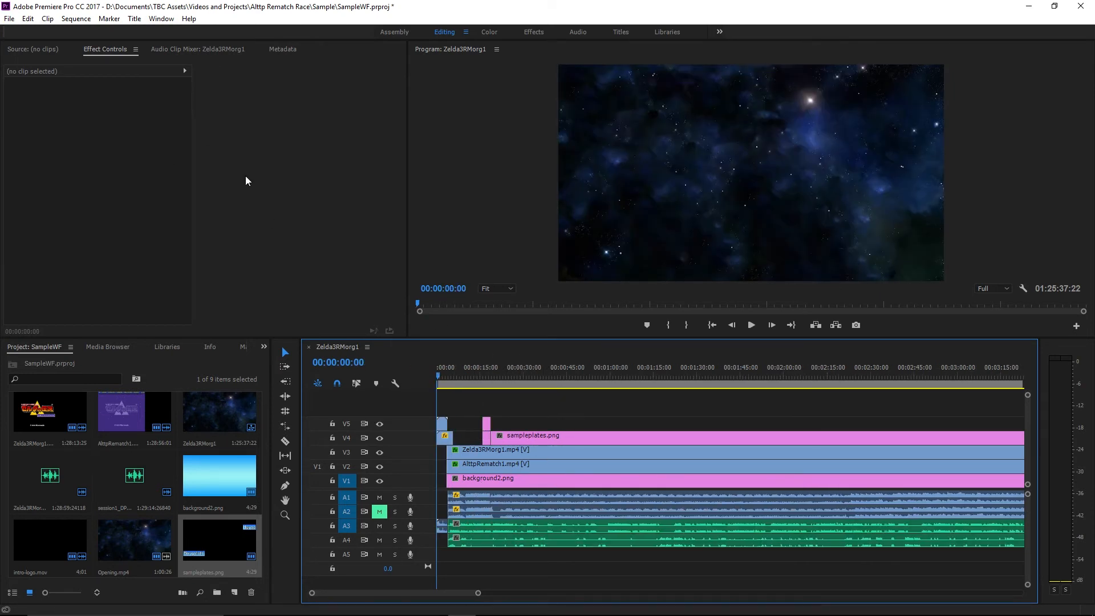
Examine the clip layout across the whole sequence and at its opening section.
{"action": "key", "text": "alt+f"}
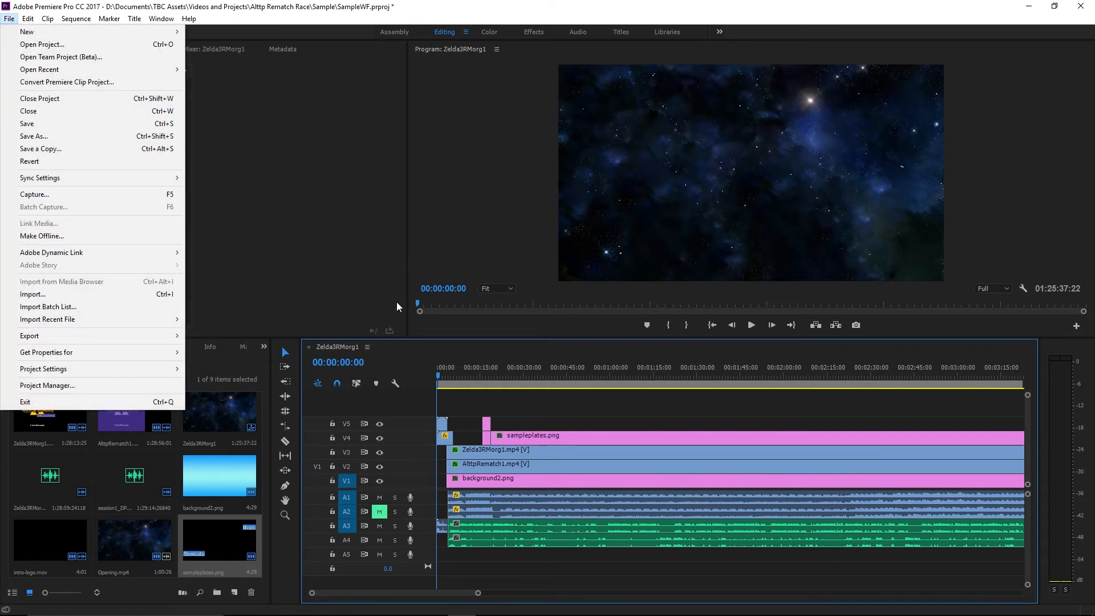
{"action": "left_click", "coordinate": [508, 395]}
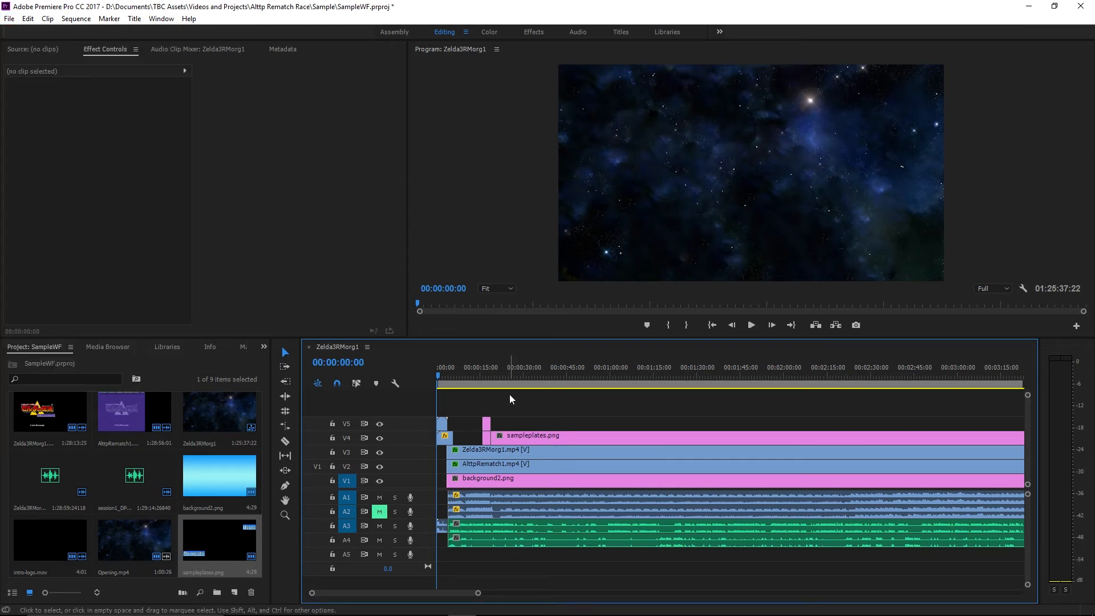
{"action": "scroll", "coordinate": [508, 395], "scroll_direction": "down", "scroll_amount": 5}
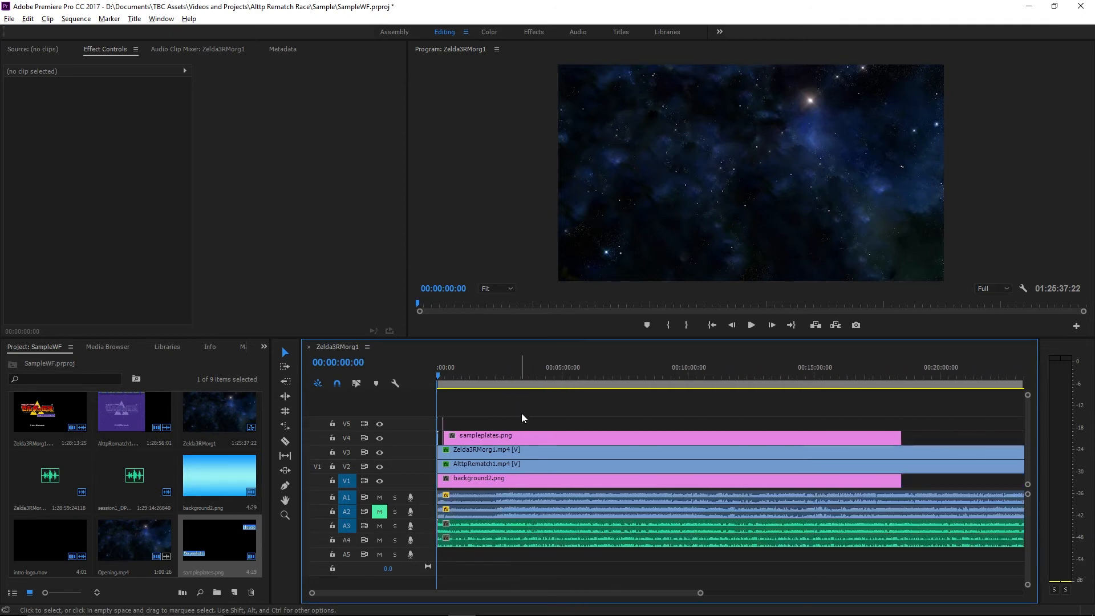
{"action": "scroll", "coordinate": [518, 404], "scroll_direction": "down", "scroll_amount": 3}
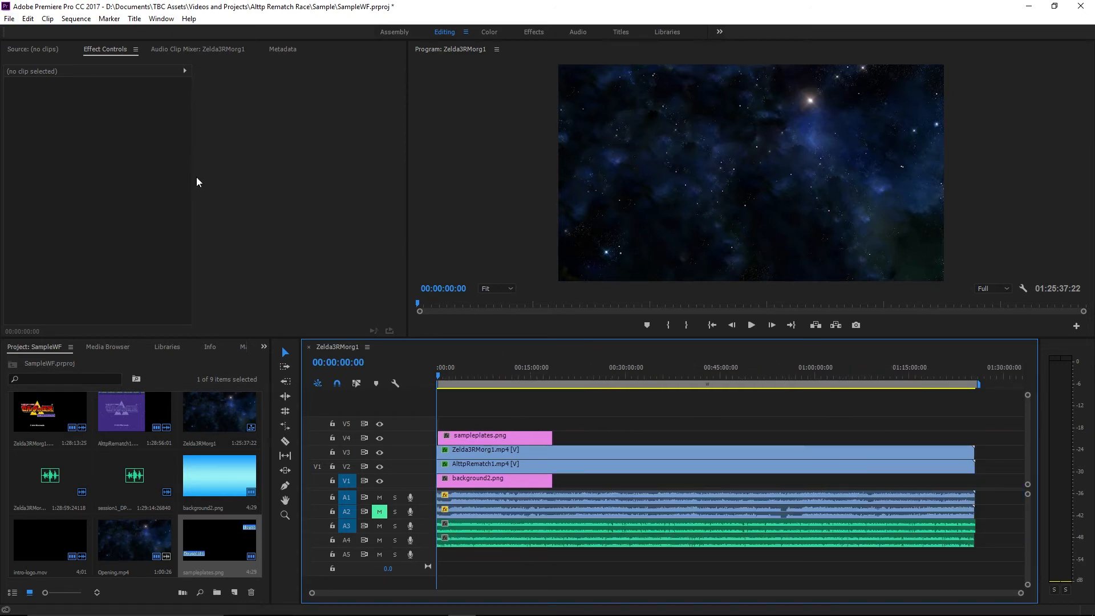
{"action": "scroll", "coordinate": [486, 419], "scroll_direction": "up", "scroll_amount": 4}
{"action": "scroll", "coordinate": [474, 407], "scroll_direction": "up", "scroll_amount": 1}
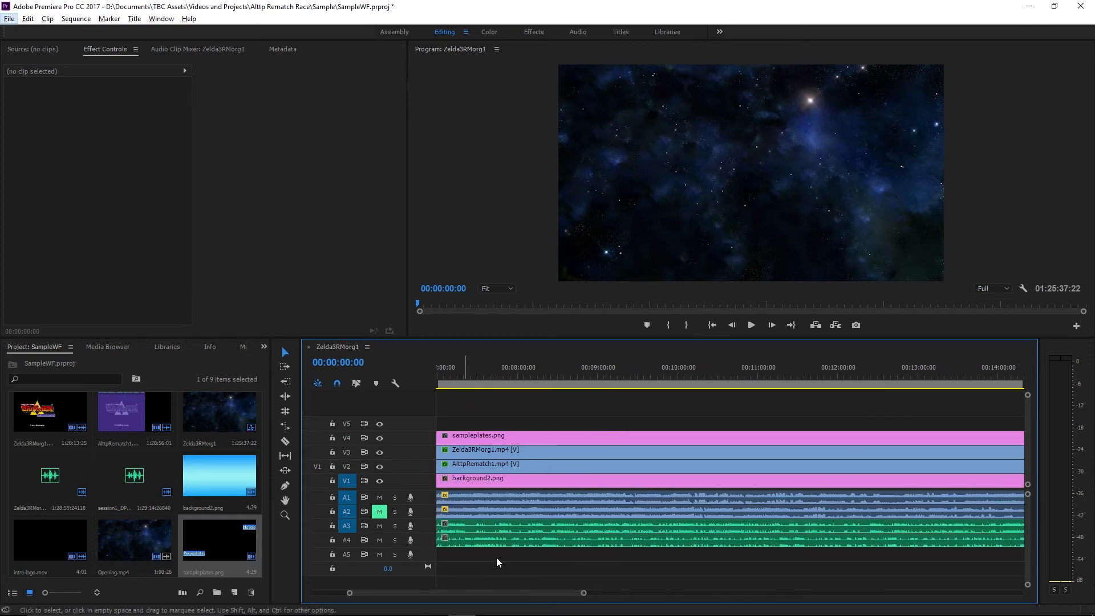
{"action": "left_click_drag", "start_coordinate": [432, 593], "coordinate": [307, 588]}
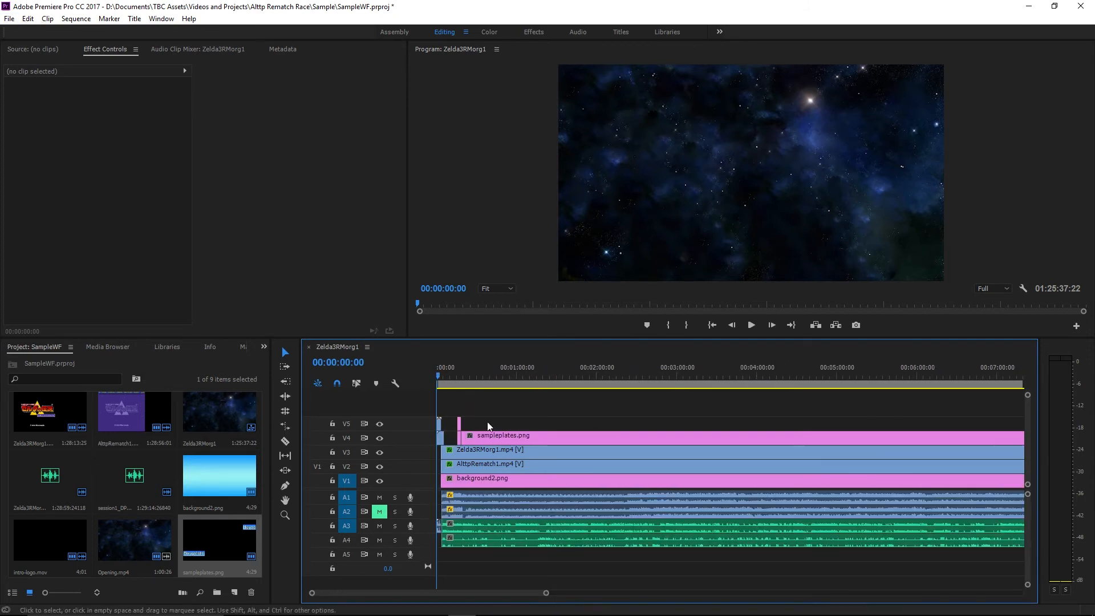
{"action": "scroll", "coordinate": [481, 399], "scroll_direction": "up", "scroll_amount": 2}
{"action": "scroll", "coordinate": [482, 406], "scroll_direction": "up", "scroll_amount": 2}
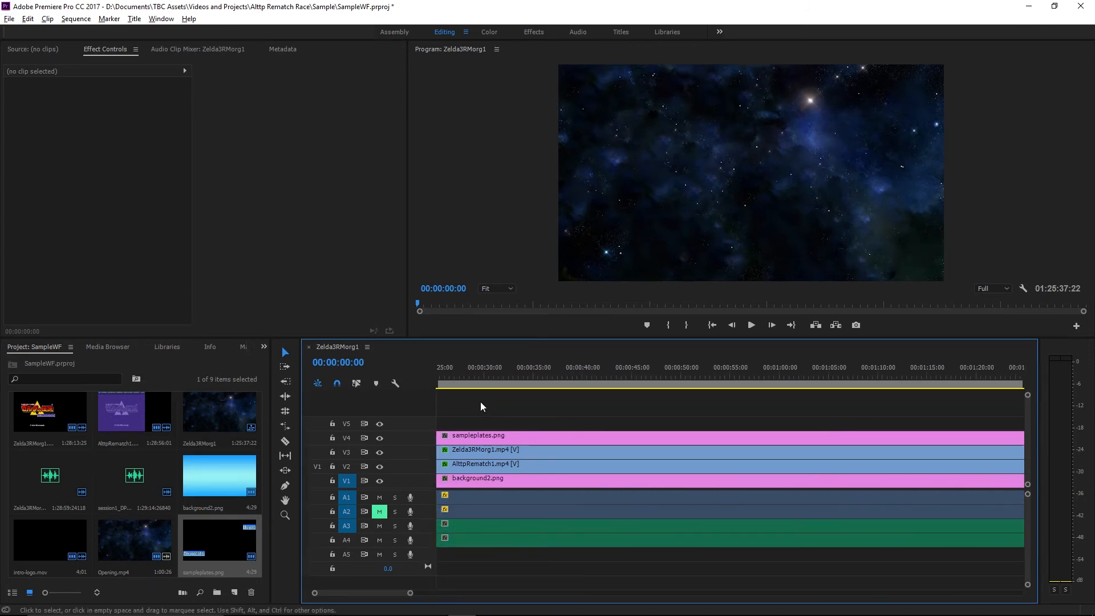
{"action": "left_click_drag", "start_coordinate": [318, 594], "coordinate": [251, 597]}
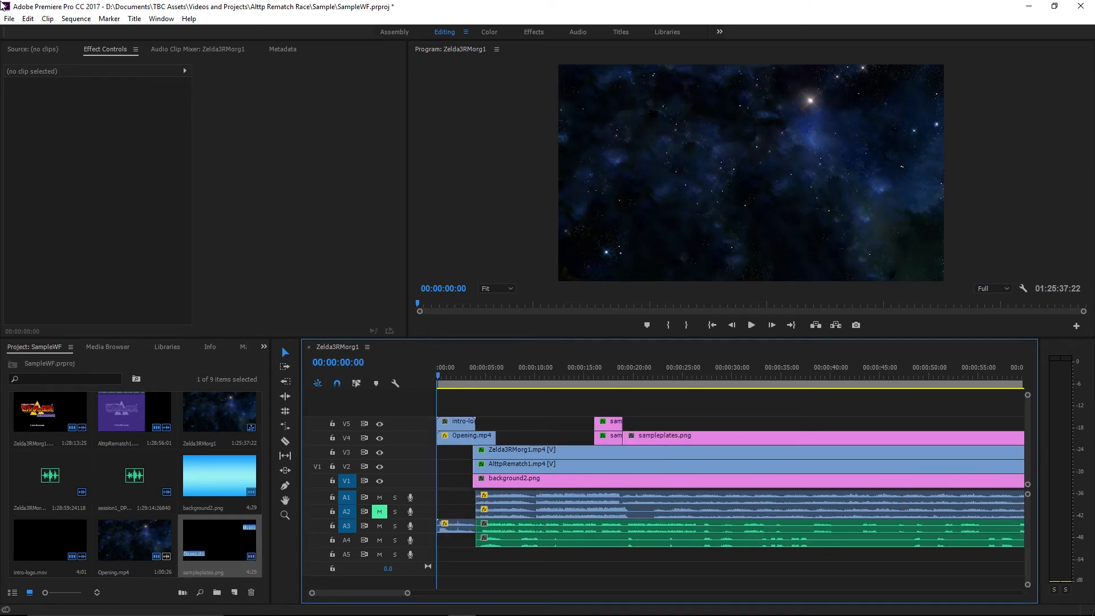
Save the SampleWF project.
{"action": "key", "text": "ctrl+s"}
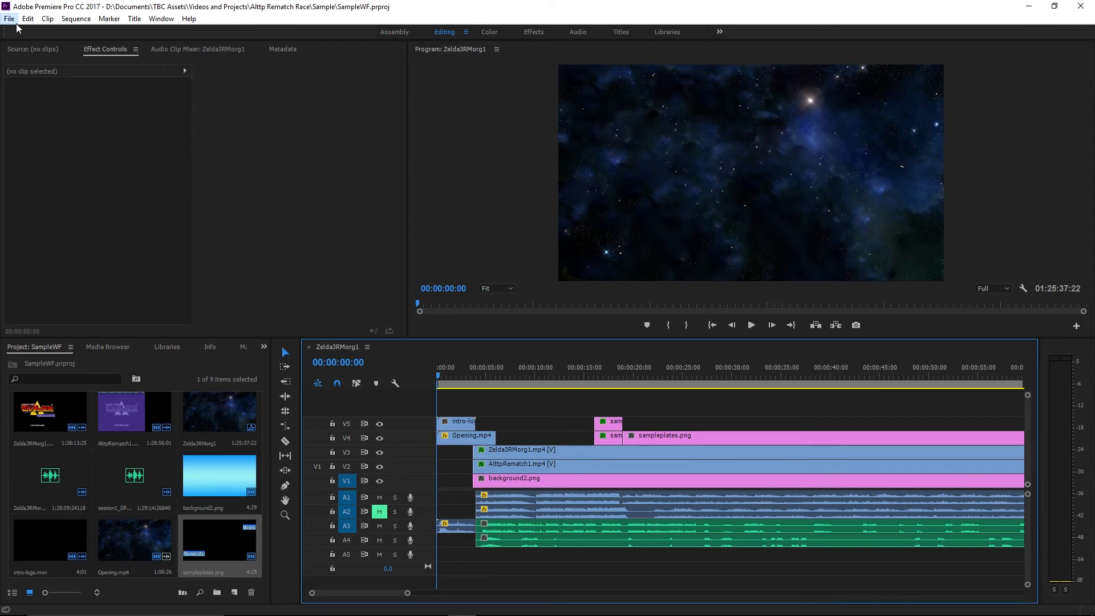
{"action": "left_click", "coordinate": [9, 18]}
{"action": "left_click", "coordinate": [28, 19]}
{"action": "left_click", "coordinate": [9, 19]}
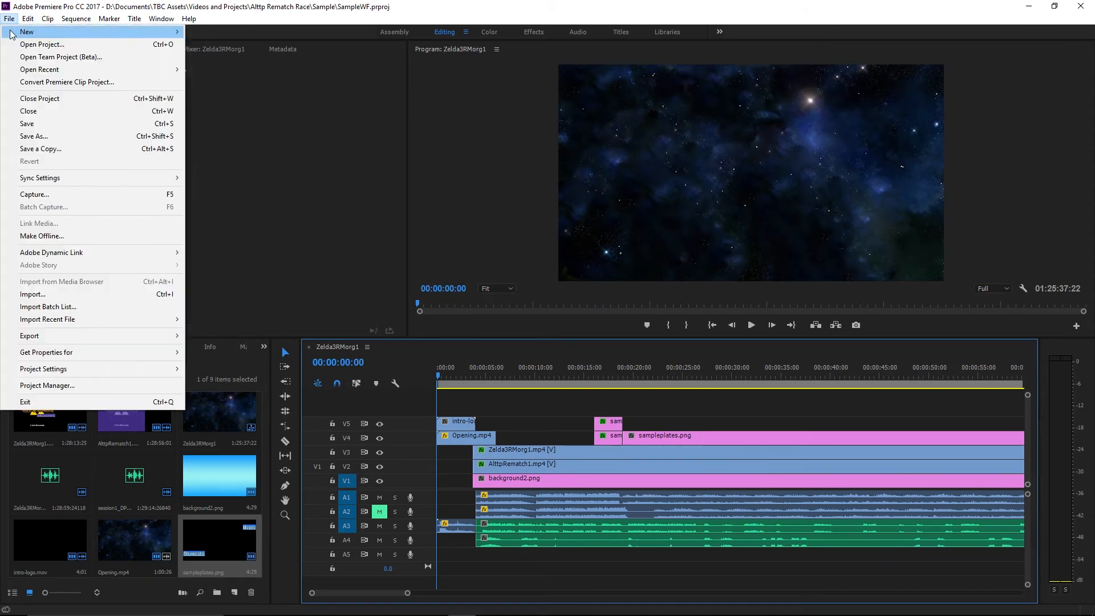
{"action": "left_click", "coordinate": [8, 3]}
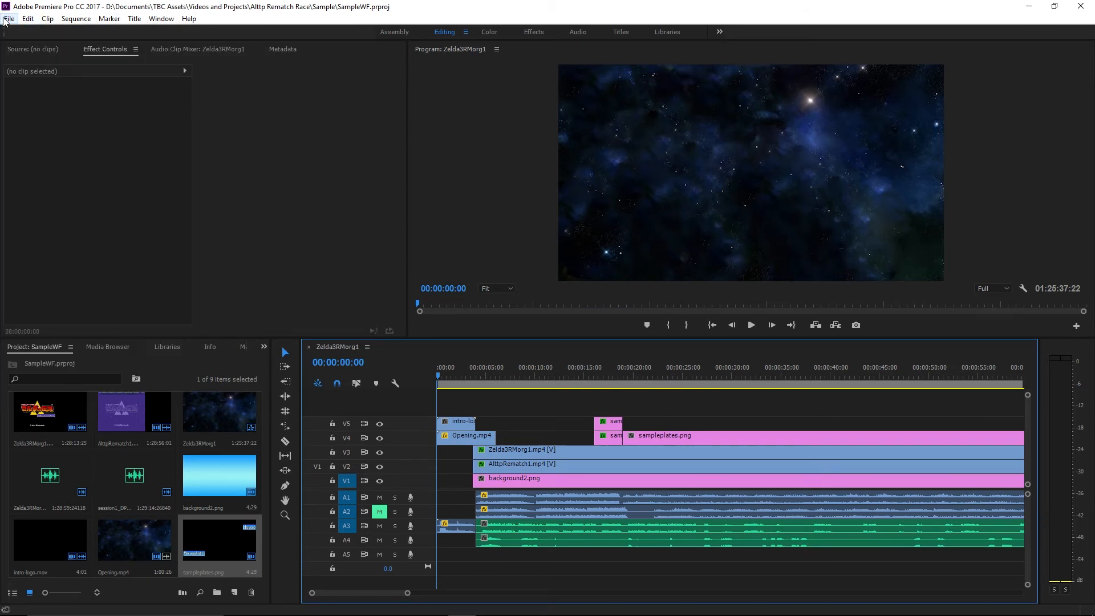
Open part89workfile.prproj from the Part 89 folder of Real Pokemon Red RN, leaving all its missing clips offline.
{"action": "left_click", "coordinate": [5, 19]}
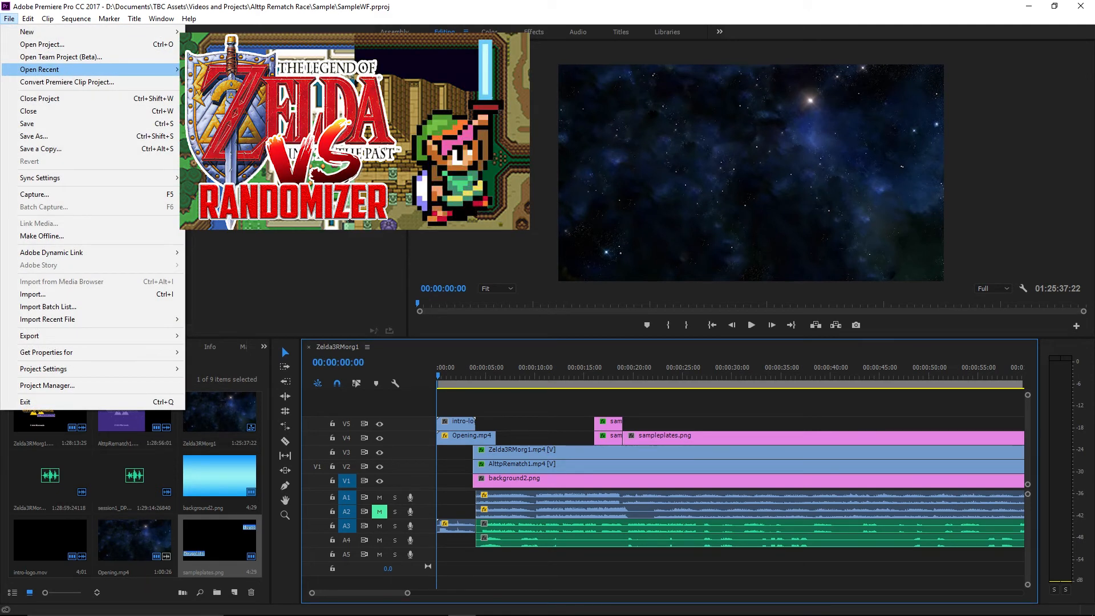
{"action": "left_click", "coordinate": [105, 46]}
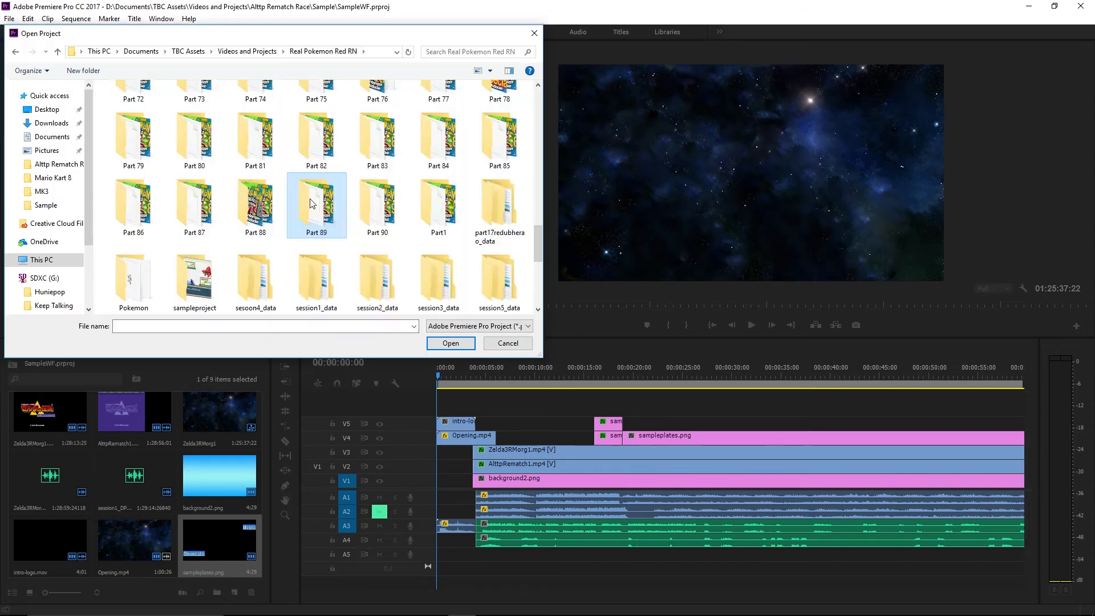
{"action": "double_click", "coordinate": [313, 203]}
{"action": "double_click", "coordinate": [151, 129]}
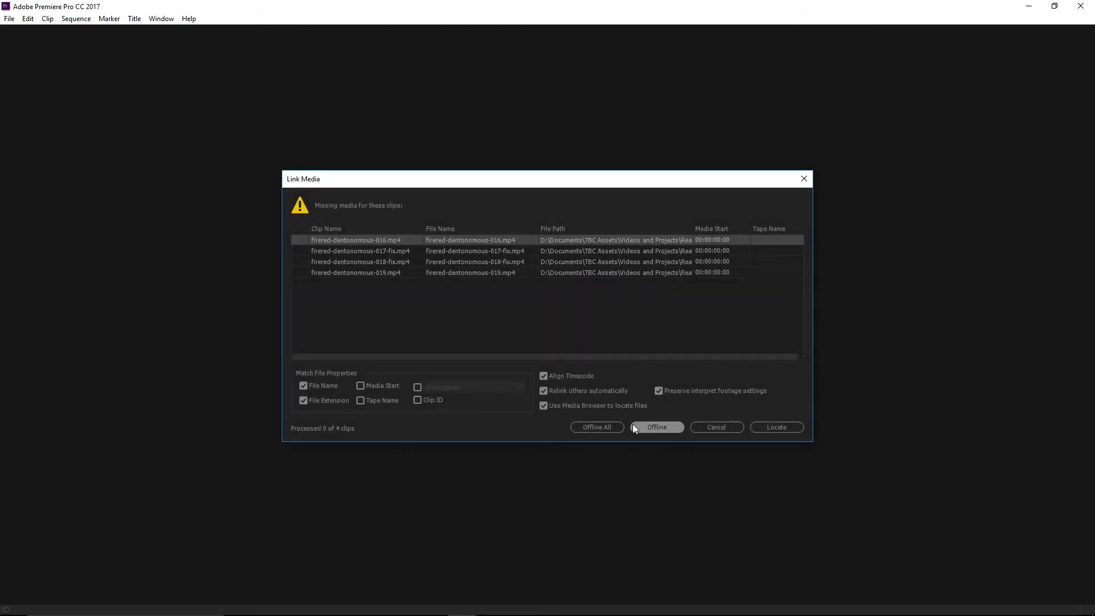
{"action": "left_click", "coordinate": [633, 425]}
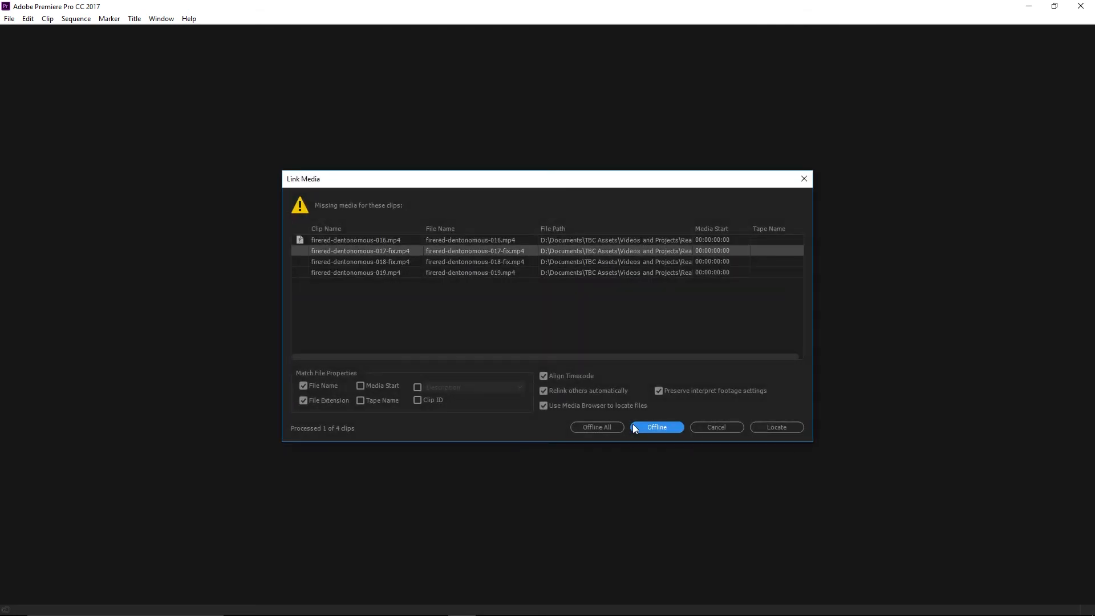
{"action": "left_click", "coordinate": [607, 425]}
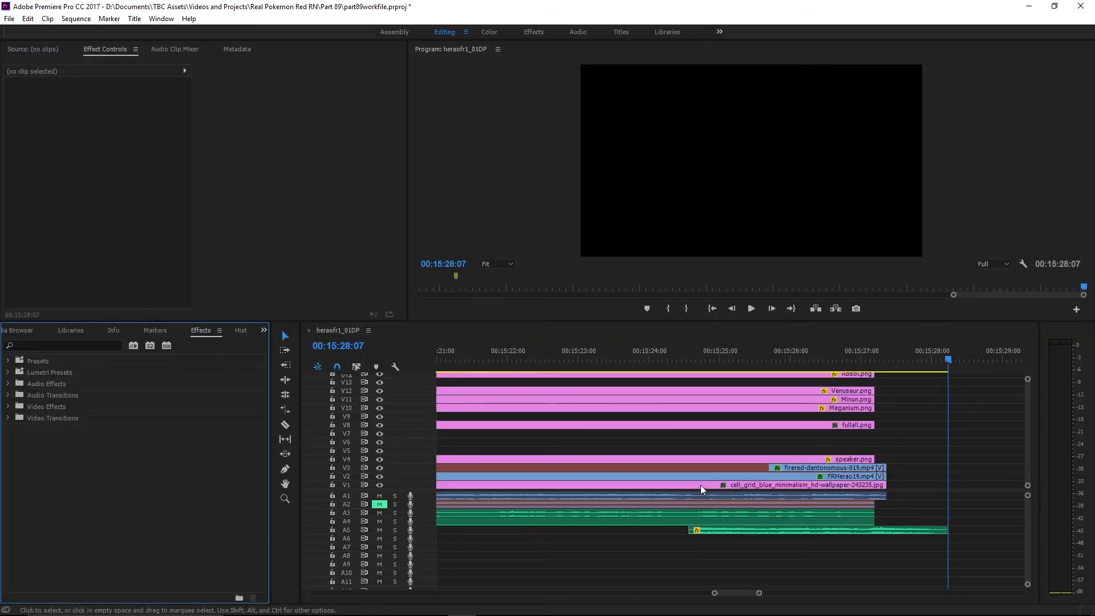
Examine the layered tracks of the heraofr1_01DP sequence in an enlarged timeline, focusing on its ending.
{"action": "key", "text": "grave"}
{"action": "scroll", "coordinate": [719, 533], "scroll_direction": "down", "scroll_amount": 5}
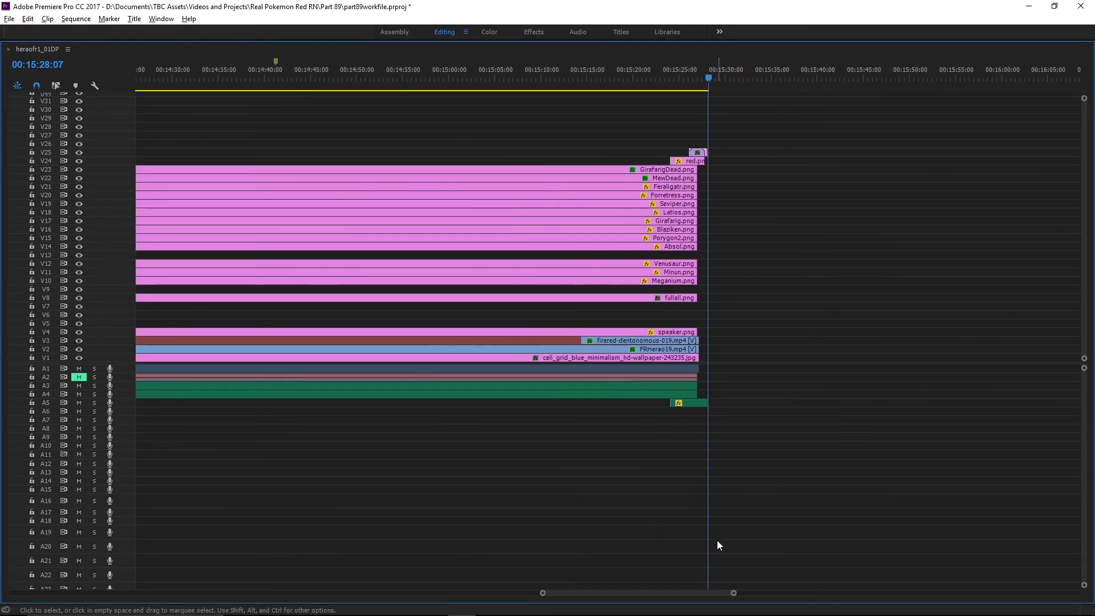
{"action": "scroll", "coordinate": [716, 539], "scroll_direction": "down", "scroll_amount": 8}
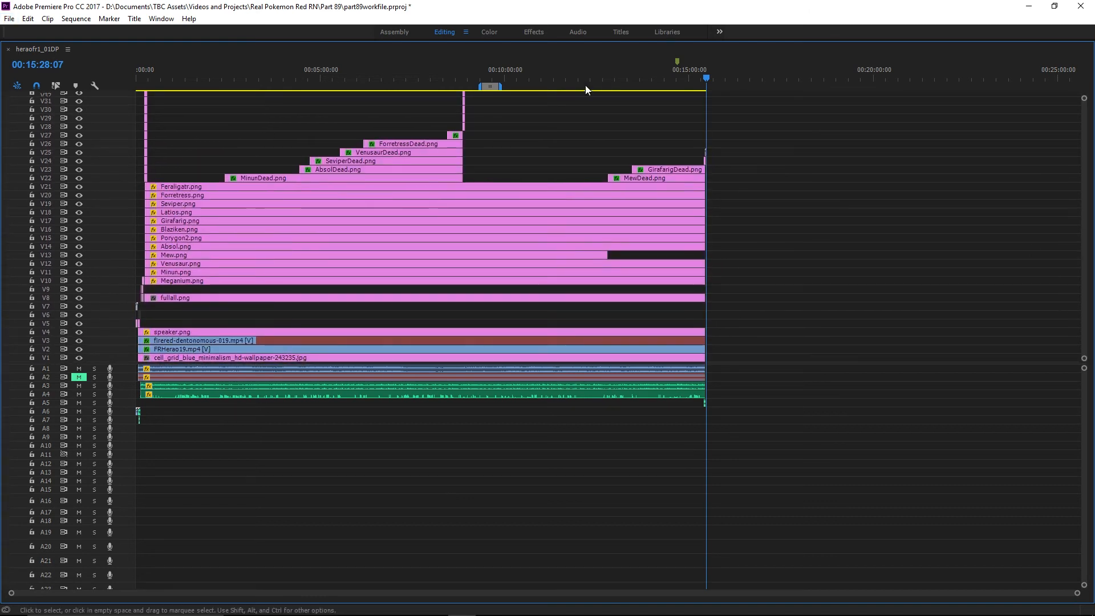
{"action": "key", "text": "equal"}
{"action": "key", "text": "equal"}
{"action": "key", "text": "equal"}
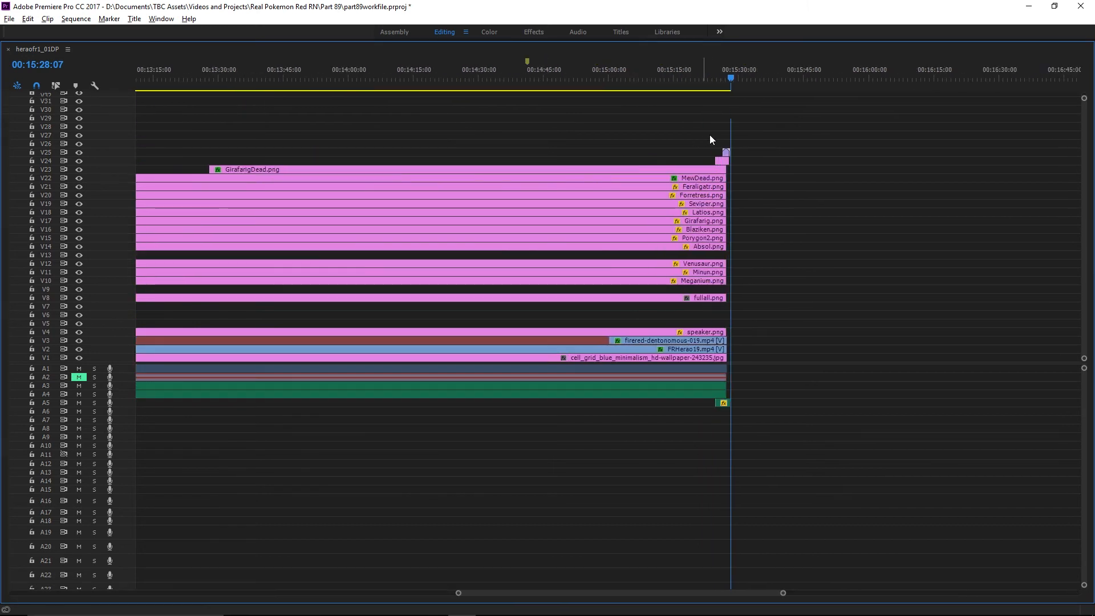
Examine the full track layout of the heraofr1_01DP sequence, and display its frame at 00:01:20:22.
{"action": "key", "text": "minus"}
{"action": "key", "text": "minus"}
{"action": "key", "text": "minus"}
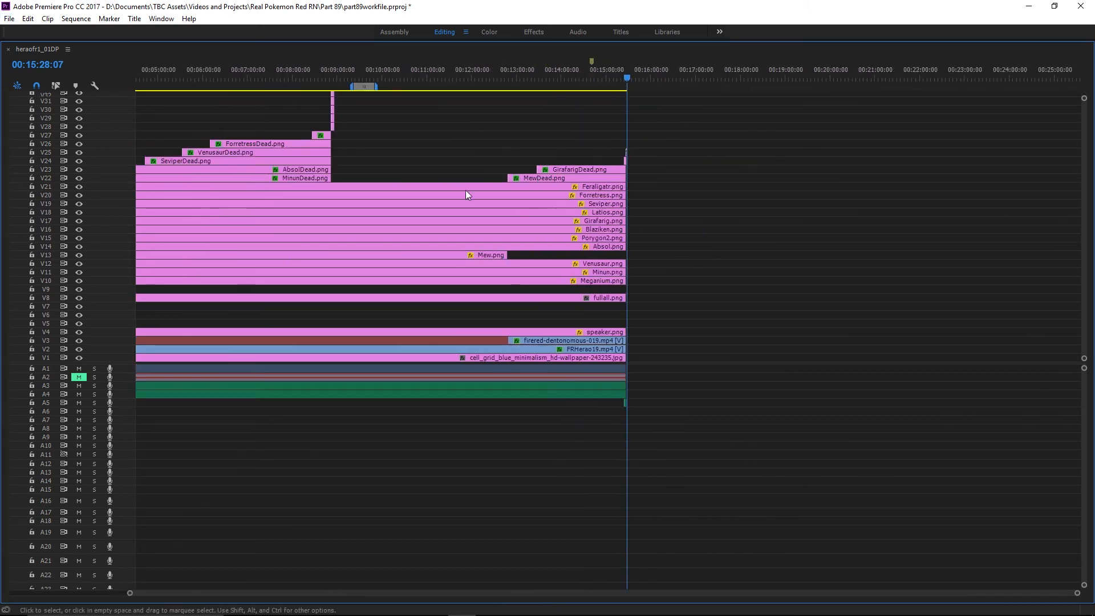
{"action": "key", "text": "alt"}
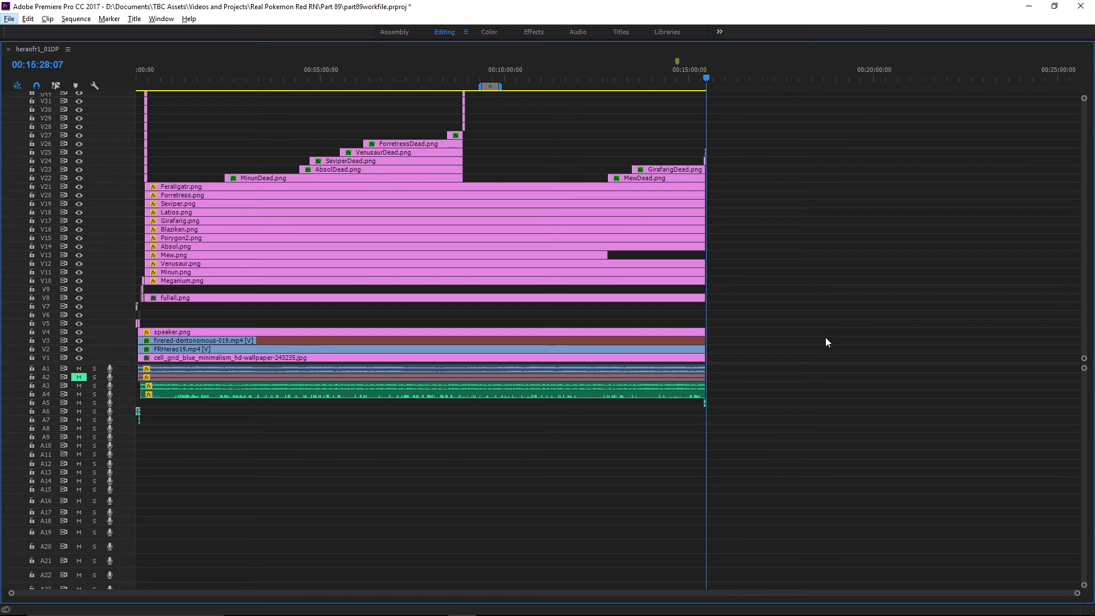
{"action": "left_click", "coordinate": [184, 77]}
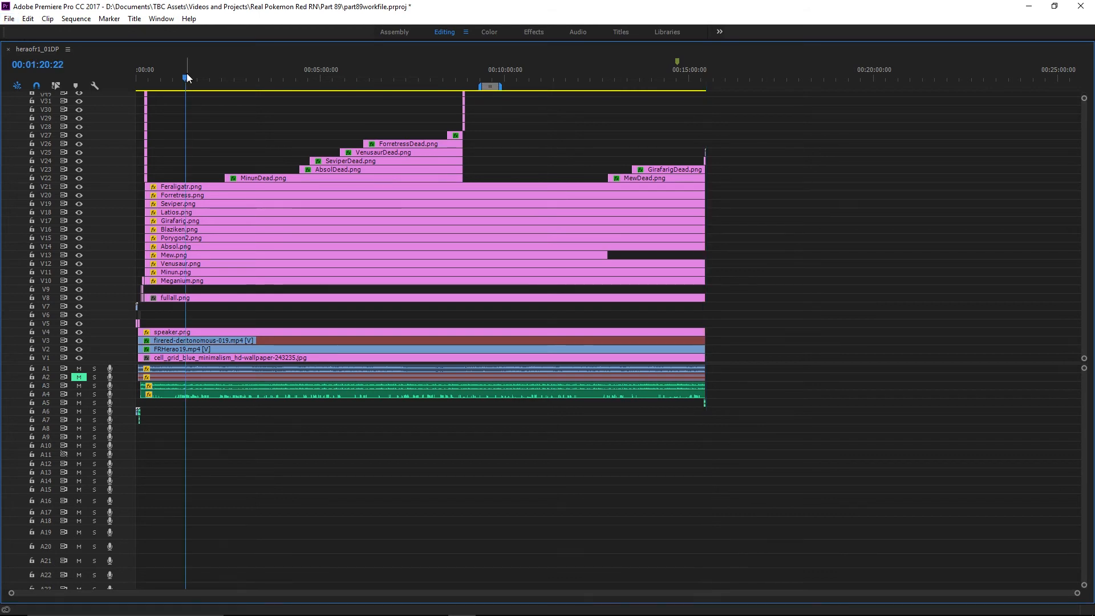
{"action": "key", "text": "grave"}
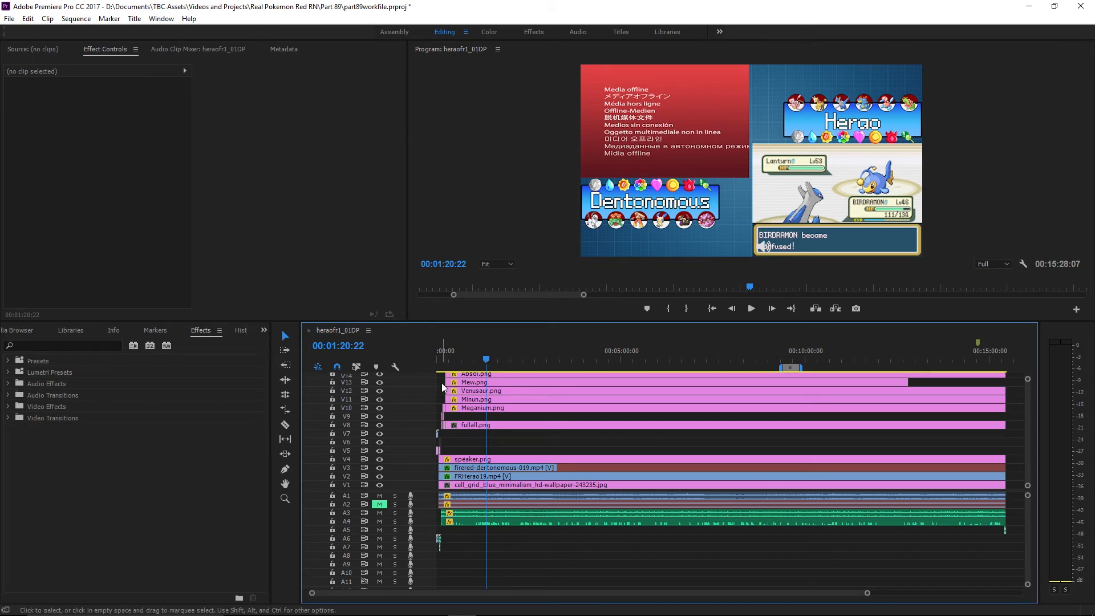
Trim the start of the Mew.png clip on V13 to about 00:03:40 and check the nameplate icon in an enlarged preview.
{"action": "left_click_drag", "start_coordinate": [445, 382], "coordinate": [555, 382]}
{"action": "key", "text": "grave"}
{"action": "key", "text": "grave"}
{"action": "key", "text": "grave"}
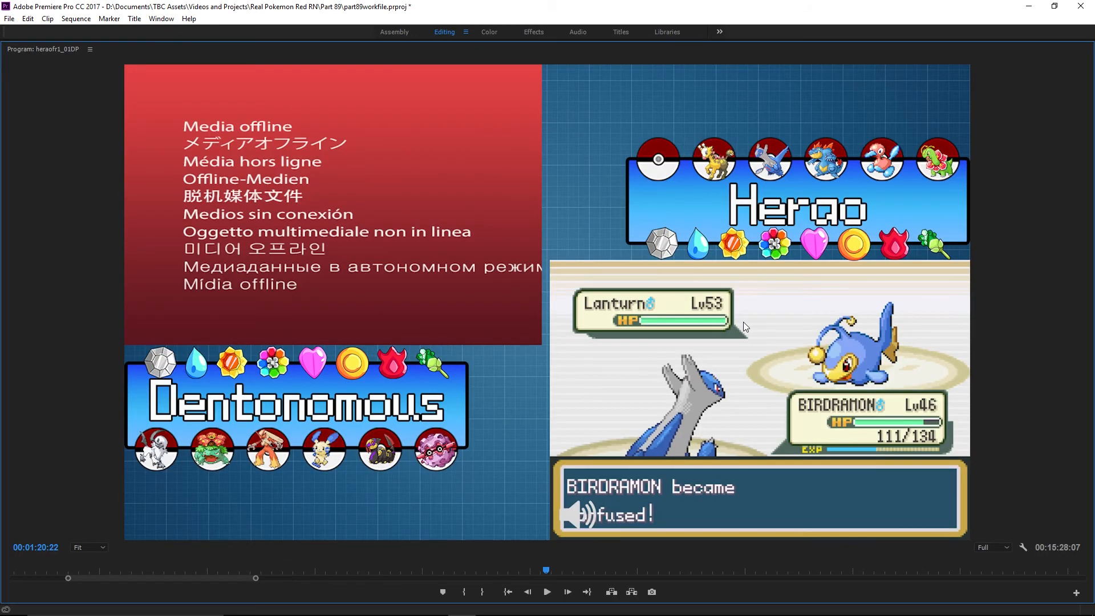
{"action": "key", "text": "grave"}
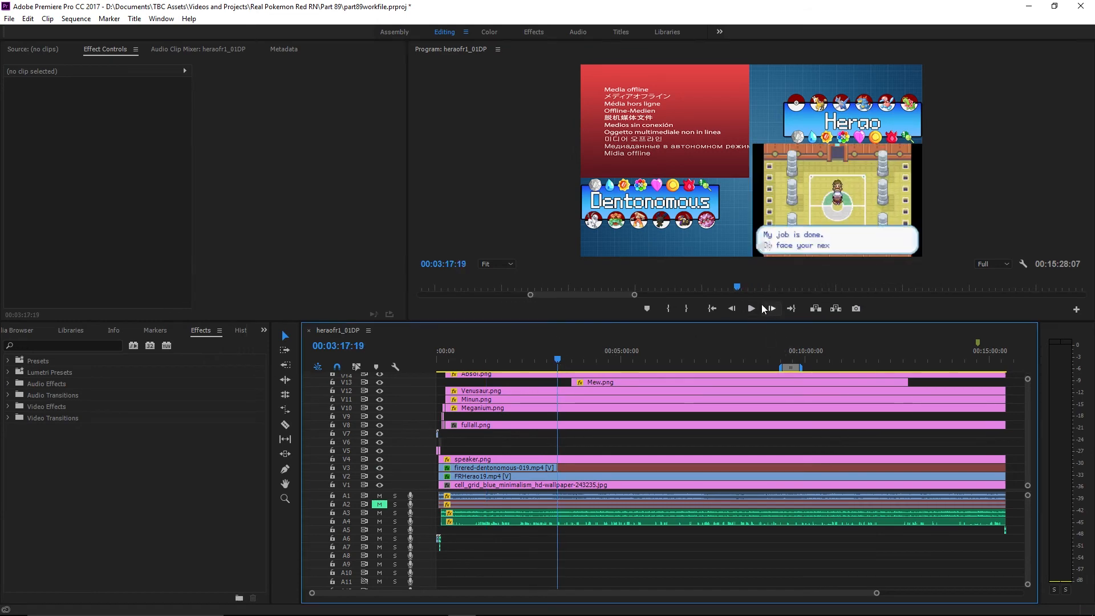
Play the sequence from 00:03:17:19 and again from 00:03:38:29, checking the nameplate icons in an enlarged preview.
{"action": "key", "text": "space"}
{"action": "key", "text": "grave"}
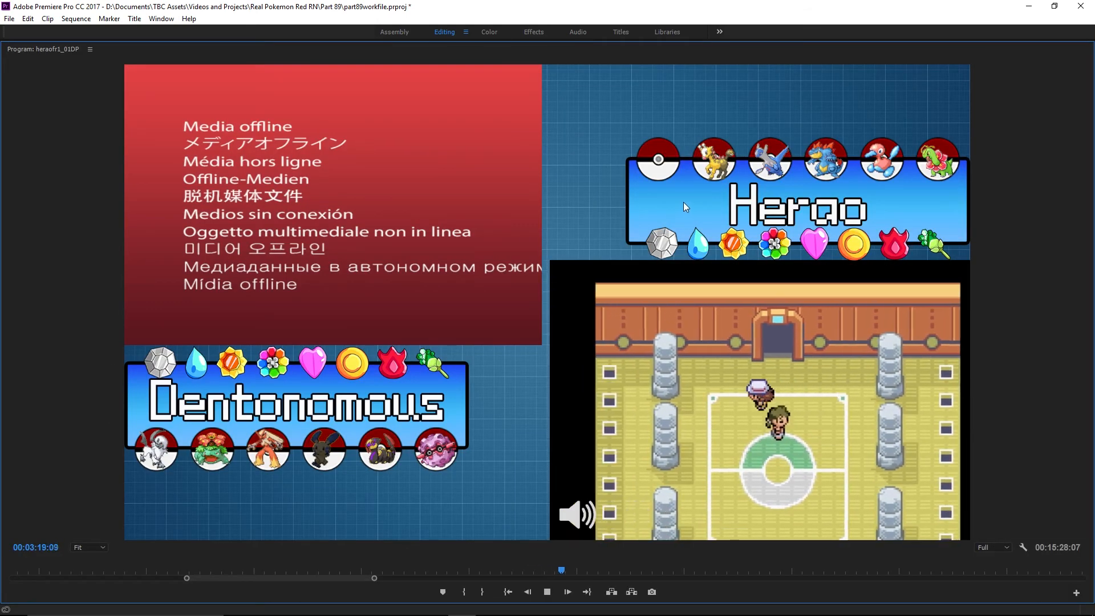
{"action": "key", "text": "grave"}
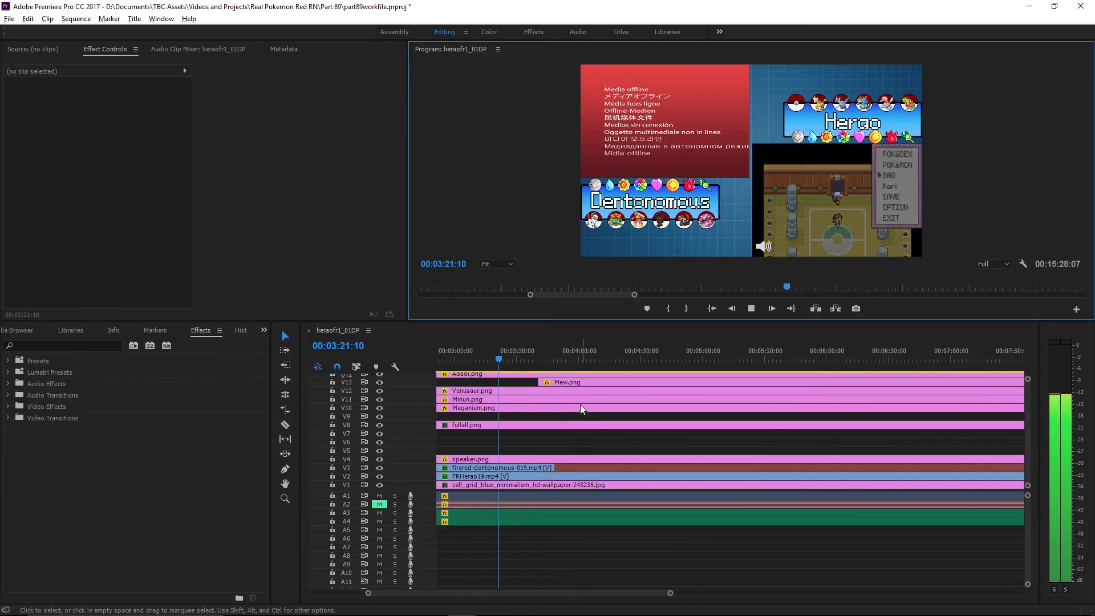
{"action": "key", "text": "="}
{"action": "left_click_drag", "start_coordinate": [538, 355], "coordinate": [553, 354]}
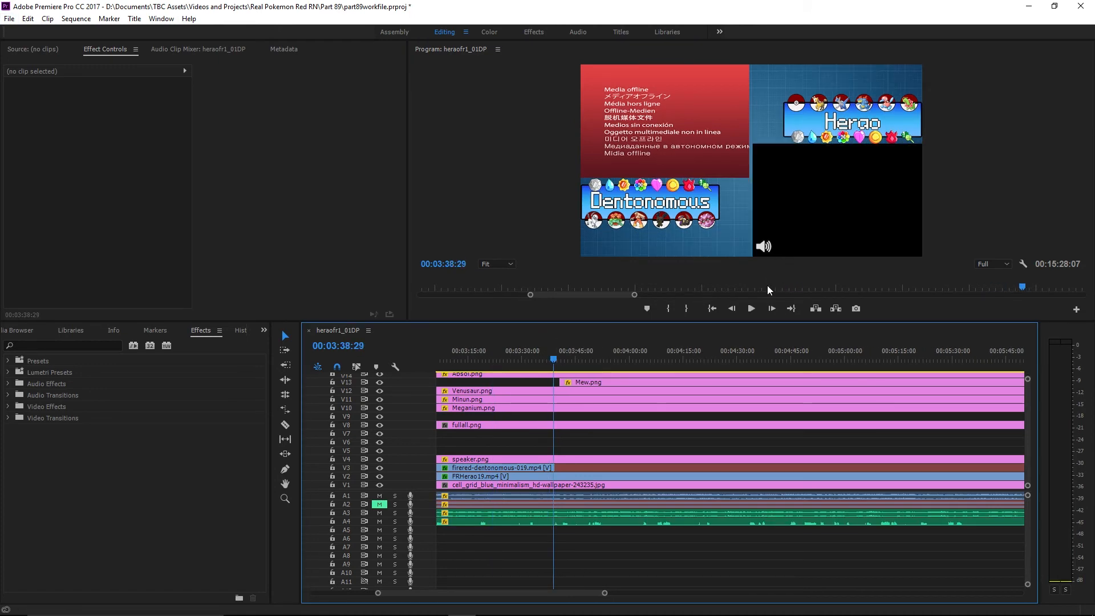
{"action": "key", "text": "space"}
{"action": "key", "text": "grave"}
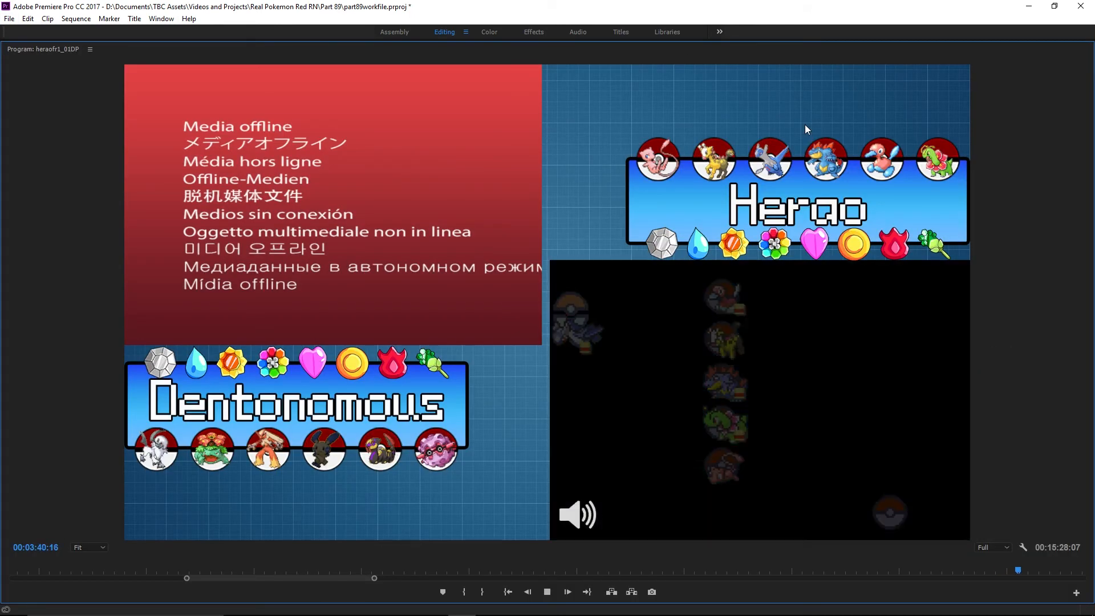
{"action": "key", "text": "grave"}
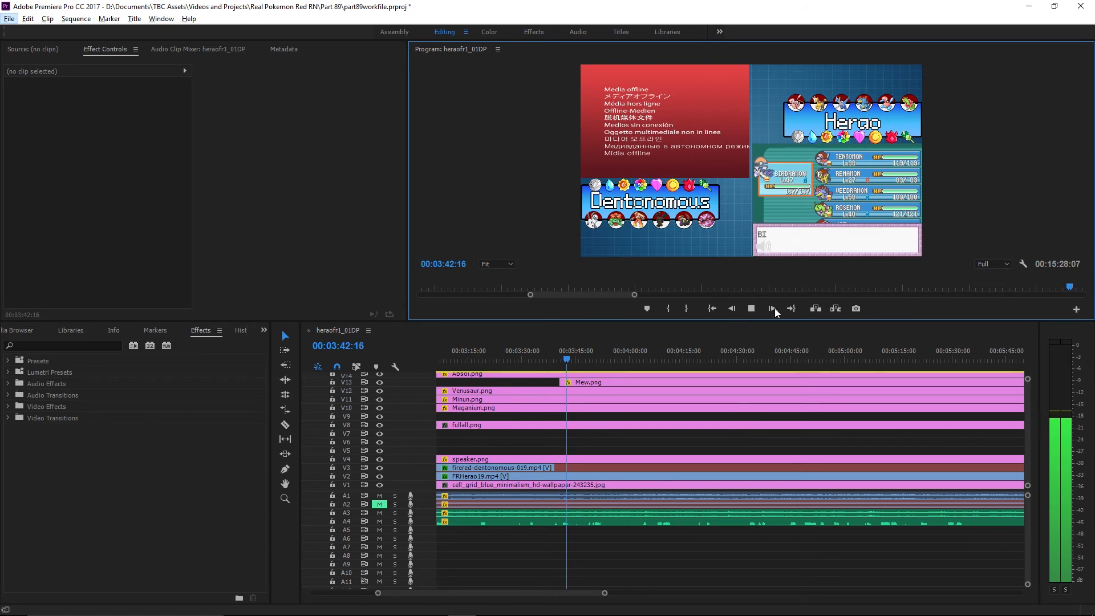
{"action": "left_click", "coordinate": [749, 311]}
Close the part89workfile project without saving its changes.
{"action": "left_click", "coordinate": [10, 18]}
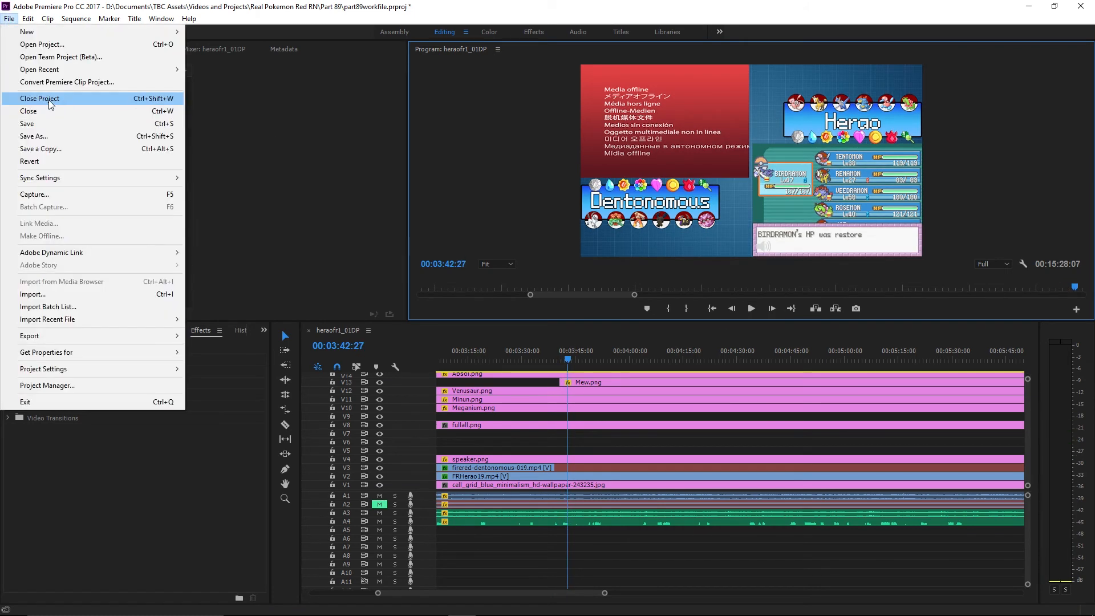
{"action": "left_click", "coordinate": [57, 99]}
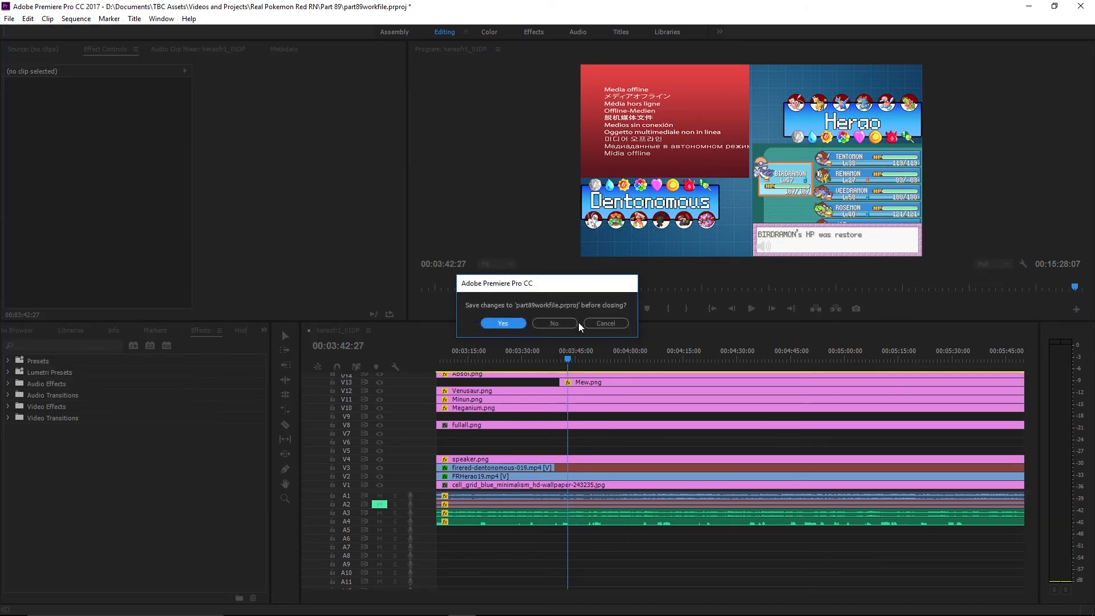
{"action": "left_click", "coordinate": [553, 323]}
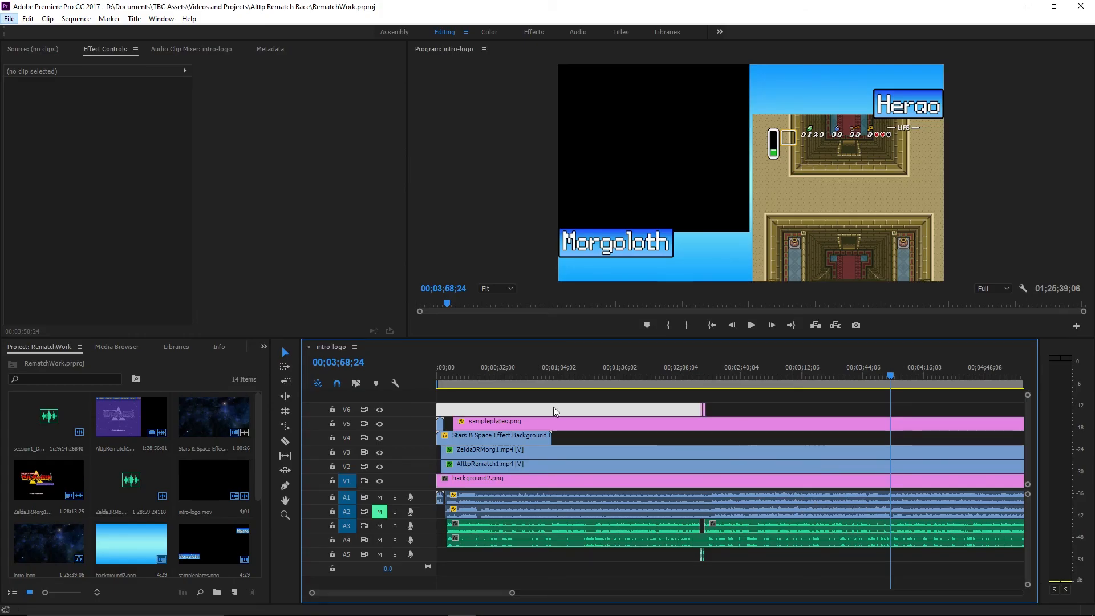
Examine the 3, 2, 1 countdown clips in the RematchWork project and play them enlarged from 00;02;18;27.
{"action": "left_click", "coordinate": [664, 356]}
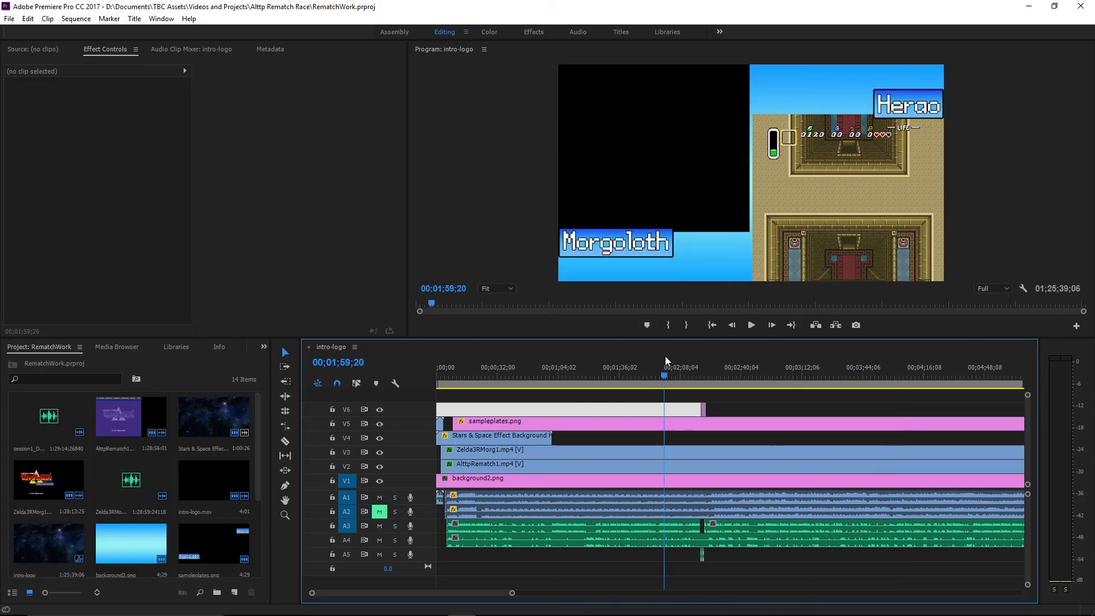
{"action": "scroll", "coordinate": [714, 429], "scroll_direction": "up", "scroll_amount": 6}
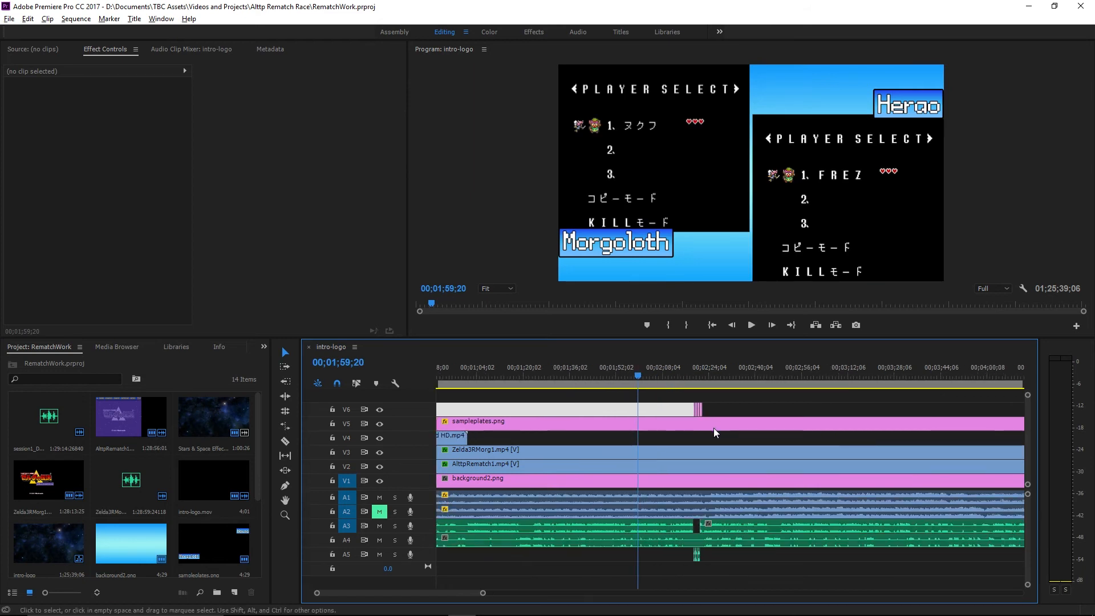
{"action": "scroll", "coordinate": [583, 438], "scroll_direction": "up", "scroll_amount": 4}
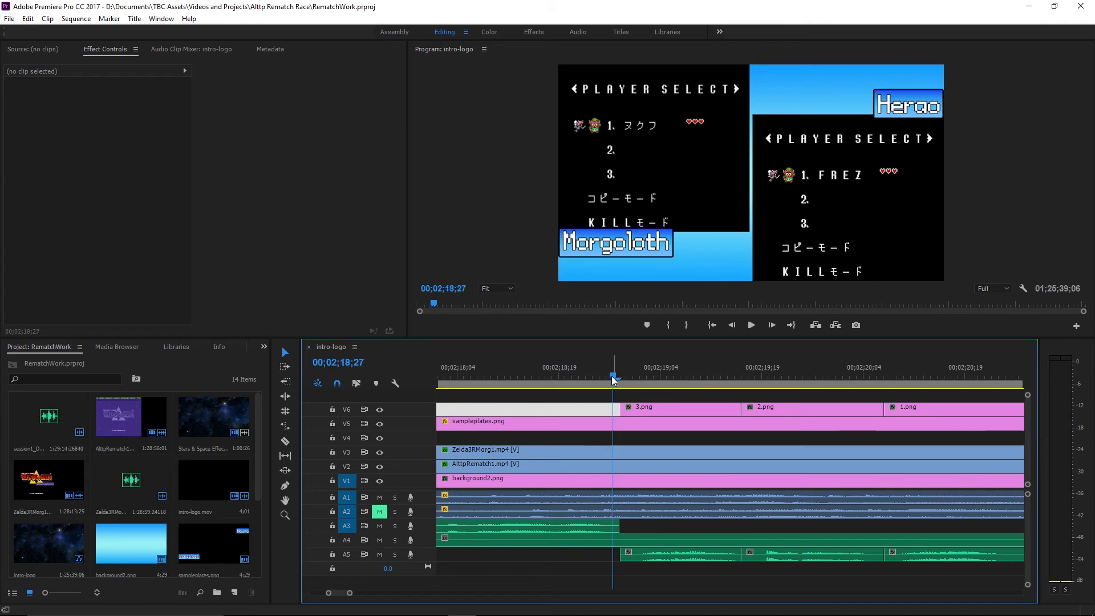
{"action": "key", "text": "grave"}
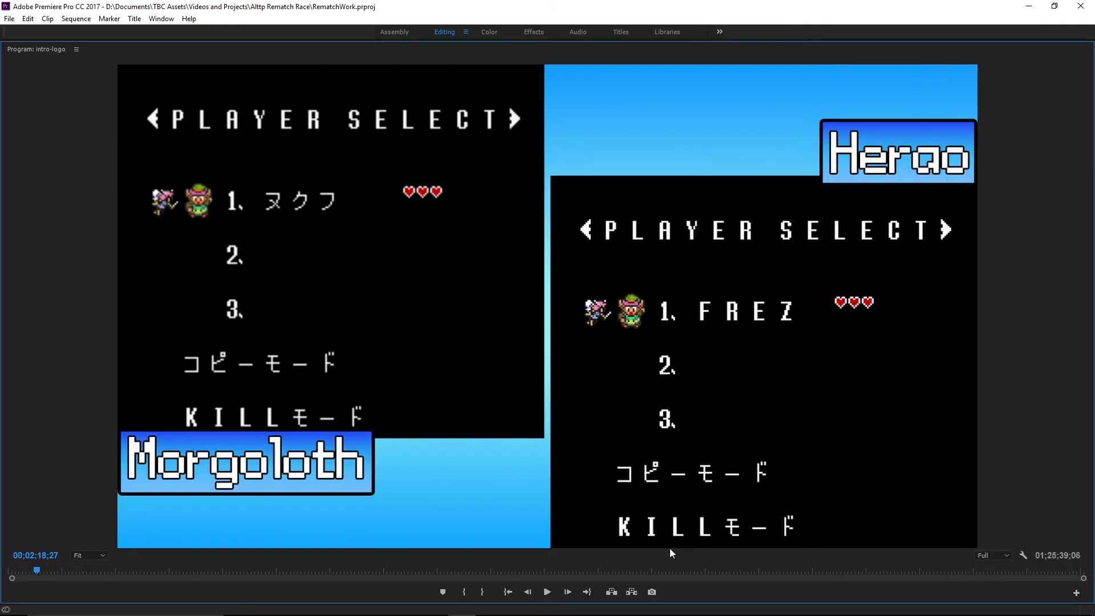
{"action": "left_click", "coordinate": [549, 594]}
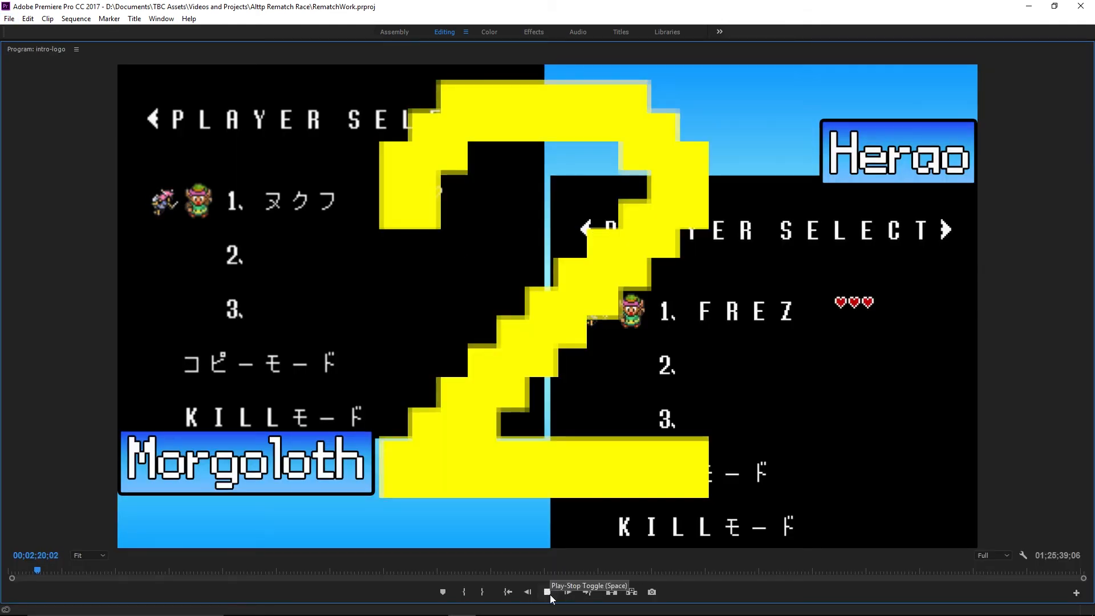
{"action": "key", "text": "space"}
{"action": "key", "text": "grave"}
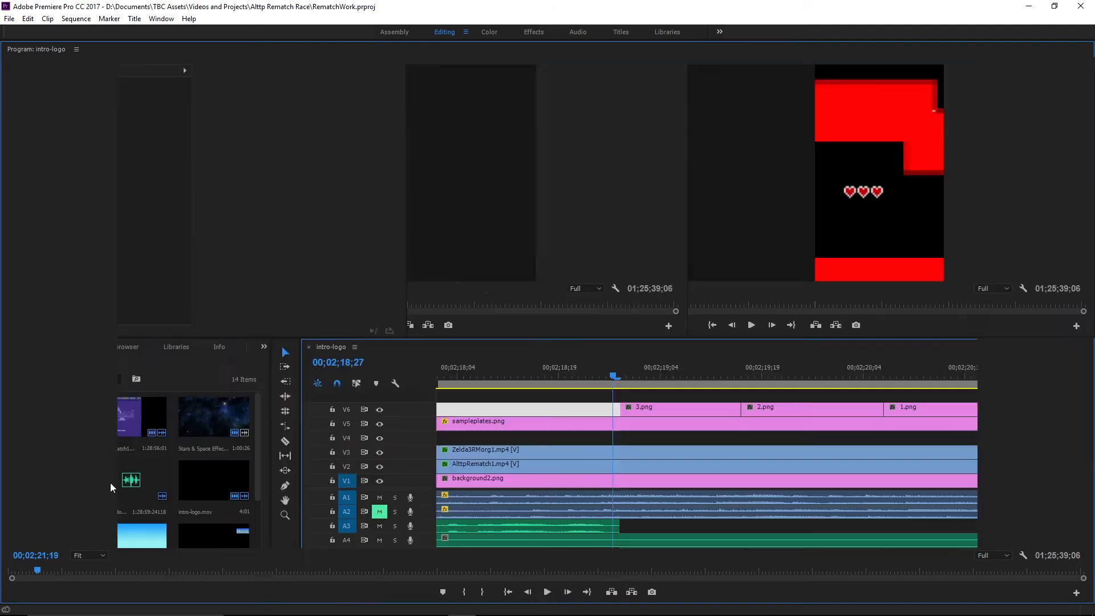
Close the RematchWork project and return to SampleWF.
{"action": "left_click", "coordinate": [9, 19]}
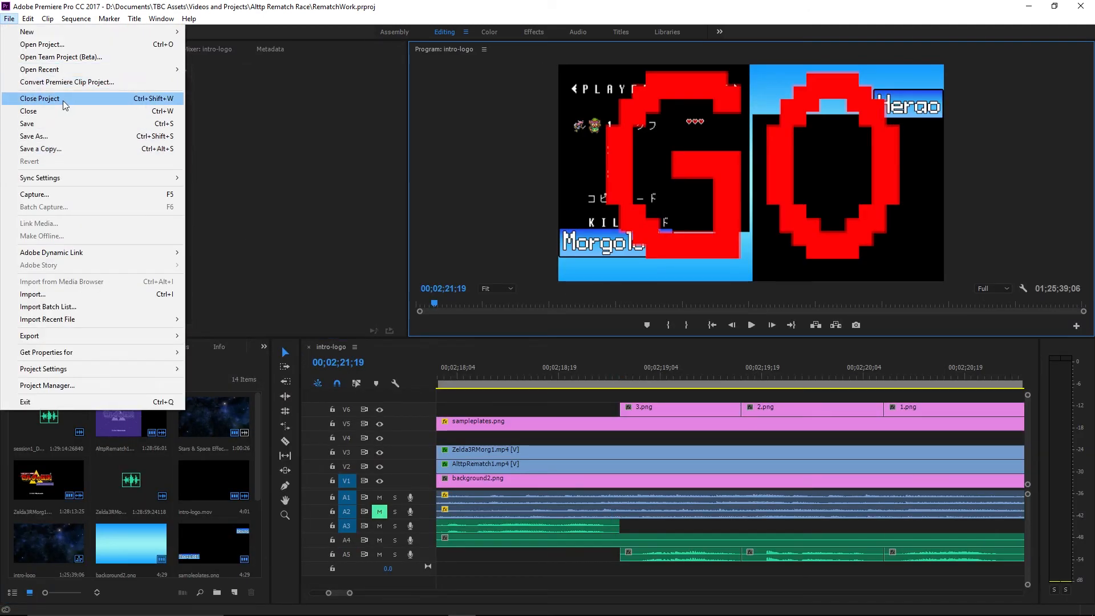
{"action": "left_click", "coordinate": [40, 98]}
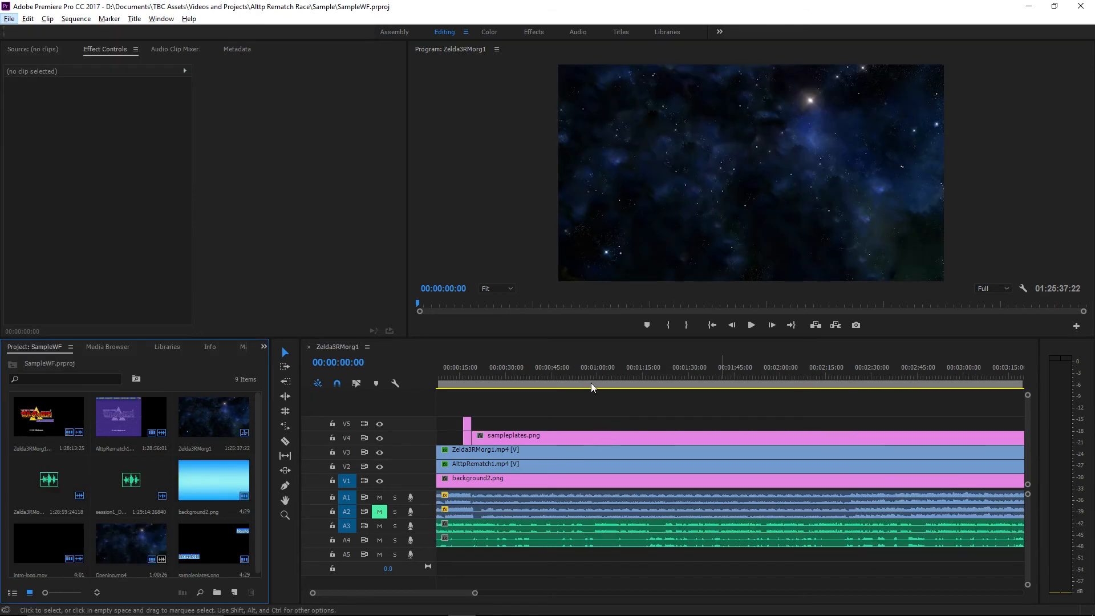
Play the Zelda3RMorg1 sequence around the player select screens and set the playhead at 00:02:17:15.
{"action": "left_click", "coordinate": [577, 378]}
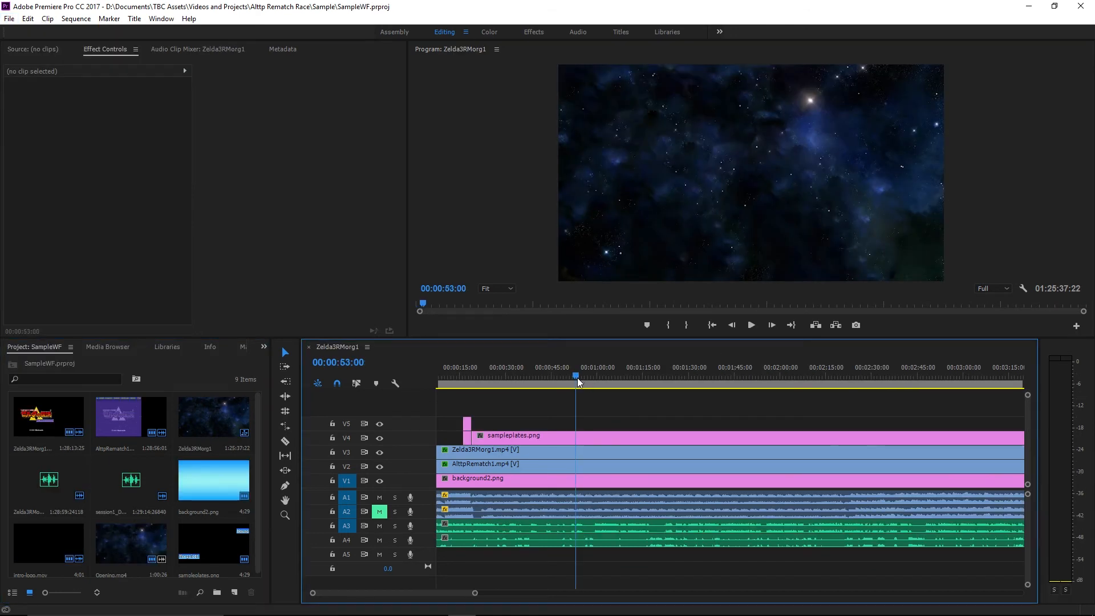
{"action": "left_click_drag", "start_coordinate": [577, 378], "coordinate": [820, 398]}
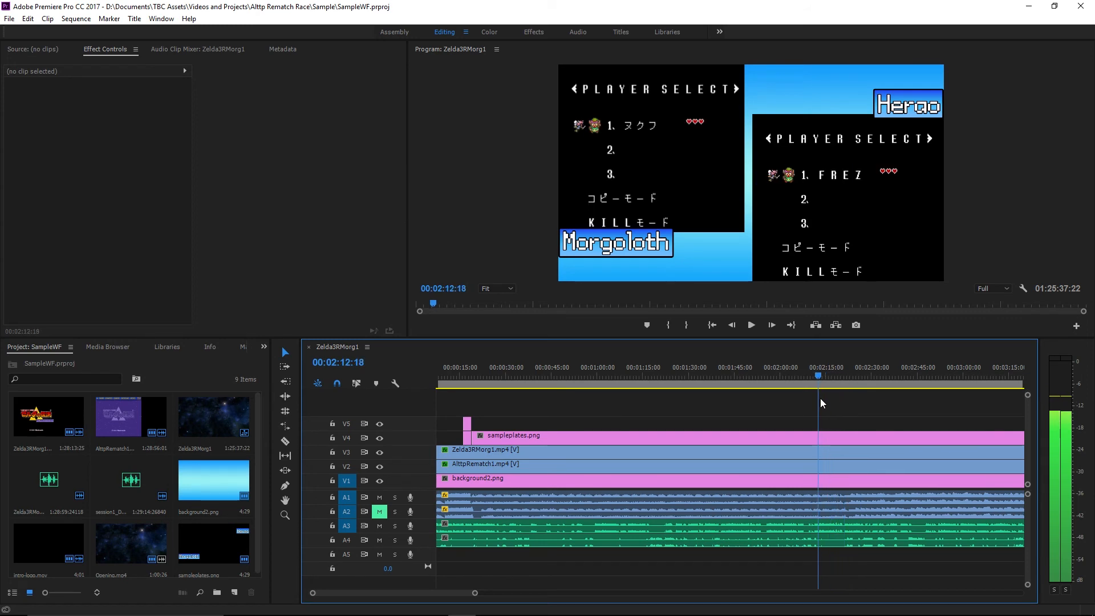
{"action": "key", "text": "="}
{"action": "key", "text": "="}
{"action": "key", "text": "="}
{"action": "key", "text": "="}
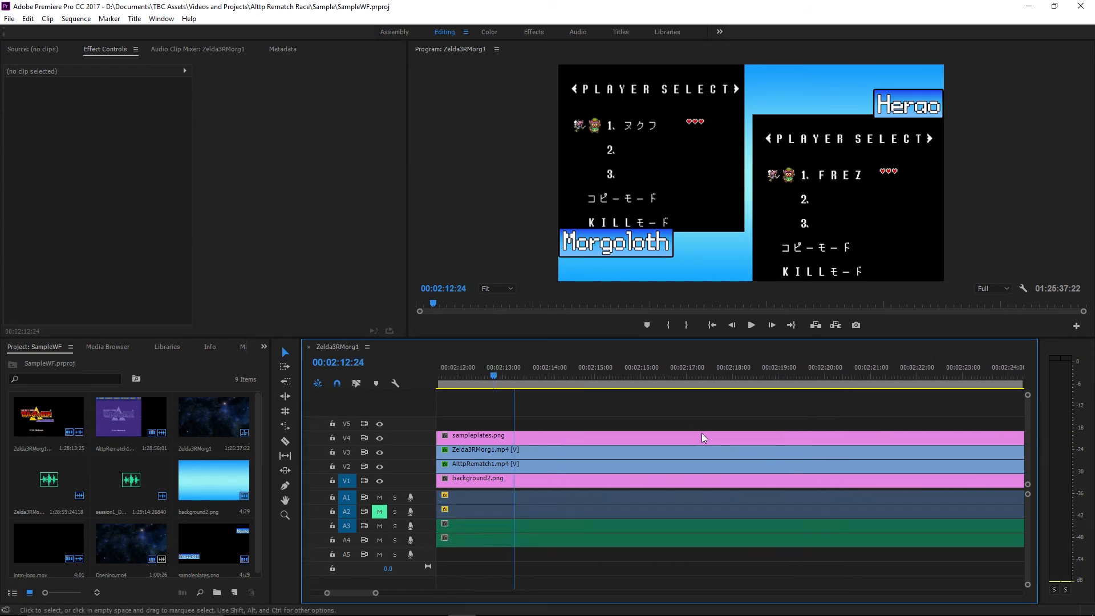
{"action": "left_click", "coordinate": [707, 386]}
{"action": "left_click", "coordinate": [750, 326]}
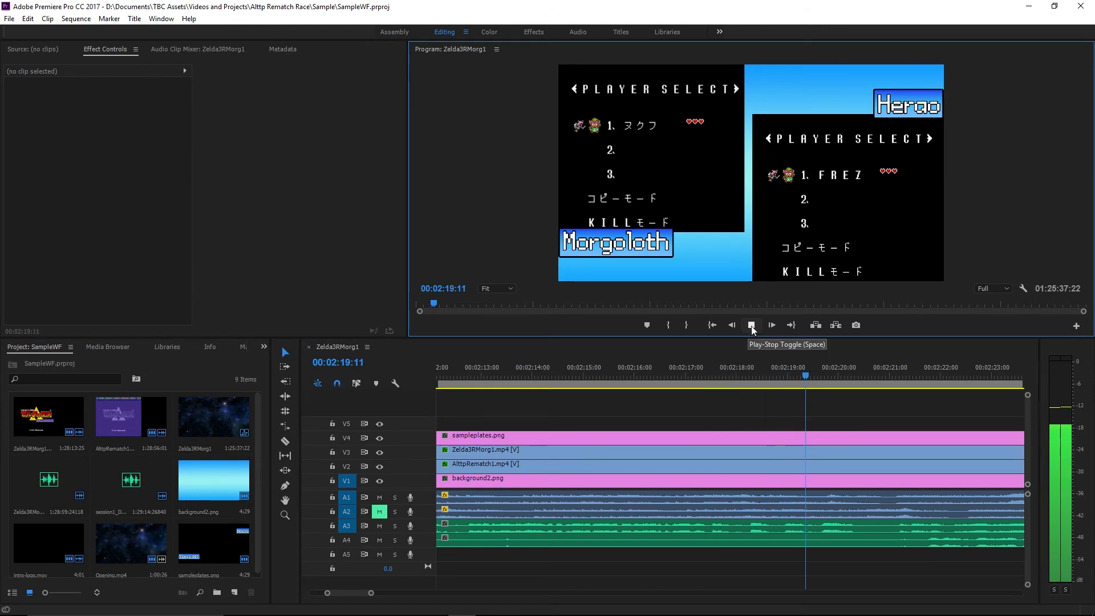
{"action": "left_click", "coordinate": [750, 326]}
{"action": "left_click", "coordinate": [711, 378]}
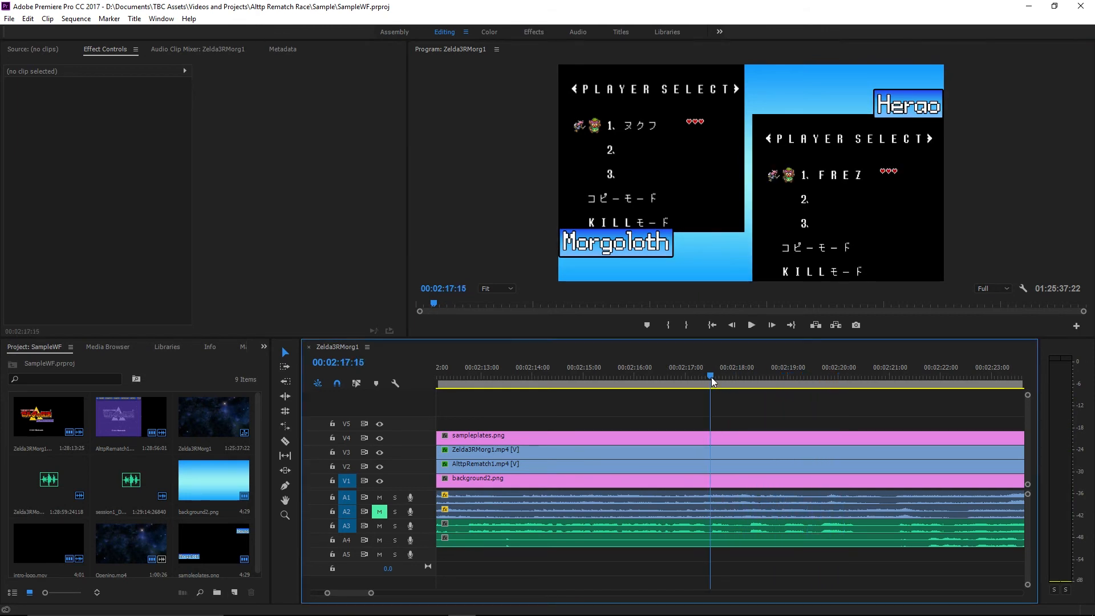
Import the countdownwav audio file from the Sample folder and place it on A5 starting at about 00:02:15:00.
{"action": "scroll", "coordinate": [98, 490], "scroll_direction": "down", "scroll_amount": 1}
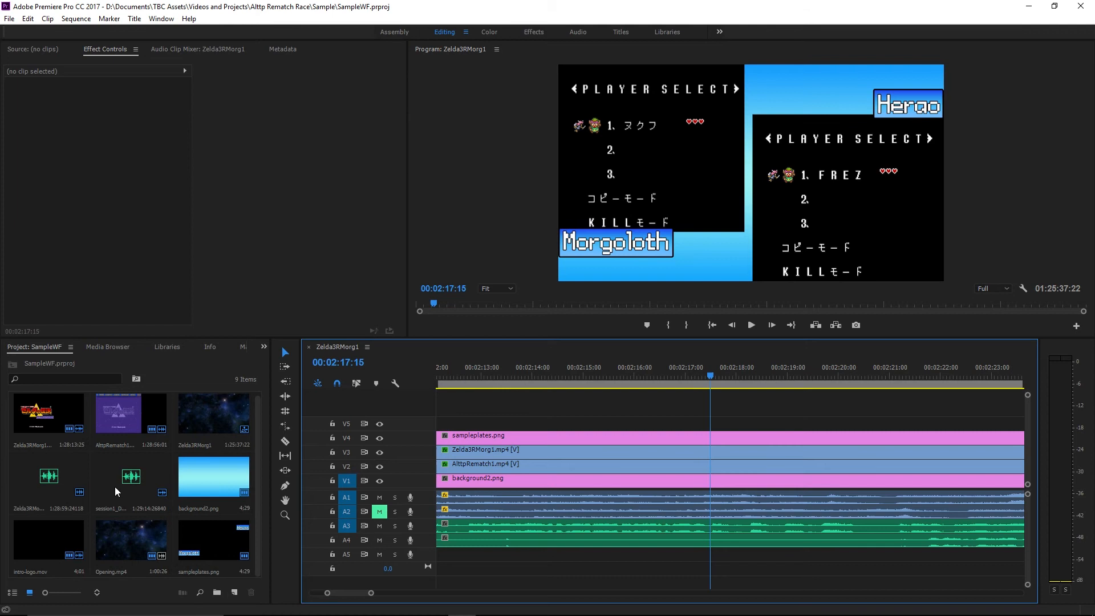
{"action": "right_click", "coordinate": [185, 380]}
{"action": "left_click", "coordinate": [212, 463]}
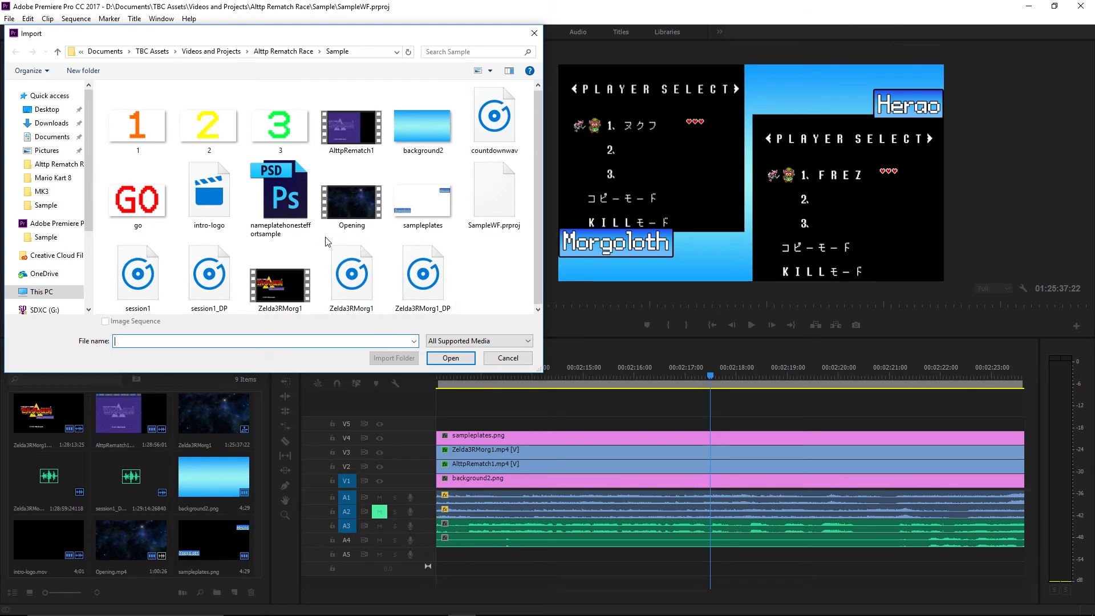
{"action": "double_click", "coordinate": [493, 117]}
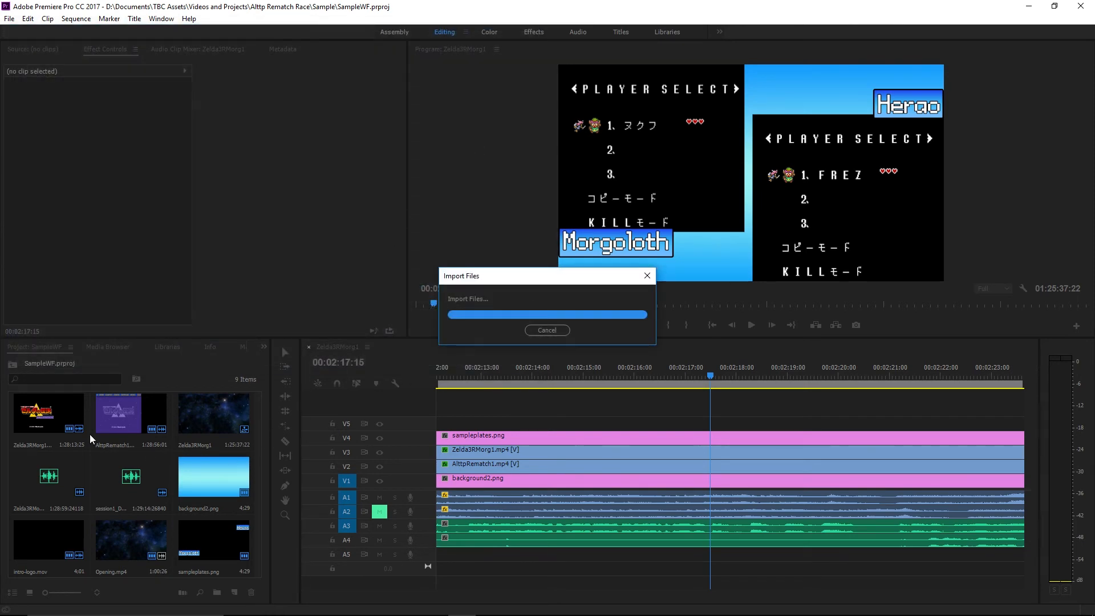
{"action": "left_click_drag", "start_coordinate": [79, 548], "coordinate": [580, 555]}
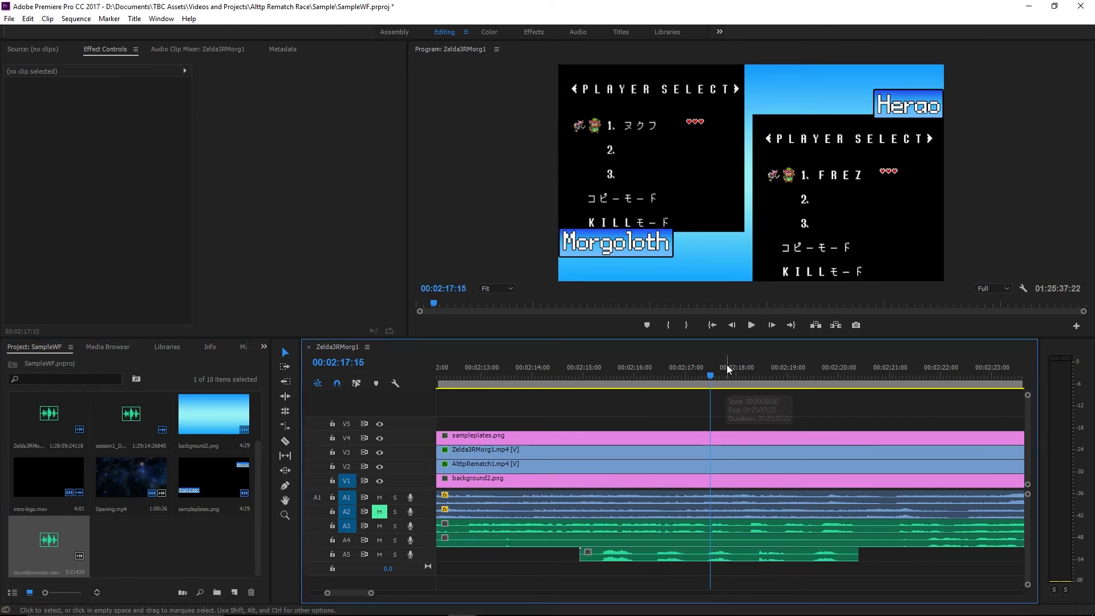
Split the countdownwav clip on A5 at 00:02:17:10 and delete the part before the cut.
{"action": "left_click", "coordinate": [697, 377]}
{"action": "left_click_drag", "start_coordinate": [696, 375], "coordinate": [693, 375]}
{"action": "left_click", "coordinate": [711, 558]}
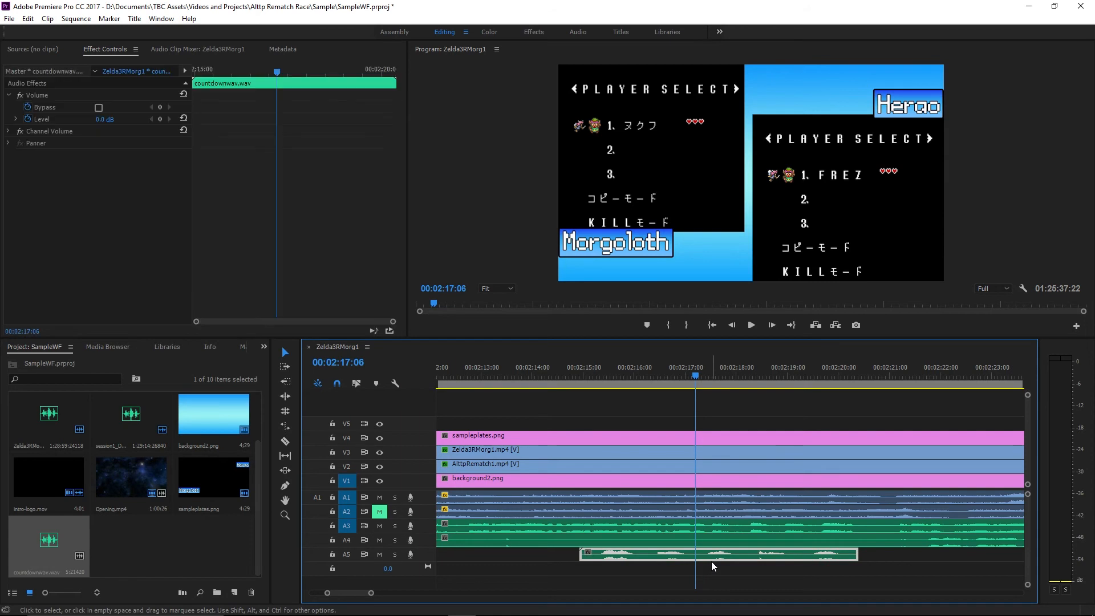
{"action": "key", "text": "Down"}
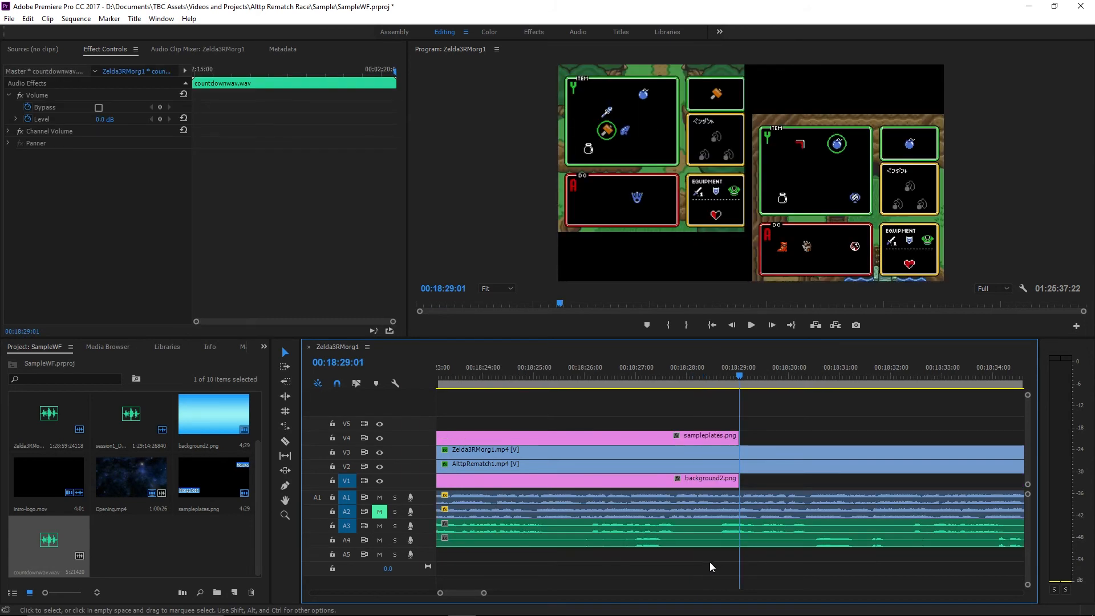
{"action": "scroll", "coordinate": [709, 574], "scroll_direction": "down", "scroll_amount": 3}
{"action": "scroll", "coordinate": [708, 581], "scroll_direction": "down", "scroll_amount": 4}
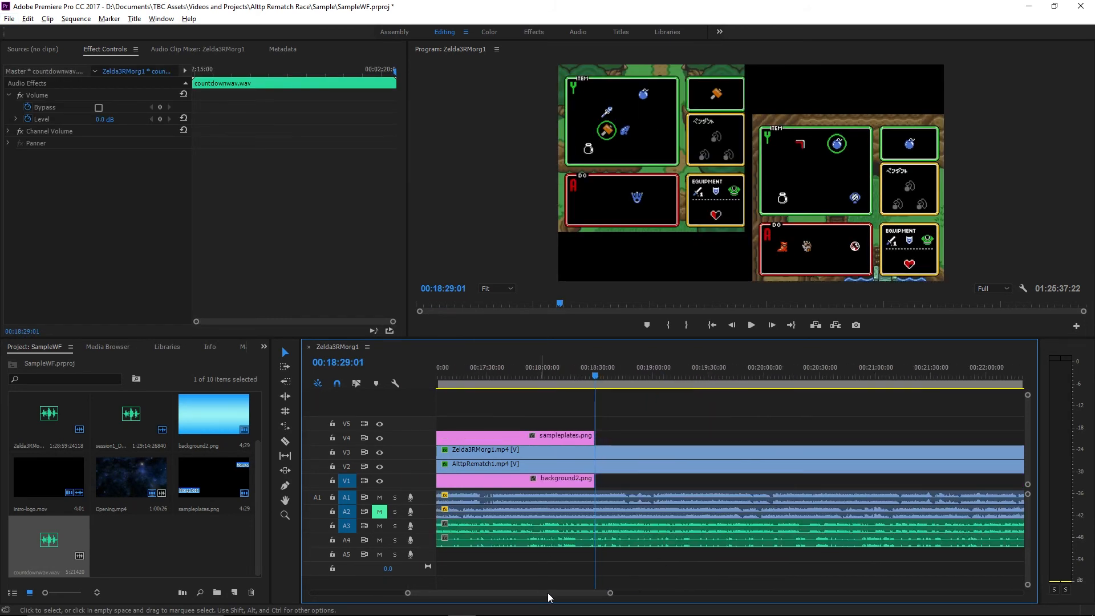
{"action": "left_click_drag", "start_coordinate": [548, 593], "coordinate": [452, 598]}
{"action": "scroll", "coordinate": [697, 508], "scroll_direction": "up", "scroll_amount": 2}
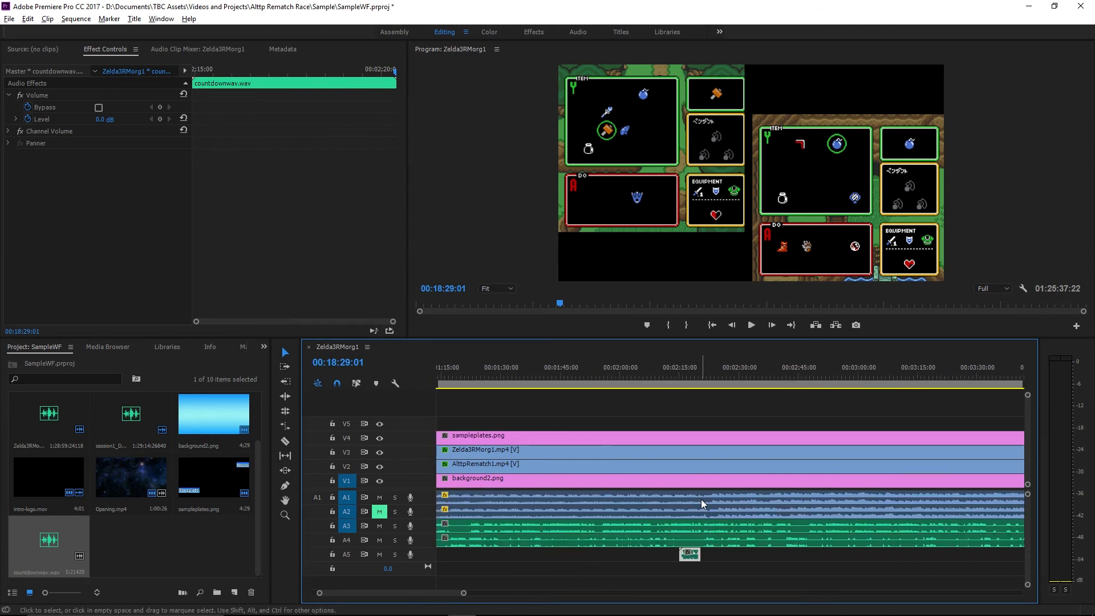
{"action": "scroll", "coordinate": [653, 482], "scroll_direction": "up", "scroll_amount": 6}
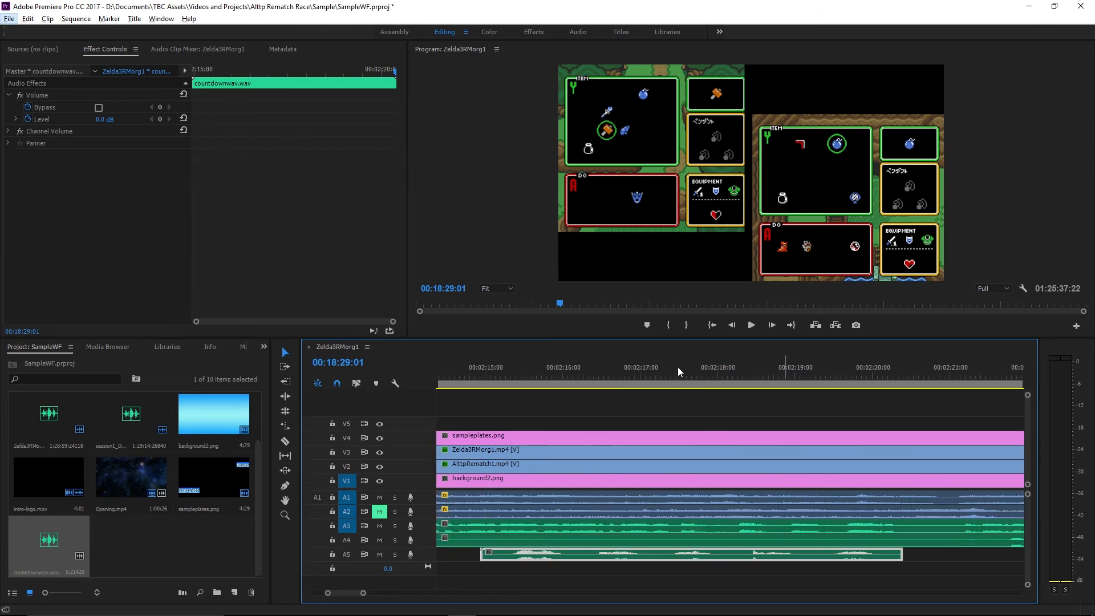
{"action": "left_click_drag", "start_coordinate": [676, 367], "coordinate": [666, 369]}
{"action": "key", "text": "ctrl+k"}
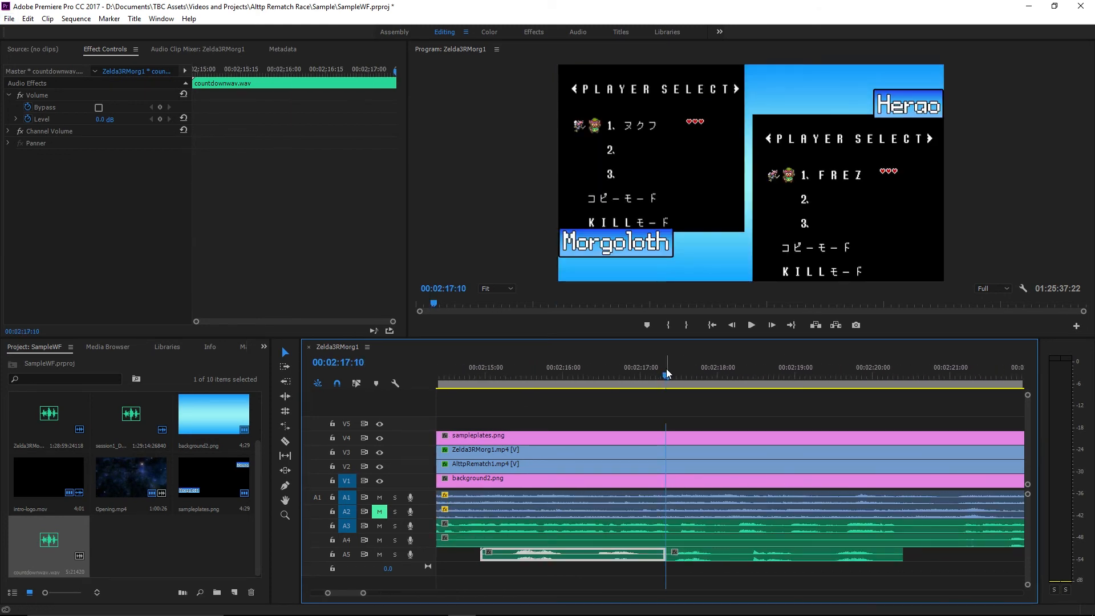
{"action": "key", "text": "Delete"}
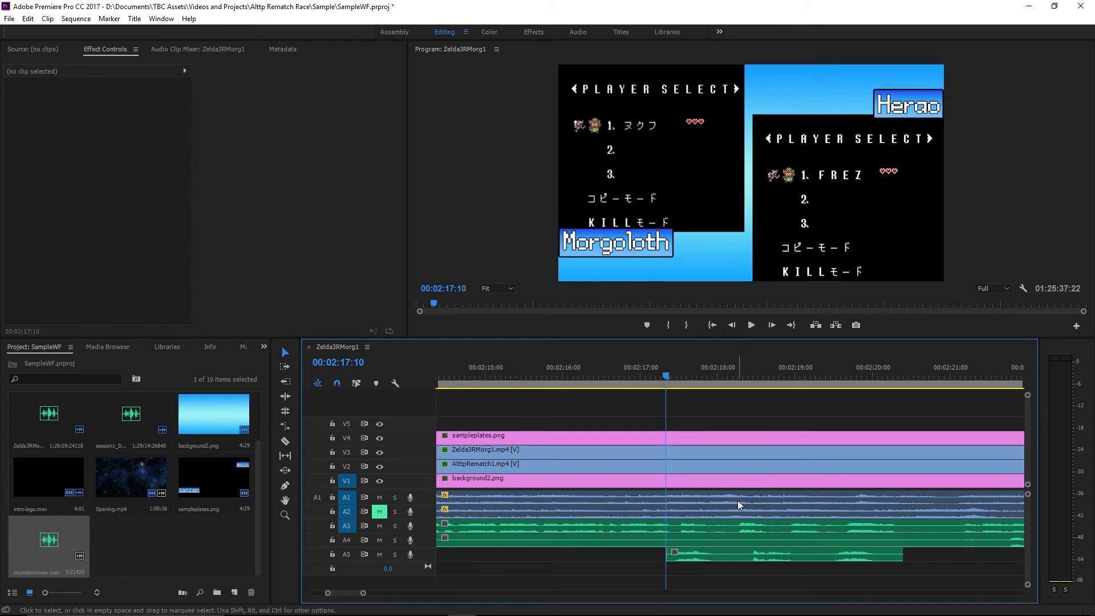
Play the remaining countdown audio and shift its A5 clip to start at about 00:02:17:13.
{"action": "left_click", "coordinate": [751, 320]}
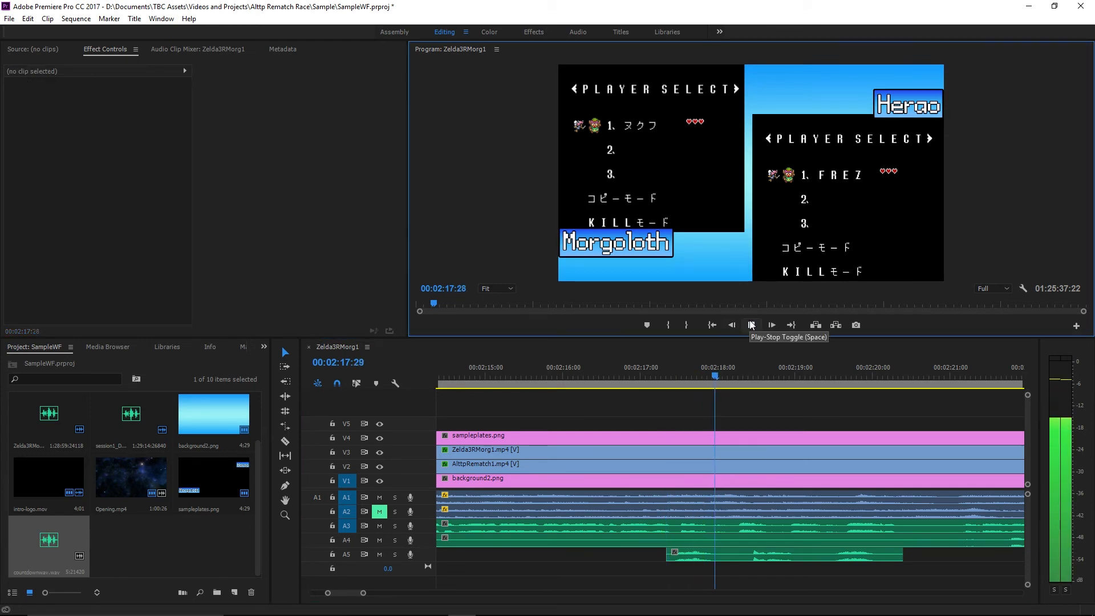
{"action": "left_click", "coordinate": [751, 320]}
{"action": "left_click", "coordinate": [705, 558]}
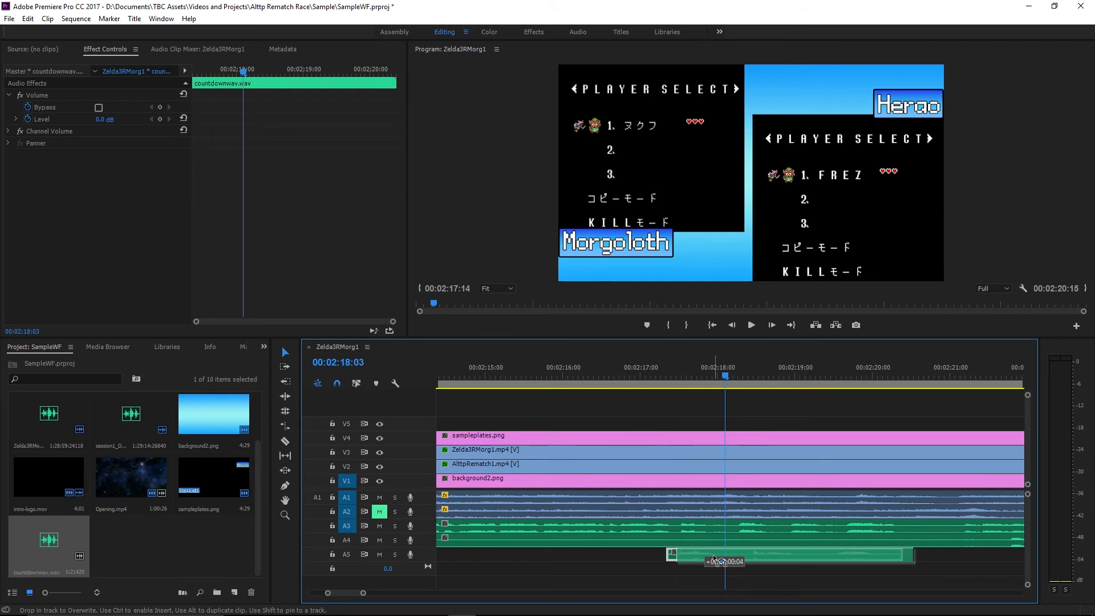
{"action": "scroll", "coordinate": [684, 504], "scroll_direction": "up", "scroll_amount": 2}
{"action": "scroll", "coordinate": [686, 504], "scroll_direction": "up", "scroll_amount": 2}
{"action": "left_click_drag", "start_coordinate": [584, 376], "coordinate": [606, 375]}
{"action": "left_click_drag", "start_coordinate": [680, 553], "coordinate": [666, 553]}
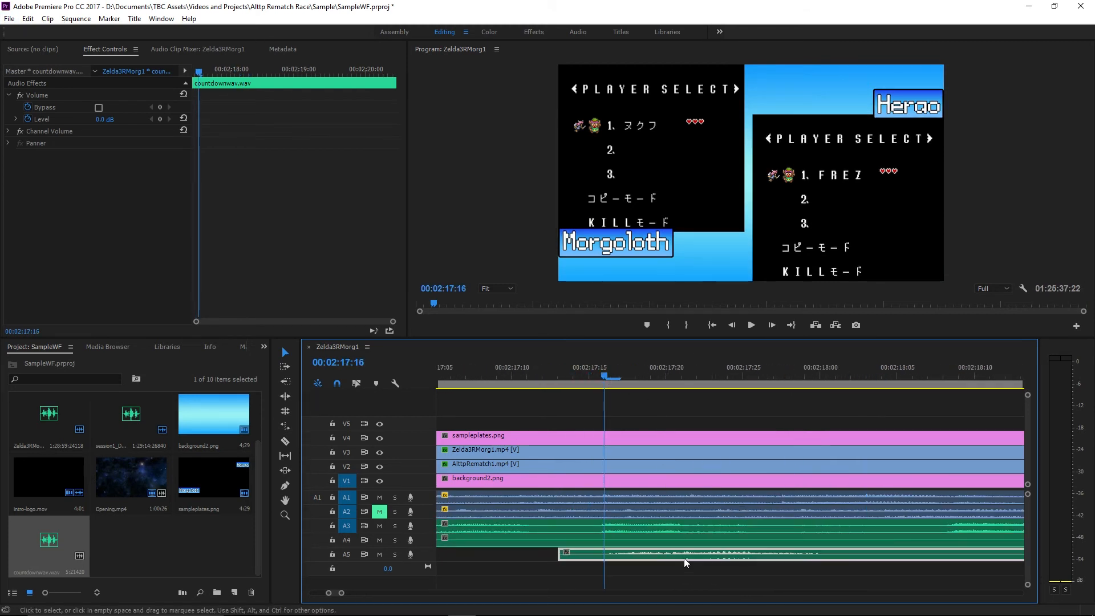
Split the countdown audio at 00:02:18:01 and move the part after the cut to start at about 00:02:18:07.
{"action": "left_click_drag", "start_coordinate": [832, 371], "coordinate": [829, 368]}
{"action": "key", "text": "ctrl+k"}
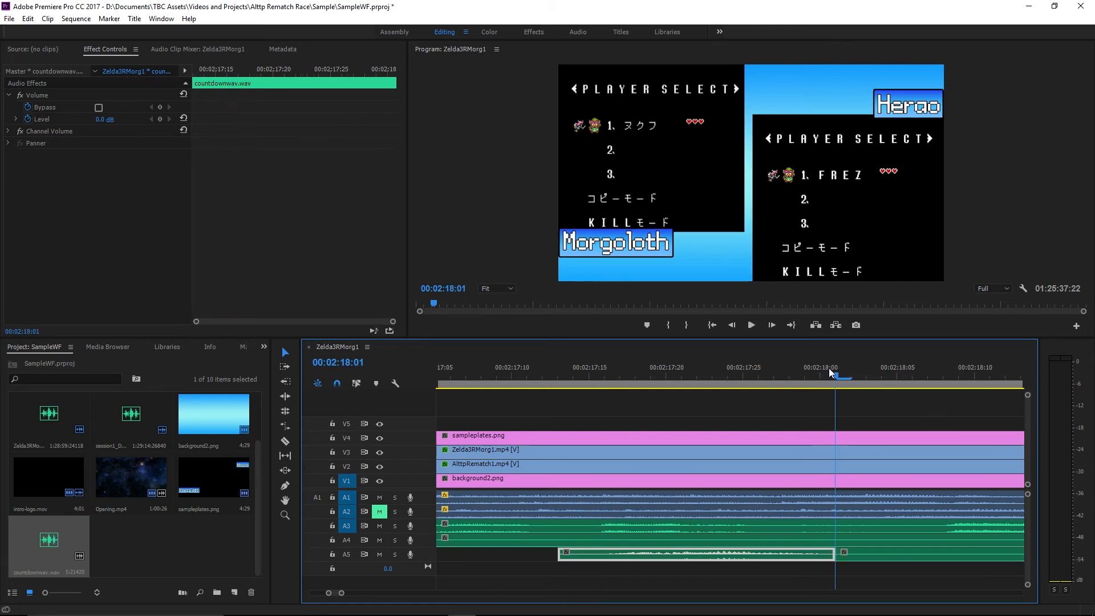
{"action": "scroll", "coordinate": [755, 542], "scroll_direction": "down", "scroll_amount": 4}
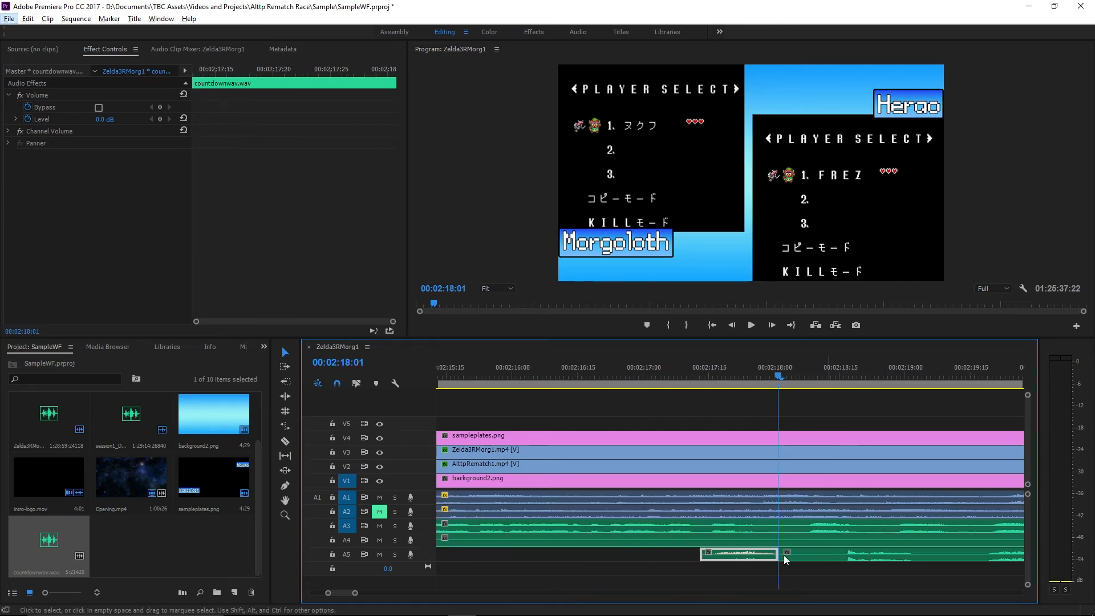
{"action": "left_click_drag", "start_coordinate": [785, 556], "coordinate": [838, 556]}
{"action": "scroll", "coordinate": [829, 511], "scroll_direction": "up", "scroll_amount": 4}
{"action": "left_click", "coordinate": [743, 365]}
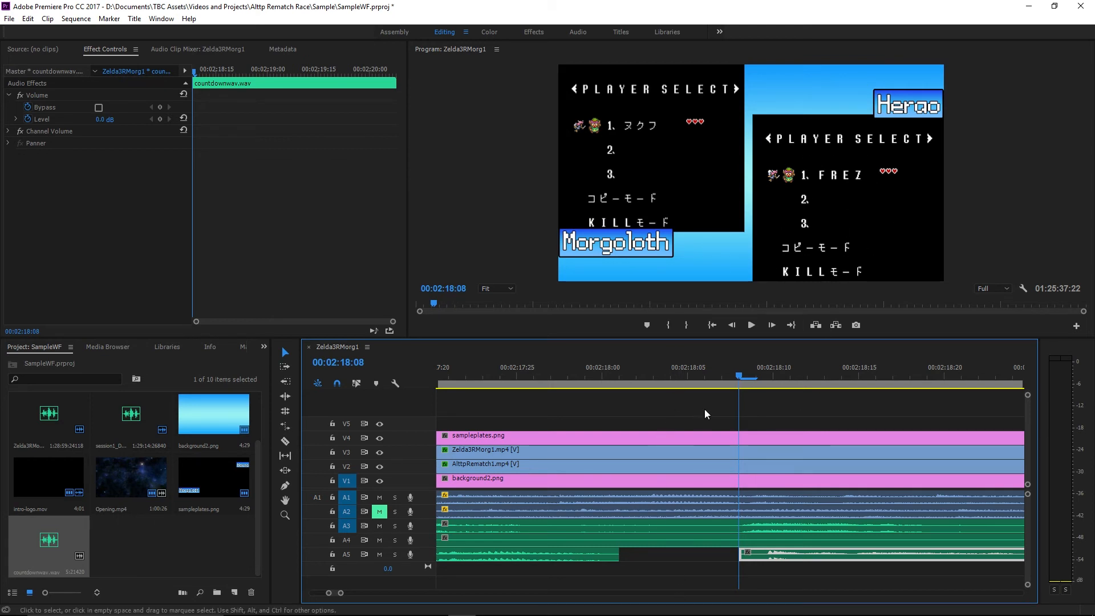
{"action": "left_click_drag", "start_coordinate": [785, 559], "coordinate": [768, 558]}
Split the second countdown audio part at 00:02:18:29, move the remainder to about 00:02:18:28, and play the countdown from 00:02:17:08.
{"action": "scroll", "coordinate": [875, 561], "scroll_direction": "down", "scroll_amount": 3}
{"action": "scroll", "coordinate": [898, 567], "scroll_direction": "down", "scroll_amount": 3}
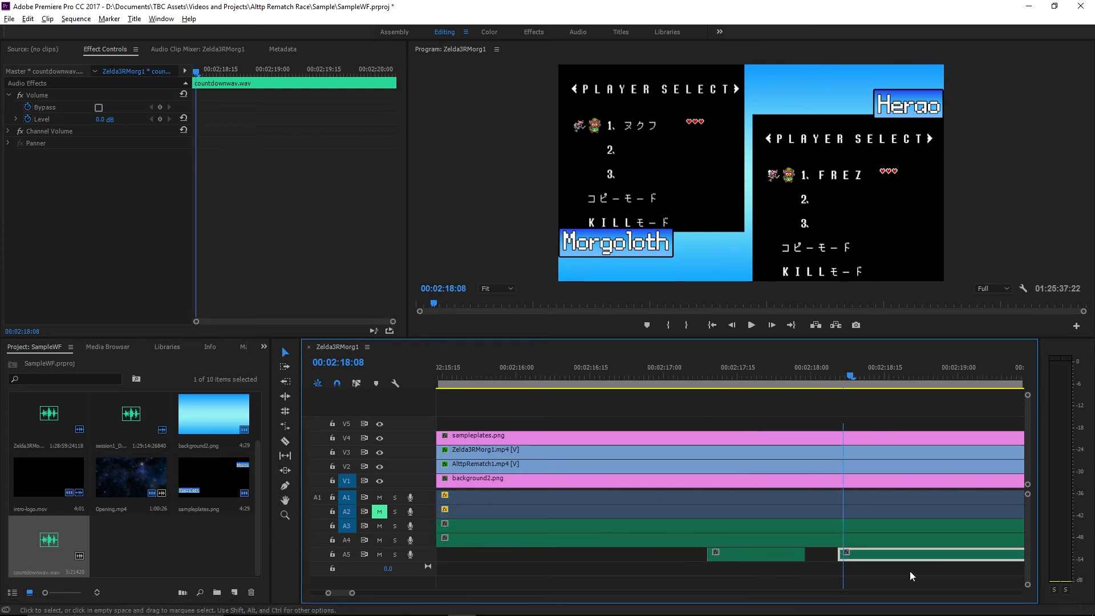
{"action": "scroll", "coordinate": [959, 557], "scroll_direction": "down", "scroll_amount": 4}
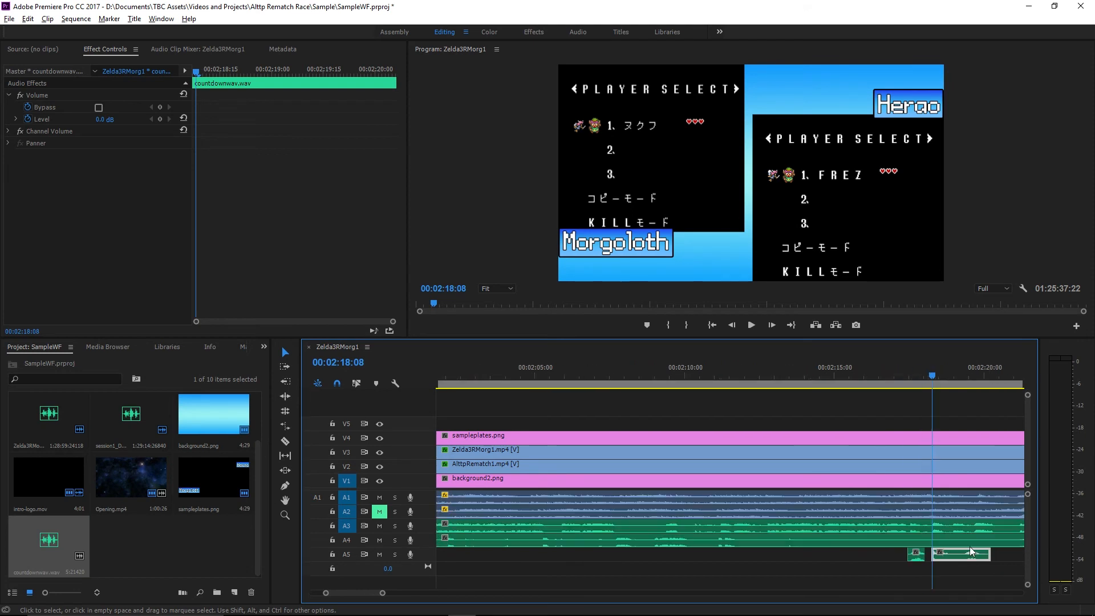
{"action": "left_click_drag", "start_coordinate": [943, 368], "coordinate": [947, 368]}
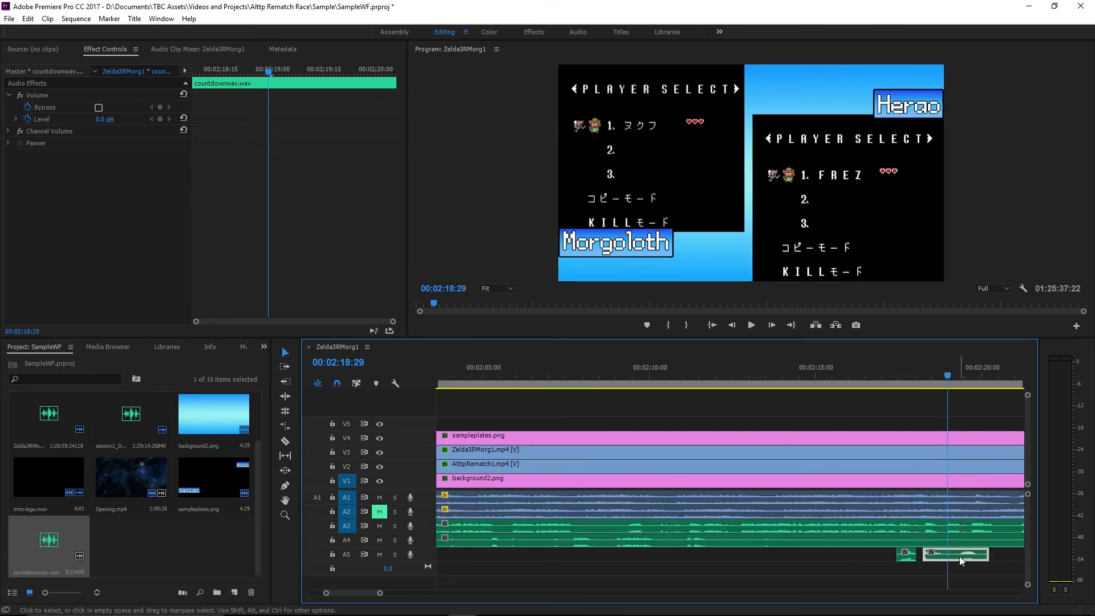
{"action": "key", "text": "ctrl+k"}
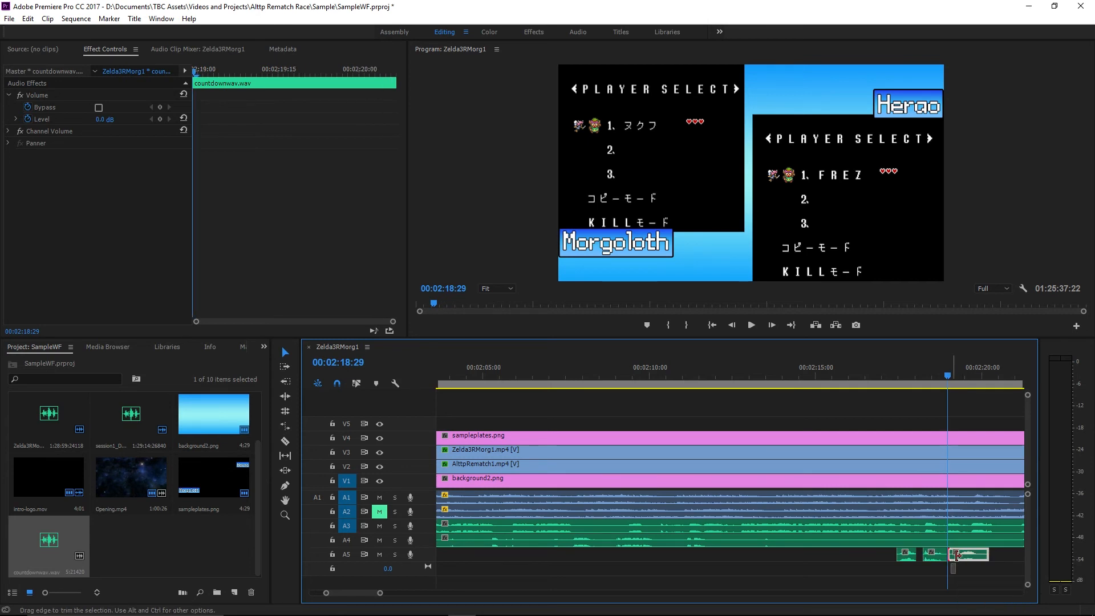
{"action": "scroll", "coordinate": [972, 551], "scroll_direction": "up", "scroll_amount": 8}
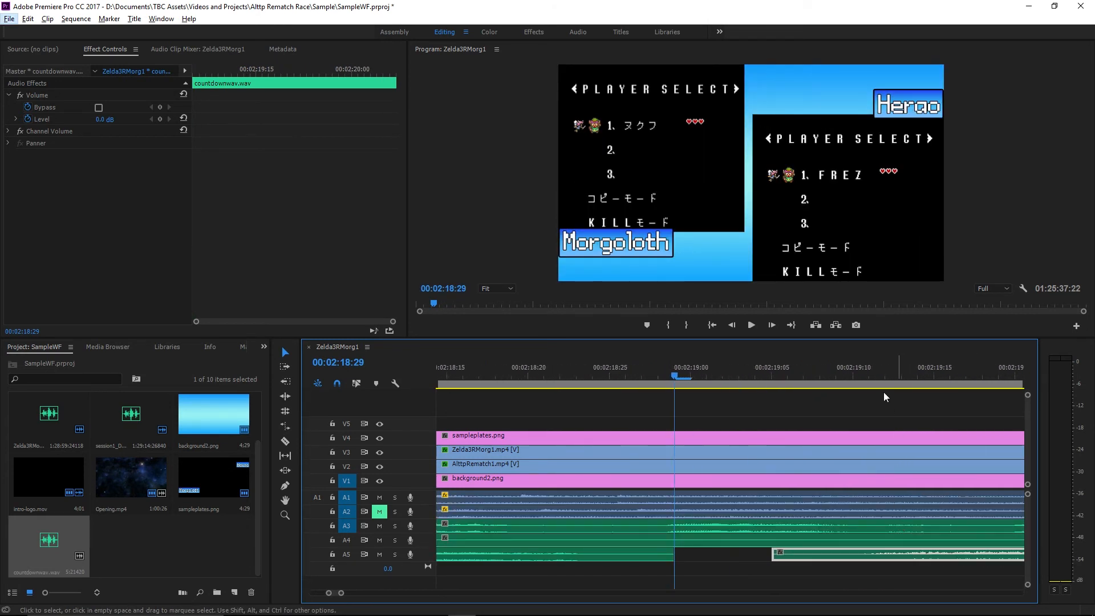
{"action": "left_click_drag", "start_coordinate": [867, 371], "coordinate": [859, 372]}
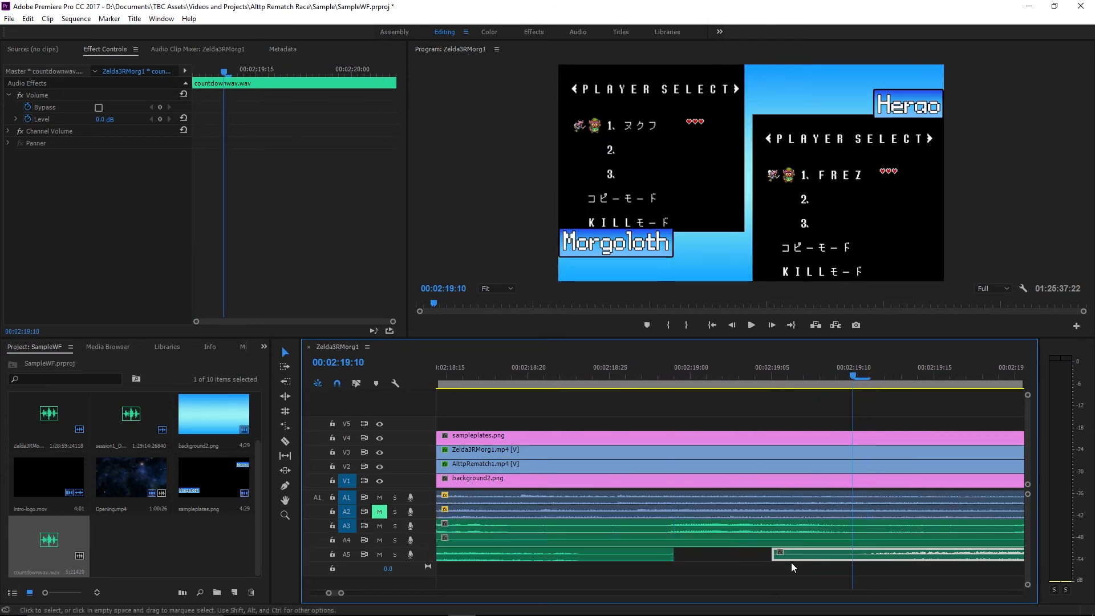
{"action": "left_click_drag", "start_coordinate": [778, 559], "coordinate": [702, 561]}
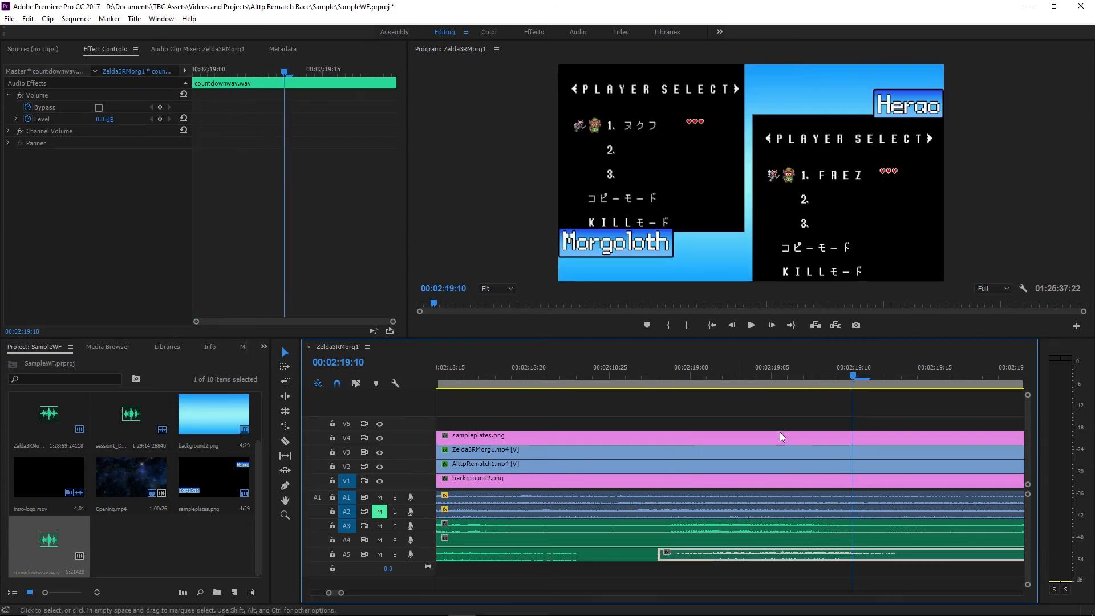
{"action": "scroll", "coordinate": [780, 524], "scroll_direction": "down", "scroll_amount": 4}
{"action": "left_click", "coordinate": [559, 388]}
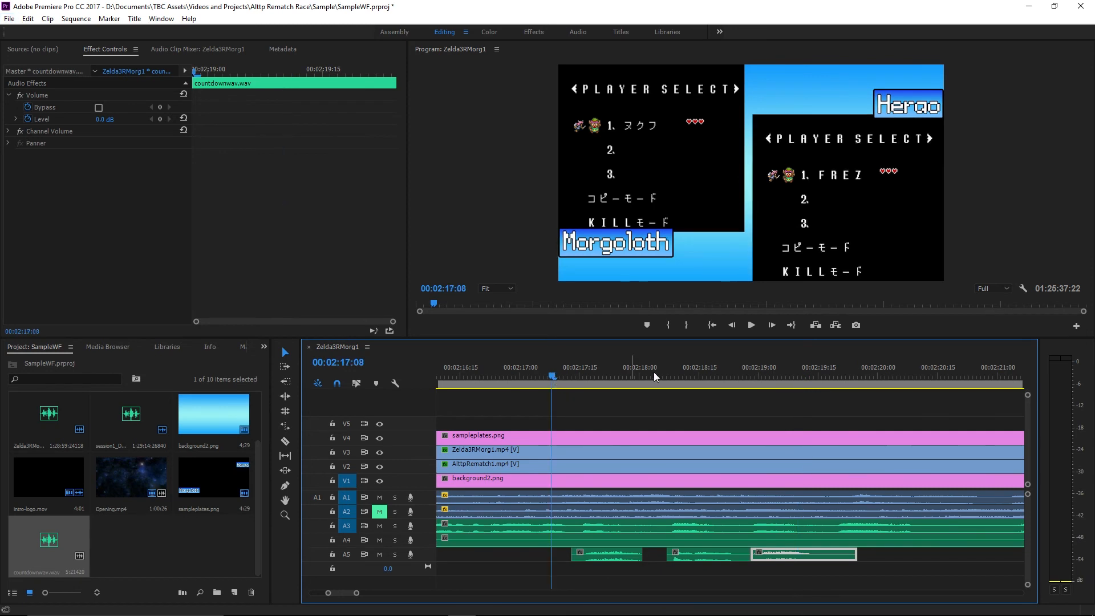
{"action": "left_click", "coordinate": [750, 326]}
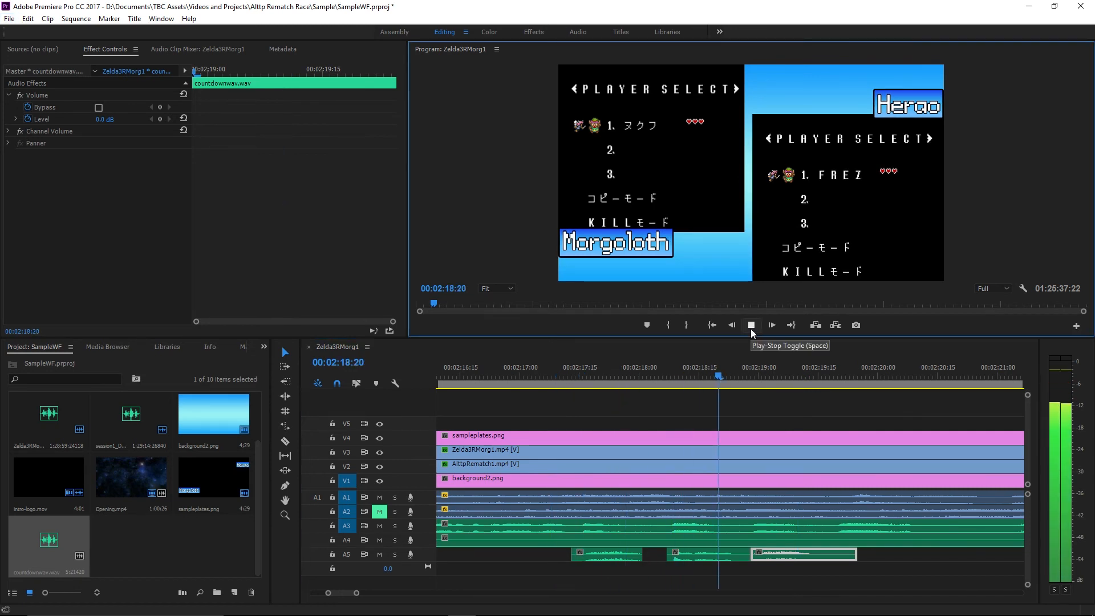
{"action": "left_click", "coordinate": [751, 329]}
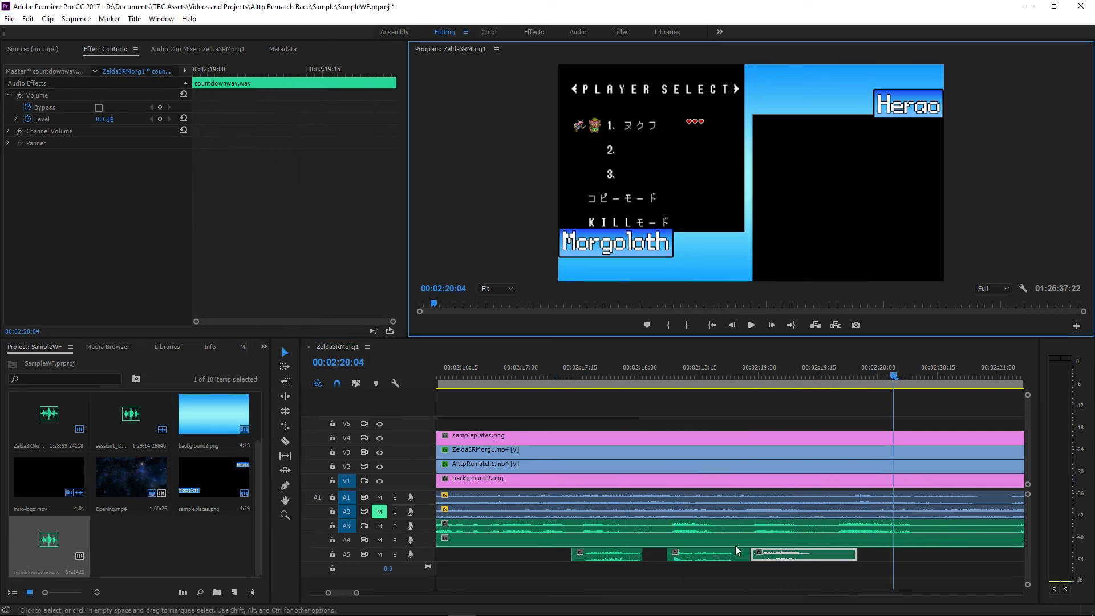
Split session1_DP.wav on A3 at 00:02:17:13, shift its later part to about 00:02:19:17, and play the result enlarged from 00:02:17:06.
{"action": "left_click", "coordinate": [569, 375]}
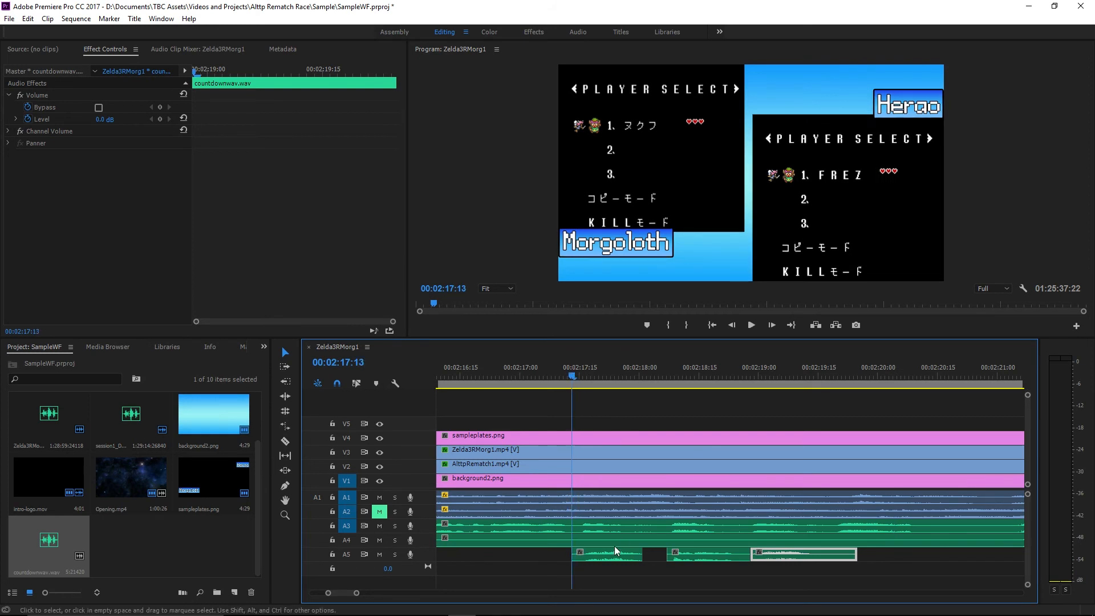
{"action": "left_click", "coordinate": [593, 523]}
{"action": "key", "text": "ctrl+k"}
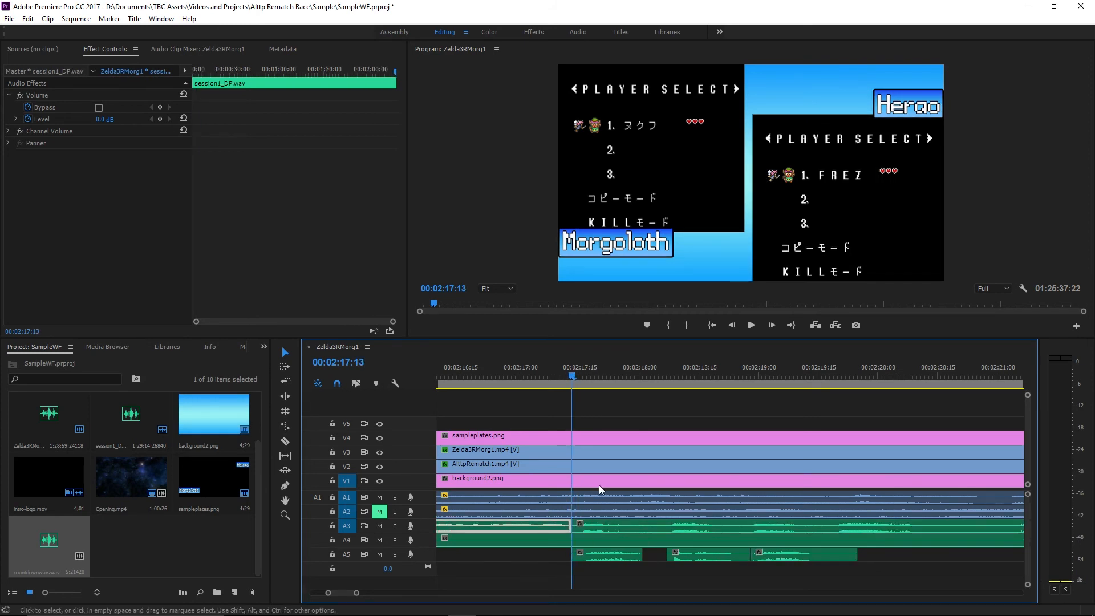
{"action": "left_click_drag", "start_coordinate": [581, 526], "coordinate": [835, 523]}
{"action": "left_click", "coordinate": [545, 377]}
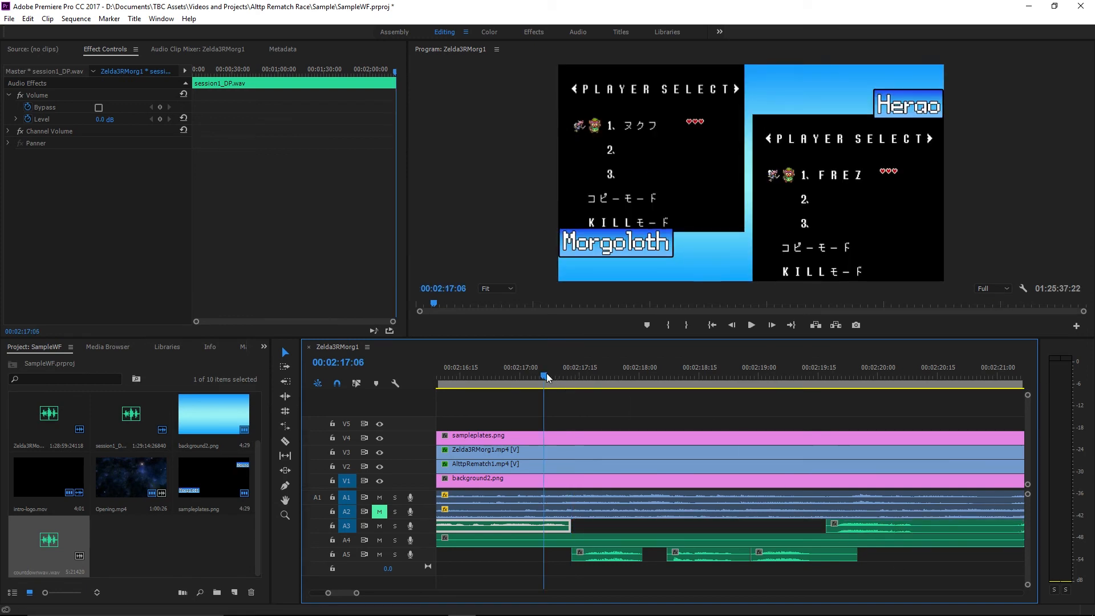
{"action": "left_click", "coordinate": [750, 325]}
{"action": "key", "text": "grave"}
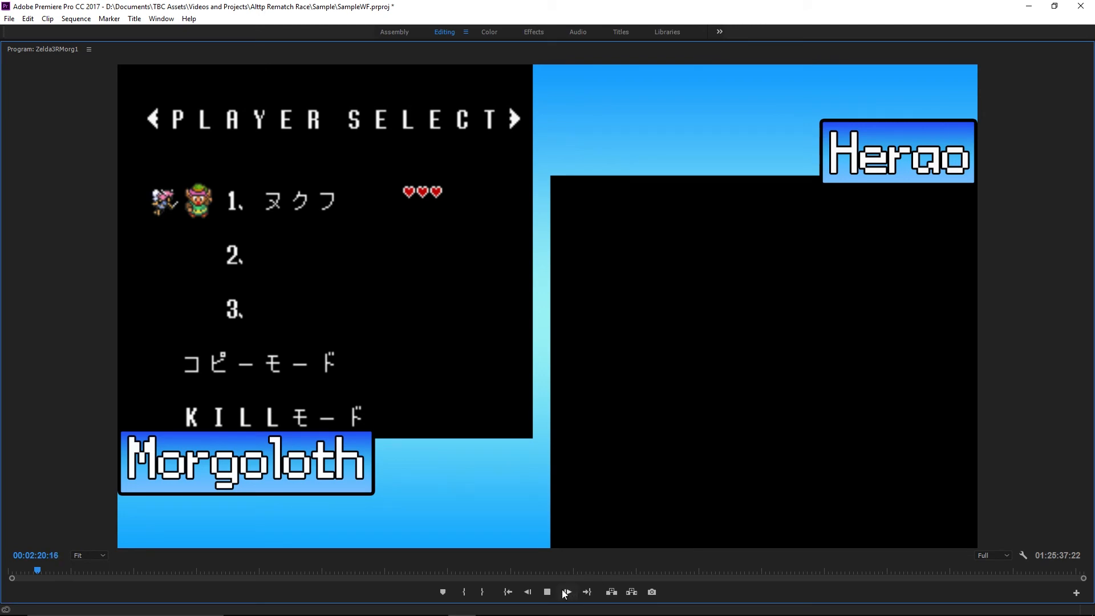
{"action": "key", "text": "grave"}
Import the countdown images 1, 2, 3 and go from the Sample folder into the project.
{"action": "right_click", "coordinate": [122, 447]}
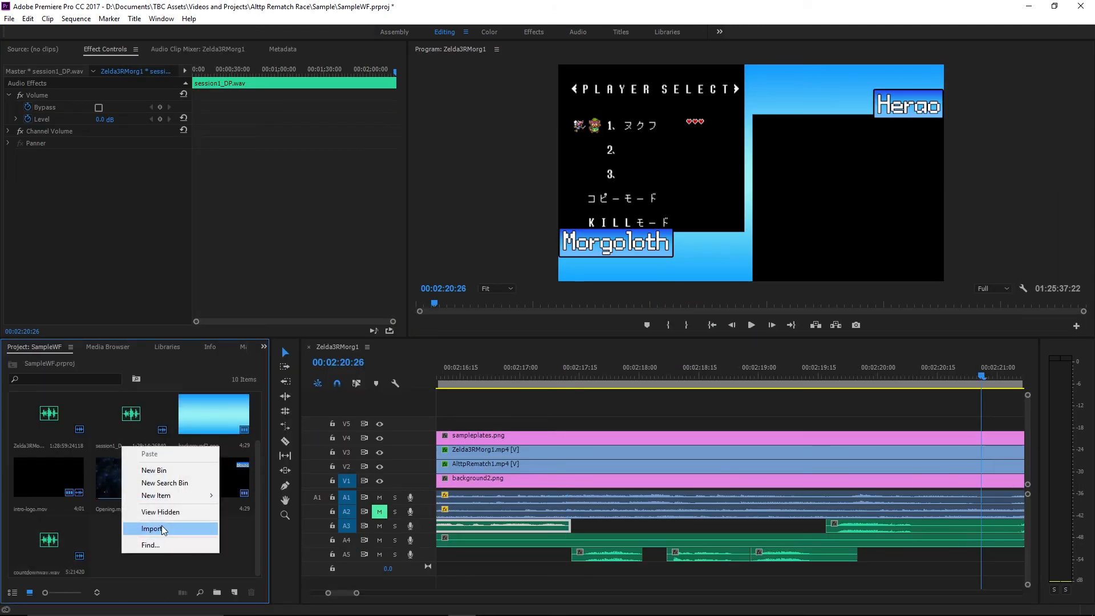
{"action": "left_click", "coordinate": [164, 529]}
{"action": "left_click", "coordinate": [276, 134]}
{"action": "left_click", "coordinate": [228, 131], "text": "ctrl"}
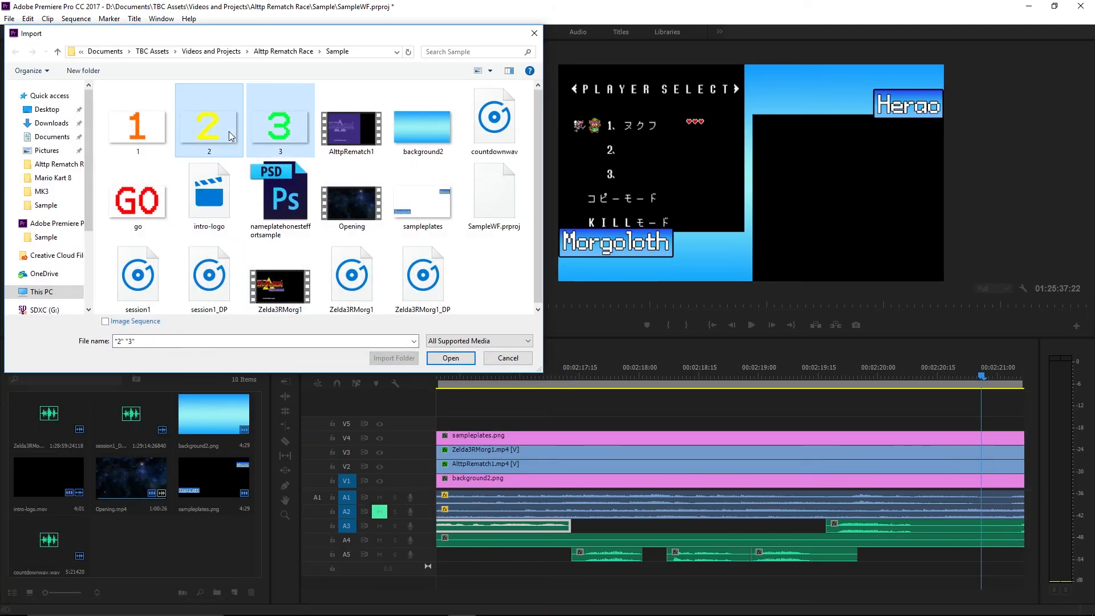
{"action": "left_click", "coordinate": [159, 134], "text": "ctrl"}
{"action": "left_click", "coordinate": [140, 199], "text": "ctrl"}
{"action": "left_click", "coordinate": [451, 358]}
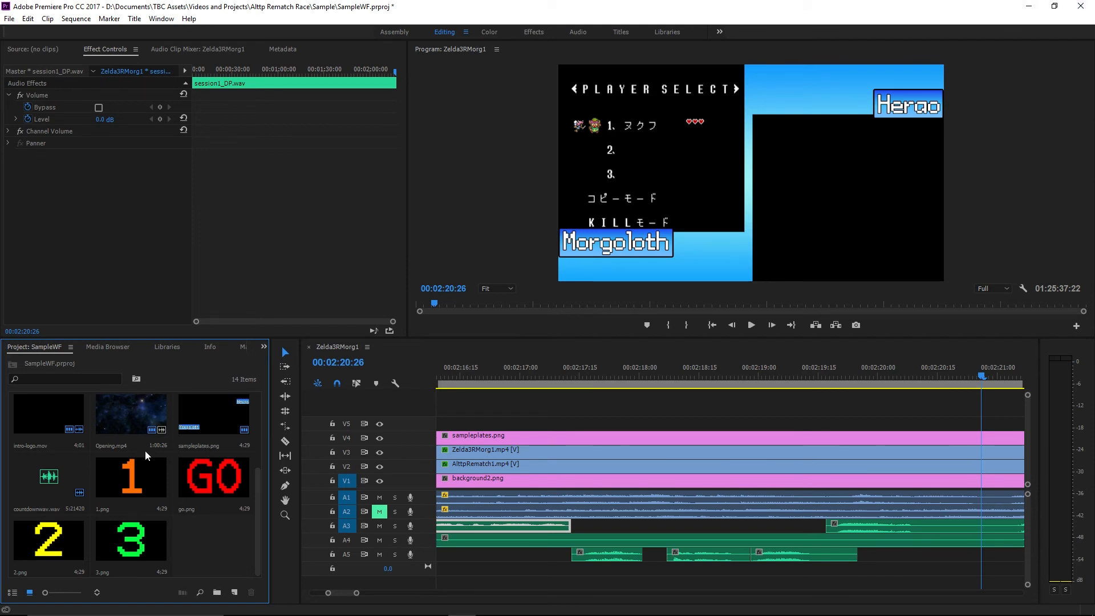
Place 3.png on V5 at 00:02:17:13 and trim its end to match the first countdown audio part.
{"action": "left_click_drag", "start_coordinate": [116, 554], "coordinate": [572, 426]}
{"action": "key", "text": "minus"}
{"action": "left_click_drag", "start_coordinate": [747, 425], "coordinate": [592, 426]}
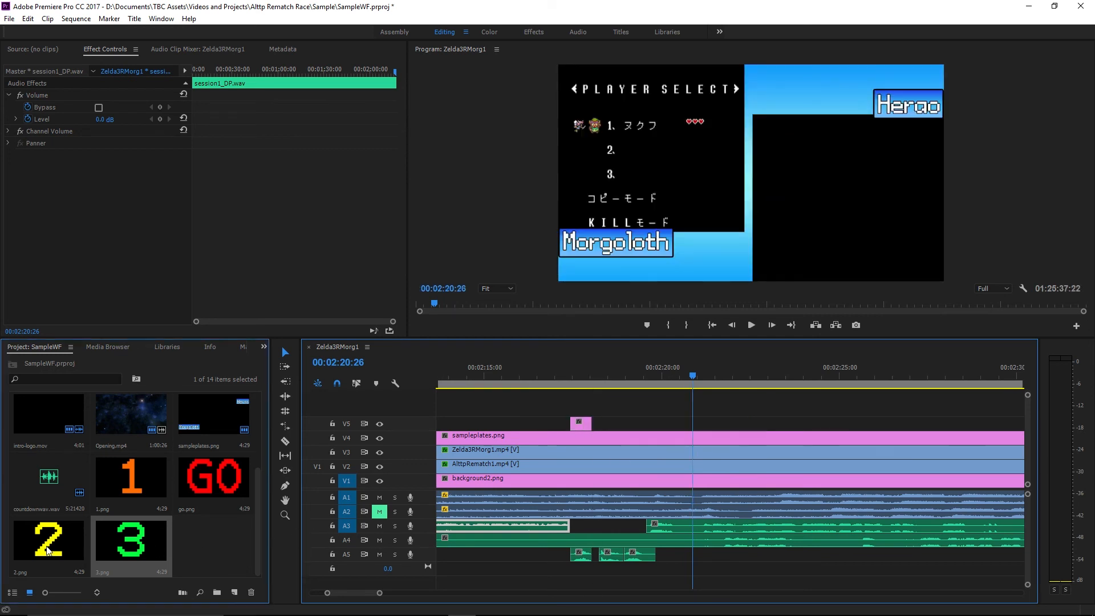
Place 2.png on V6 above the second countdown audio part, matching its length, and shift that audio part to about 00:02:18:03.
{"action": "left_click_drag", "start_coordinate": [48, 550], "coordinate": [622, 409]}
{"action": "scroll", "coordinate": [620, 421], "scroll_direction": "up", "scroll_amount": 3}
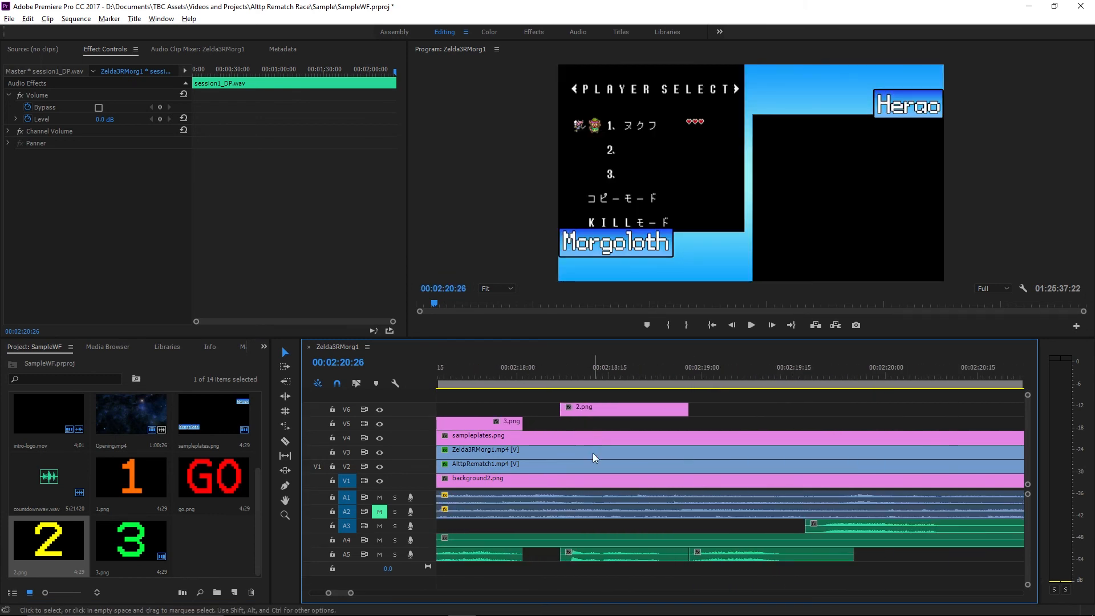
{"action": "left_click_drag", "start_coordinate": [594, 554], "coordinate": [572, 560]}
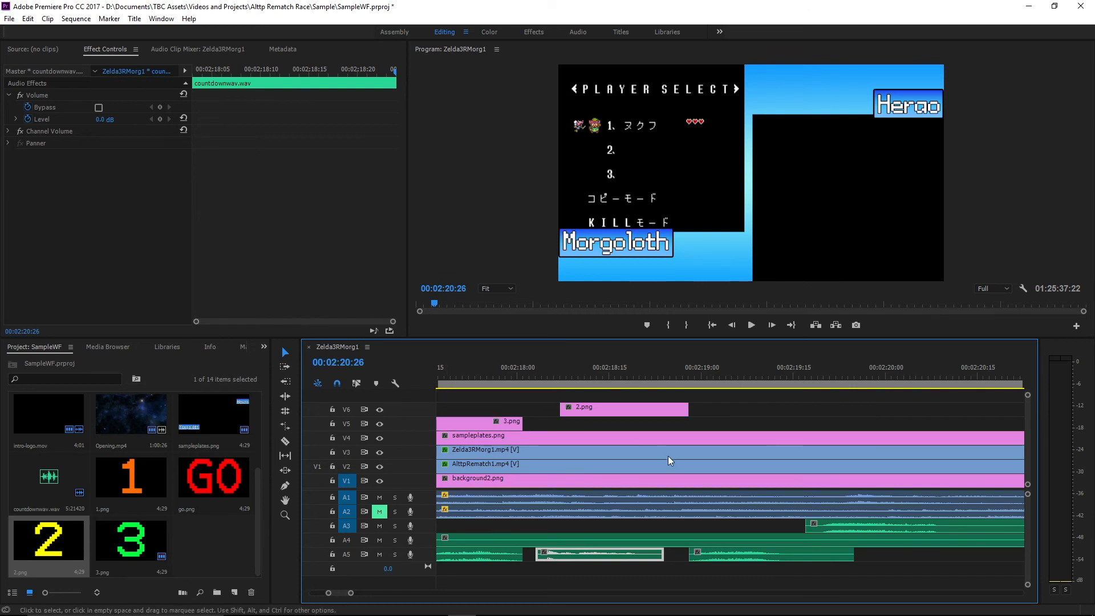
{"action": "left_click_drag", "start_coordinate": [605, 406], "coordinate": [577, 436]}
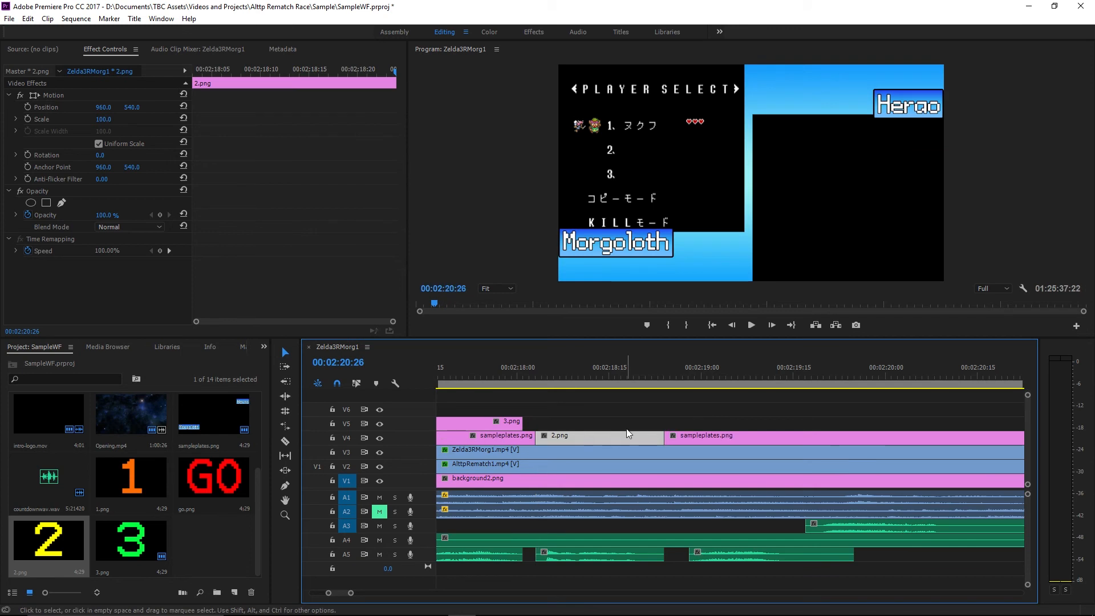
{"action": "left_click", "coordinate": [26, 18]}
{"action": "left_click", "coordinate": [35, 26]}
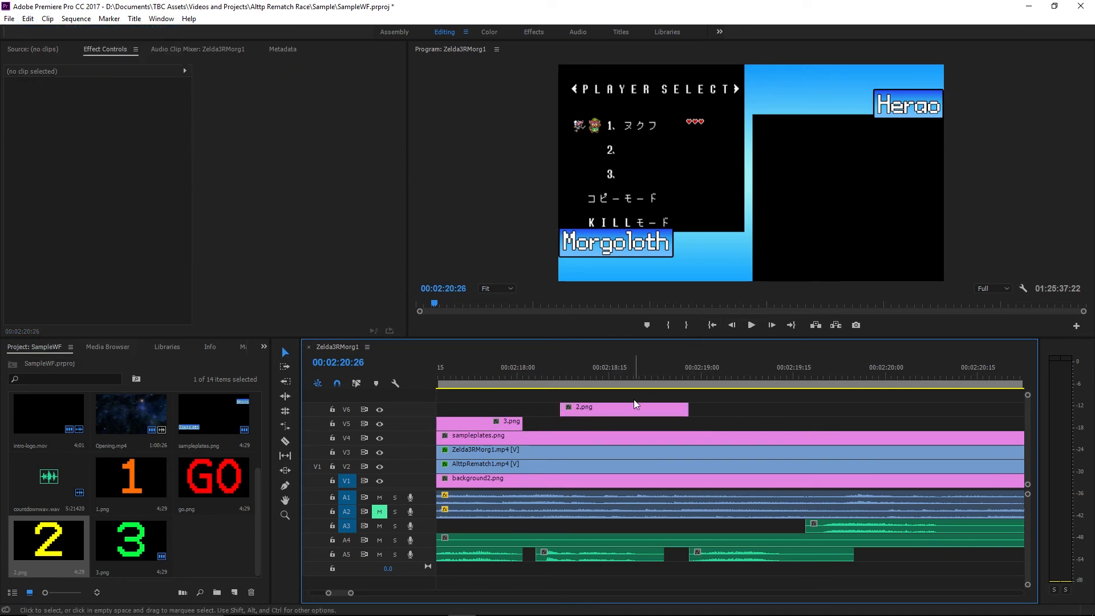
Move 2.png down from V6 to V5 so it lines up with the second countdown audio part.
{"action": "left_click_drag", "start_coordinate": [634, 405], "coordinate": [592, 424]}
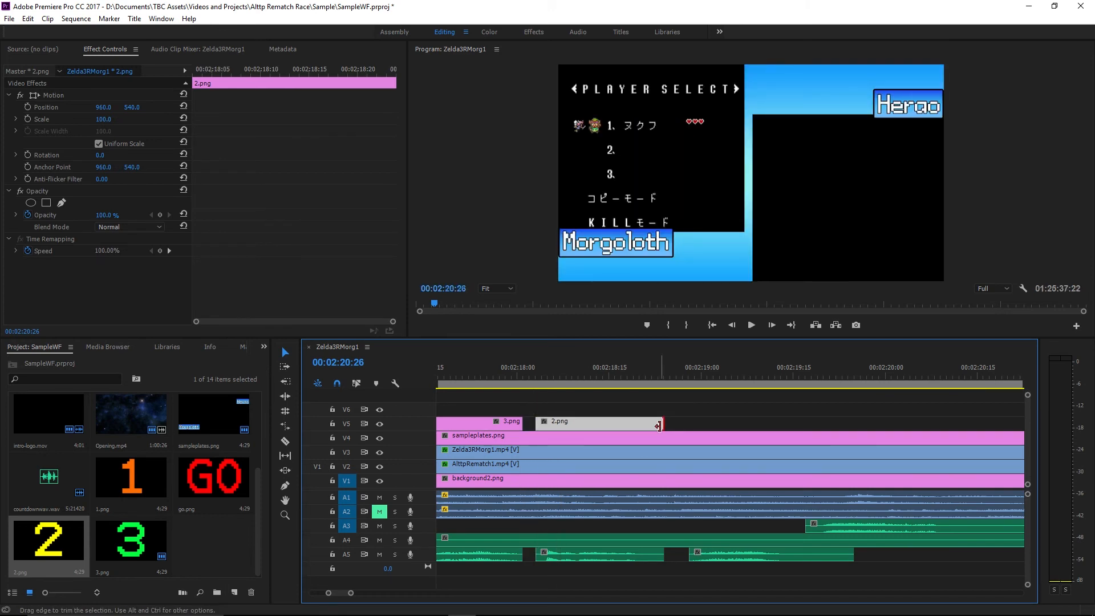
{"action": "left_click_drag", "start_coordinate": [659, 426], "coordinate": [656, 425]}
Place 1.png on V5 above the third countdown audio part and trim its end to where the A3 audio resumes.
{"action": "left_click_drag", "start_coordinate": [139, 496], "coordinate": [690, 428]}
{"action": "key", "text": "minus"}
{"action": "key", "text": "minus"}
{"action": "key", "text": "minus"}
{"action": "key", "text": "minus"}
{"action": "key", "text": "minus"}
{"action": "key", "text": "minus"}
{"action": "key", "text": "minus"}
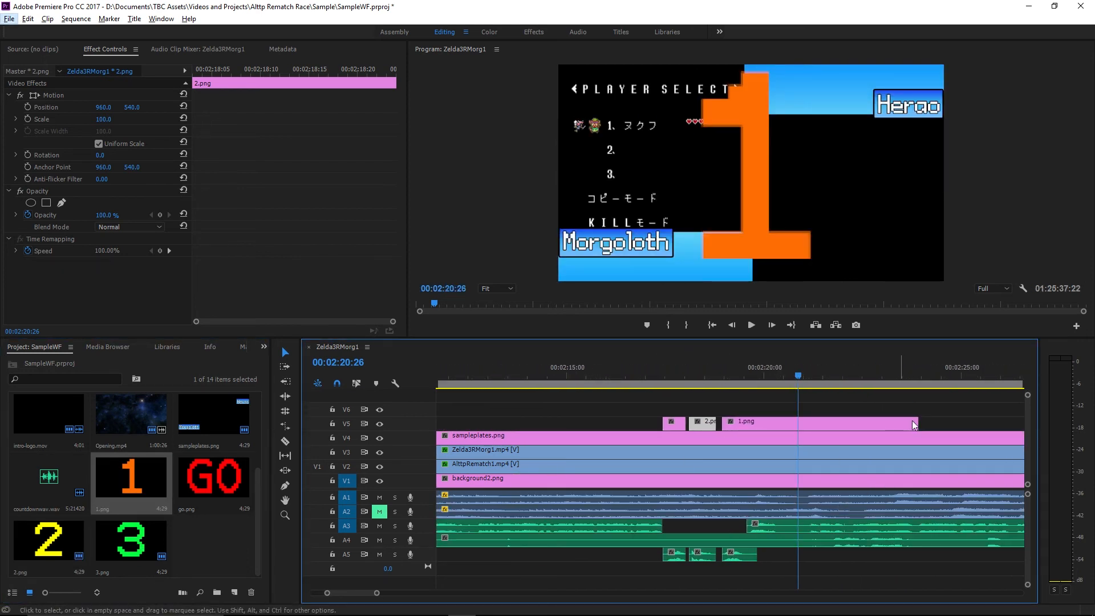
{"action": "left_click_drag", "start_coordinate": [914, 425], "coordinate": [744, 433]}
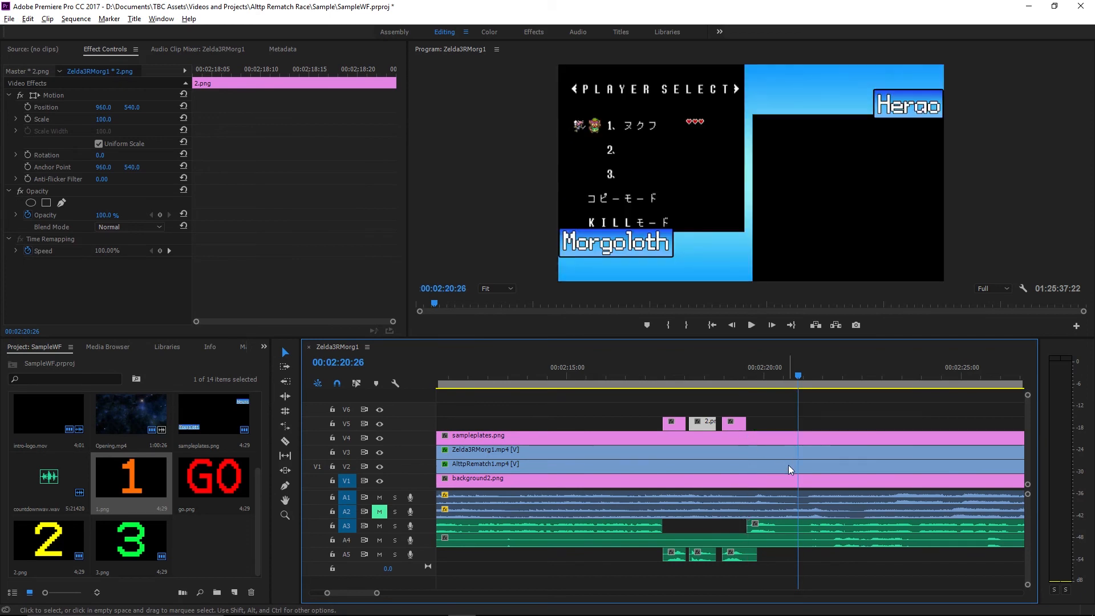
Shorten 1.png on V5 so that it ends at 00:02:19:13.
{"action": "key", "text": "equal"}
{"action": "key", "text": "equal"}
{"action": "key", "text": "equal"}
{"action": "key", "text": "equal"}
{"action": "key", "text": "equal"}
{"action": "key", "text": "equal"}
{"action": "key", "text": "equal"}
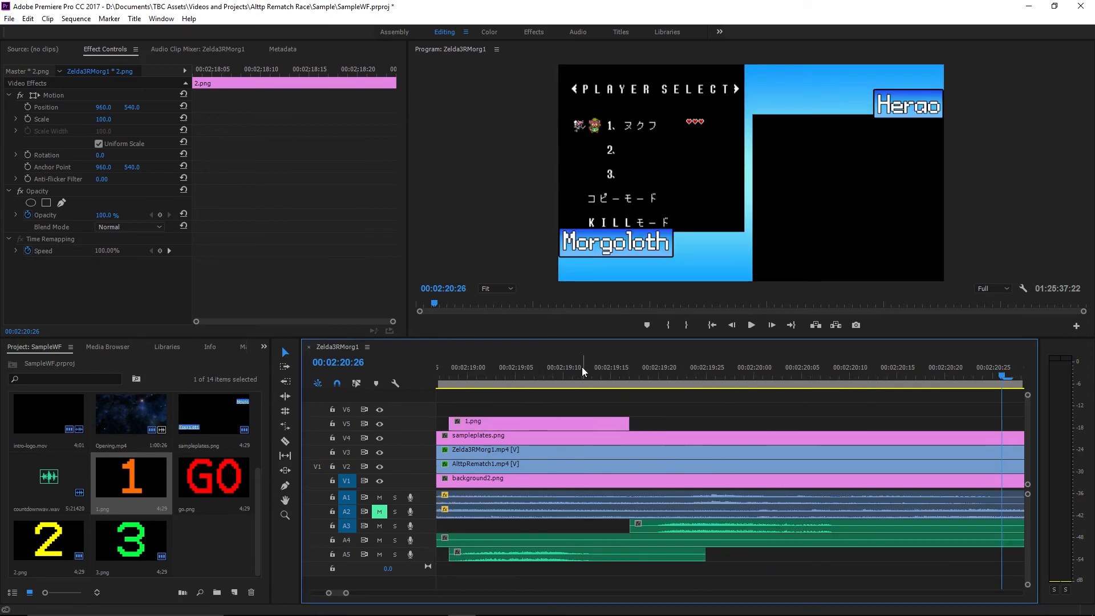
{"action": "left_click", "coordinate": [591, 370]}
{"action": "left_click_drag", "start_coordinate": [627, 424], "coordinate": [587, 425]}
Place go.png on V5 at about 00:02:19:20 and trim its end to 00:02:20:09.
{"action": "left_click", "coordinate": [184, 534]}
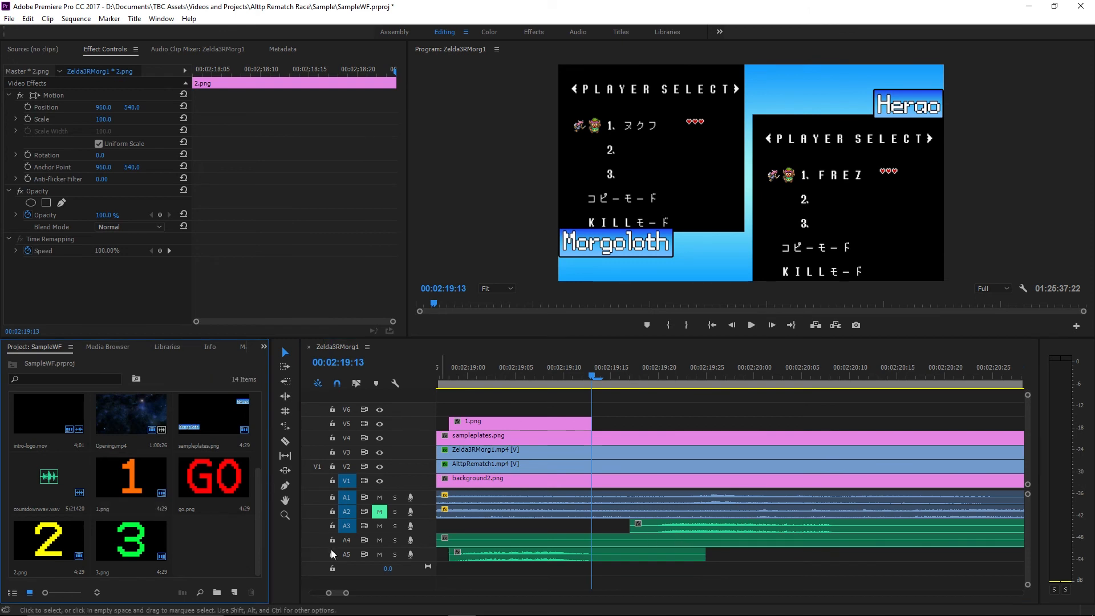
{"action": "left_click", "coordinate": [228, 513]}
{"action": "left_click_drag", "start_coordinate": [214, 485], "coordinate": [649, 427]}
{"action": "left_click", "coordinate": [661, 375]}
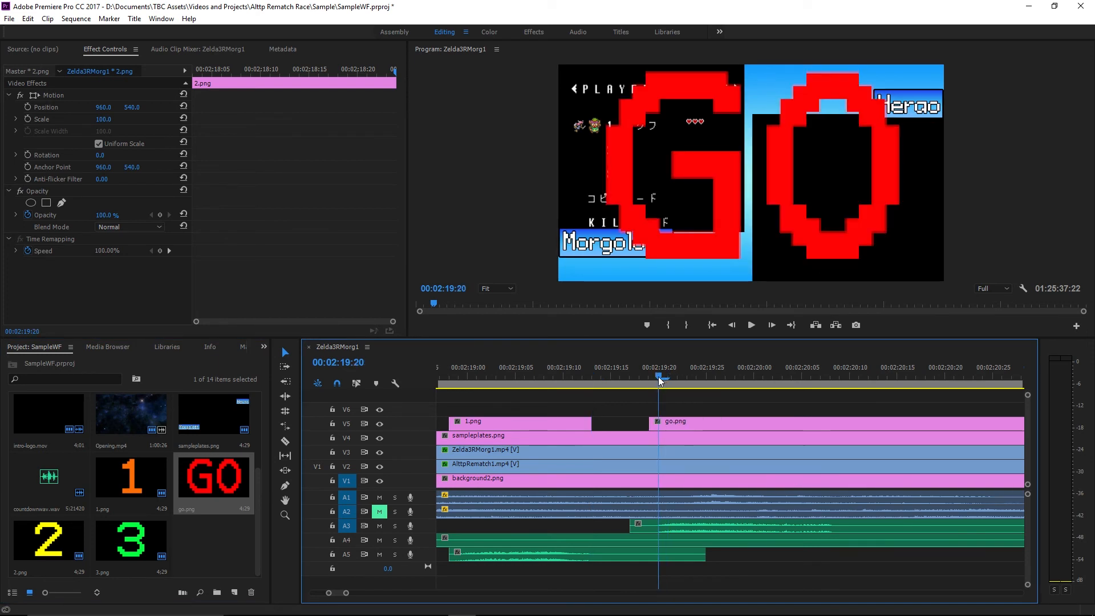
{"action": "left_click_drag", "start_coordinate": [688, 422], "coordinate": [706, 425]}
{"action": "key", "text": "minus"}
{"action": "left_click_drag", "start_coordinate": [824, 372], "coordinate": [818, 369]}
{"action": "key", "text": "minus"}
{"action": "key", "text": "minus"}
{"action": "key", "text": "minus"}
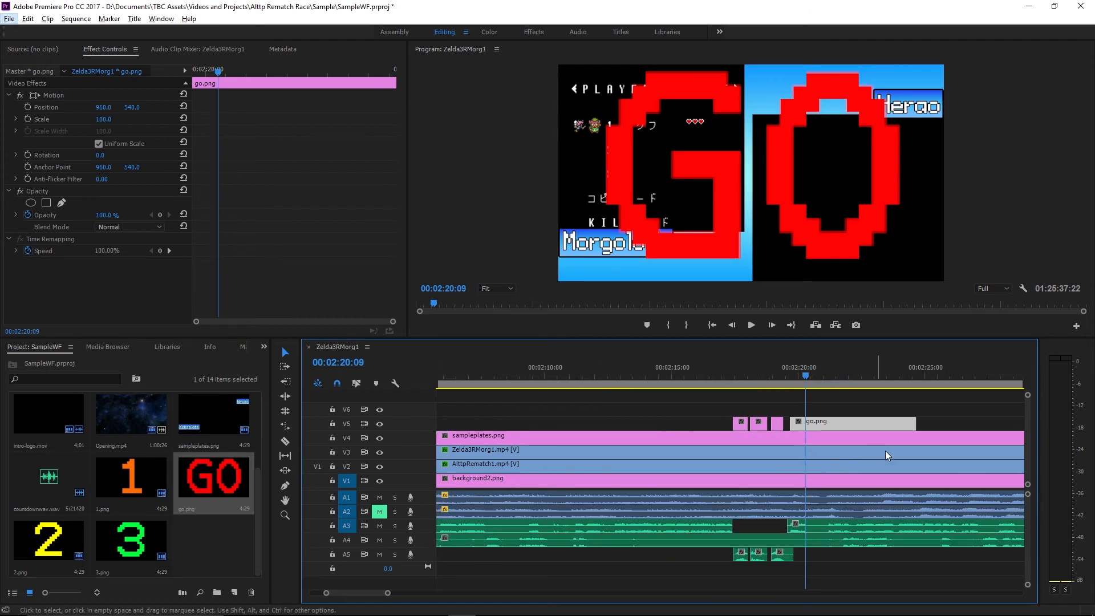
{"action": "left_click_drag", "start_coordinate": [909, 419], "coordinate": [800, 425]}
Play the countdown enlarged from 00:02:15:23 through the GO image, stop playback and restore the panel layout.
{"action": "scroll", "coordinate": [755, 405], "scroll_direction": "up", "scroll_amount": 5}
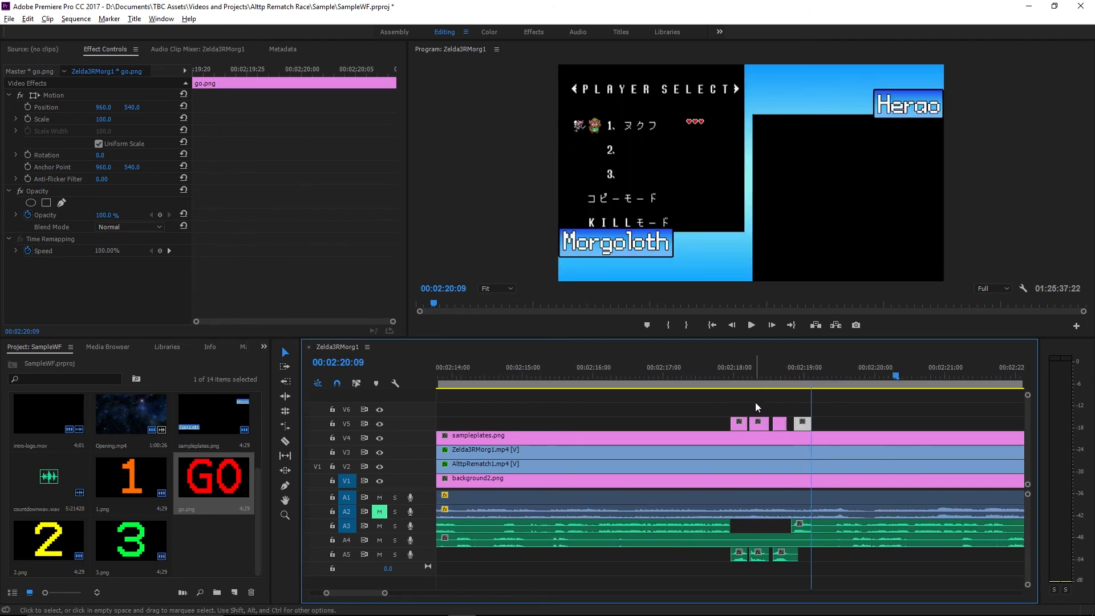
{"action": "left_click", "coordinate": [574, 370]}
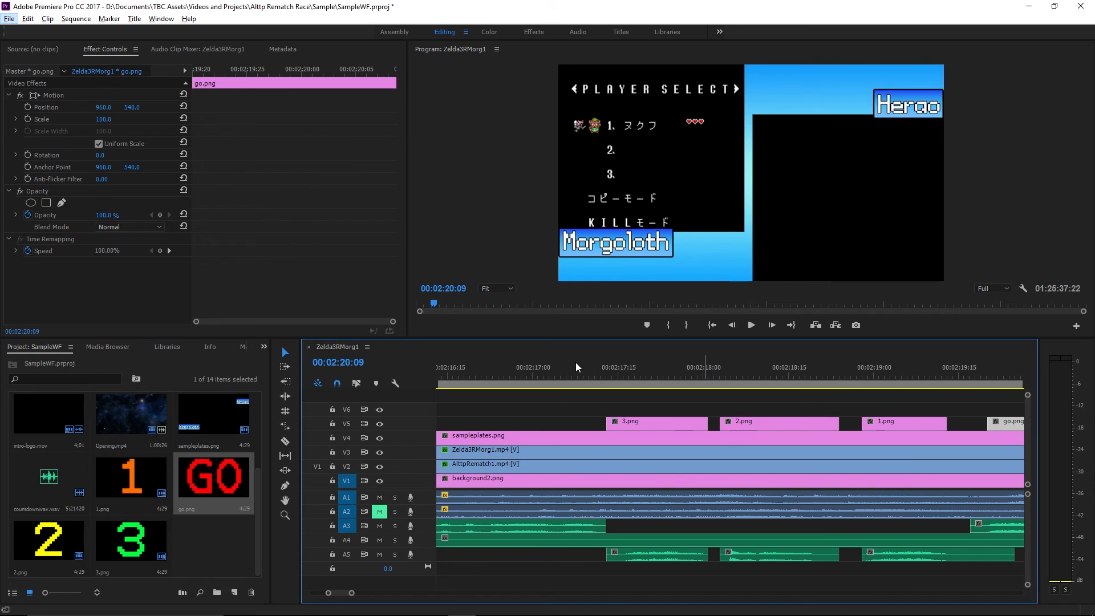
{"action": "left_click", "coordinate": [491, 370]}
{"action": "left_click", "coordinate": [754, 333]}
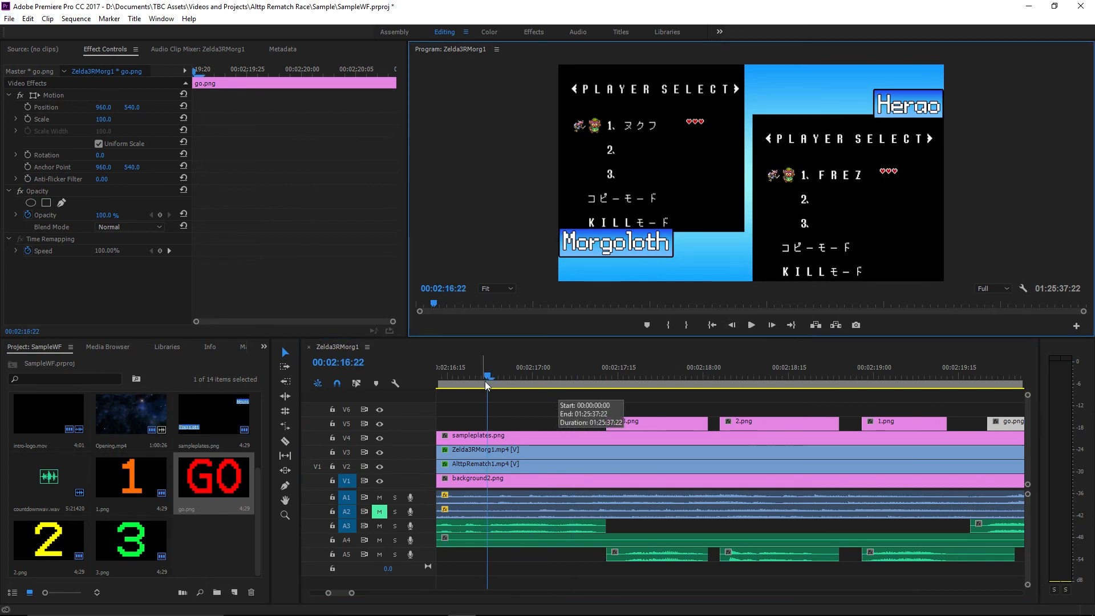
{"action": "left_click_drag", "start_coordinate": [485, 380], "coordinate": [496, 423]}
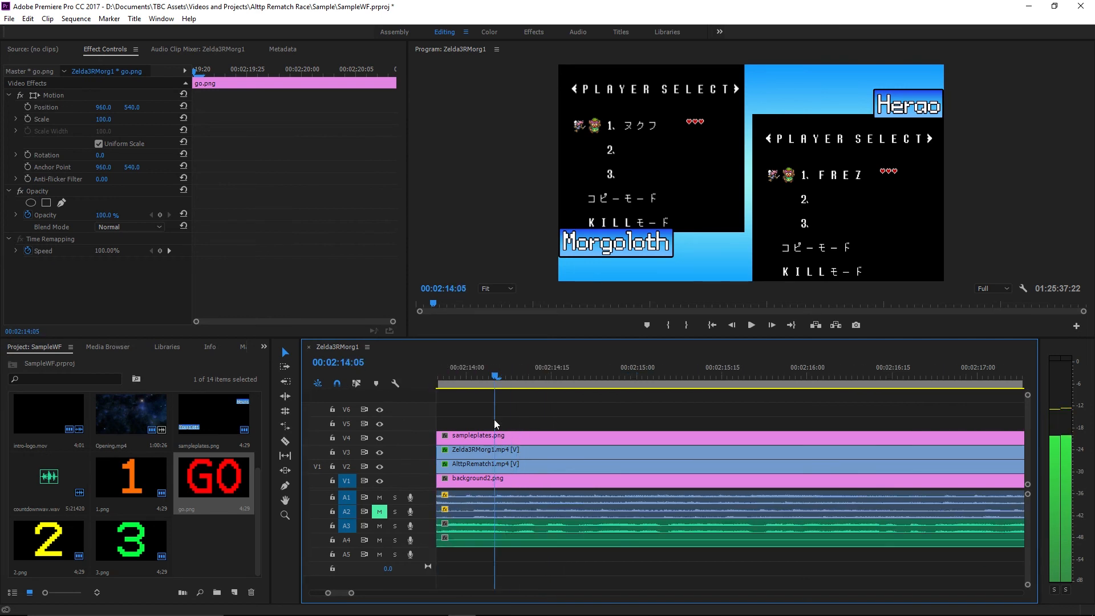
{"action": "scroll", "coordinate": [554, 468], "scroll_direction": "down", "scroll_amount": 4}
{"action": "left_click", "coordinate": [590, 371]}
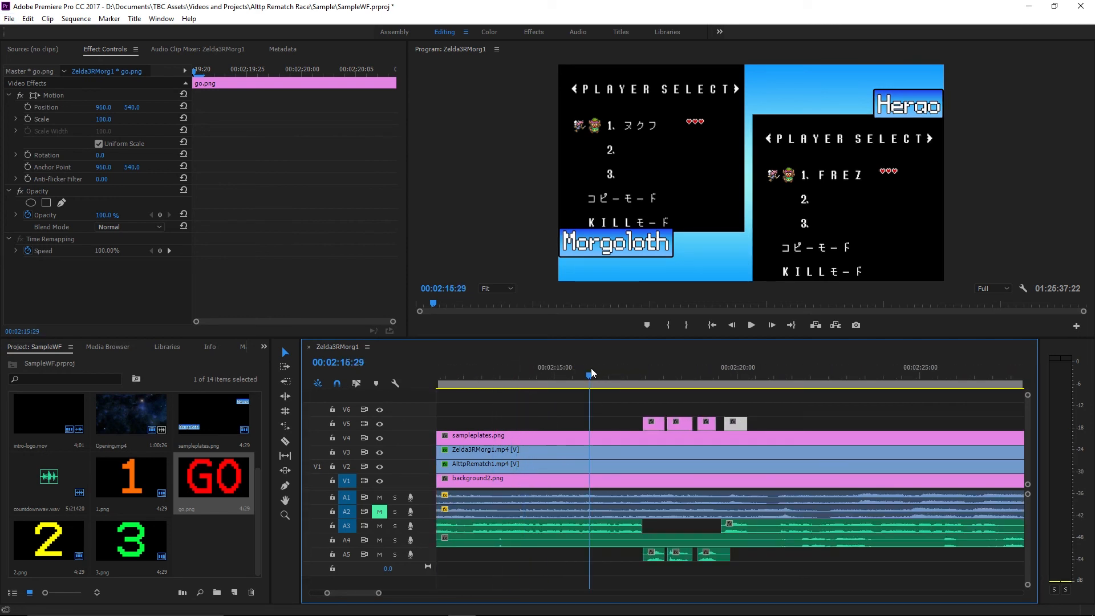
{"action": "left_click_drag", "start_coordinate": [583, 375], "coordinate": [580, 375]}
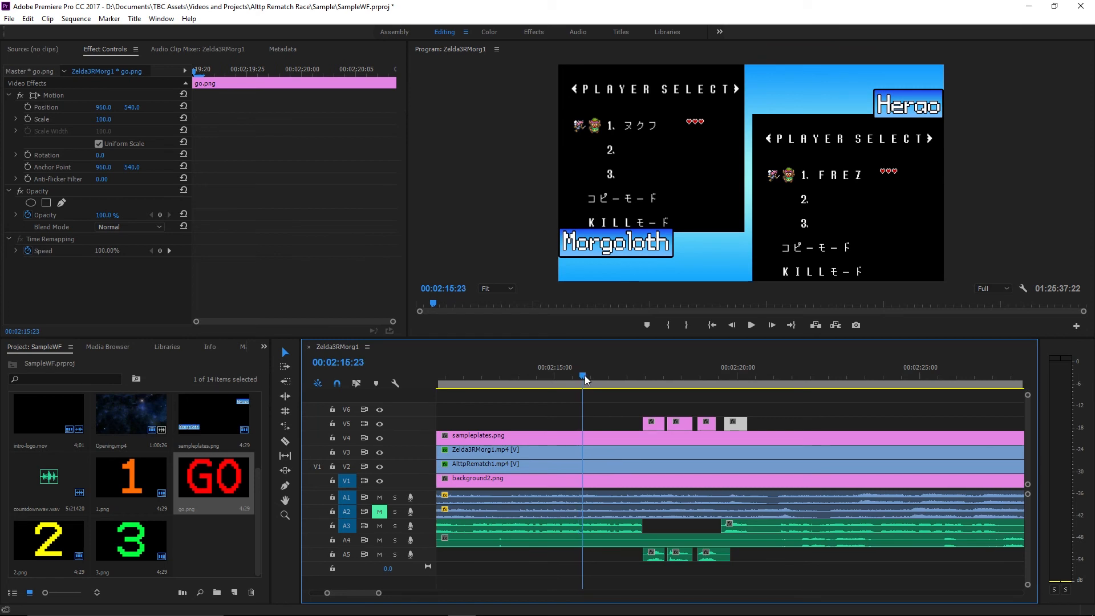
{"action": "left_click", "coordinate": [750, 325]}
{"action": "key", "text": "grave"}
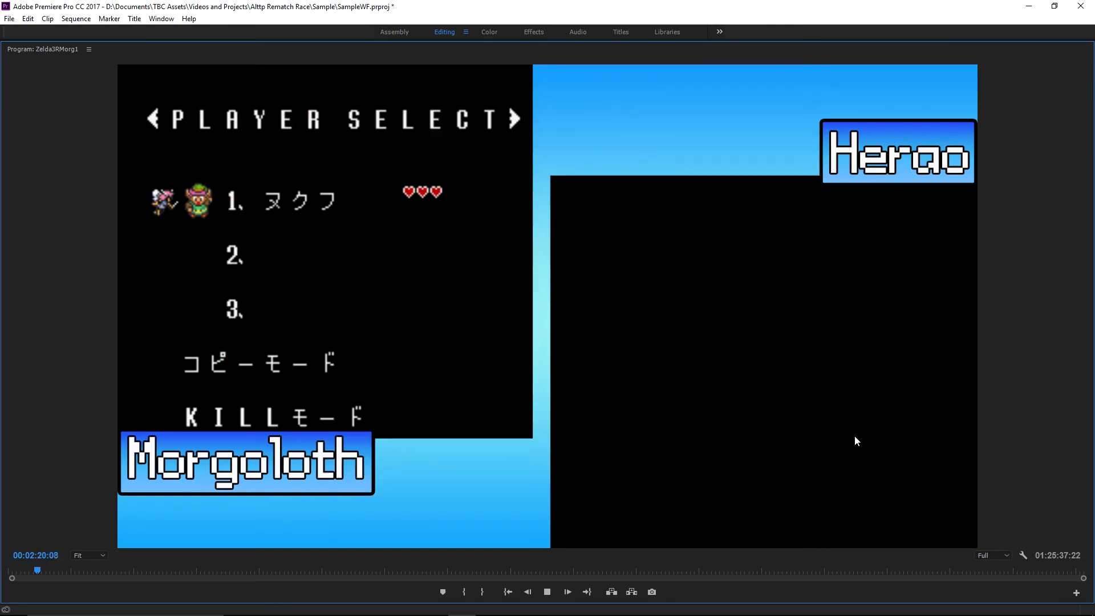
{"action": "key", "text": "space"}
{"action": "key", "text": "grave"}
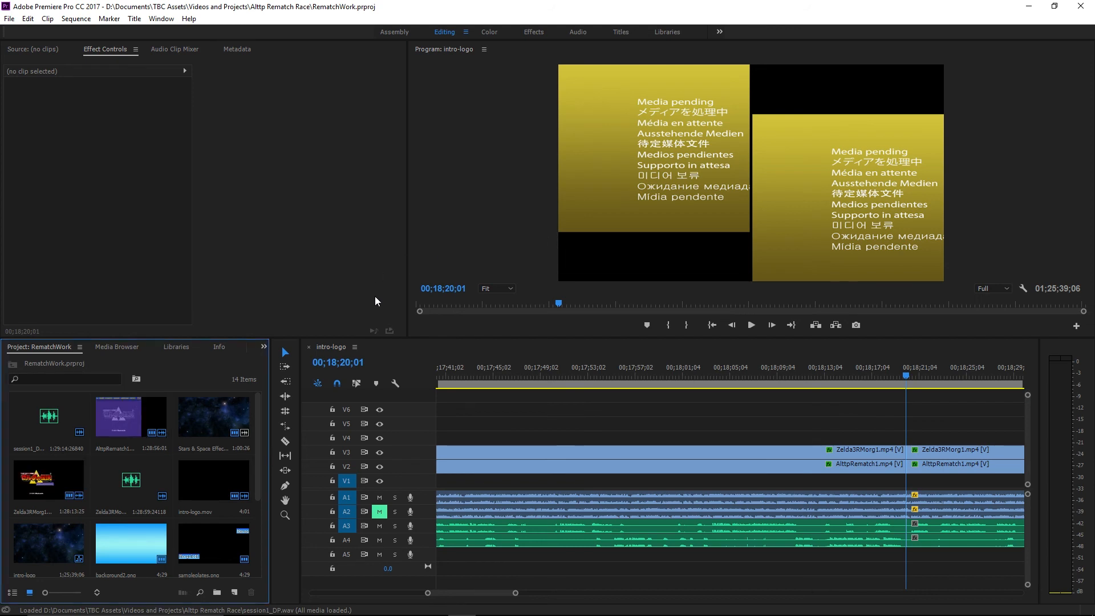
Play the RematchWork project's intro-logo sequence enlarged from its start and lower the system volume to 46.
{"action": "left_click_drag", "start_coordinate": [488, 591], "coordinate": [74, 593]}
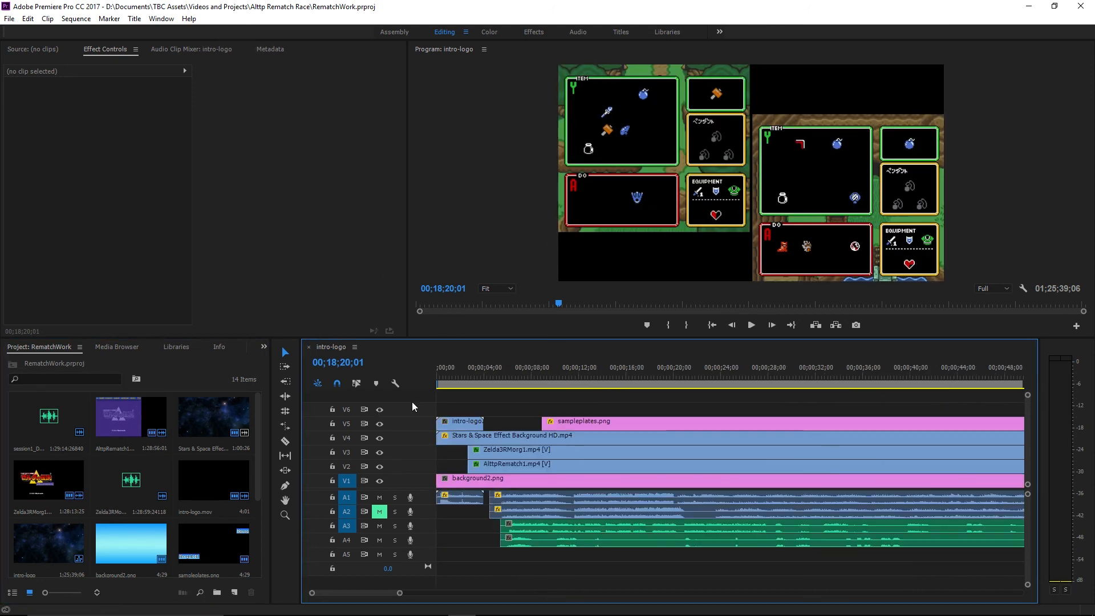
{"action": "key", "text": "Home"}
{"action": "key", "text": "grave"}
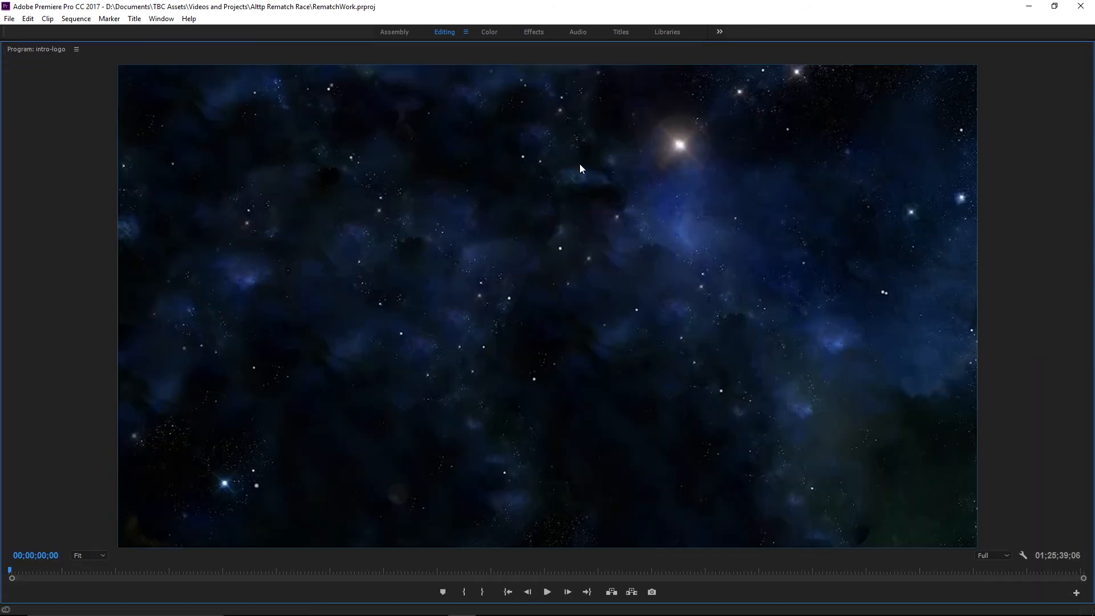
{"action": "left_click", "coordinate": [547, 592]}
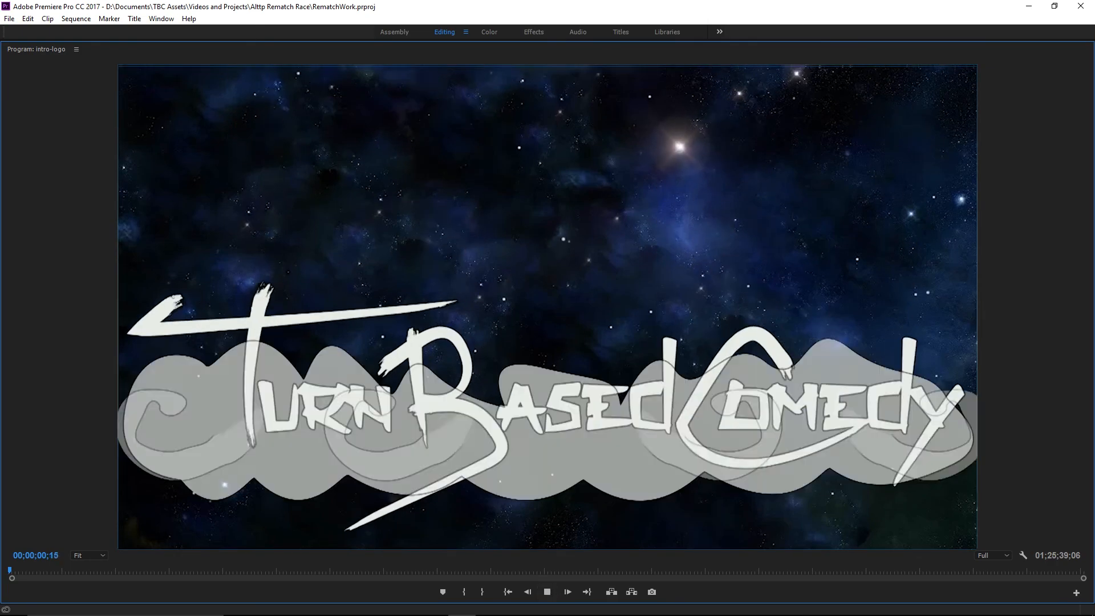
{"action": "key", "text": "XF86AudioLowerVolume"}
{"action": "key", "text": "XF86AudioLowerVolume"}
{"action": "key", "text": "XF86AudioLowerVolume"}
{"action": "key", "text": "XF86AudioLowerVolume"}
{"action": "key", "text": "XF86AudioLowerVolume"}
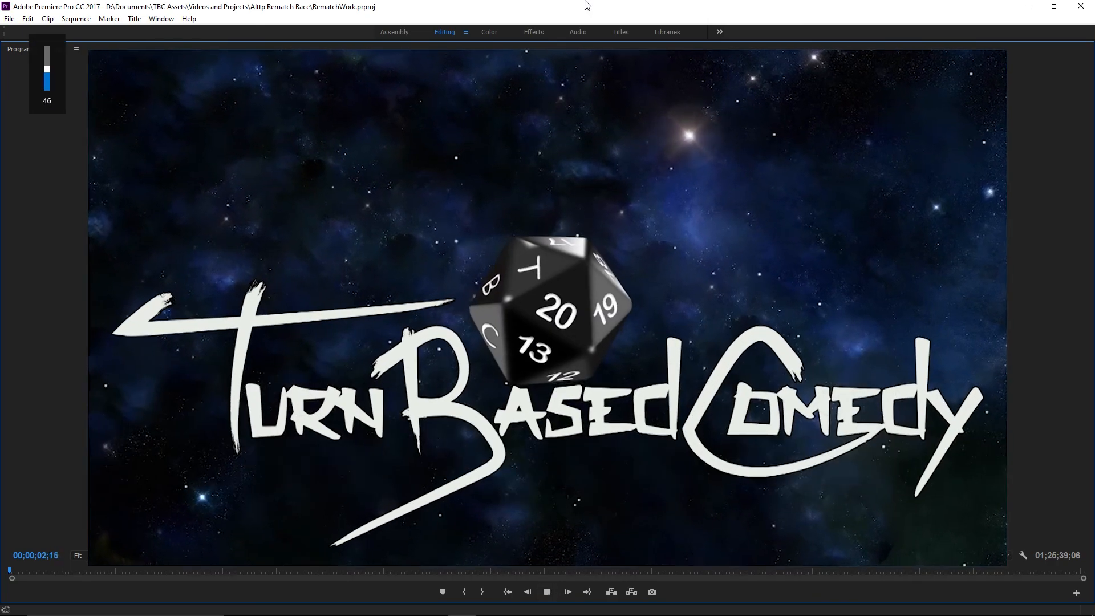